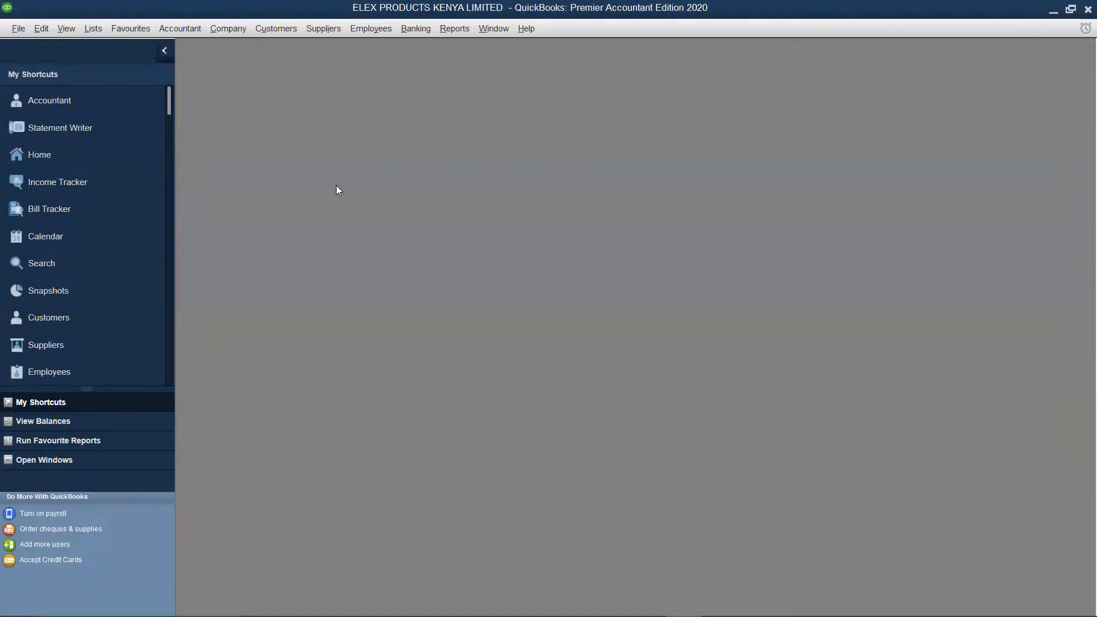
Open the Customer Centre to show the company's customers and jobs with their information
{"action": "left_click", "coordinate": [100, 317]}
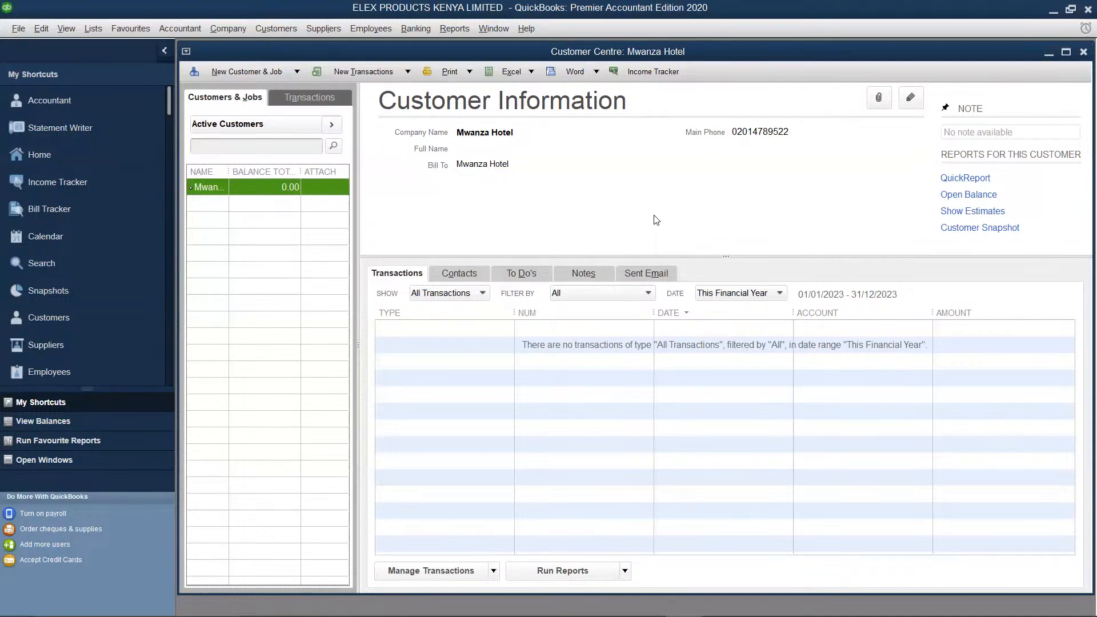
{"action": "key", "text": "XF86AudioRaiseVolume"}
{"action": "key", "text": "XF86AudioRaiseVolume"}
{"action": "key", "text": "XF86AudioRaiseVolume"}
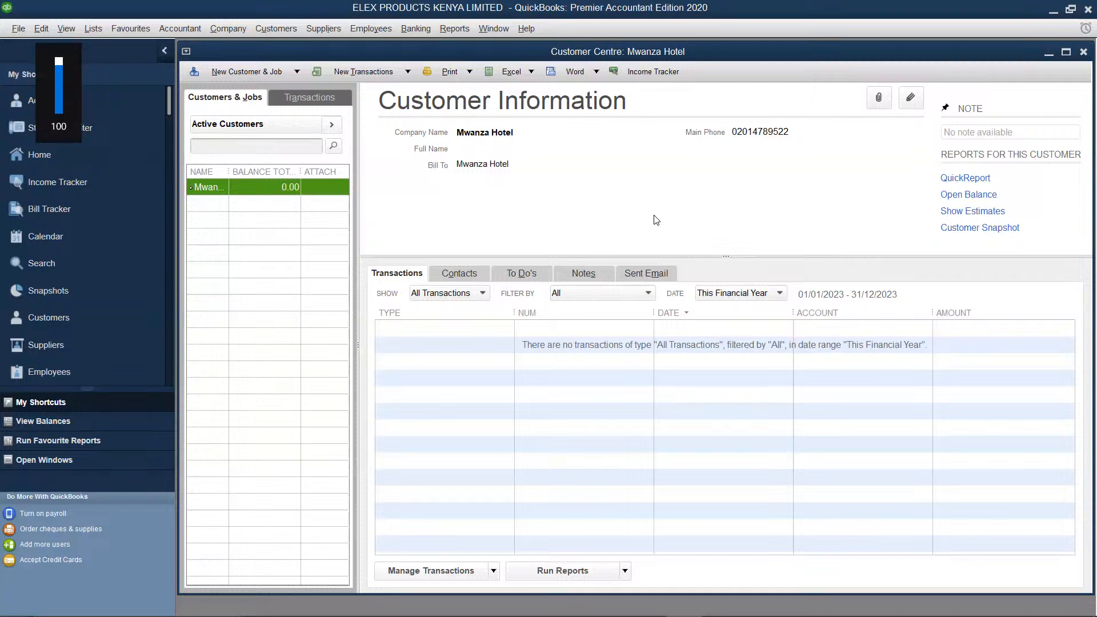
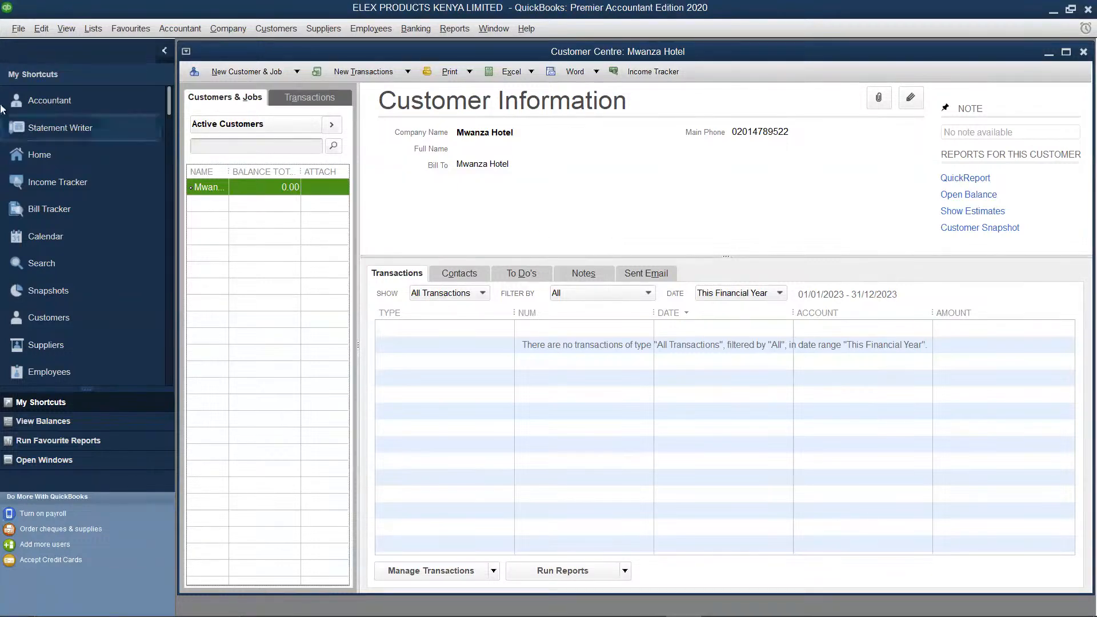
Start a new item from the maximized Item List and view the item types available
{"action": "left_click", "coordinate": [92, 28]}
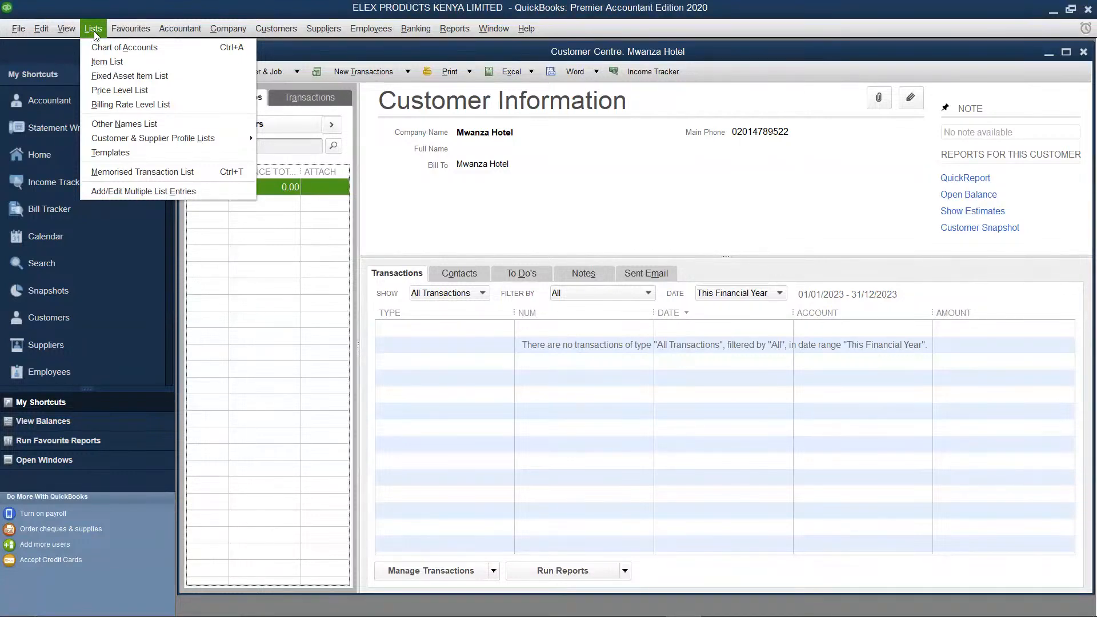
{"action": "left_click", "coordinate": [107, 62]}
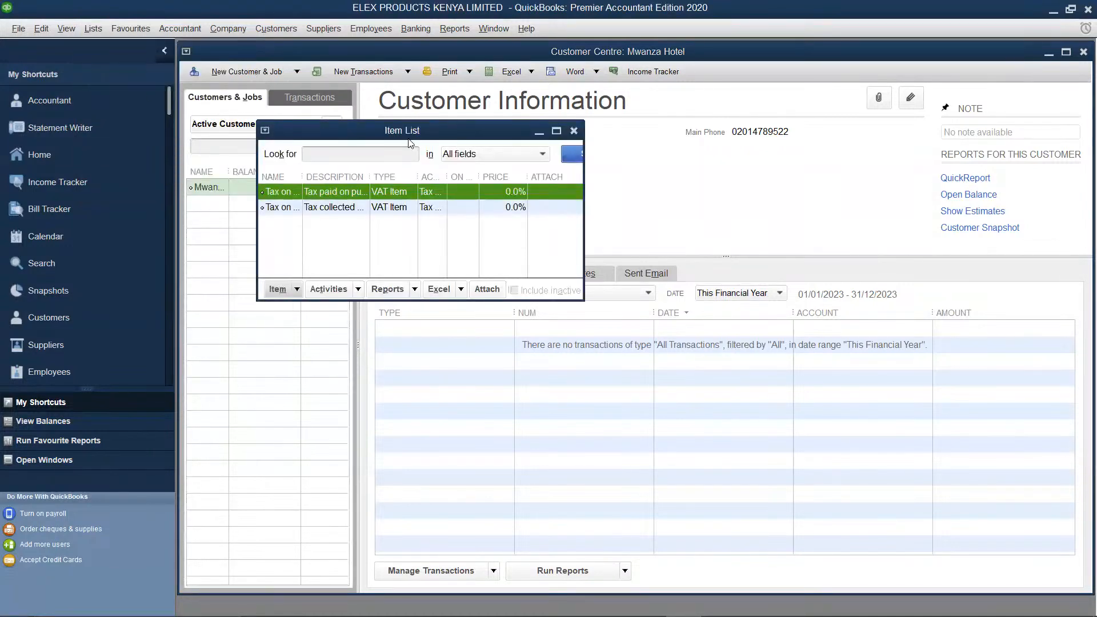
{"action": "left_click", "coordinate": [556, 131]}
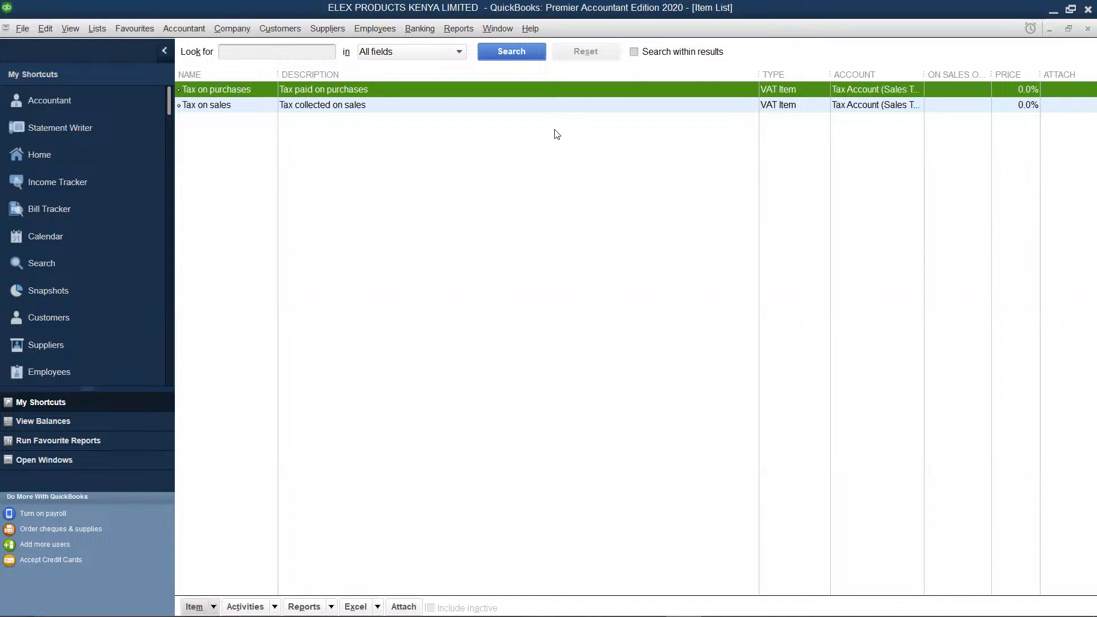
{"action": "right_click", "coordinate": [545, 138]}
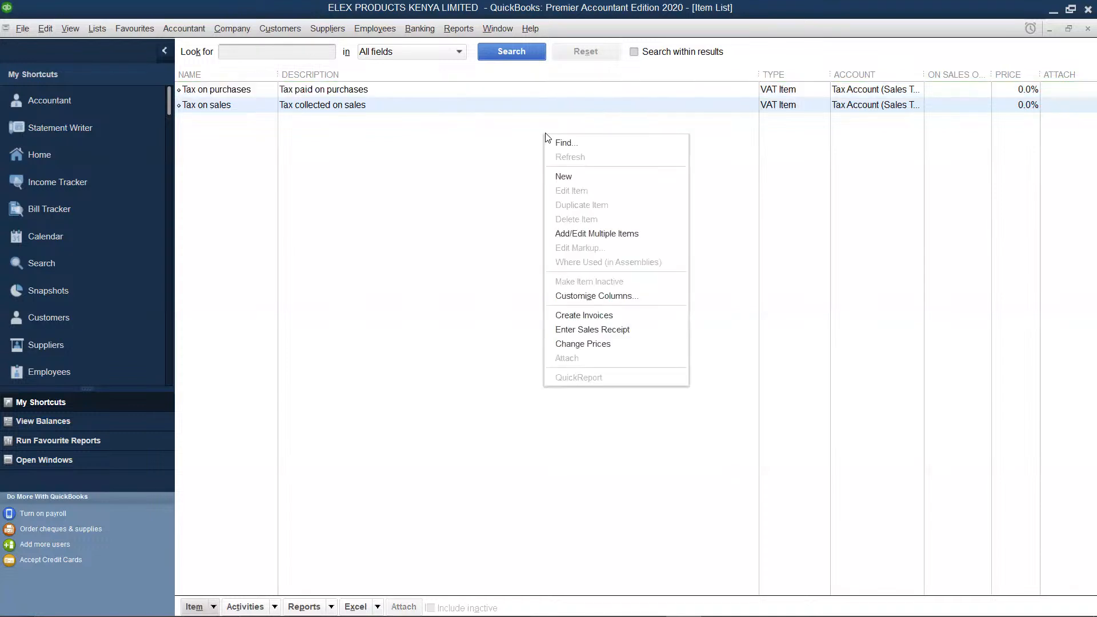
{"action": "left_click", "coordinate": [566, 173]}
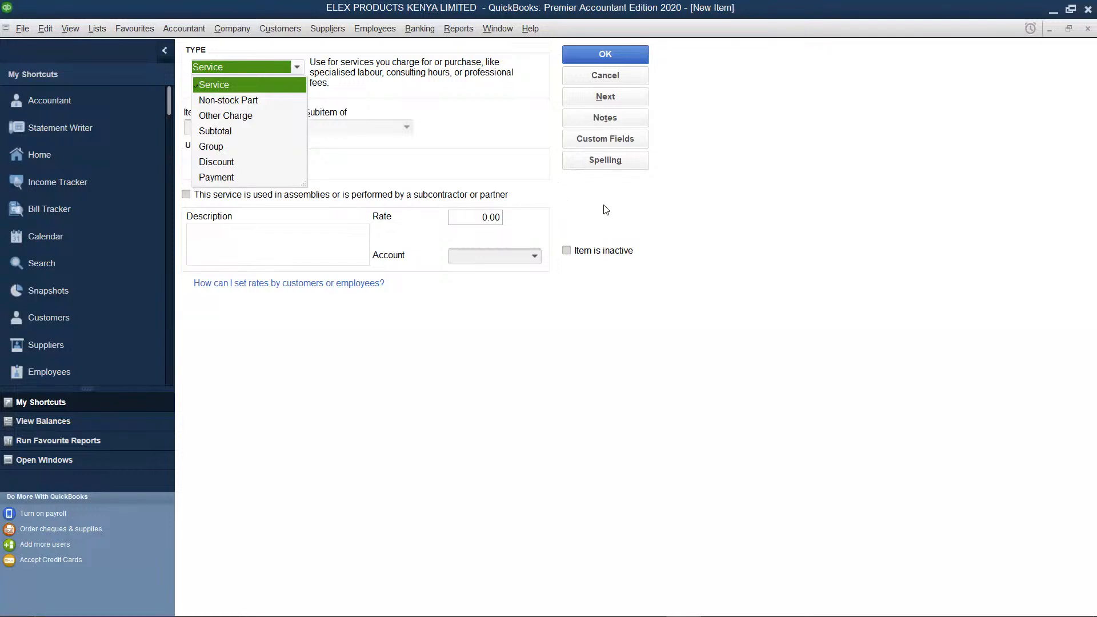
{"action": "left_click", "coordinate": [637, 213]}
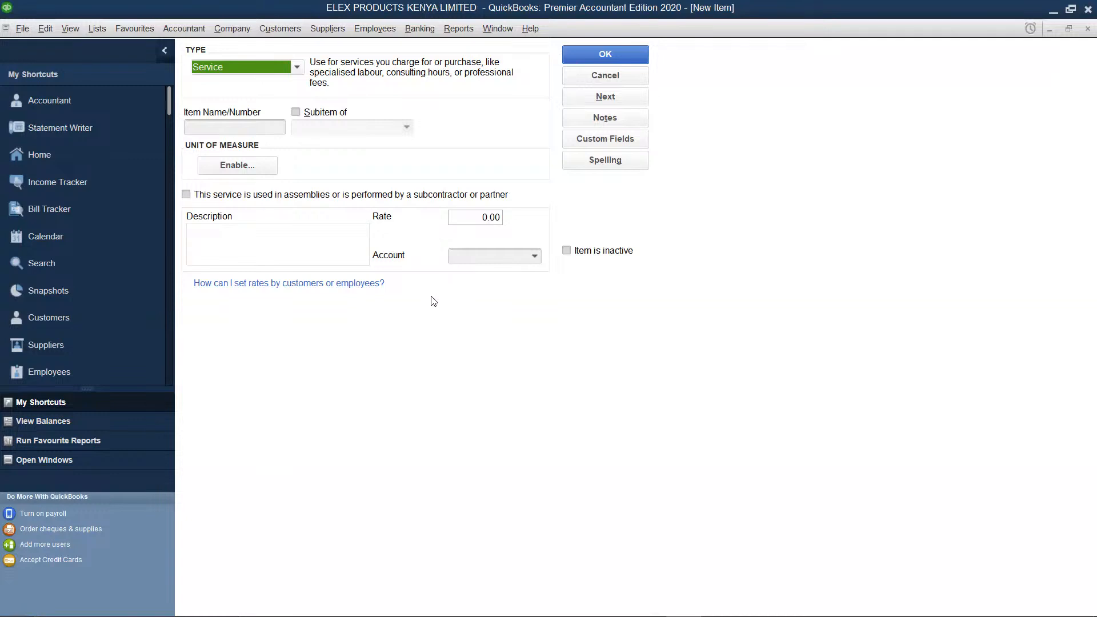
Start a new company file with Express Start and enter "Dead End Merchants" as the company name
{"action": "left_click", "coordinate": [18, 27]}
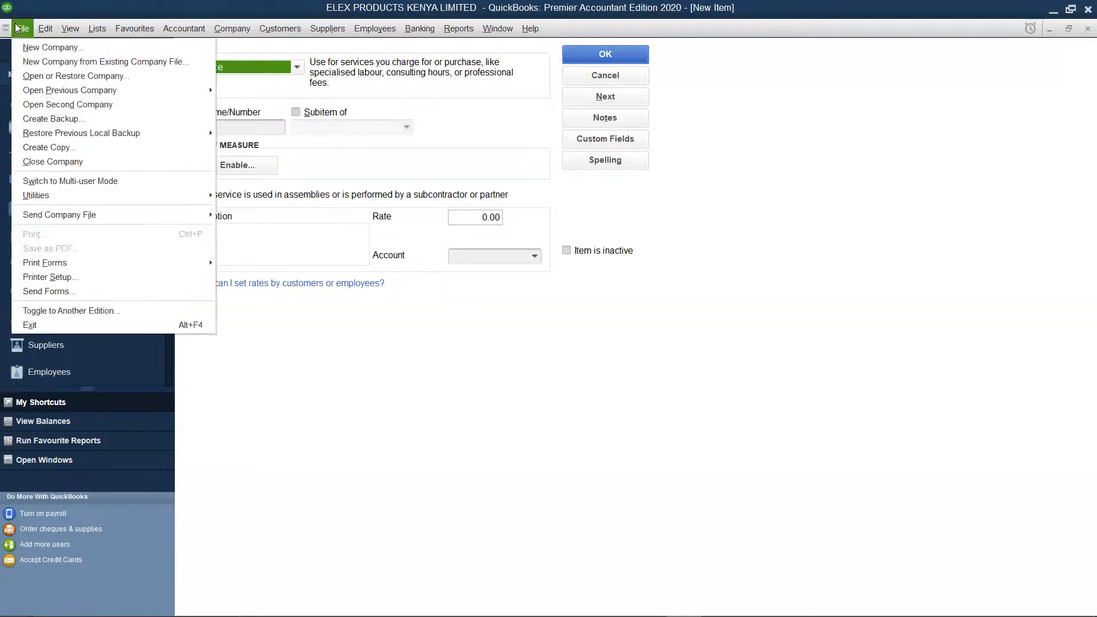
{"action": "mouse_move", "coordinate": [43, 29]}
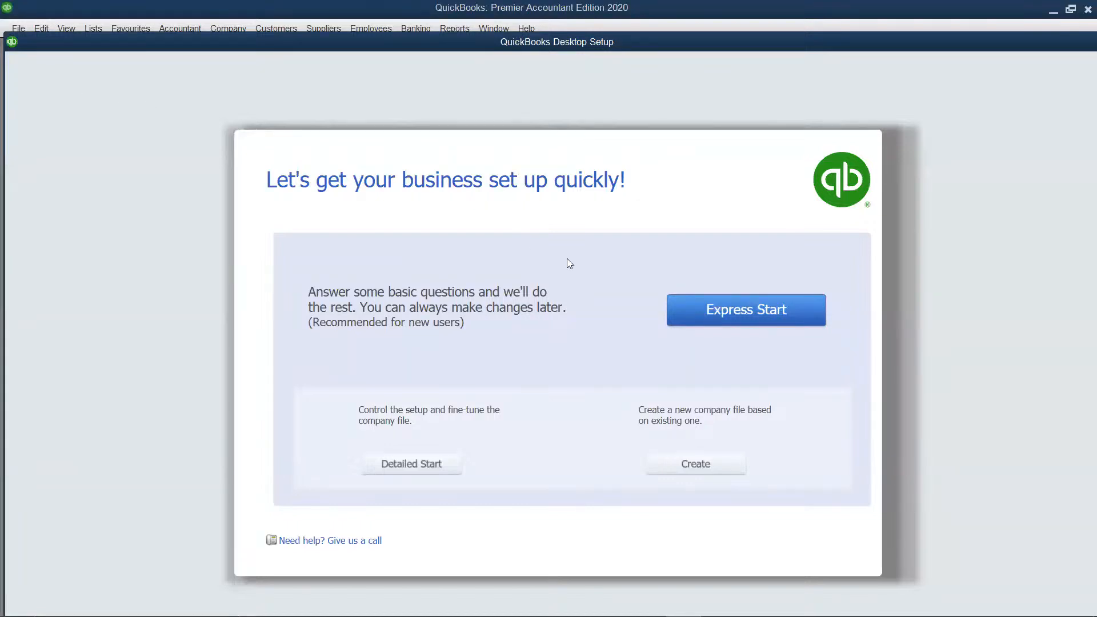
{"action": "left_click", "coordinate": [742, 321]}
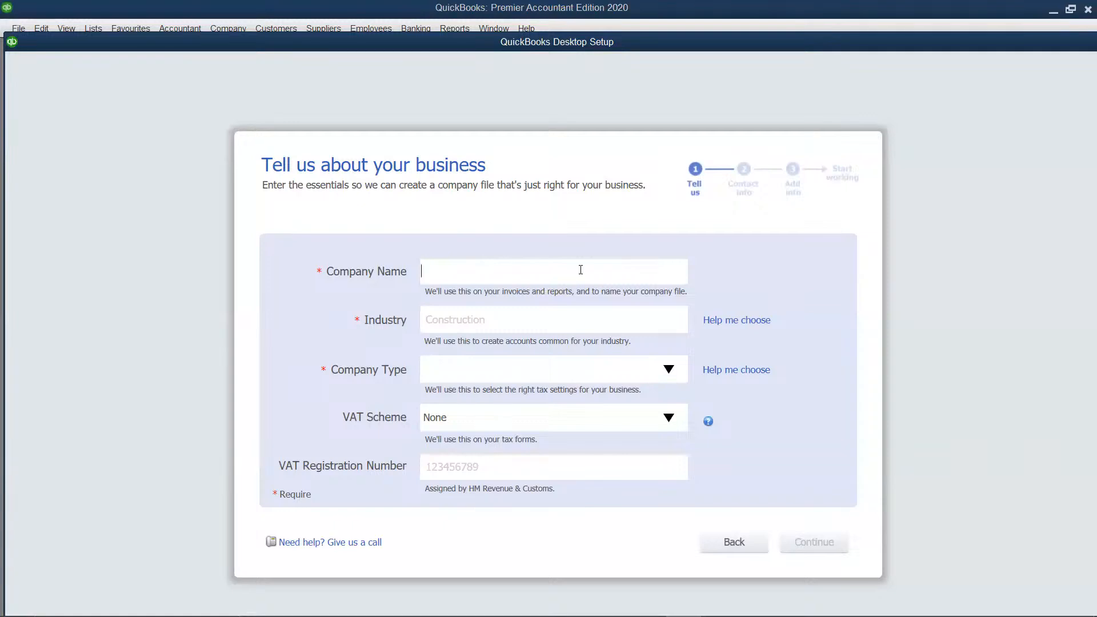
{"action": "type", "text": "Dead End Merchants"}
Choose General Product-based Business as the company's industry from the suggested industry list
{"action": "left_click", "coordinate": [588, 317]}
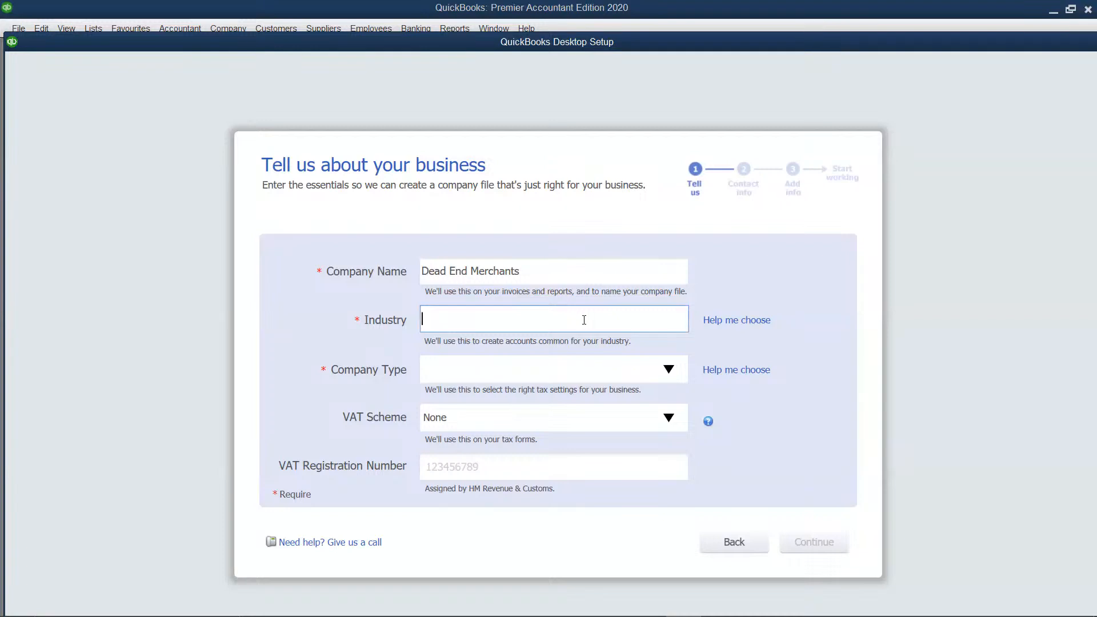
{"action": "left_click", "coordinate": [718, 324]}
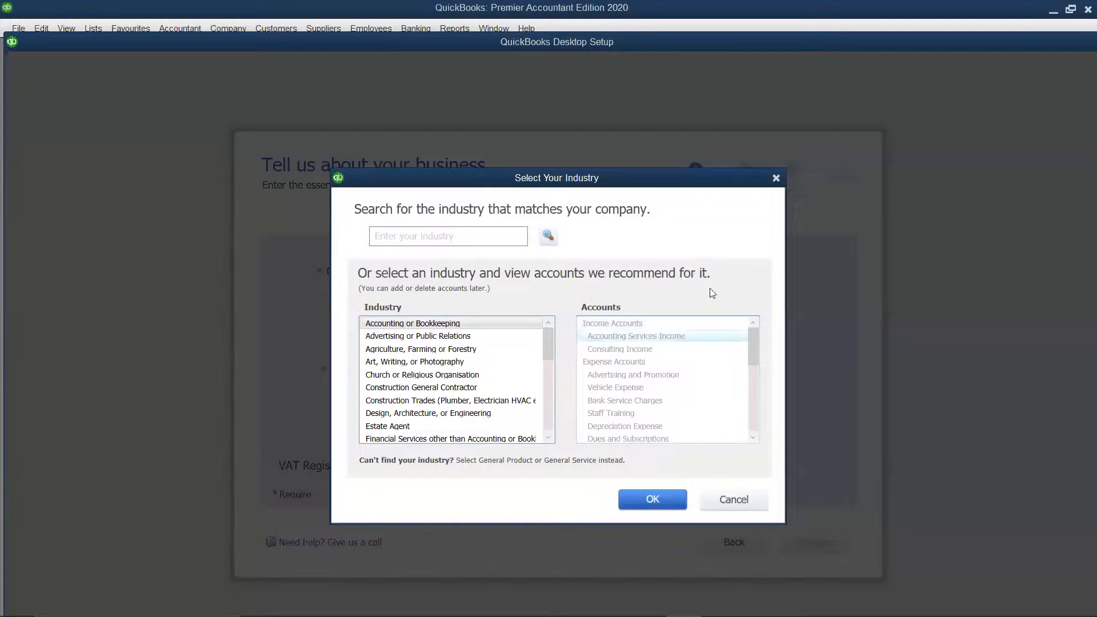
{"action": "left_click", "coordinate": [775, 177]}
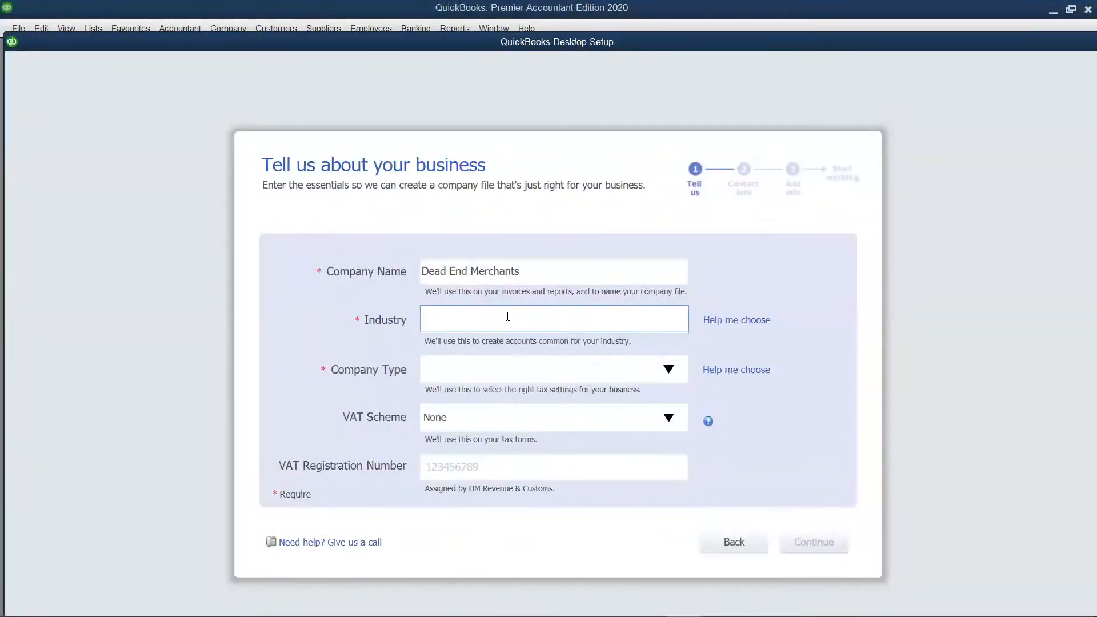
{"action": "left_click", "coordinate": [737, 321]}
{"action": "scroll", "coordinate": [512, 323], "scroll_direction": "down", "scroll_amount": 2}
{"action": "scroll", "coordinate": [511, 326], "scroll_direction": "down", "scroll_amount": 4}
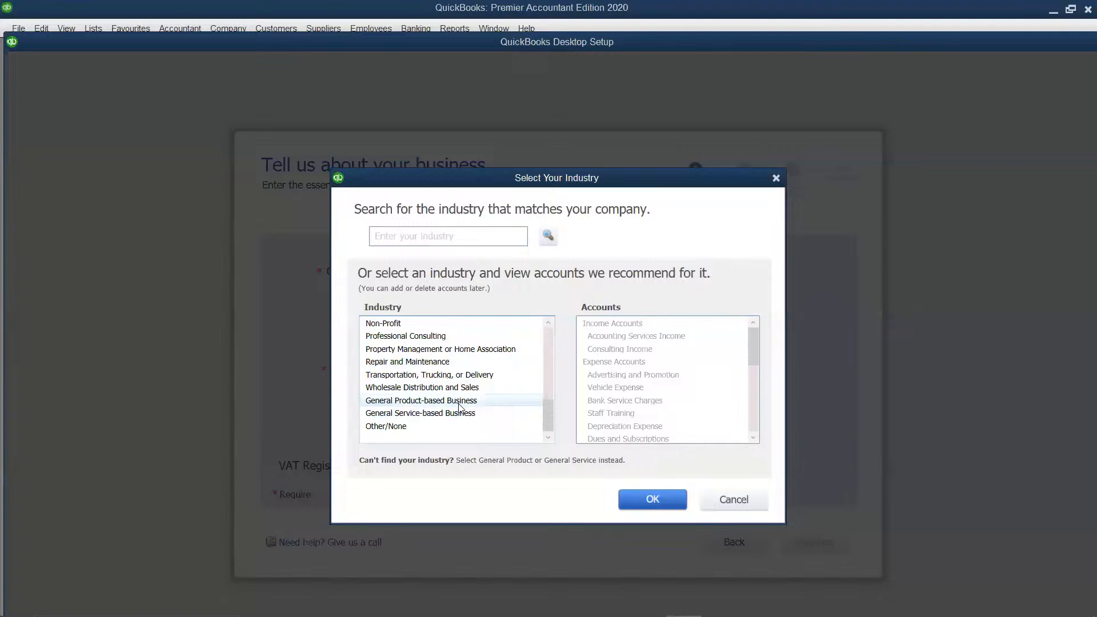
{"action": "left_click", "coordinate": [461, 401]}
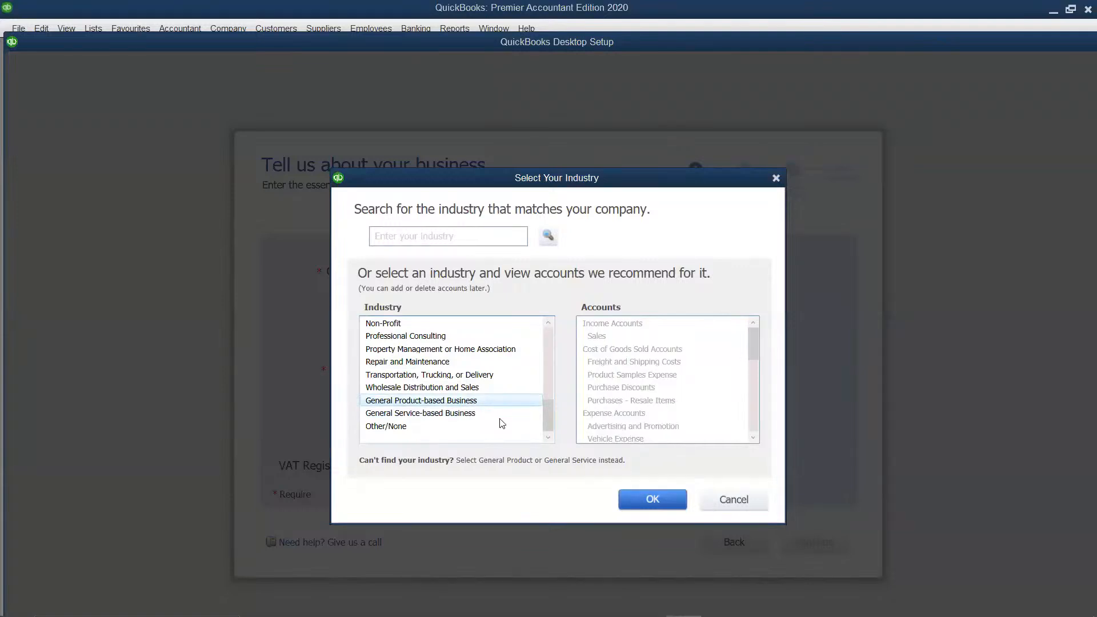
{"action": "left_click", "coordinate": [655, 500]}
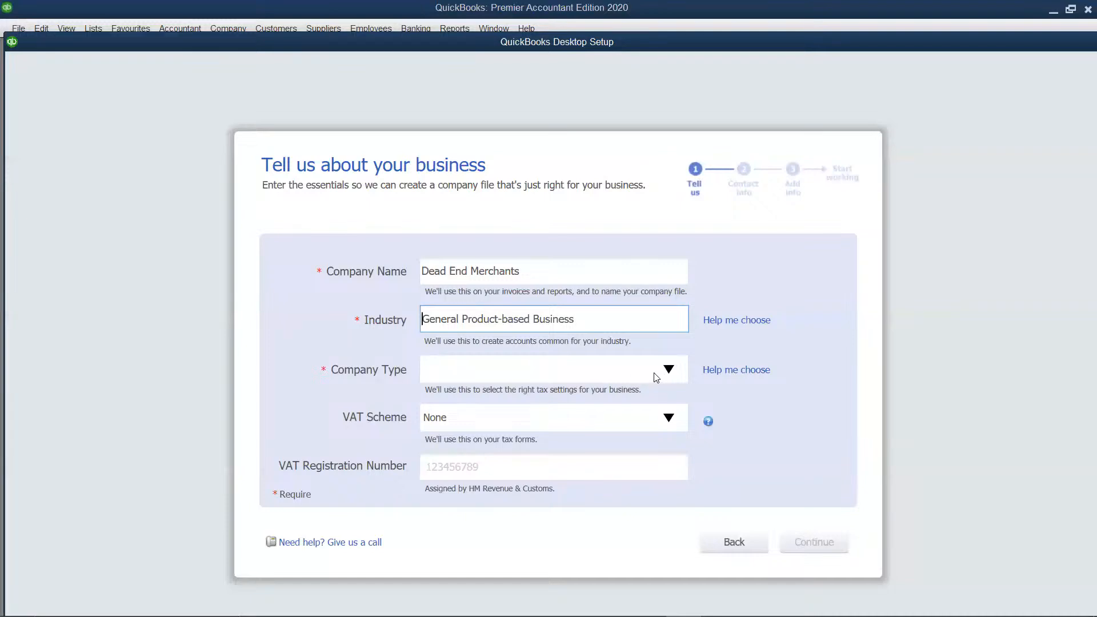
Set the company type to "Company - Limited liability or unlimited" and create the company file without adding contact information
{"action": "left_click", "coordinate": [609, 373]}
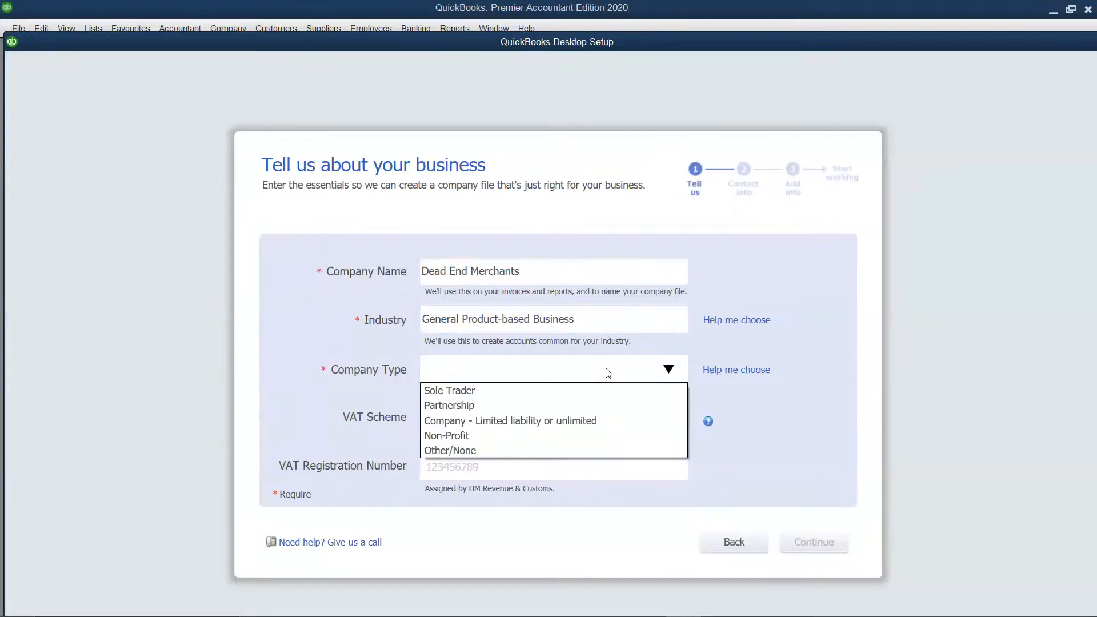
{"action": "left_click", "coordinate": [569, 424]}
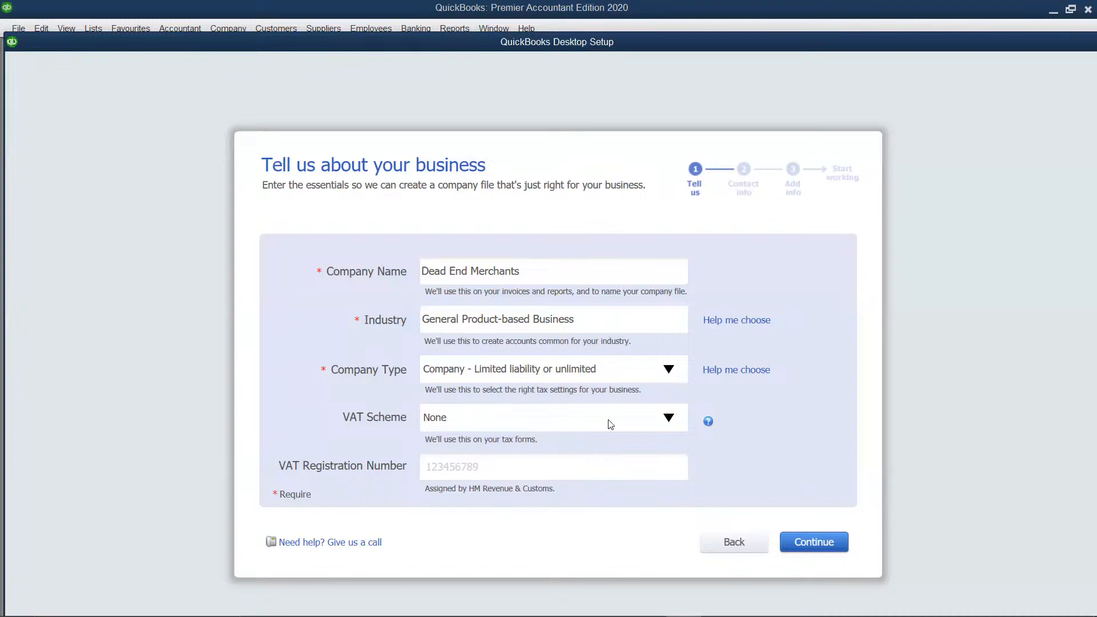
{"action": "left_click", "coordinate": [833, 546]}
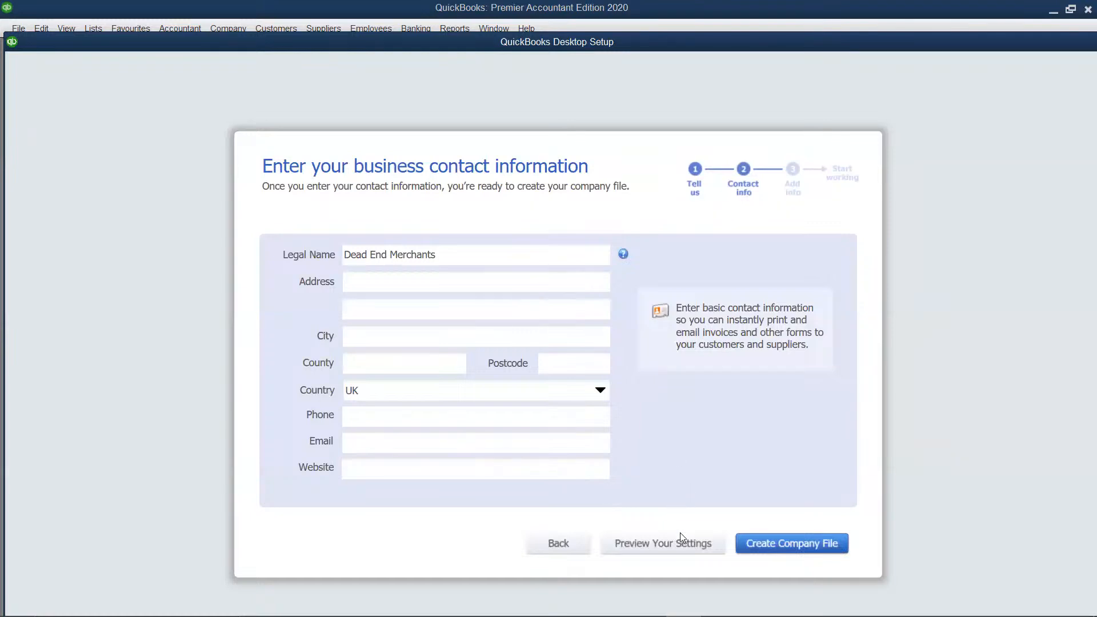
{"action": "left_click", "coordinate": [775, 543]}
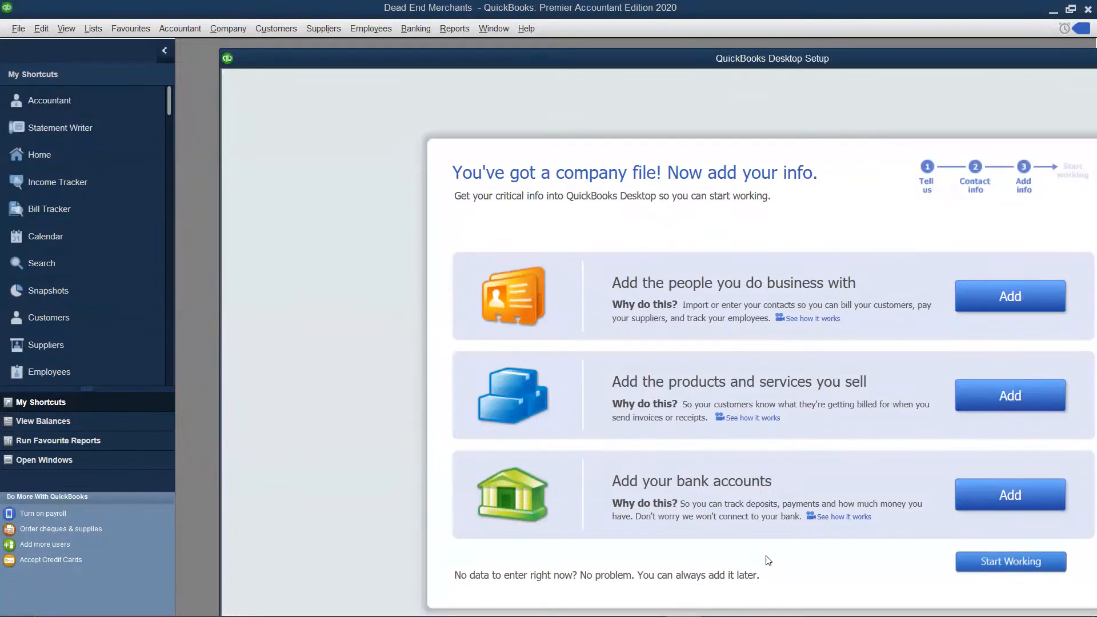
Finish the setup without adding data and close the help, Accountant Centre and Home windows
{"action": "left_click", "coordinate": [988, 563]}
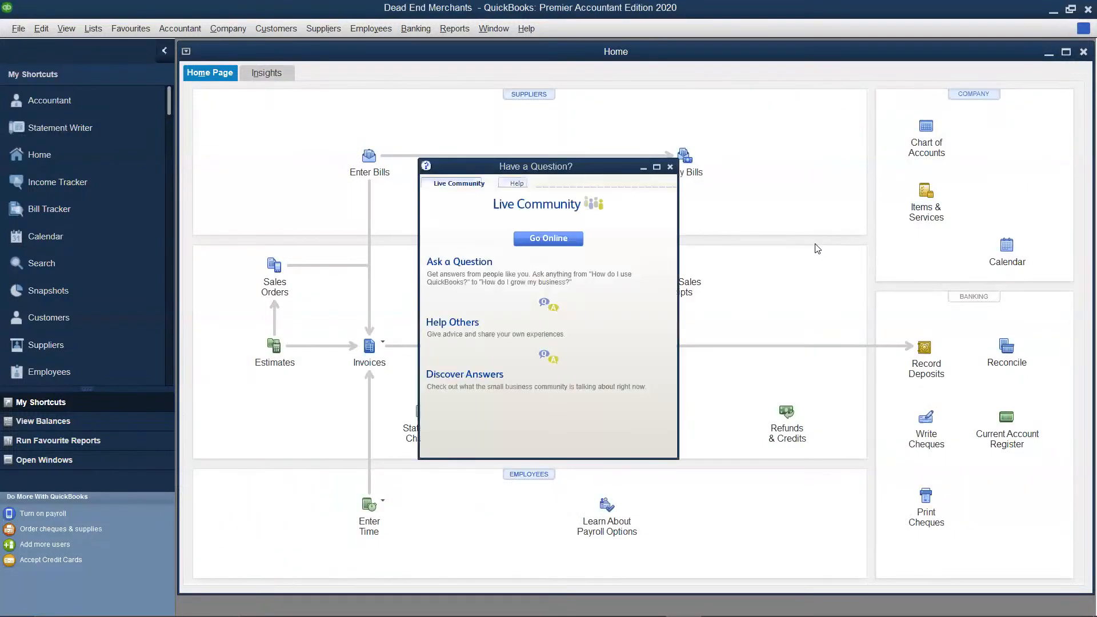
{"action": "left_click", "coordinate": [671, 167]}
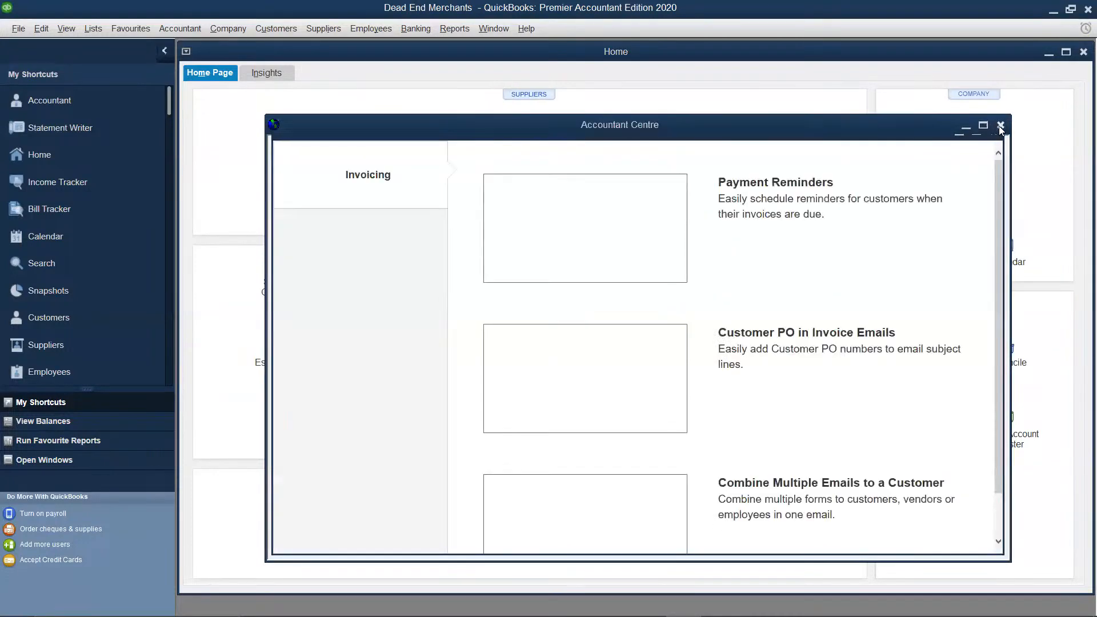
{"action": "left_click", "coordinate": [1000, 126]}
{"action": "left_click", "coordinate": [1000, 125]}
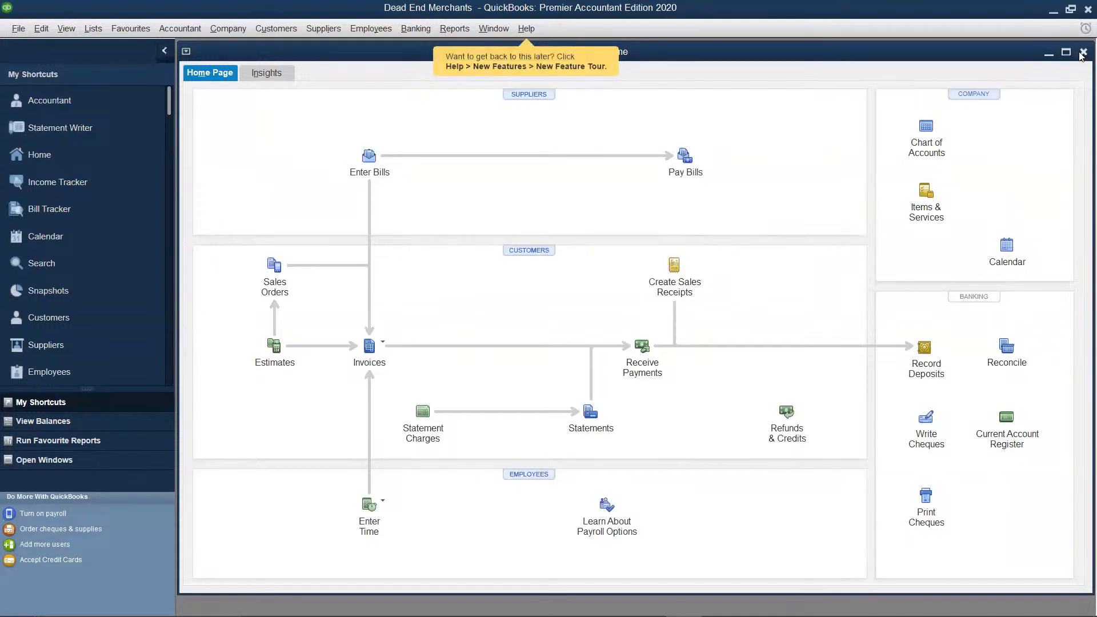
{"action": "left_click", "coordinate": [1083, 53]}
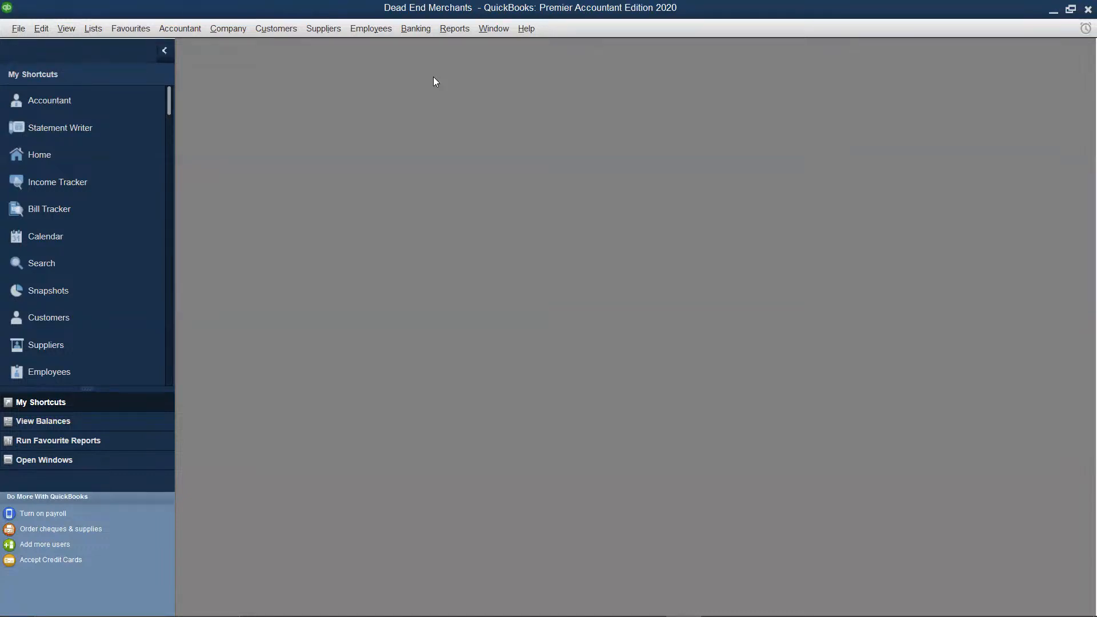
Open the Item List of Dead End Merchants full size and start a new item to view its type choices
{"action": "left_click", "coordinate": [92, 29]}
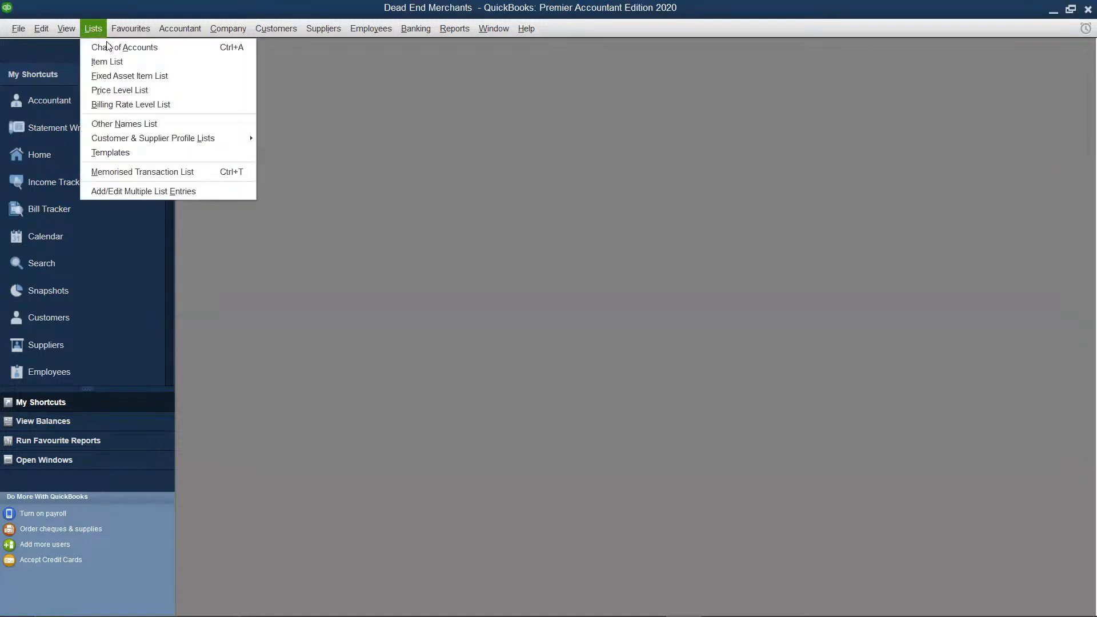
{"action": "left_click", "coordinate": [119, 59]}
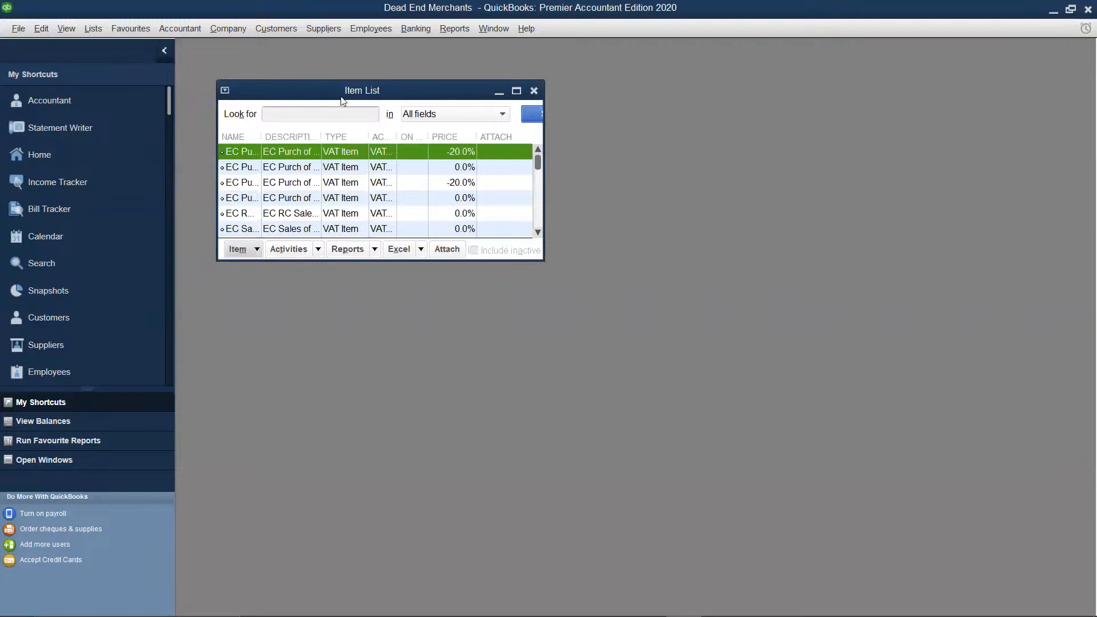
{"action": "left_click", "coordinate": [517, 91]}
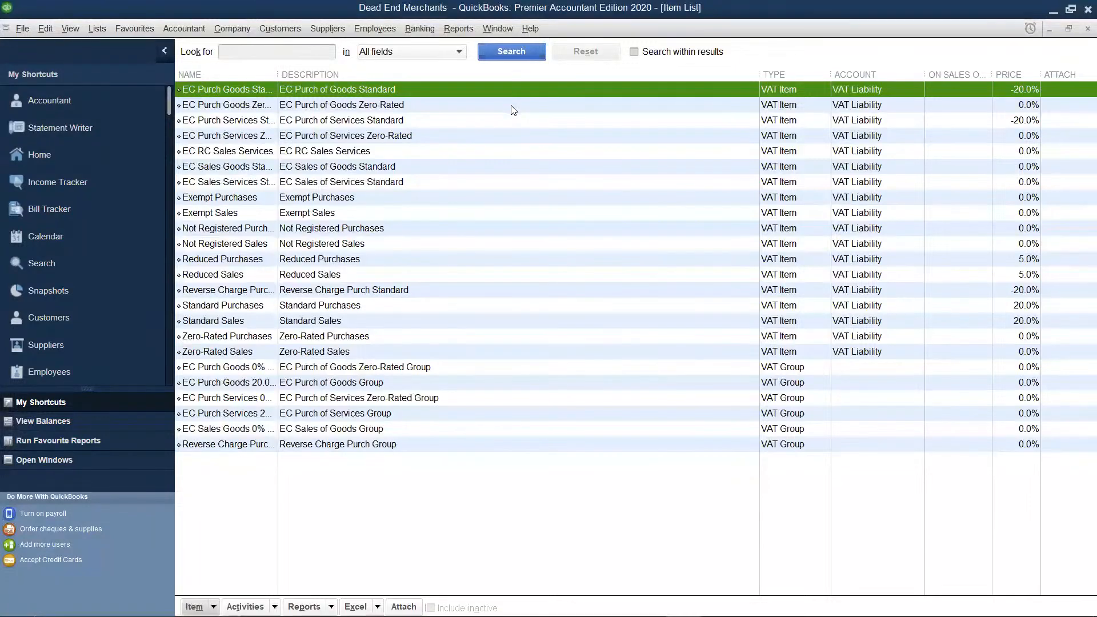
{"action": "right_click", "coordinate": [513, 108]}
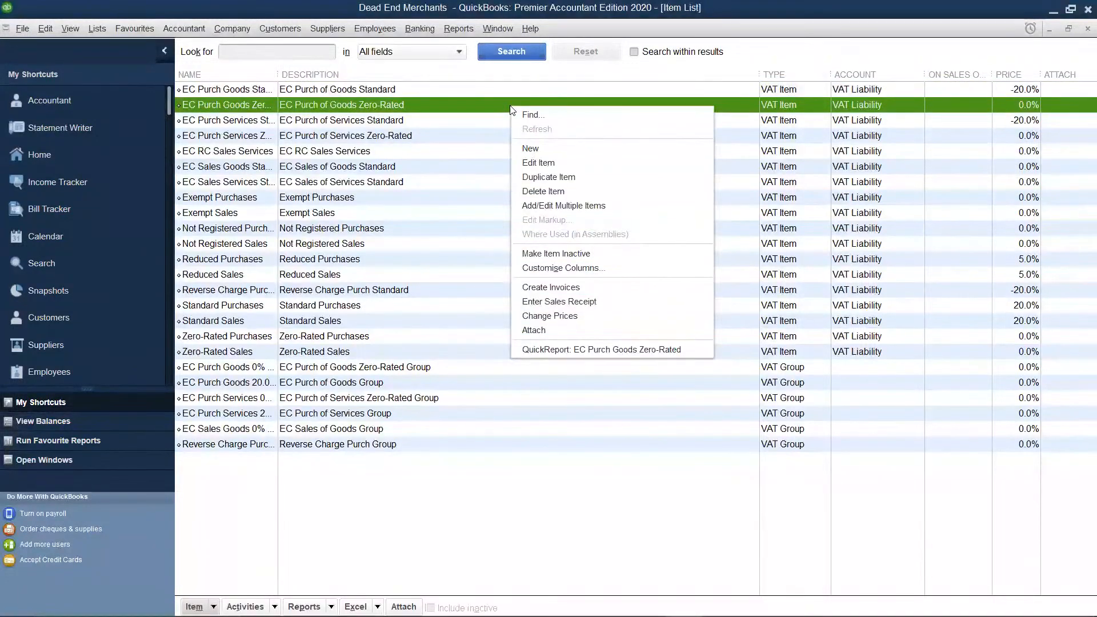
{"action": "left_click", "coordinate": [537, 149]}
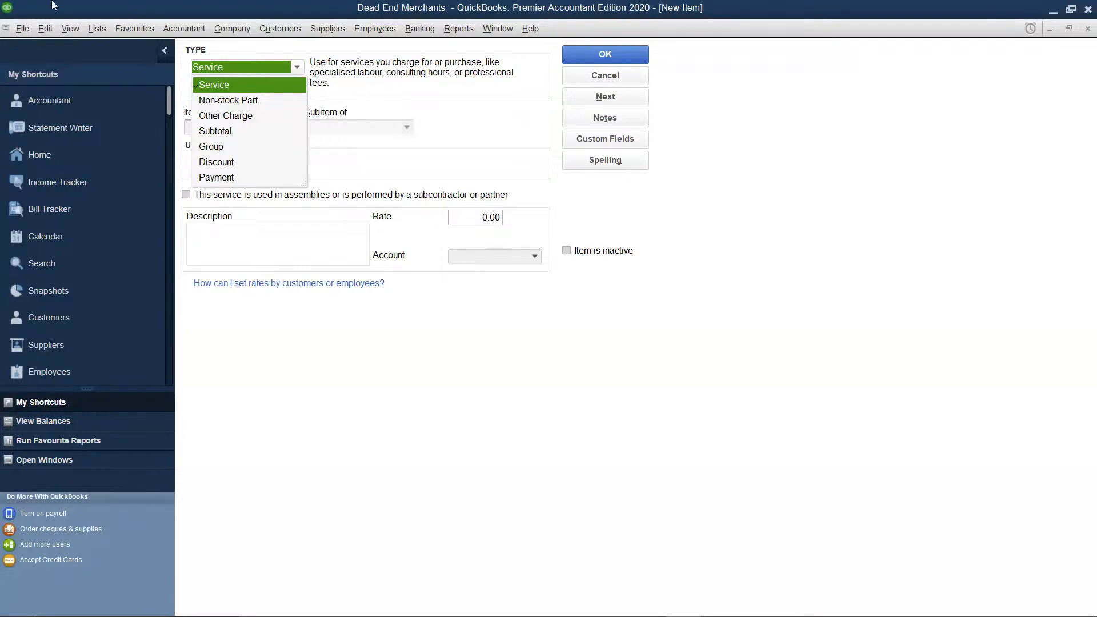
Try to activate stock and purchase orders in the company preferences for Items & Stock, and close the preferences
{"action": "left_click", "coordinate": [40, 23]}
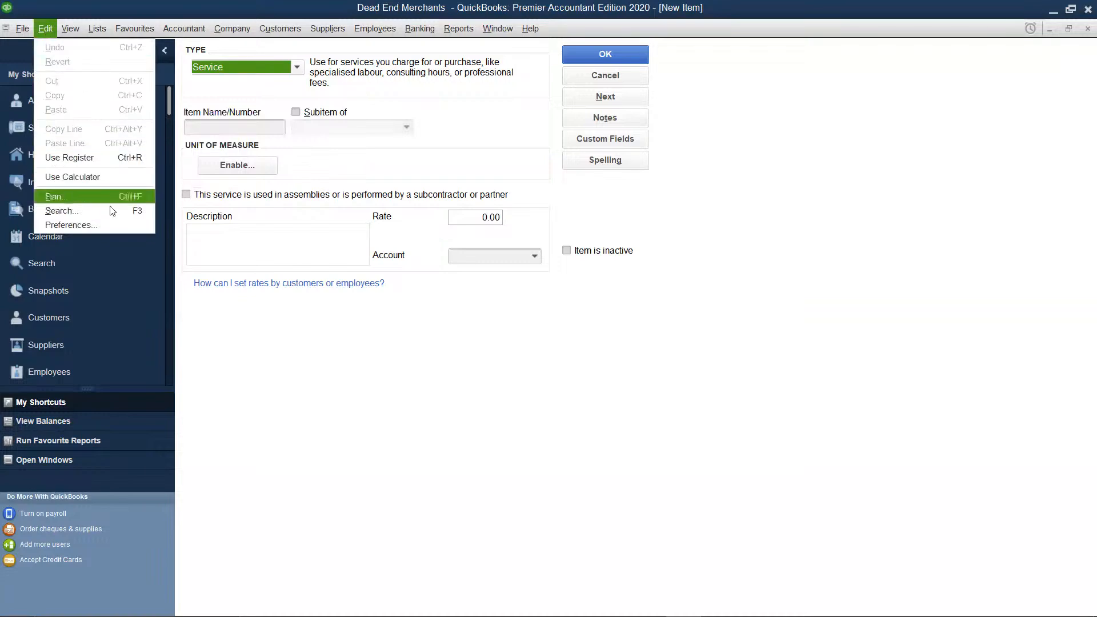
{"action": "left_click", "coordinate": [109, 223]}
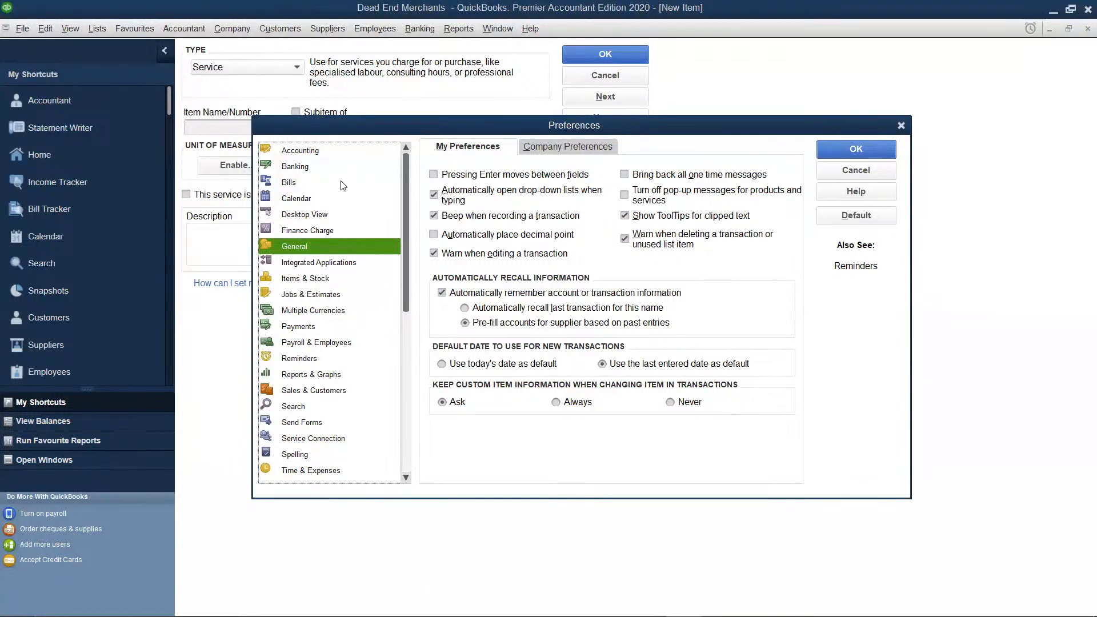
{"action": "left_click", "coordinate": [331, 278]}
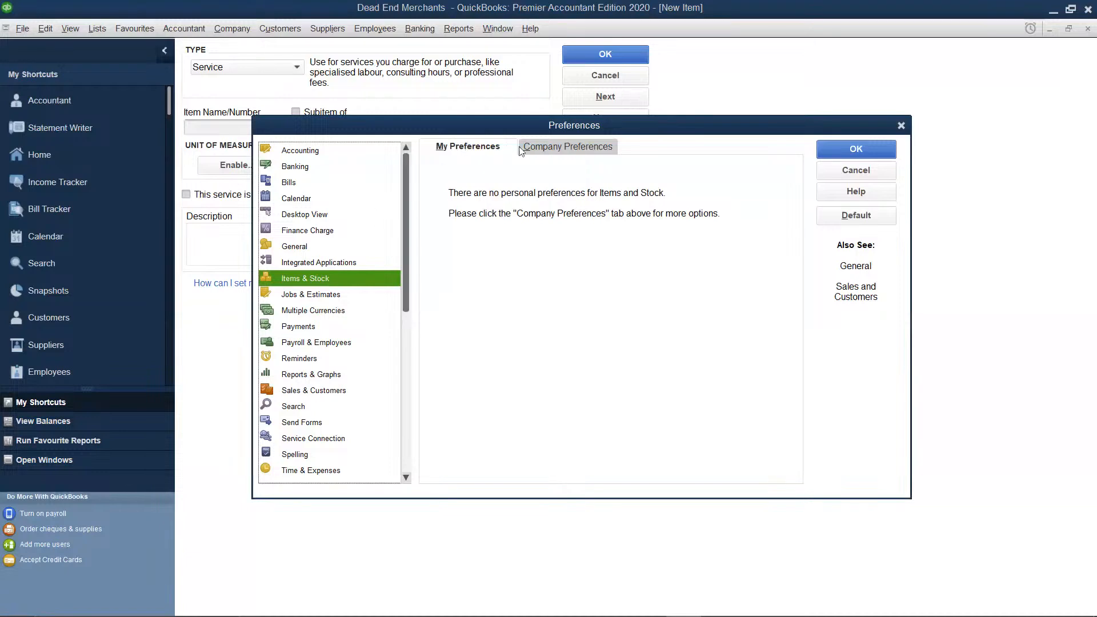
{"action": "left_click", "coordinate": [548, 150]}
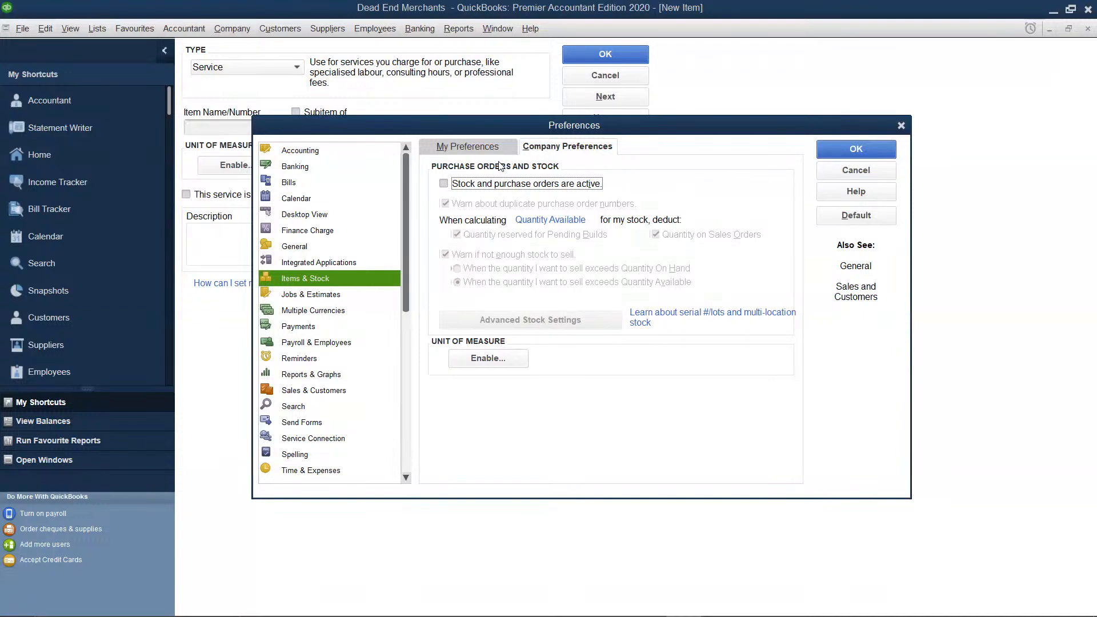
{"action": "left_click", "coordinate": [445, 184]}
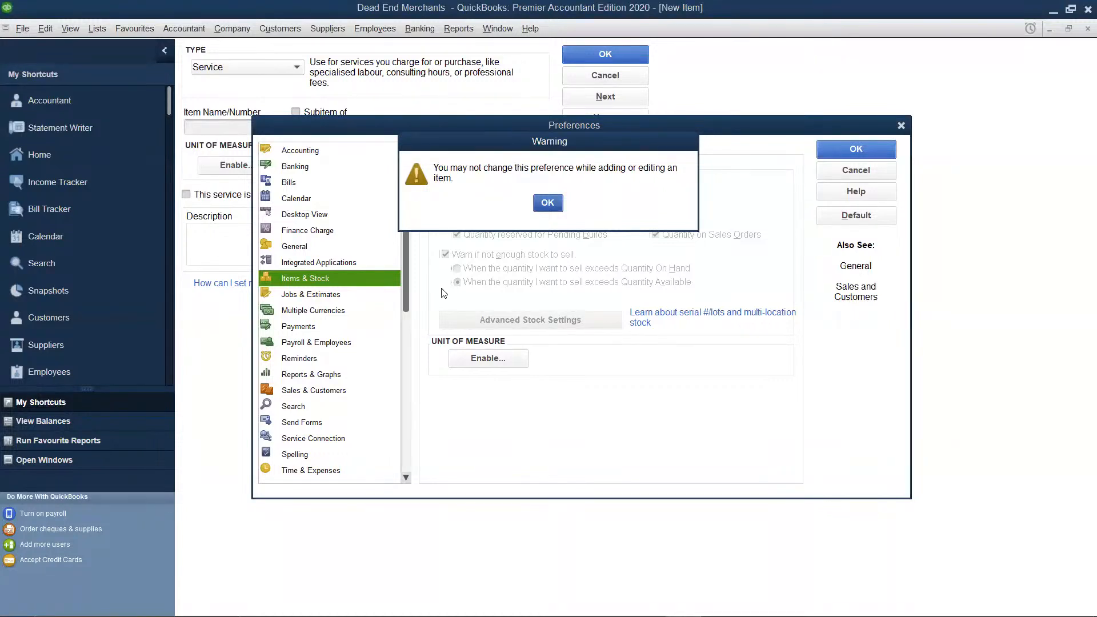
{"action": "left_click", "coordinate": [547, 205]}
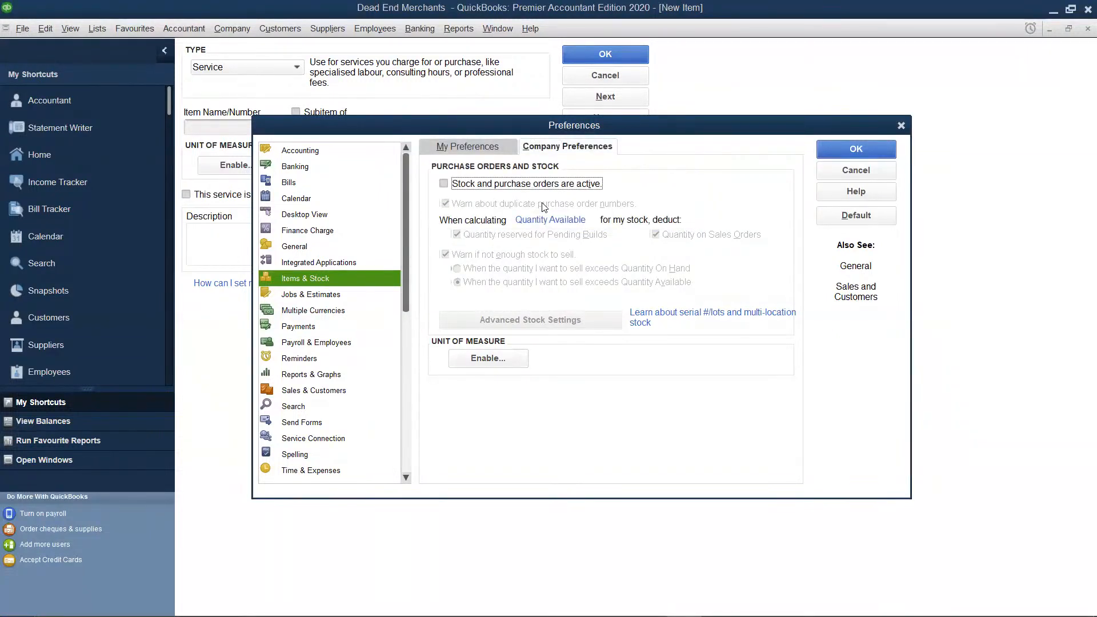
{"action": "left_click", "coordinate": [902, 126]}
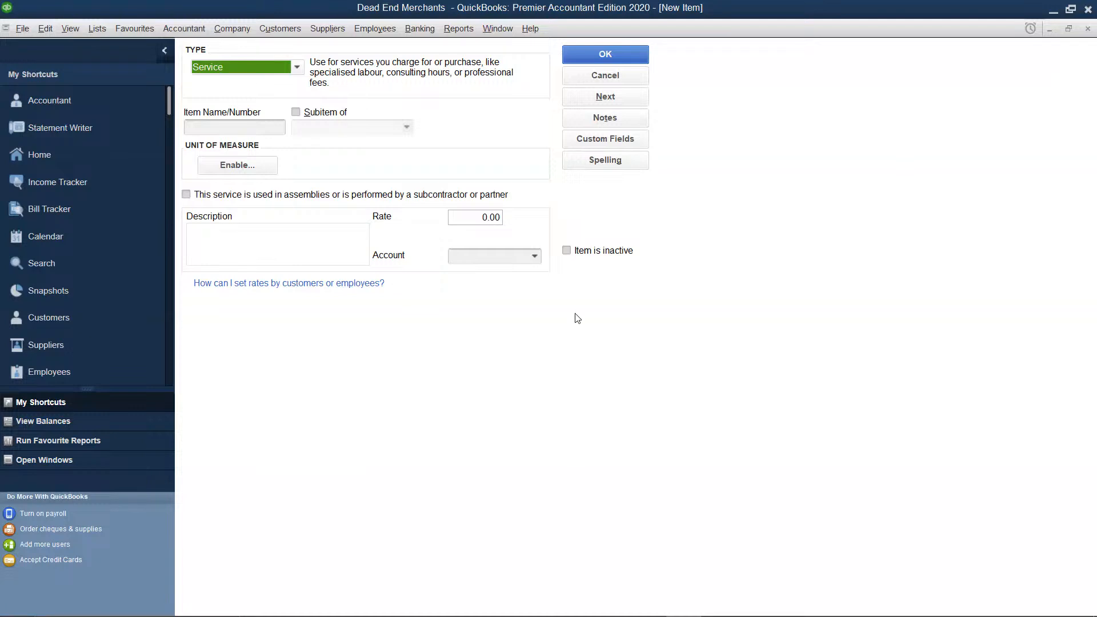
Close the unfinished new item and activate stock and purchase orders in the company preferences for Items & Stock, accepting the closing of all windows
{"action": "left_click", "coordinate": [1081, 30]}
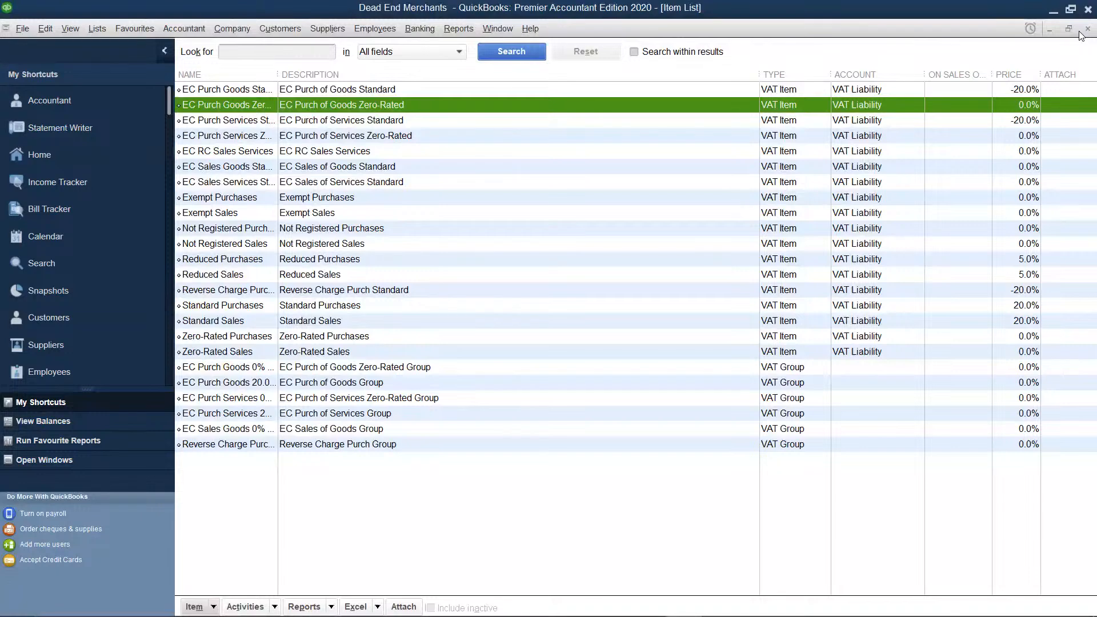
{"action": "left_click", "coordinate": [47, 29]}
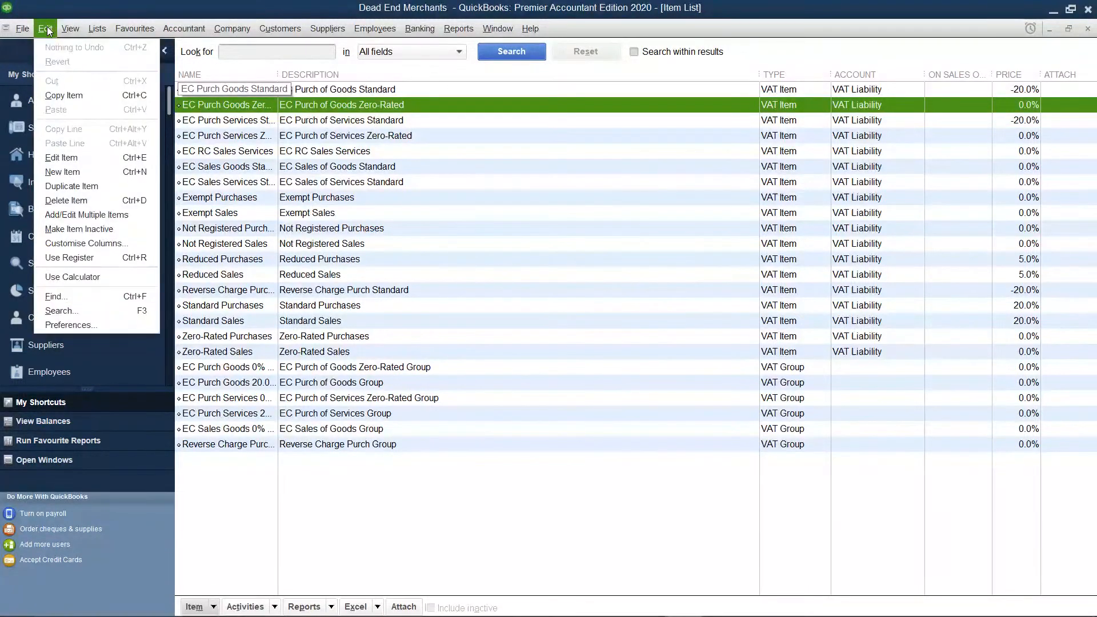
{"action": "left_click", "coordinate": [86, 325]}
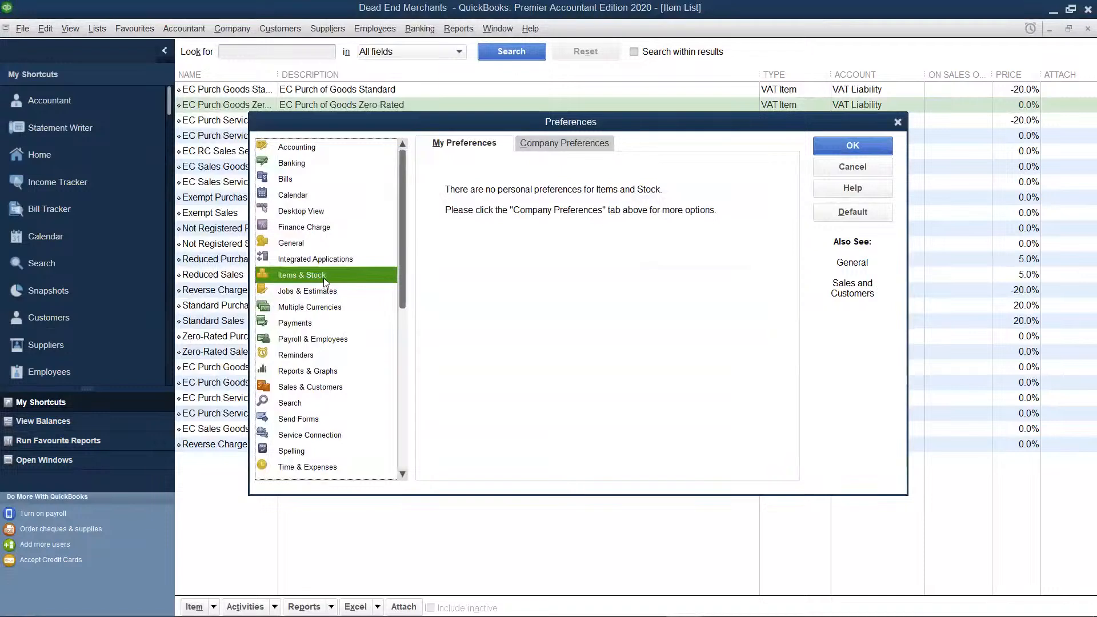
{"action": "left_click", "coordinate": [544, 146]}
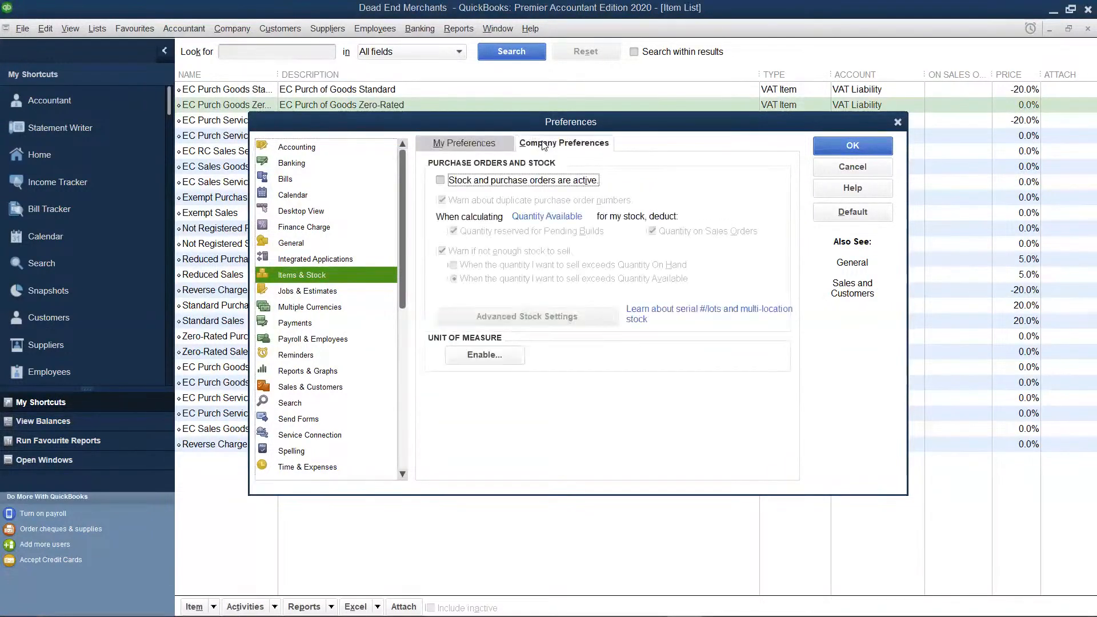
{"action": "left_click", "coordinate": [441, 181]}
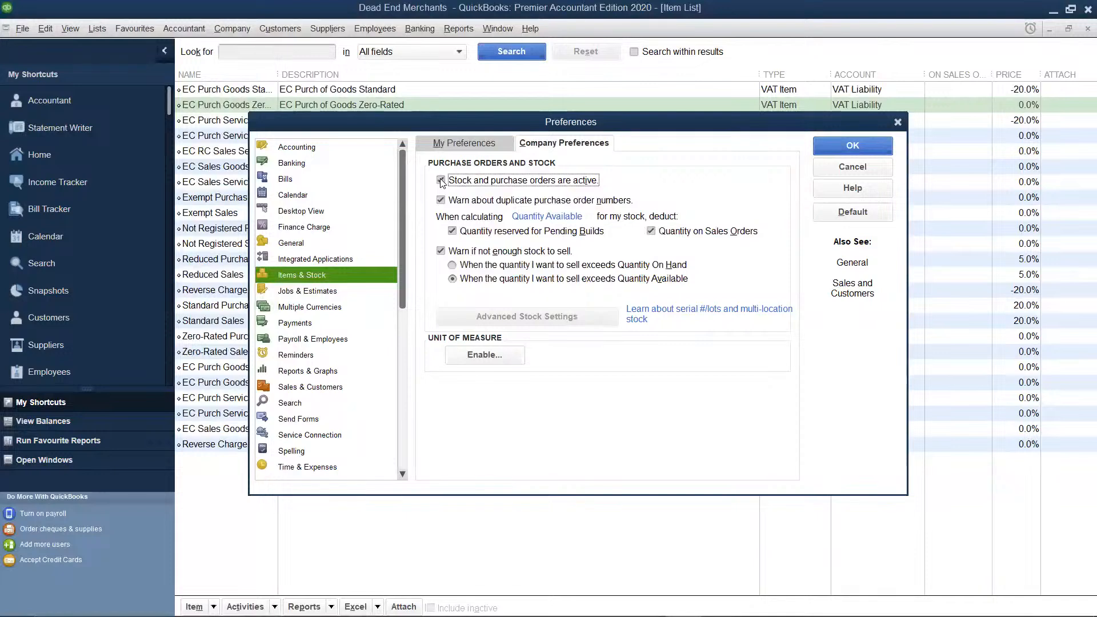
{"action": "left_click", "coordinate": [871, 147]}
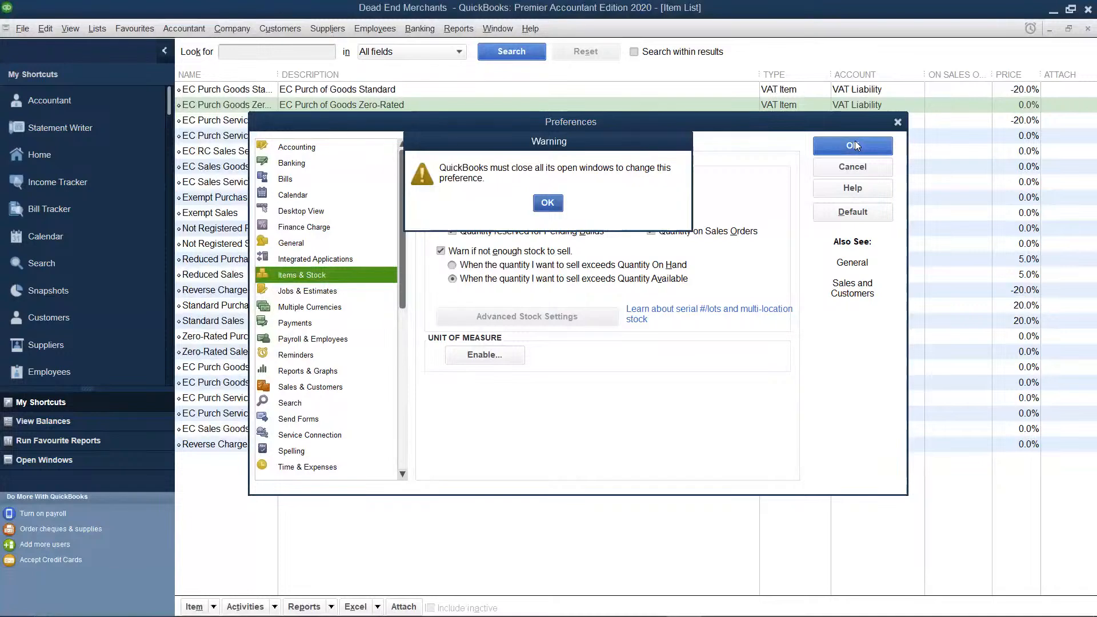
{"action": "left_click", "coordinate": [548, 203]}
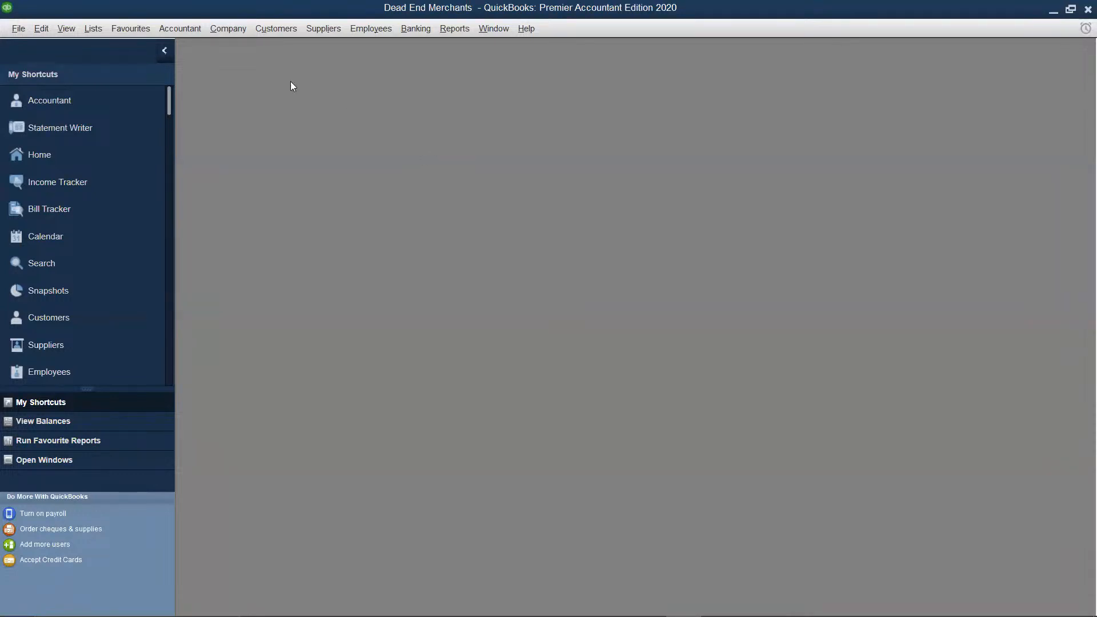
Open the Item List full size and start a new item of type Stock Part
{"action": "left_click", "coordinate": [103, 36]}
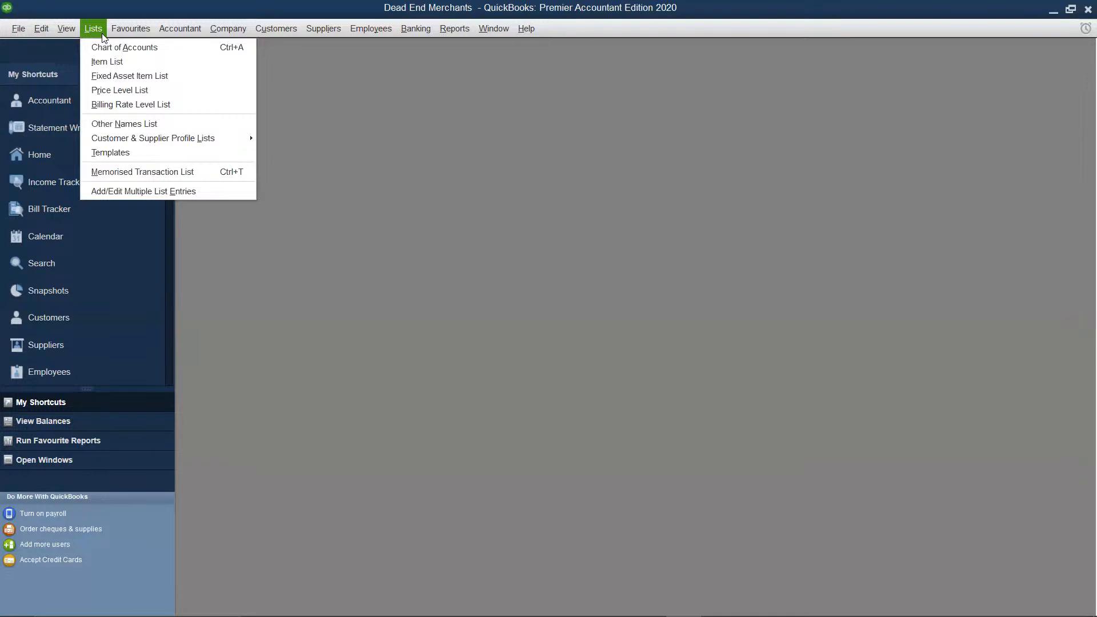
{"action": "left_click", "coordinate": [111, 62]}
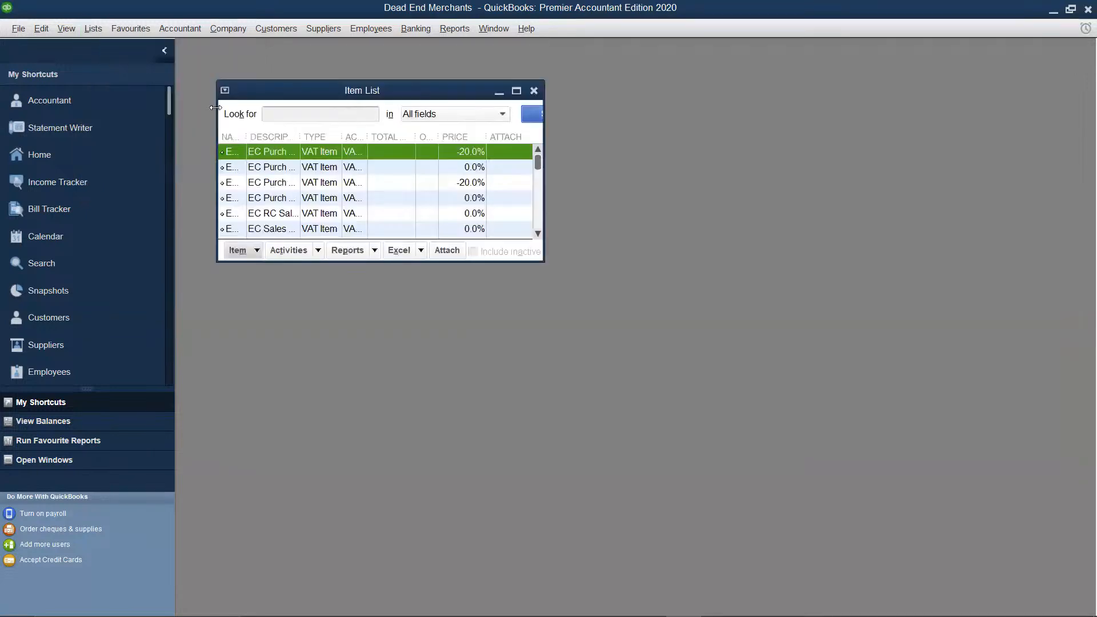
{"action": "left_click", "coordinate": [517, 91]}
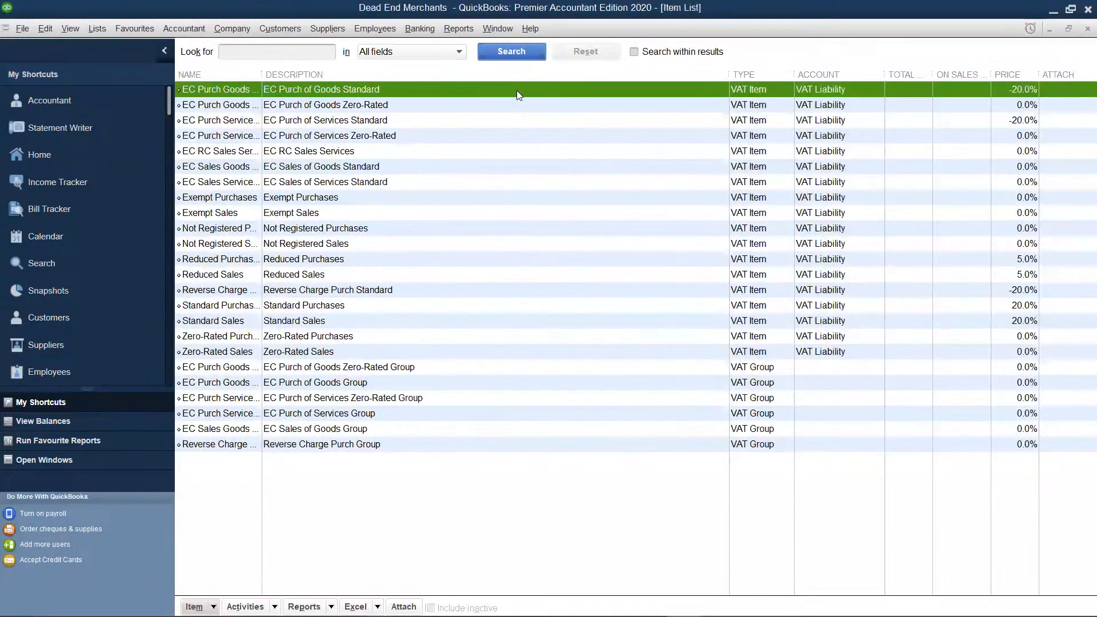
{"action": "right_click", "coordinate": [514, 137]}
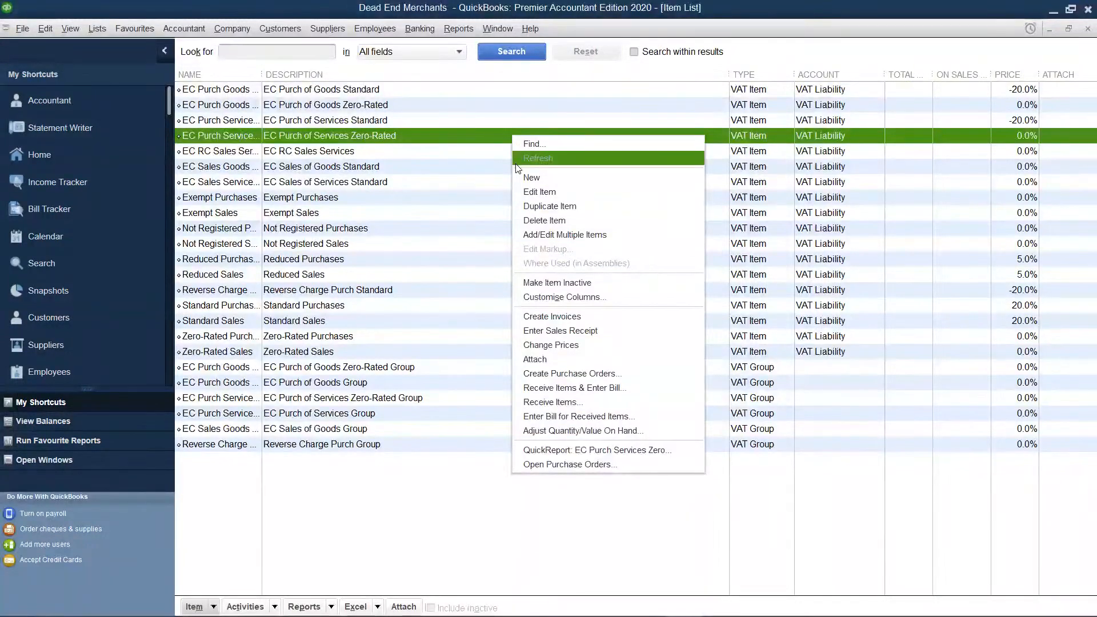
{"action": "left_click", "coordinate": [531, 179]}
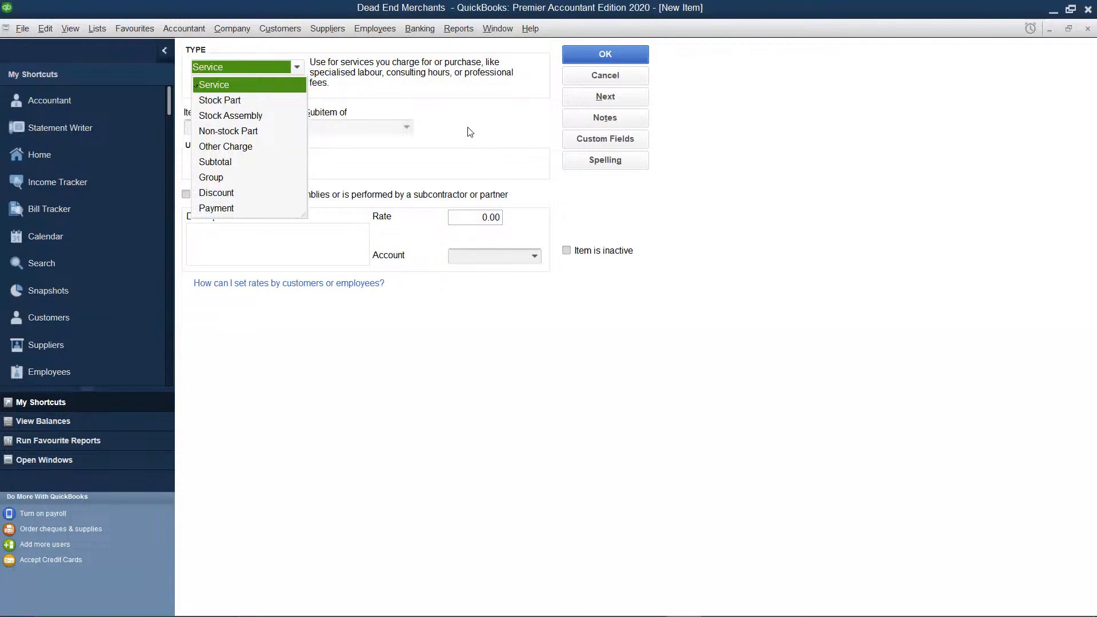
{"action": "left_click", "coordinate": [220, 101]}
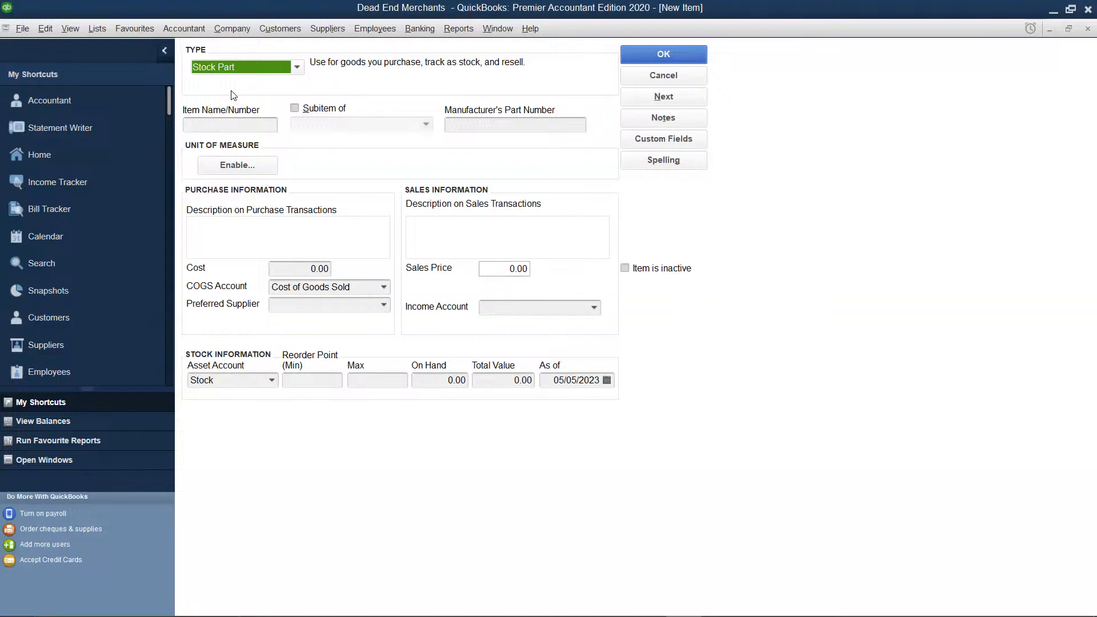
Name the new stock part "Borzoi Vodka"
{"action": "left_click", "coordinate": [225, 124]}
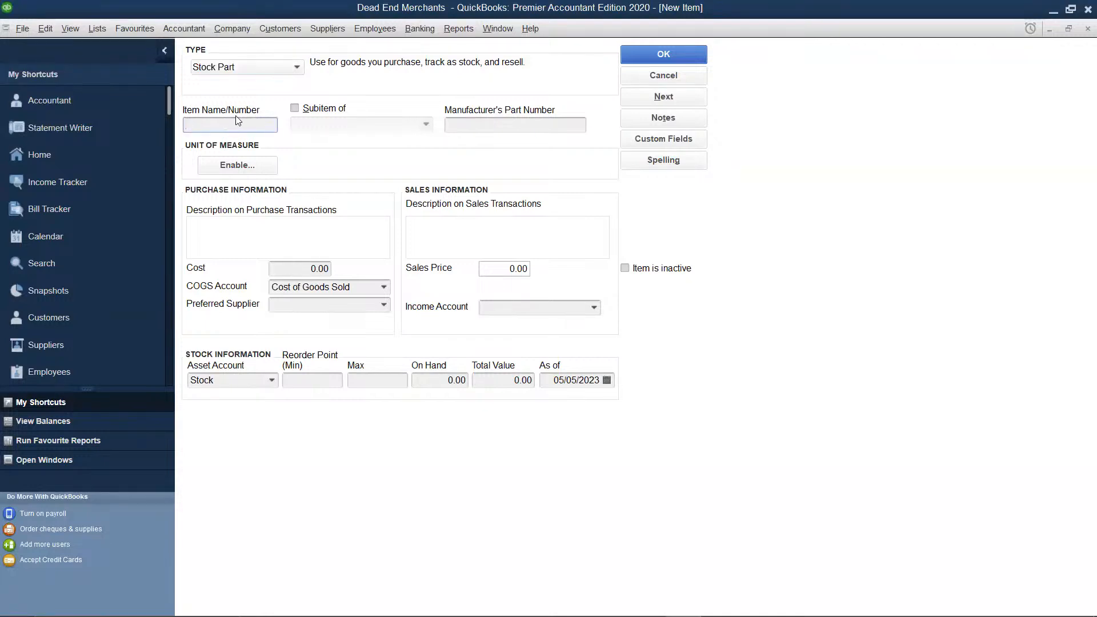
{"action": "type", "text": "Borzoi Vodka"}
Set the item's cost to 300 and its sales price to 450
{"action": "left_click", "coordinate": [280, 267]}
{"action": "key", "text": "BackSpace"}
{"action": "key", "text": "BackSpace"}
{"action": "key", "text": "BackSpace"}
{"action": "key", "text": "BackSpace"}
{"action": "type", "text": "300"}
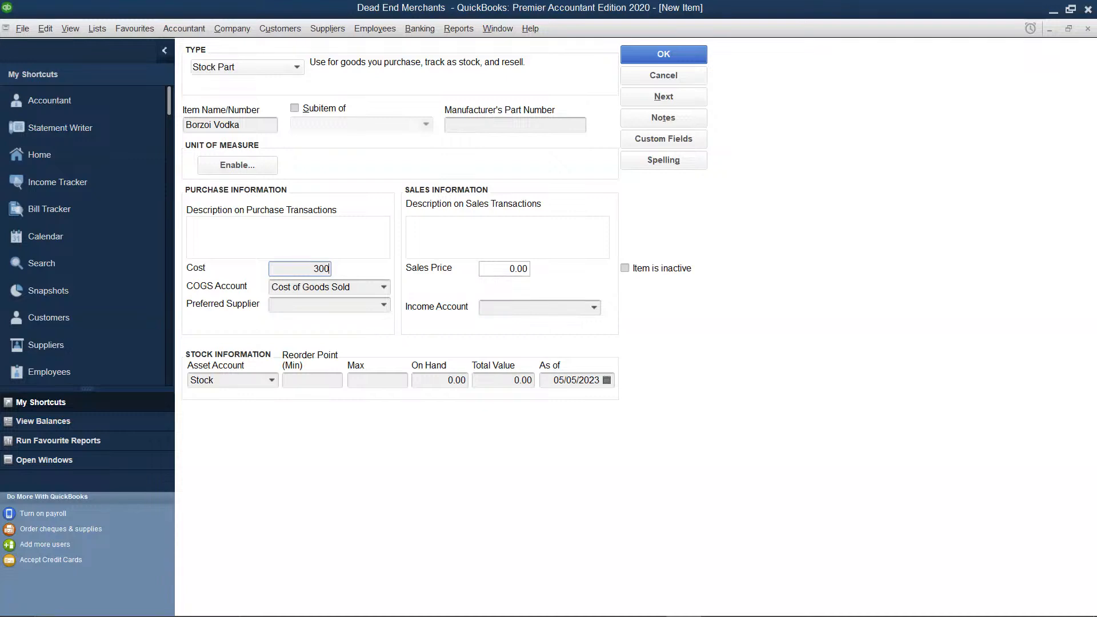
{"action": "left_click", "coordinate": [527, 269]}
{"action": "key", "text": "BackSpace"}
{"action": "key", "text": "BackSpace"}
{"action": "key", "text": "BackSpace"}
{"action": "key", "text": "BackSpace"}
{"action": "type", "text": "450"}
Add a new preferred supplier for the item with the supplier name "Bovi Int"
{"action": "left_click", "coordinate": [384, 307]}
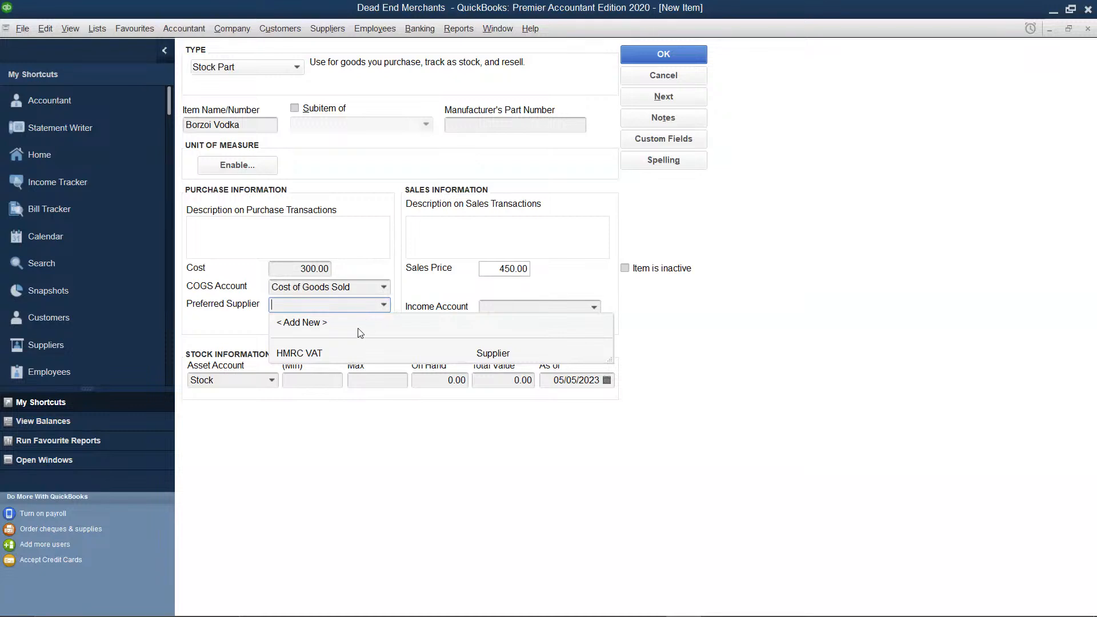
{"action": "left_click", "coordinate": [307, 323]}
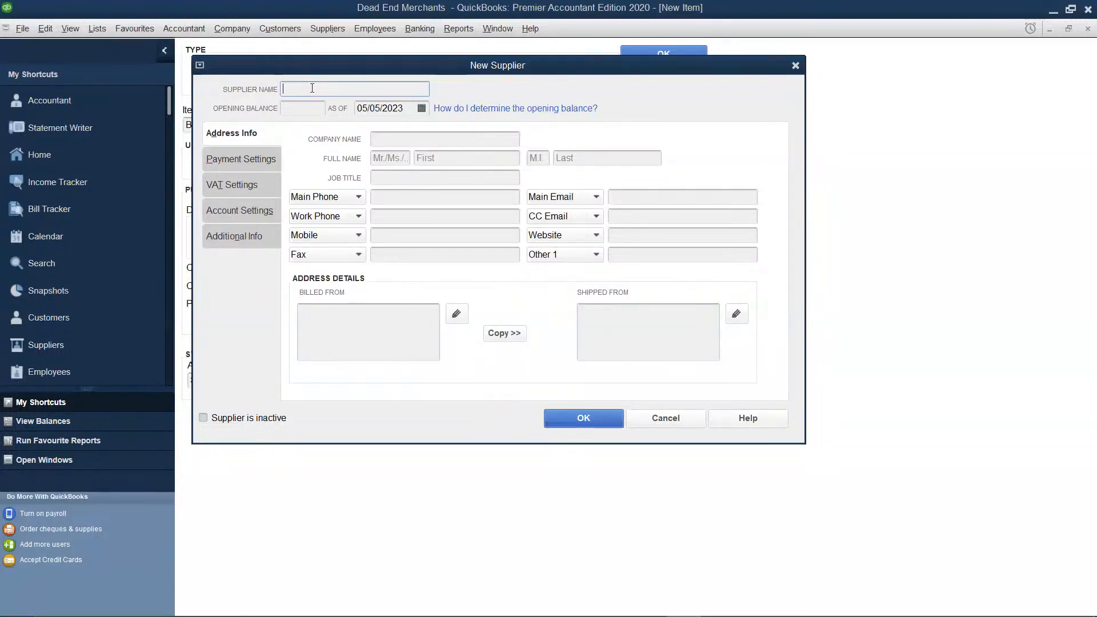
{"action": "type", "text": "Bovi Int"}
Enter "Bovi Int" as the supplier's company name and save the supplier with the billed-from address copied to the shipped-from address
{"action": "left_click", "coordinate": [380, 138]}
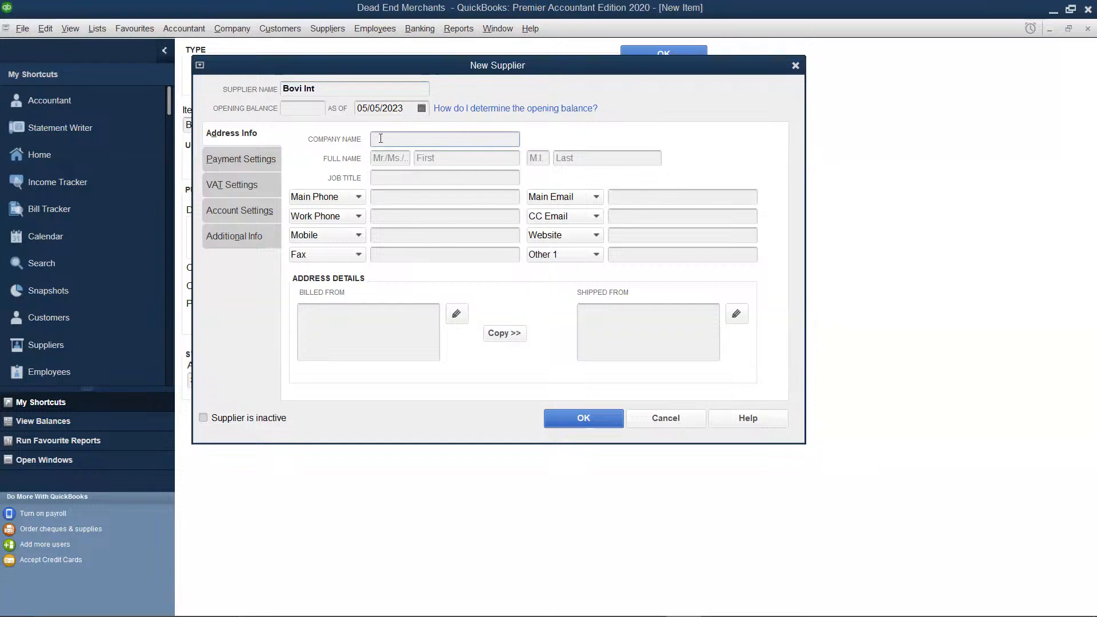
{"action": "type", "text": "Bovi Int"}
{"action": "left_click", "coordinate": [498, 334]}
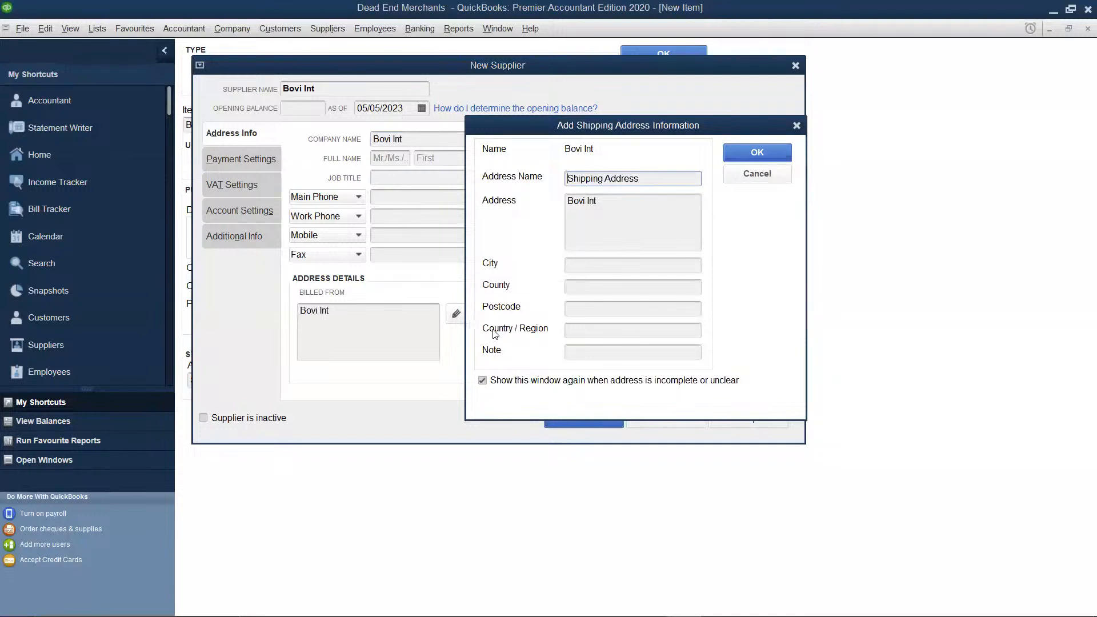
{"action": "left_click", "coordinate": [763, 153]}
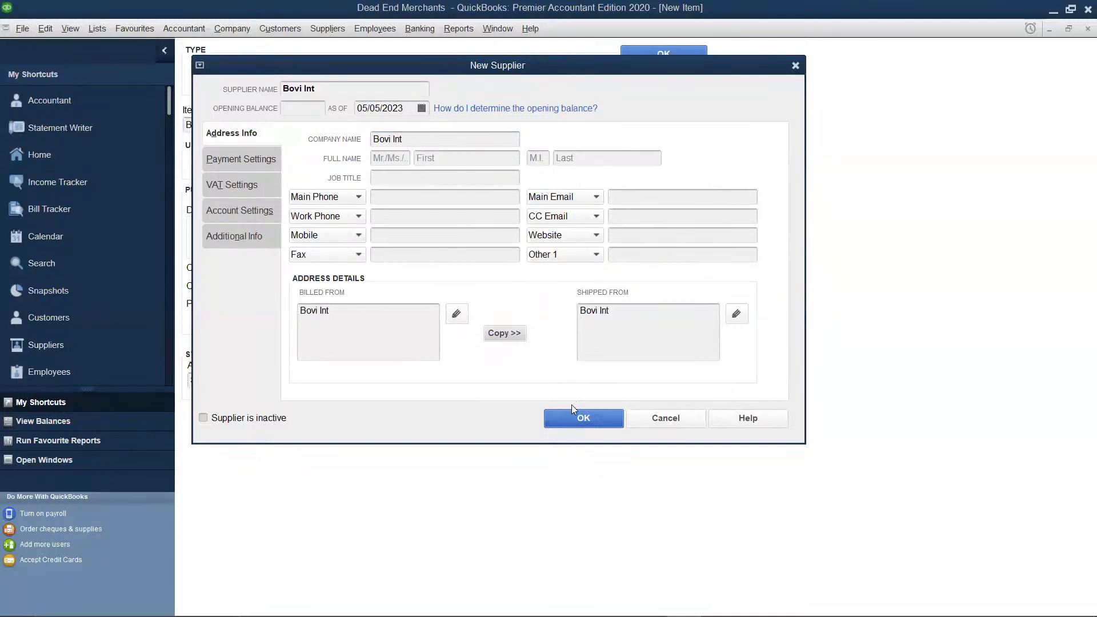
{"action": "left_click", "coordinate": [573, 420]}
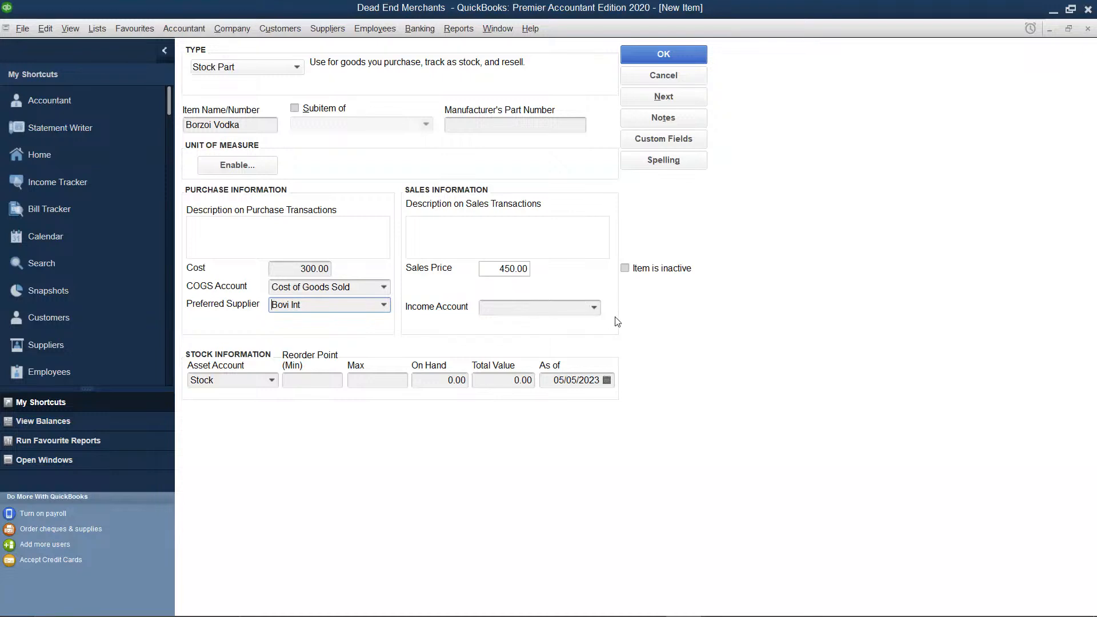
Look through the account list and set the item's income account to Sales
{"action": "left_click", "coordinate": [595, 309]}
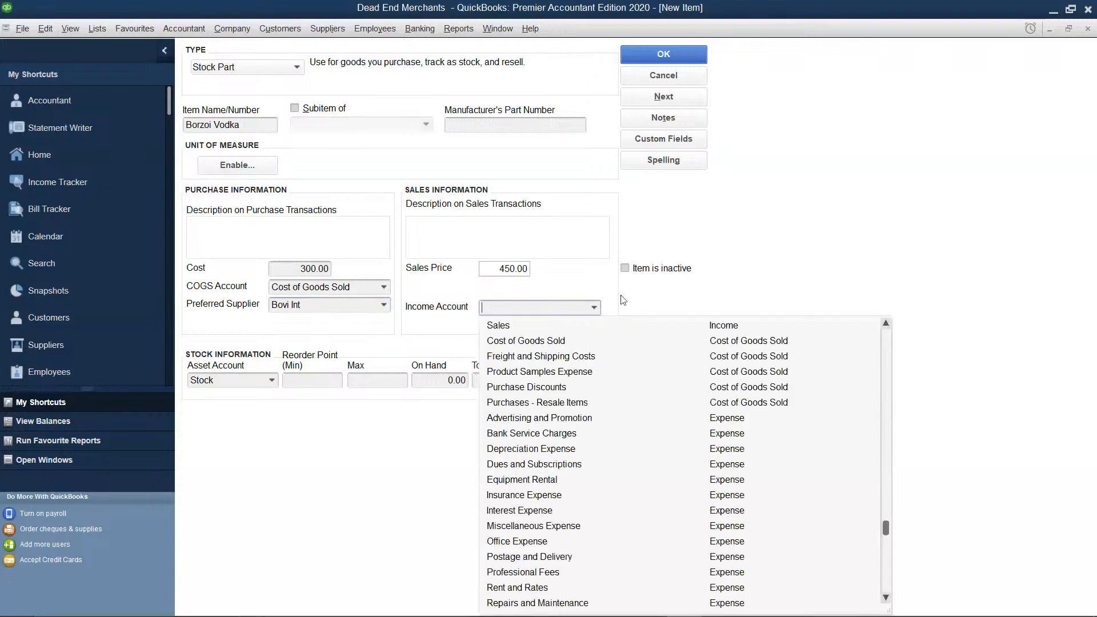
{"action": "scroll", "coordinate": [757, 245], "scroll_direction": "down", "scroll_amount": 1}
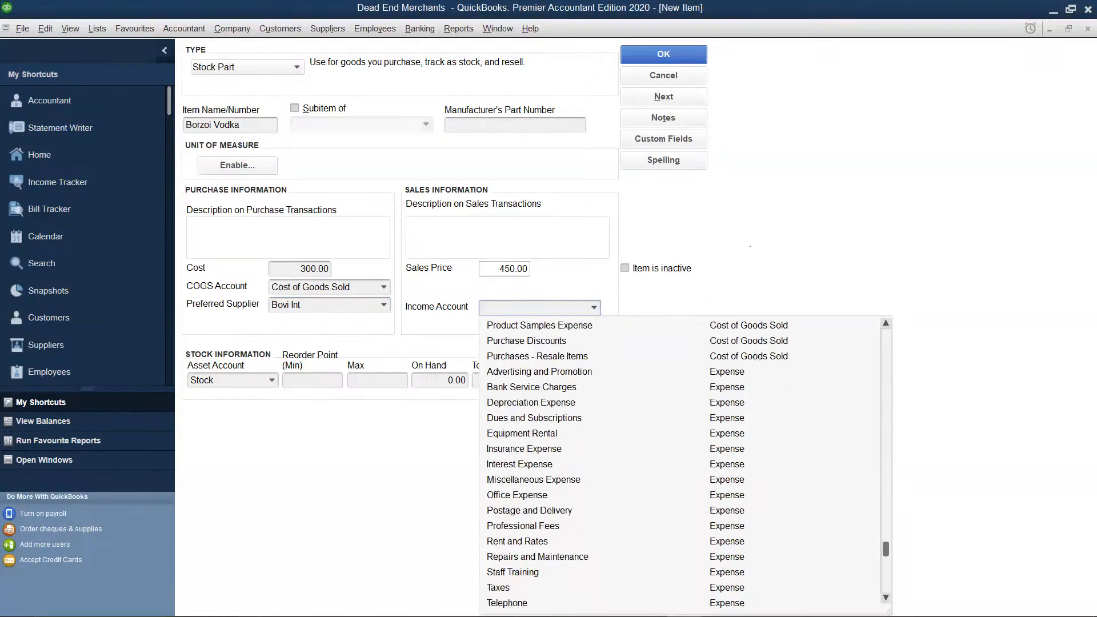
{"action": "scroll", "coordinate": [760, 436], "scroll_direction": "up", "scroll_amount": 3}
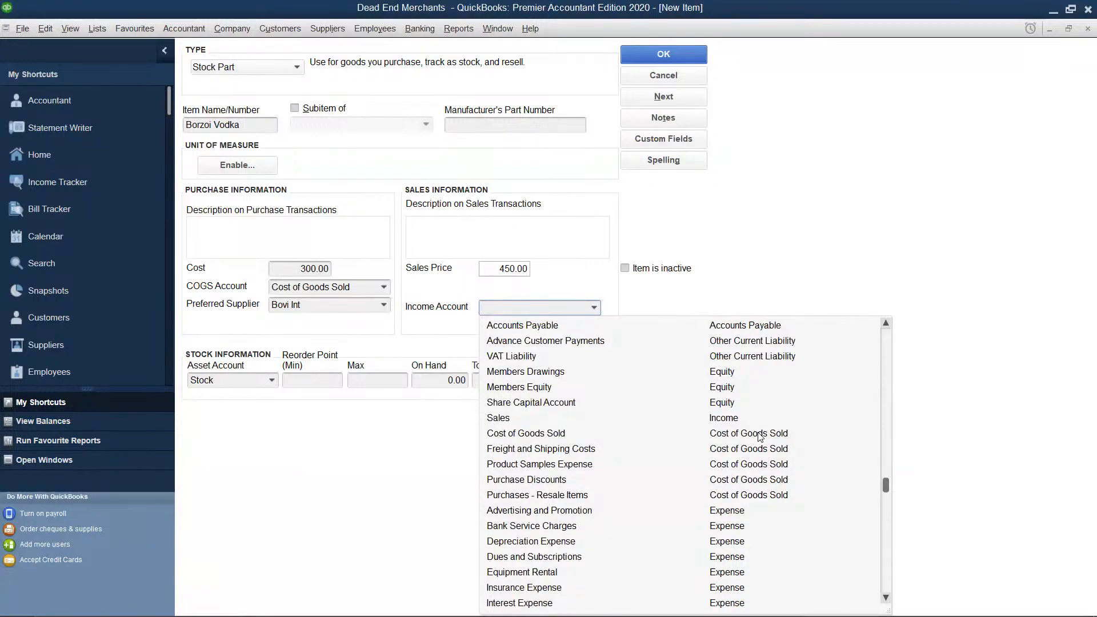
{"action": "scroll", "coordinate": [760, 436], "scroll_direction": "down", "scroll_amount": 1}
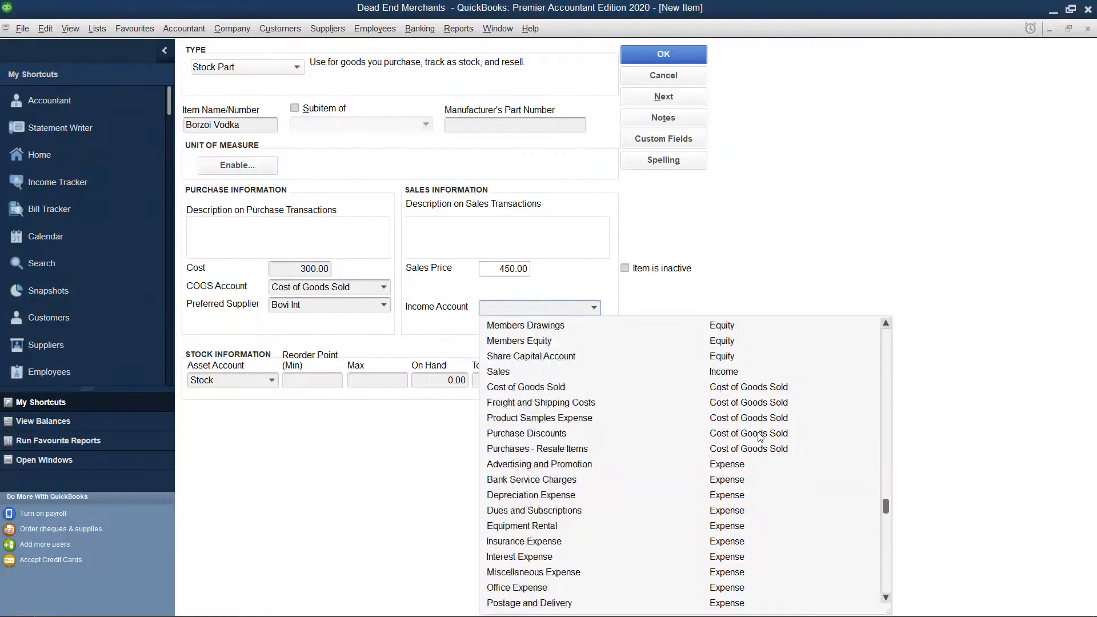
{"action": "scroll", "coordinate": [760, 436], "scroll_direction": "down", "scroll_amount": 1}
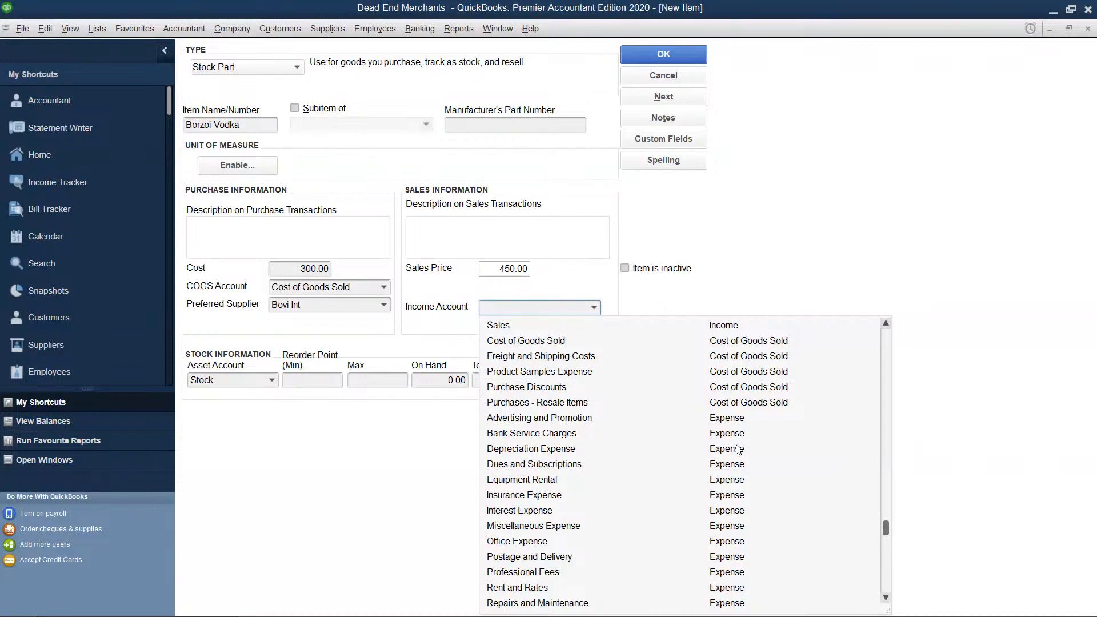
{"action": "scroll", "coordinate": [738, 449], "scroll_direction": "up", "scroll_amount": 1}
{"action": "scroll", "coordinate": [738, 448], "scroll_direction": "up", "scroll_amount": 2}
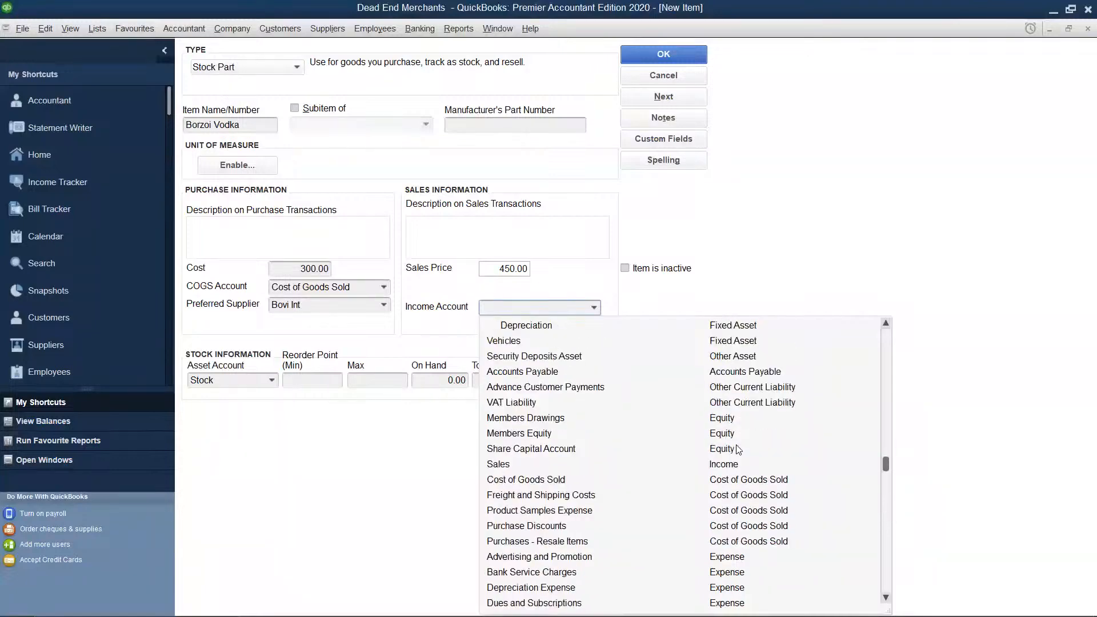
{"action": "scroll", "coordinate": [738, 449], "scroll_direction": "up", "scroll_amount": 3}
{"action": "scroll", "coordinate": [738, 449], "scroll_direction": "up", "scroll_amount": 3}
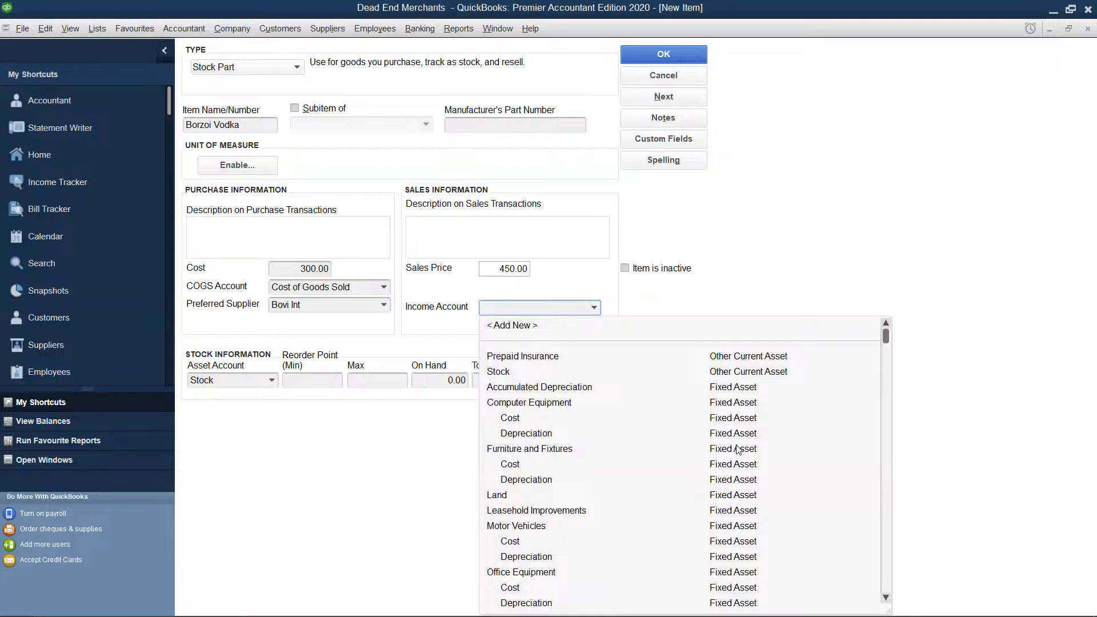
{"action": "scroll", "coordinate": [738, 449], "scroll_direction": "down", "scroll_amount": 3}
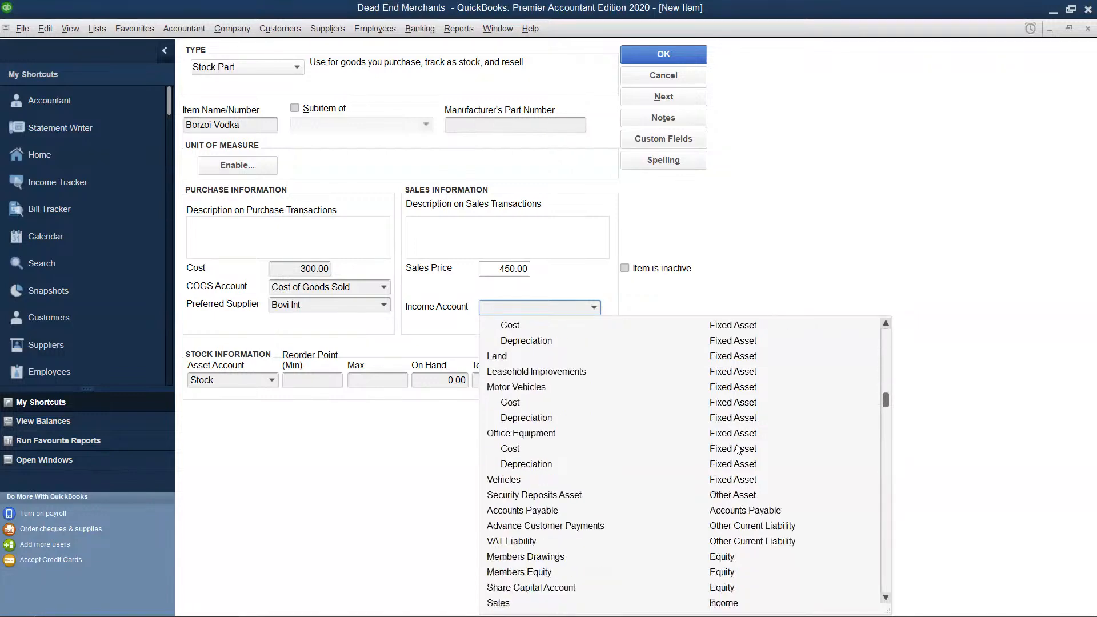
{"action": "scroll", "coordinate": [738, 448], "scroll_direction": "down", "scroll_amount": 2}
{"action": "scroll", "coordinate": [737, 449], "scroll_direction": "down", "scroll_amount": 2}
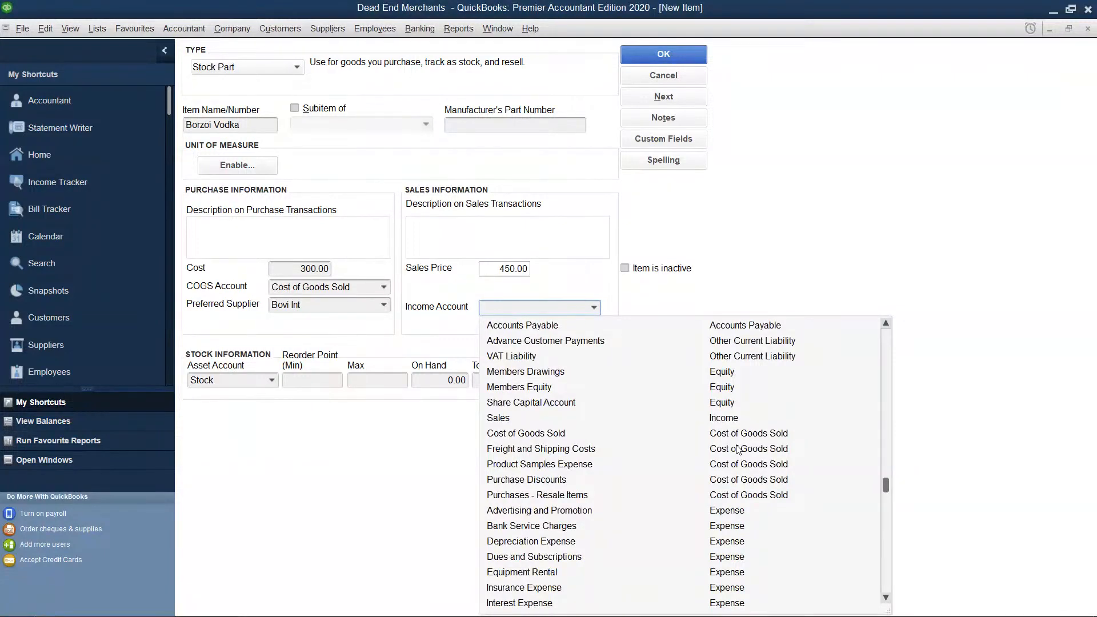
{"action": "scroll", "coordinate": [738, 448], "scroll_direction": "down", "scroll_amount": 1}
{"action": "scroll", "coordinate": [738, 449], "scroll_direction": "down", "scroll_amount": 1}
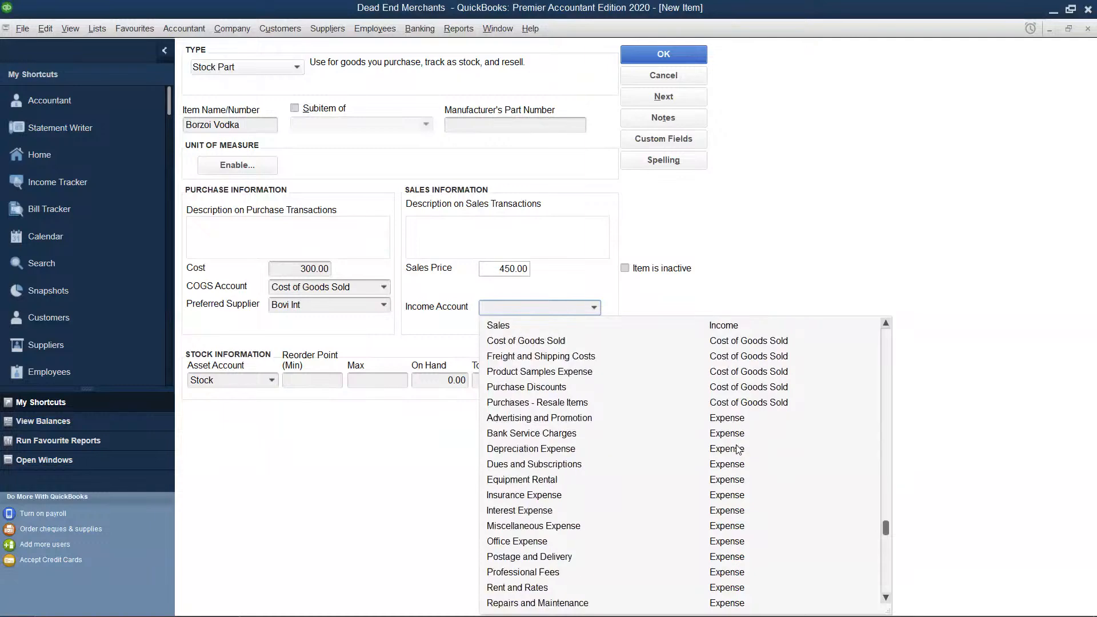
{"action": "scroll", "coordinate": [738, 449], "scroll_direction": "down", "scroll_amount": 1}
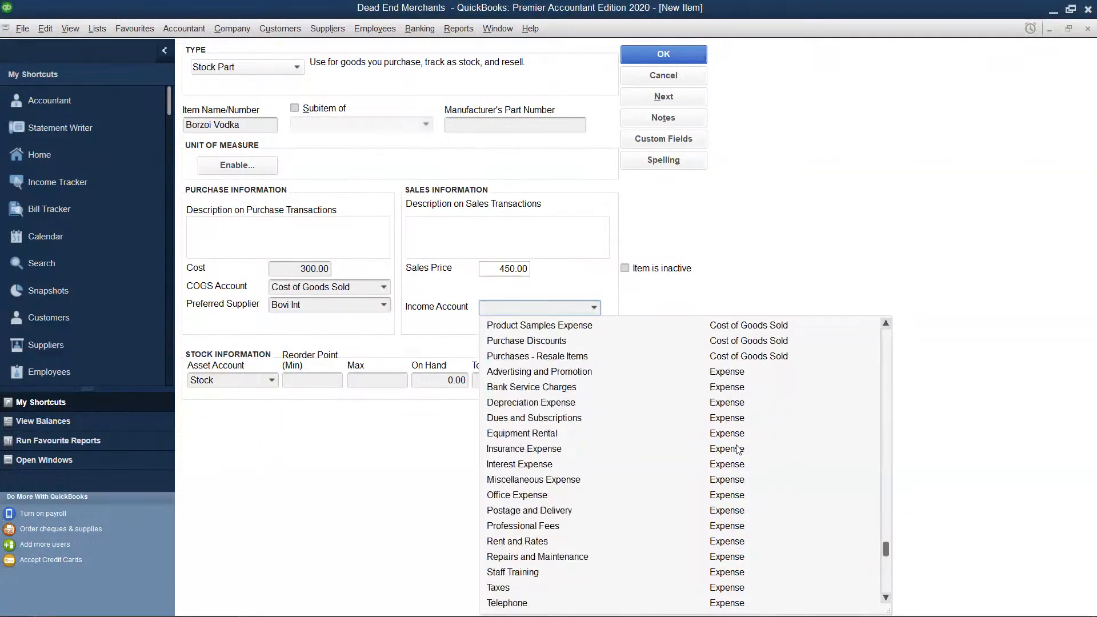
{"action": "scroll", "coordinate": [737, 448], "scroll_direction": "up", "scroll_amount": 1}
{"action": "scroll", "coordinate": [738, 449], "scroll_direction": "up", "scroll_amount": 1}
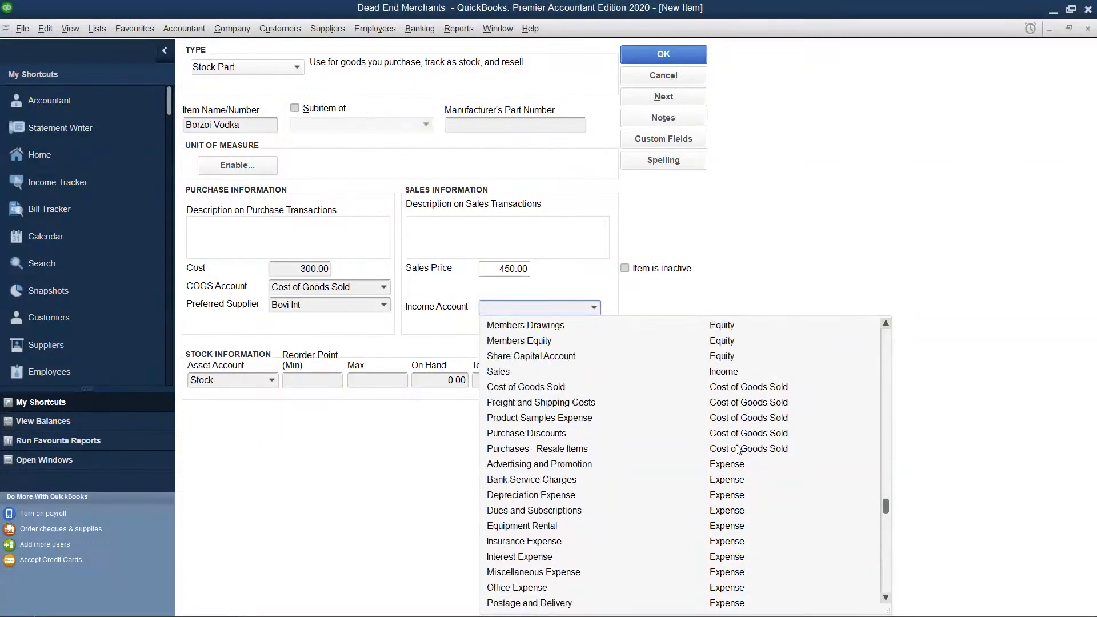
{"action": "scroll", "coordinate": [738, 449], "scroll_direction": "down", "scroll_amount": 1}
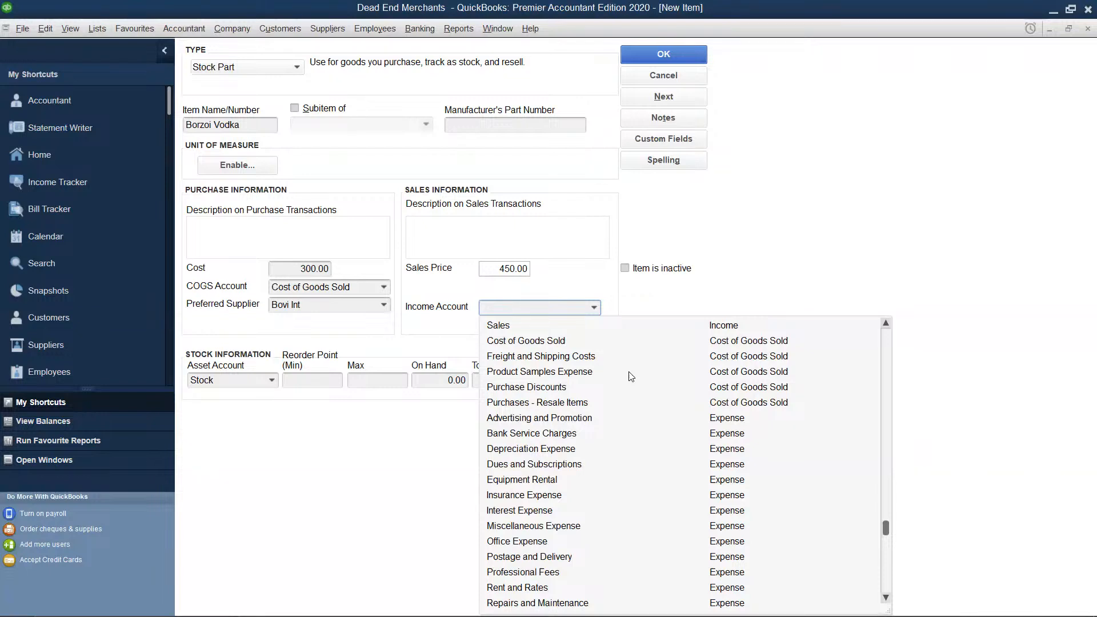
{"action": "left_click", "coordinate": [630, 323]}
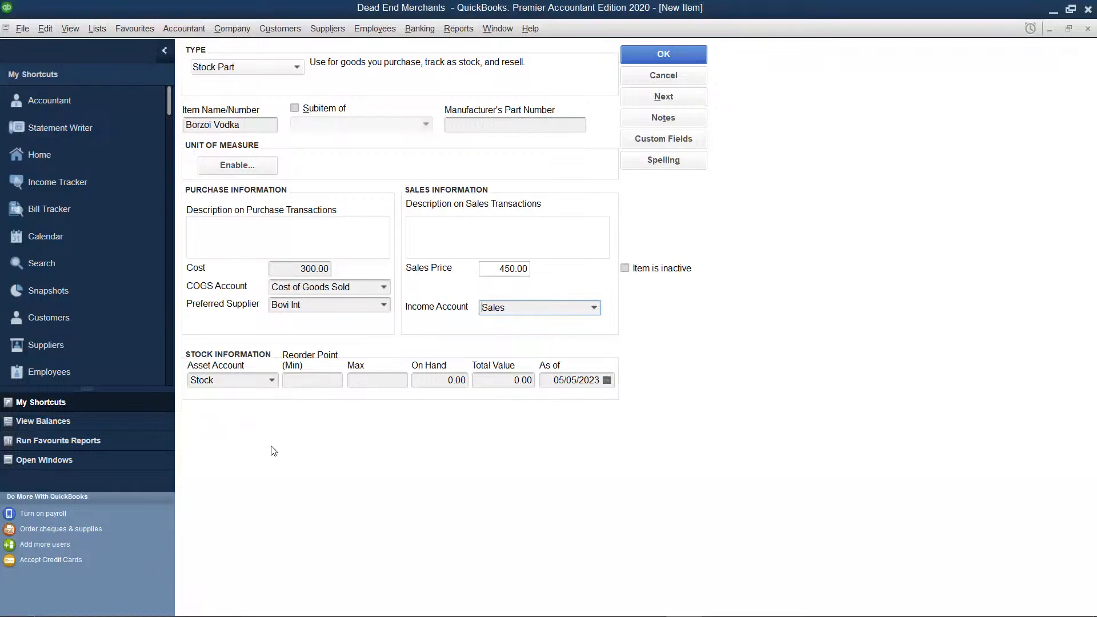
Set the Borzoi Vodka item's on-hand quantity to 100 and save the item
{"action": "left_click", "coordinate": [299, 379]}
{"action": "left_click", "coordinate": [462, 381]}
{"action": "key", "text": "BackSpace"}
{"action": "key", "text": "BackSpace"}
{"action": "key", "text": "BackSpace"}
{"action": "key", "text": "BackSpace"}
{"action": "type", "text": "100"}
{"action": "left_click", "coordinate": [532, 381]}
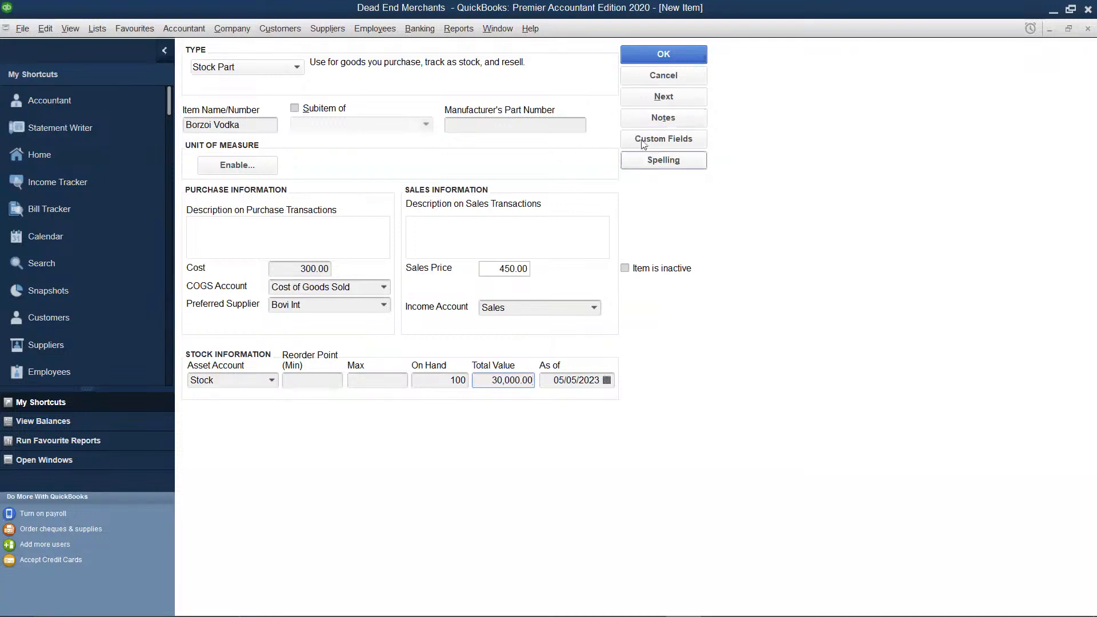
{"action": "key", "text": "Return"}
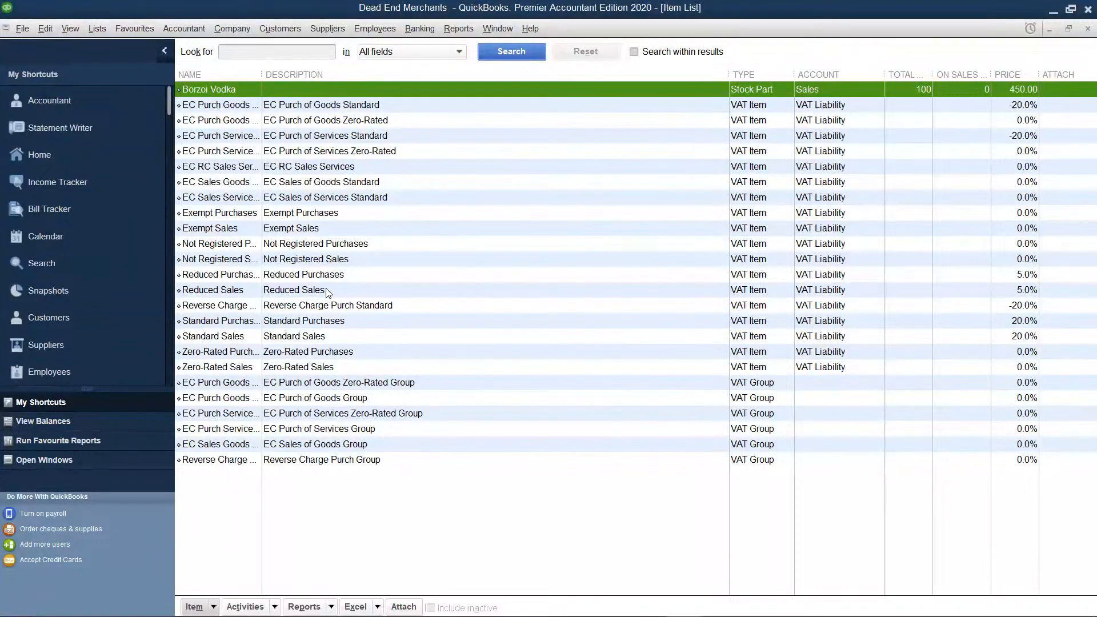
Create a new item of type Stock Part with the item name "Smirnoff Vodka"
{"action": "right_click", "coordinate": [345, 246]}
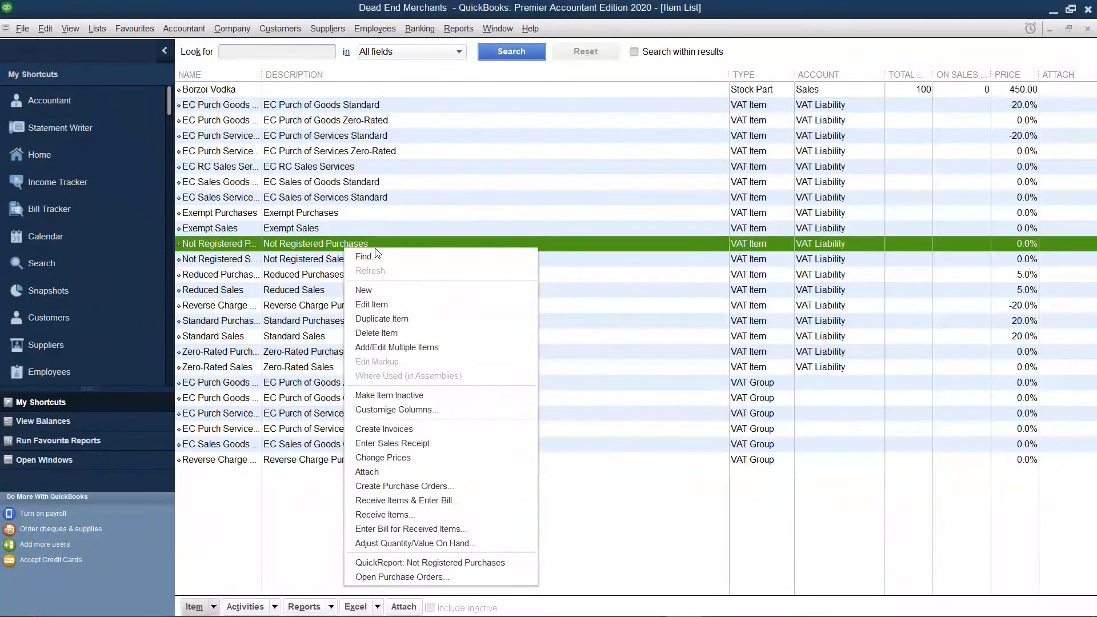
{"action": "left_click", "coordinate": [386, 285]}
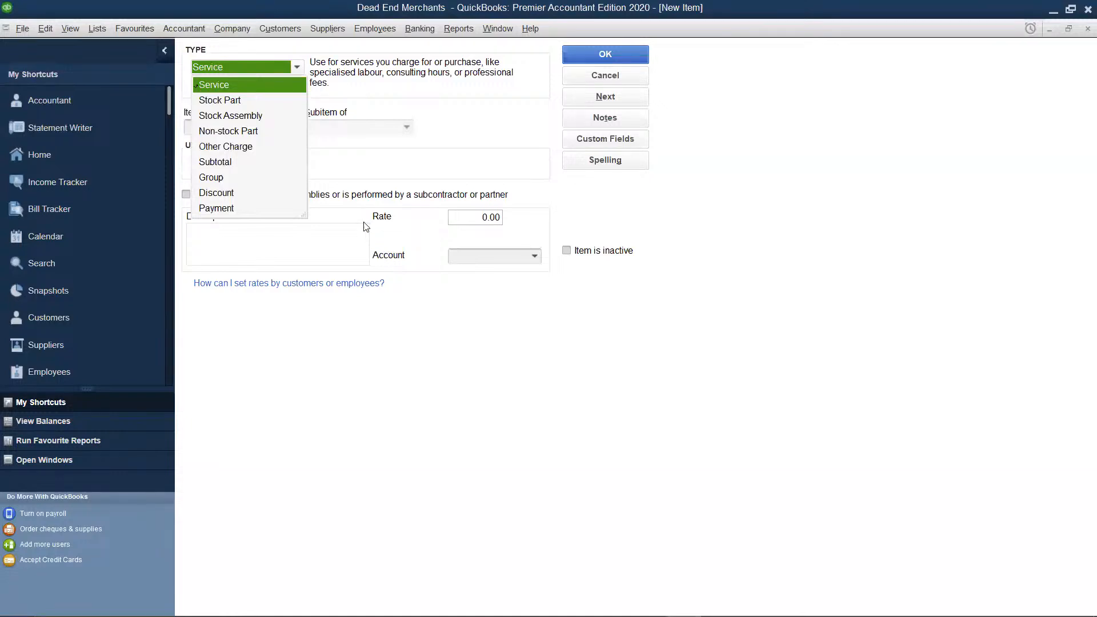
{"action": "left_click", "coordinate": [241, 101]}
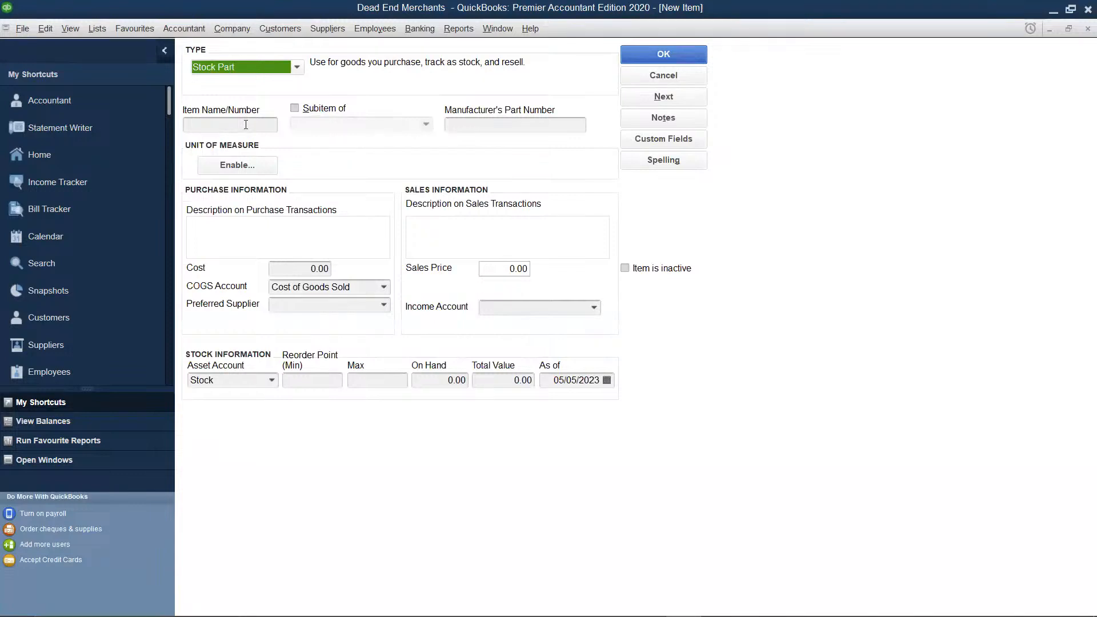
{"action": "left_click", "coordinate": [246, 125]}
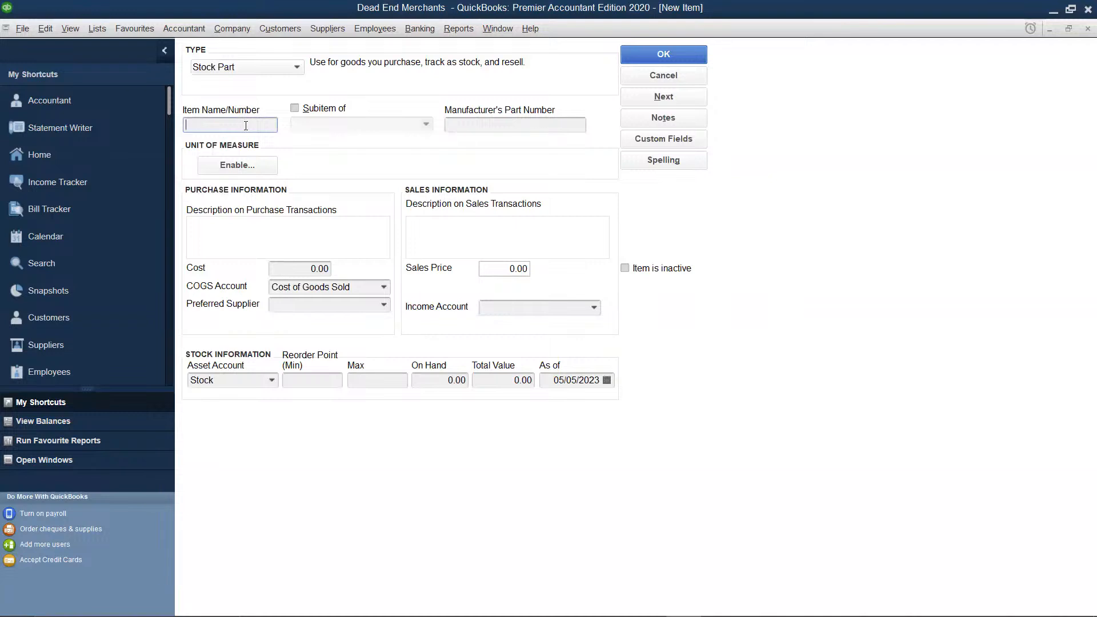
{"action": "type", "text": "Smirnoff Vodka"}
Set the Smirnoff Vodka item's cost to 250 and its sales price to 350
{"action": "left_click", "coordinate": [330, 268]}
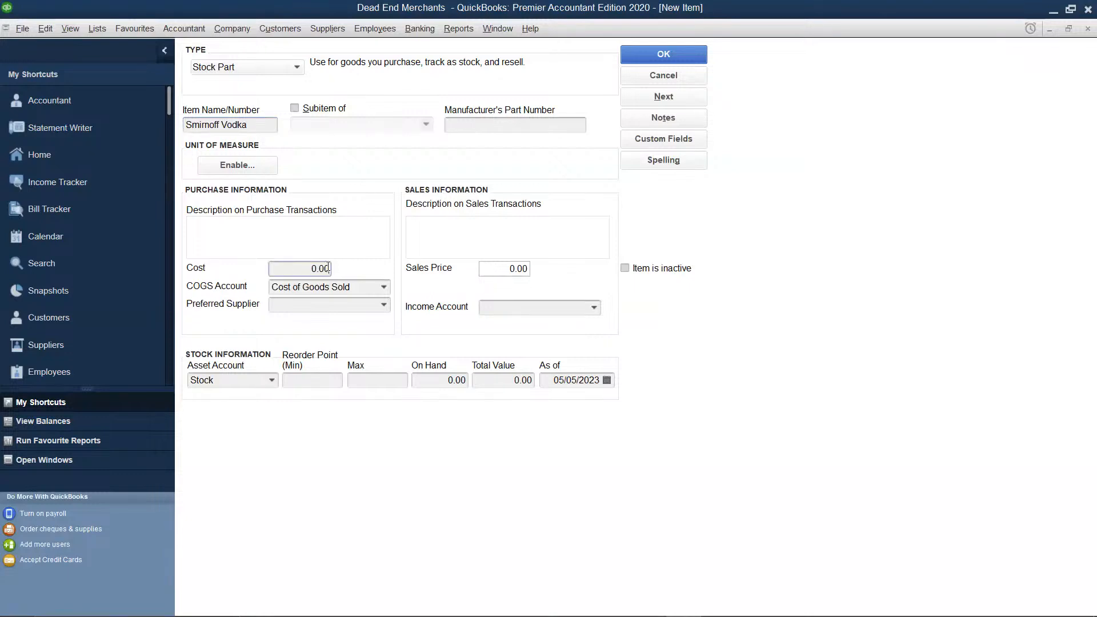
{"action": "key", "text": "BackSpace"}
{"action": "key", "text": "BackSpace"}
{"action": "key", "text": "BackSpace"}
{"action": "key", "text": "BackSpace"}
{"action": "type", "text": "2"}
{"action": "type", "text": "0"}
{"action": "left_click", "coordinate": [493, 270]}
{"action": "key", "text": "BackSpace"}
{"action": "key", "text": "BackSpace"}
{"action": "key", "text": "BackSpace"}
{"action": "key", "text": "BackSpace"}
{"action": "type", "text": "350"}
Assign the Sales account as the income account for Smirnoff Vodka
{"action": "left_click", "coordinate": [509, 306]}
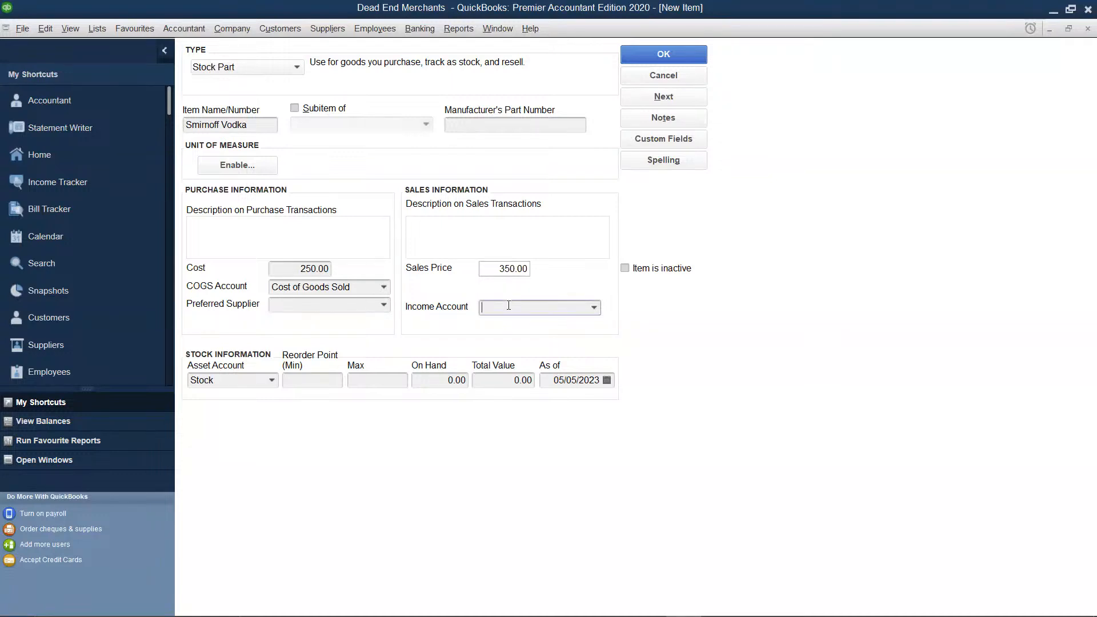
{"action": "left_click", "coordinate": [592, 307]}
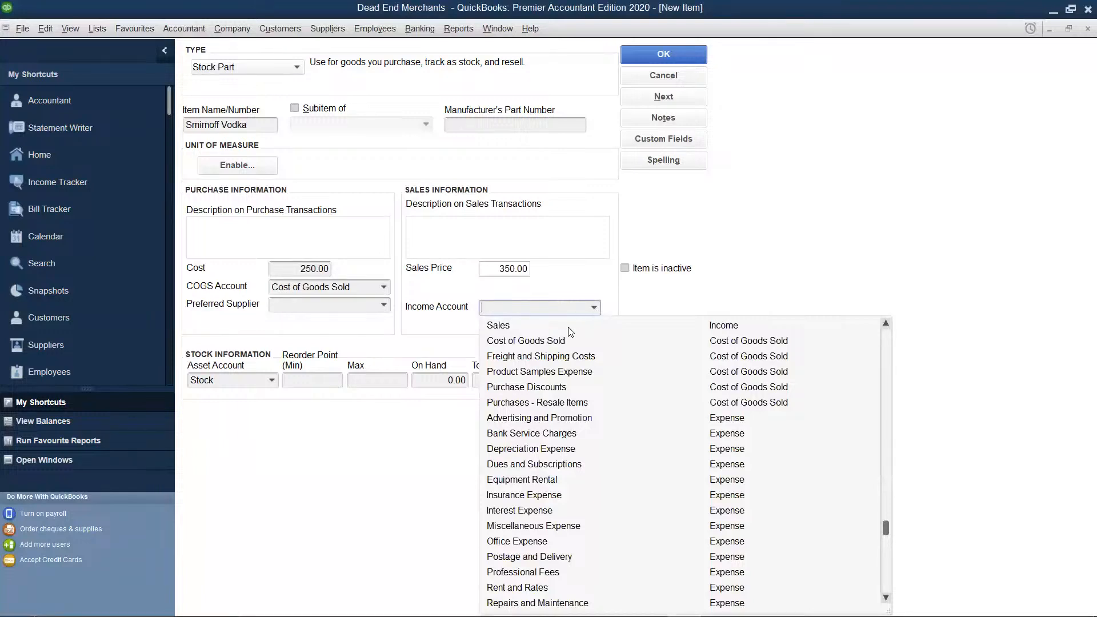
{"action": "left_click", "coordinate": [571, 331]}
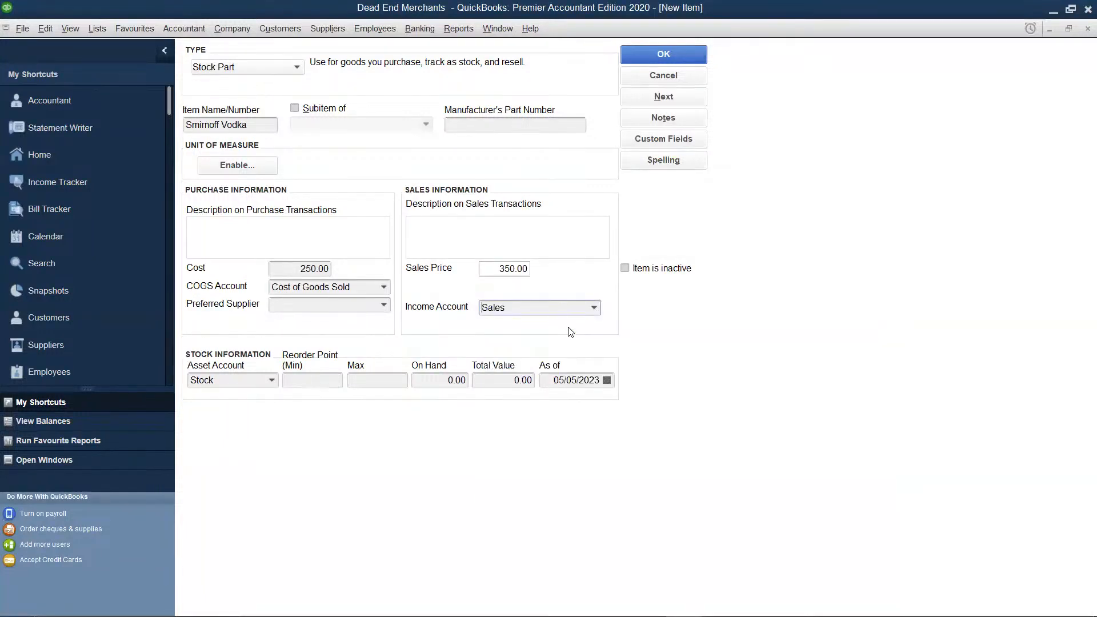
Add a new preferred supplier for Smirnoff Vodka with the supplier name "Kwal K ltd"
{"action": "left_click", "coordinate": [382, 306]}
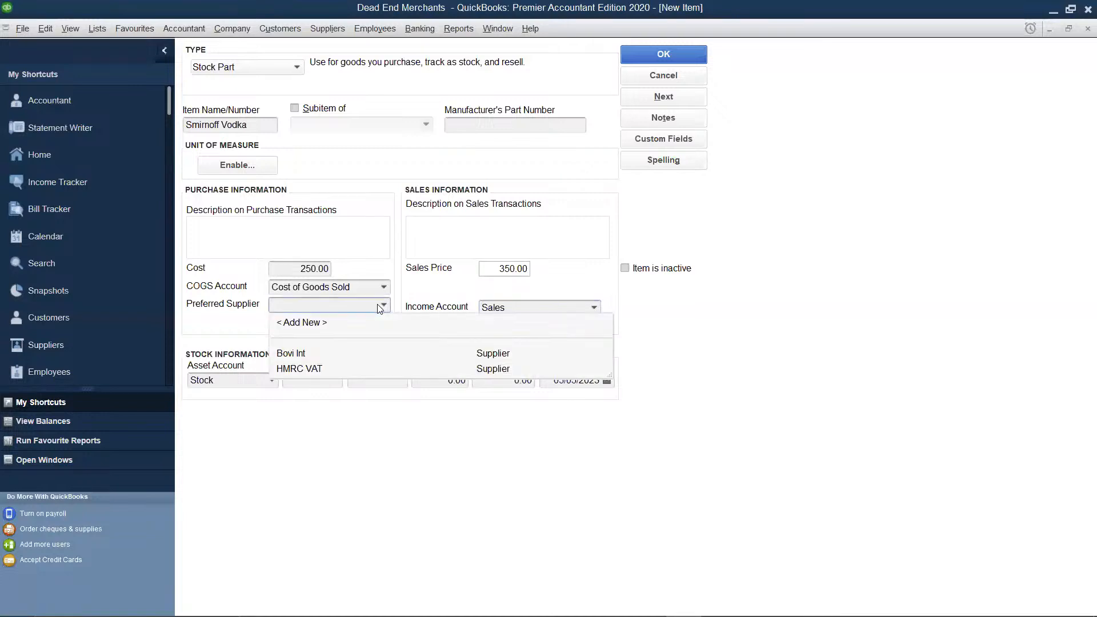
{"action": "left_click", "coordinate": [312, 324]}
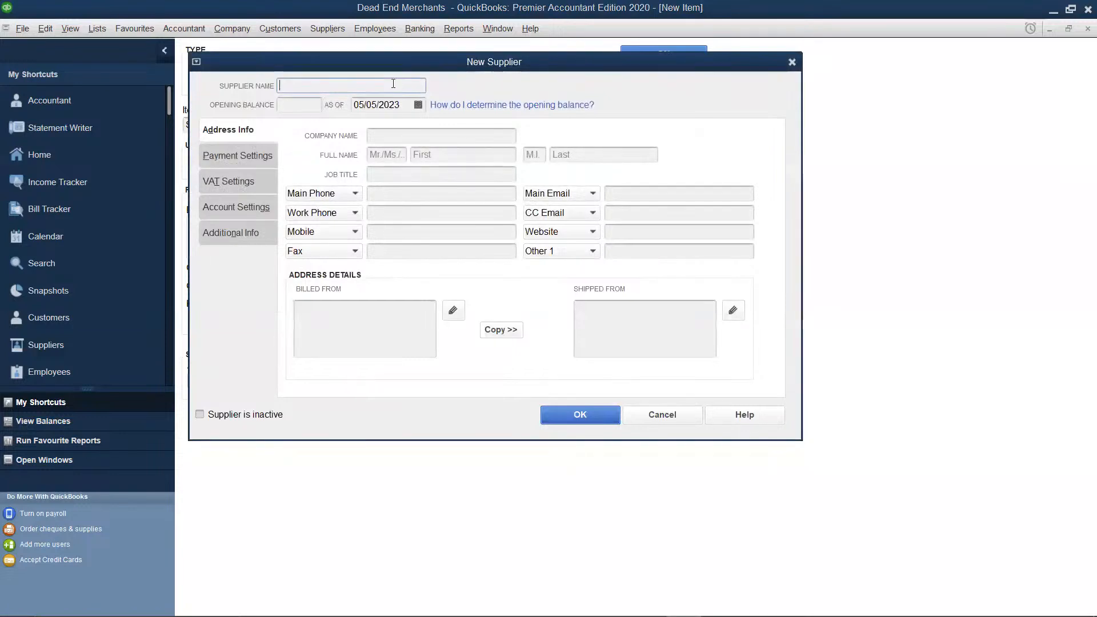
{"action": "type", "text": "Kwak"}
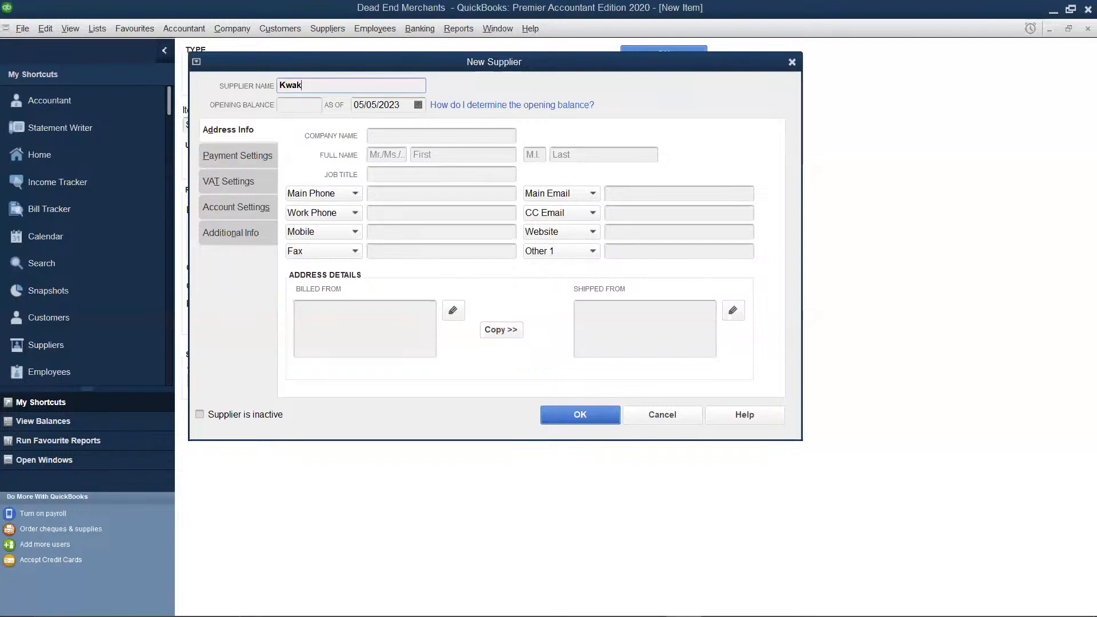
{"action": "key", "text": "BackSpace"}
{"action": "type", "text": "l K"}
{"action": "type", "text": " I"}
{"action": "type", "text": "td"}
Enter "Kwal K Ltd" as the company name, copy the billed-from address to the shipped-from address, and save the supplier
{"action": "left_click", "coordinate": [390, 136]}
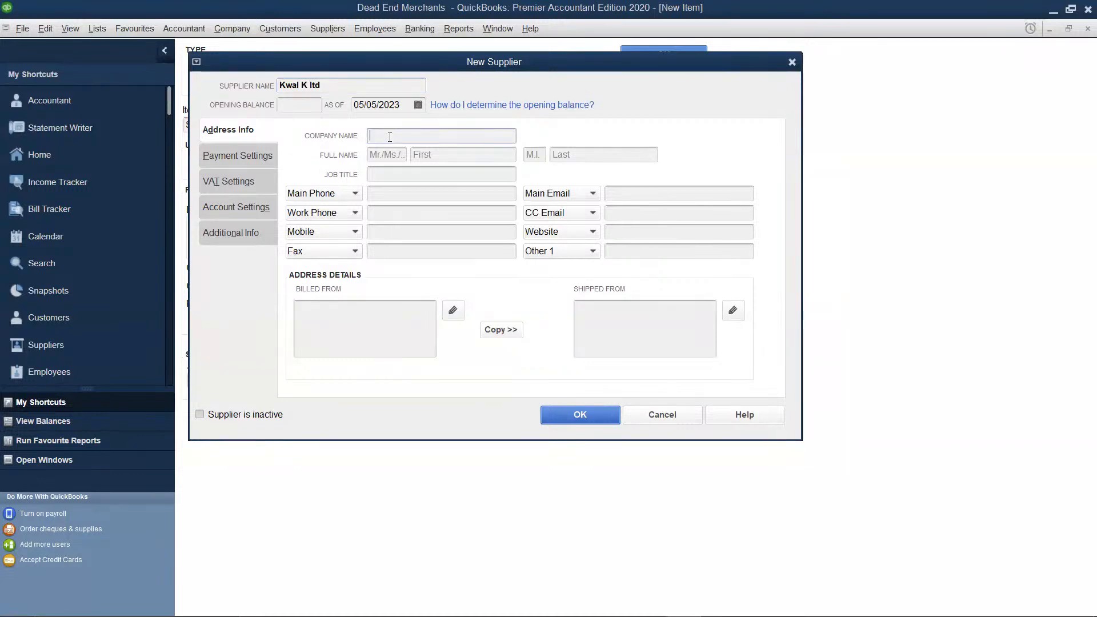
{"action": "type", "text": "Kwal K Ltd"}
{"action": "left_click", "coordinate": [512, 331]}
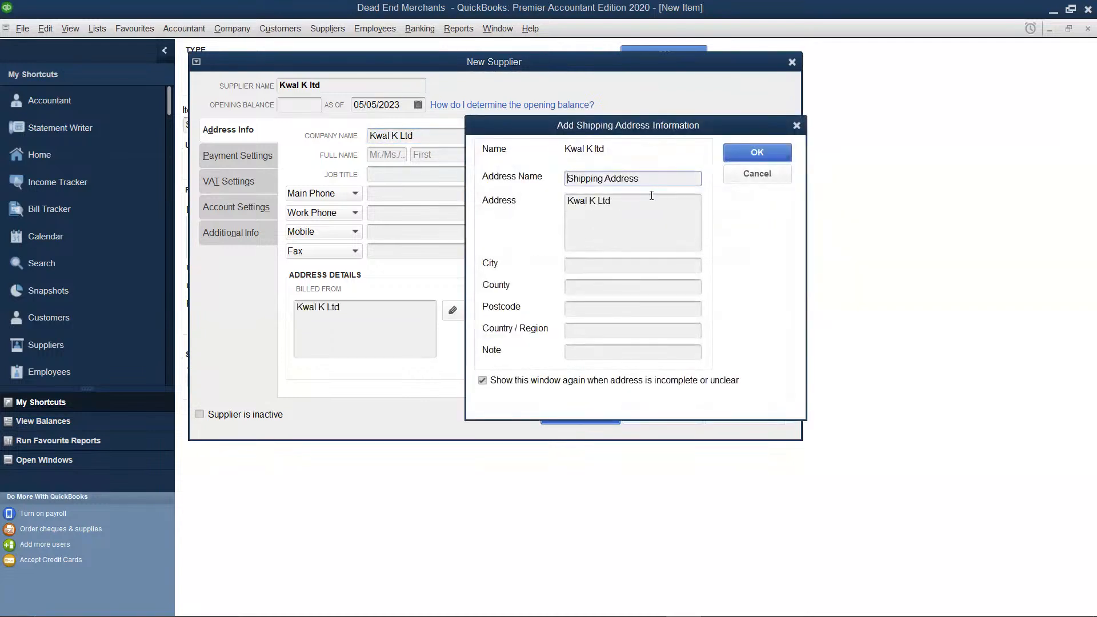
{"action": "left_click", "coordinate": [748, 154]}
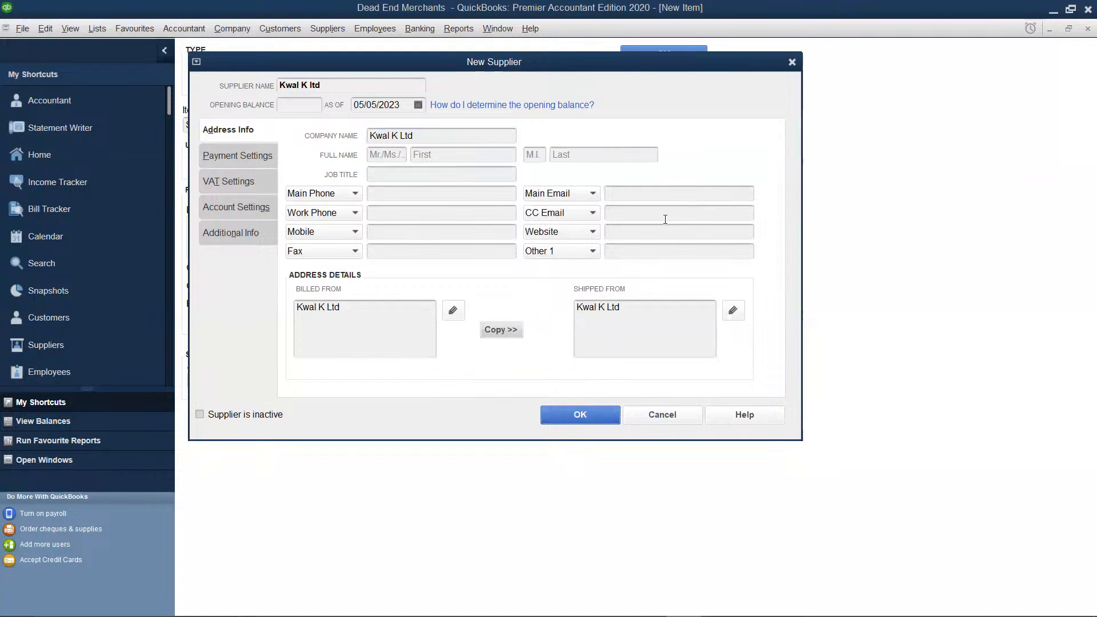
{"action": "left_click", "coordinate": [572, 418]}
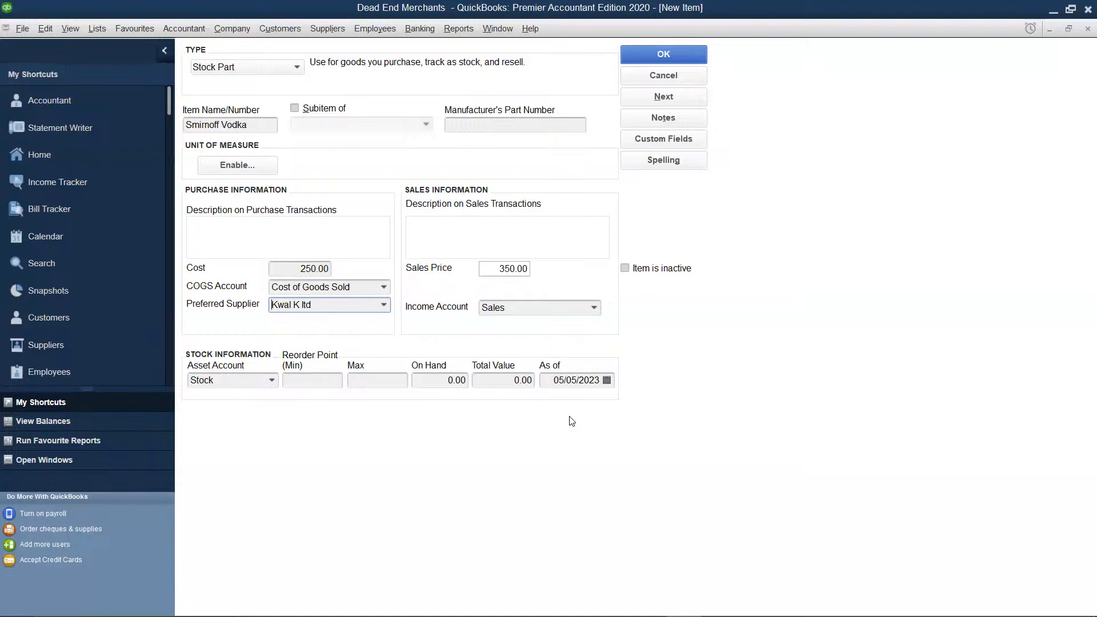
Set Smirnoff Vodka's on-hand quantity to 200 and save the item, ignoring all spelling suggestions for its name
{"action": "left_click", "coordinate": [461, 382]}
{"action": "key", "text": "BackSpace"}
{"action": "key", "text": "BackSpace"}
{"action": "key", "text": "BackSpace"}
{"action": "key", "text": "BackSpace"}
{"action": "type", "text": "200"}
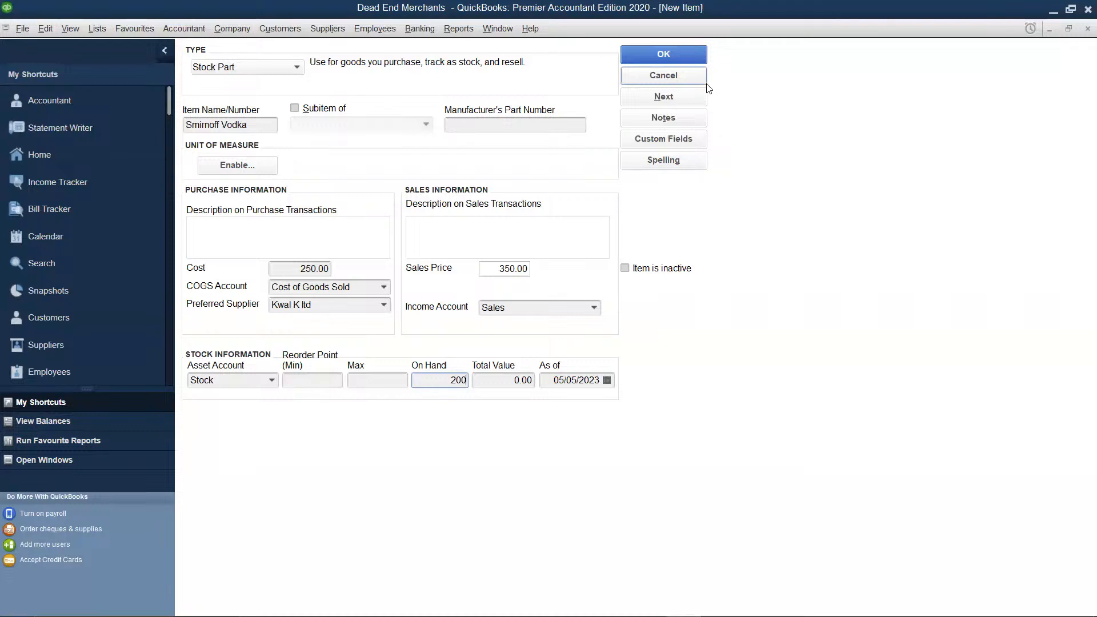
{"action": "left_click", "coordinate": [508, 379]}
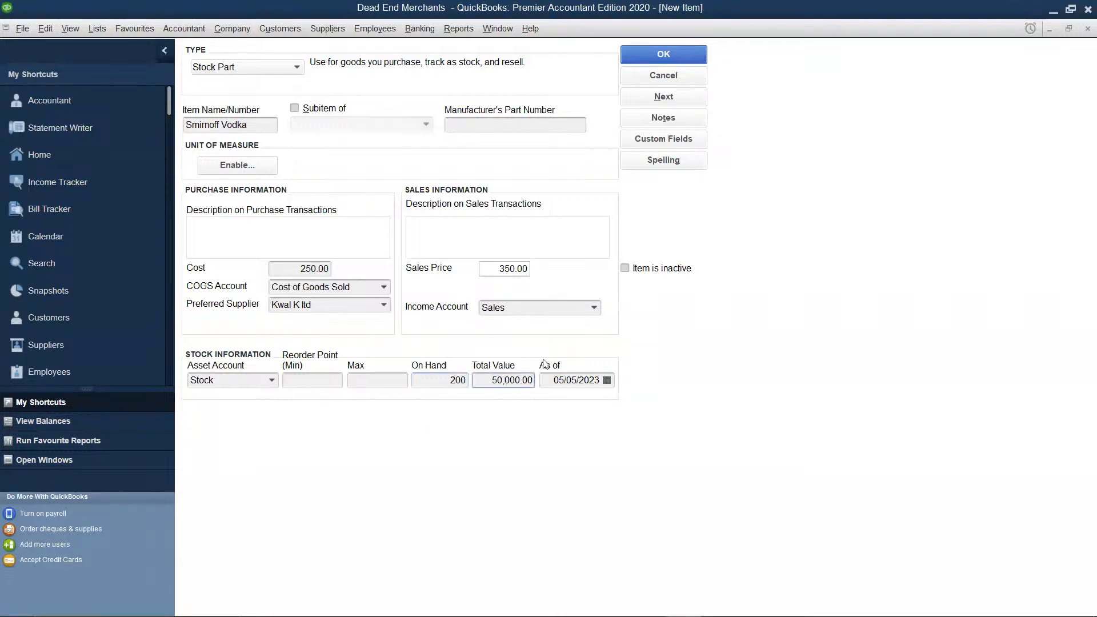
{"action": "left_click", "coordinate": [701, 60]}
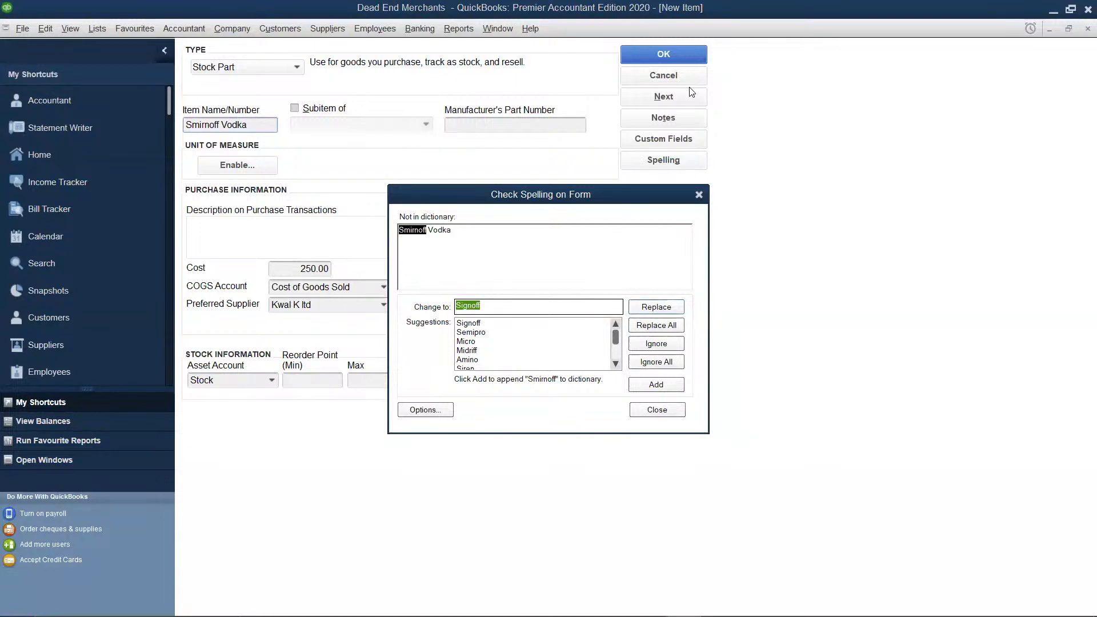
{"action": "left_click", "coordinate": [668, 361]}
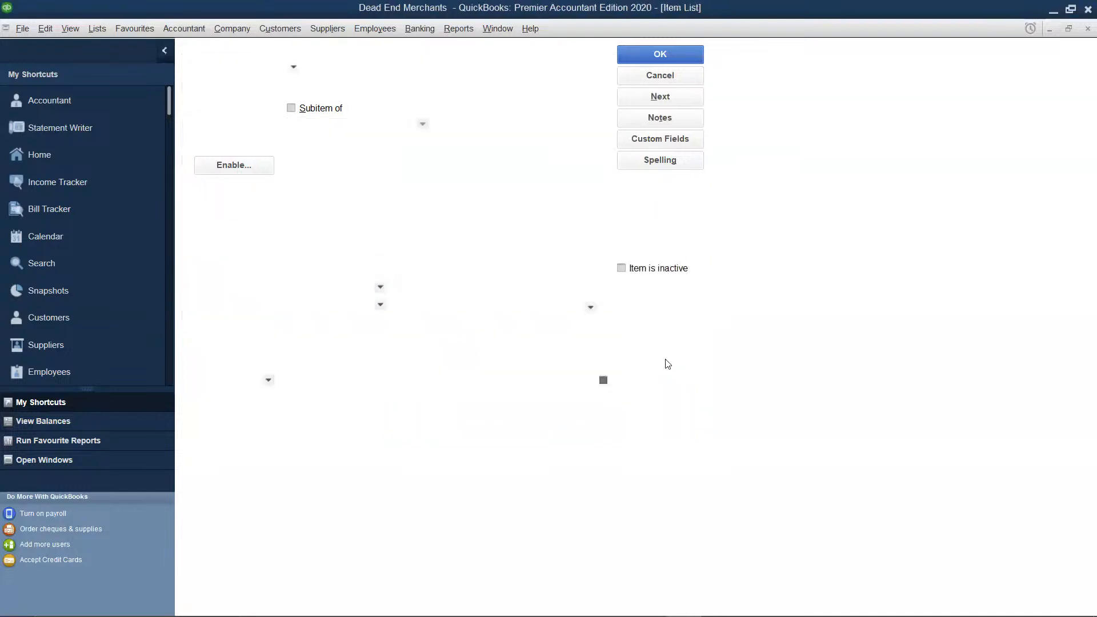
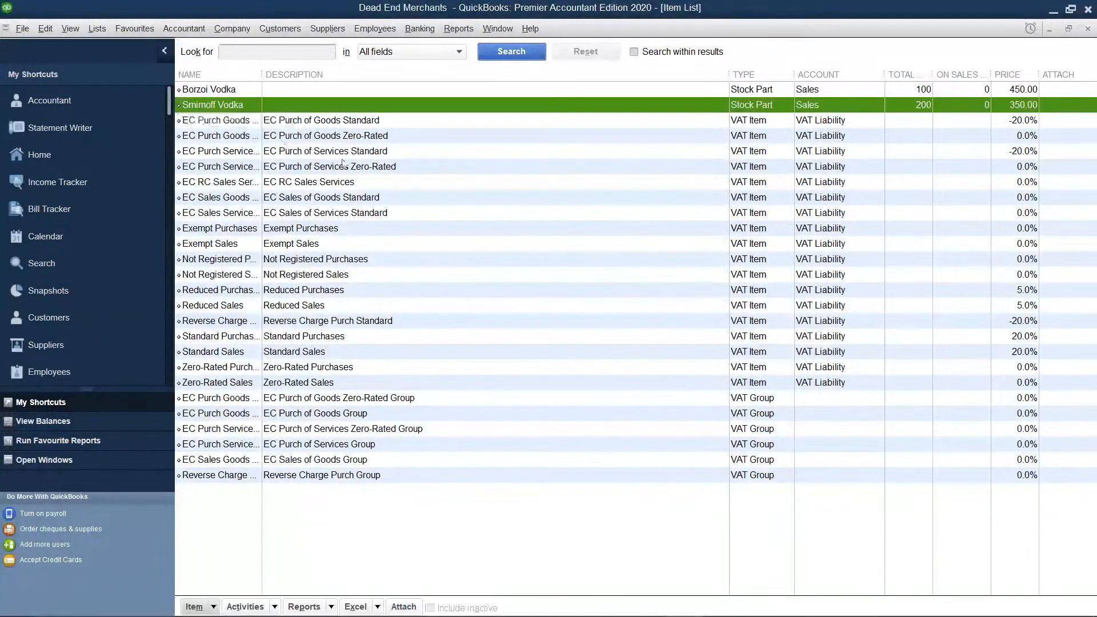
Create a new item of type Stock Part and name it "Czars Vodka"
{"action": "right_click", "coordinate": [348, 167]}
{"action": "left_click", "coordinate": [380, 204]}
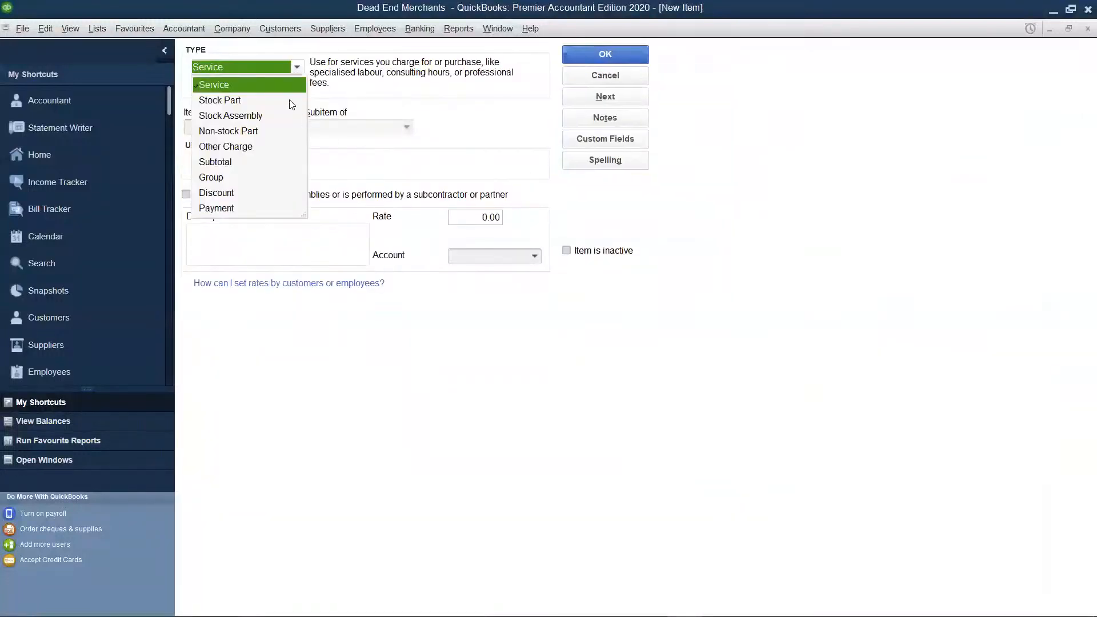
{"action": "left_click", "coordinate": [238, 105]}
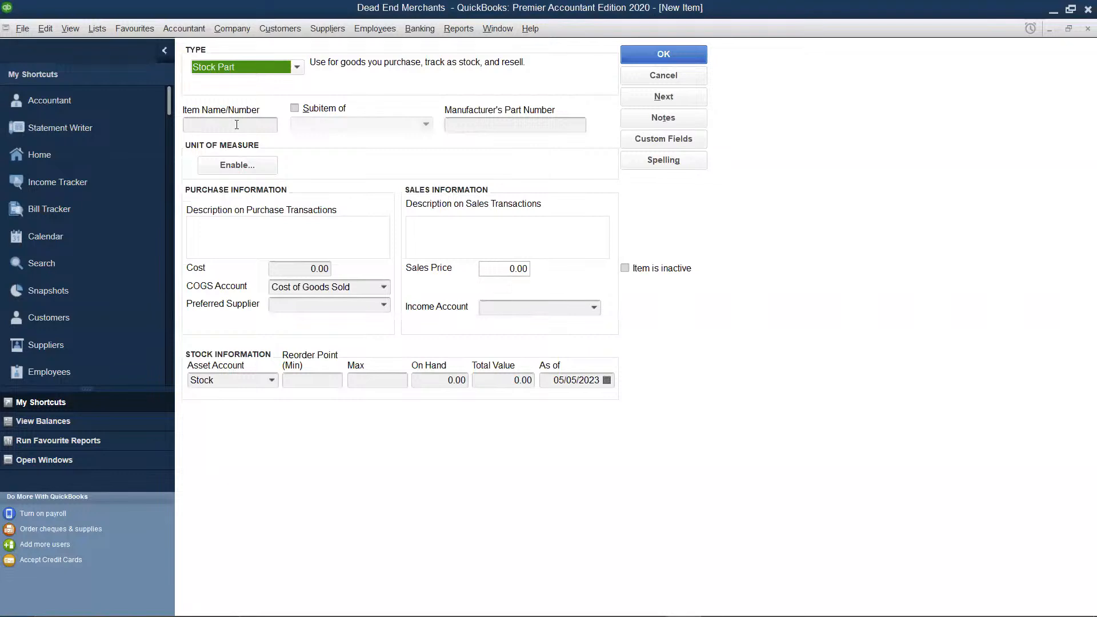
{"action": "left_click", "coordinate": [241, 125]}
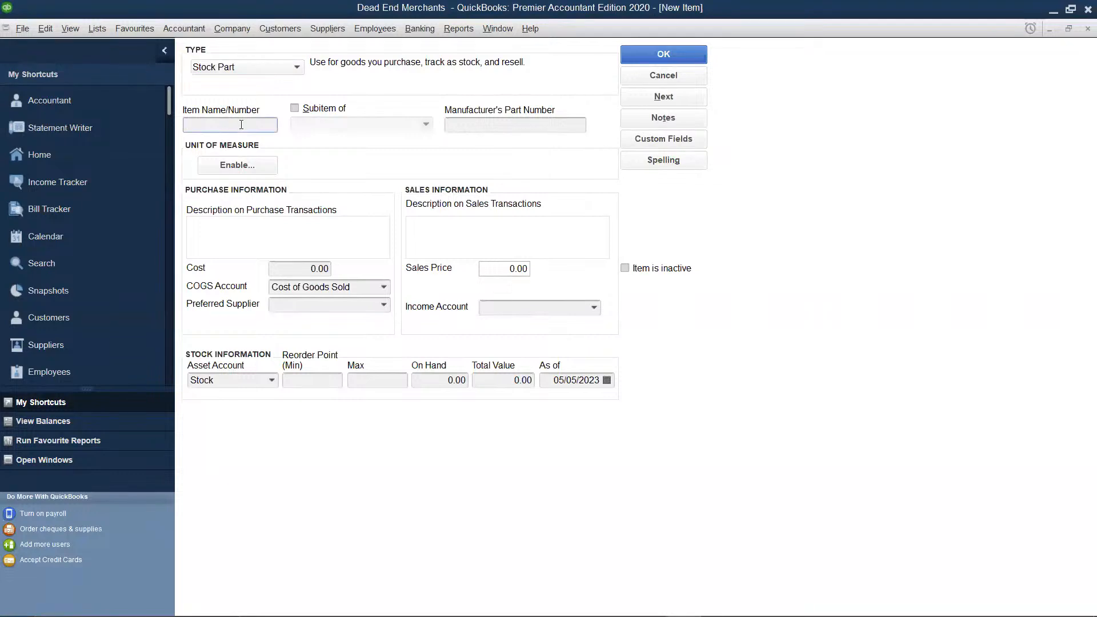
{"action": "type", "text": "Czars Vodka"}
Set Czars Vodka's cost to 300 and its sales price to 500
{"action": "left_click", "coordinate": [327, 269]}
{"action": "key", "text": "BackSpace"}
{"action": "key", "text": "BackSpace"}
{"action": "key", "text": "BackSpace"}
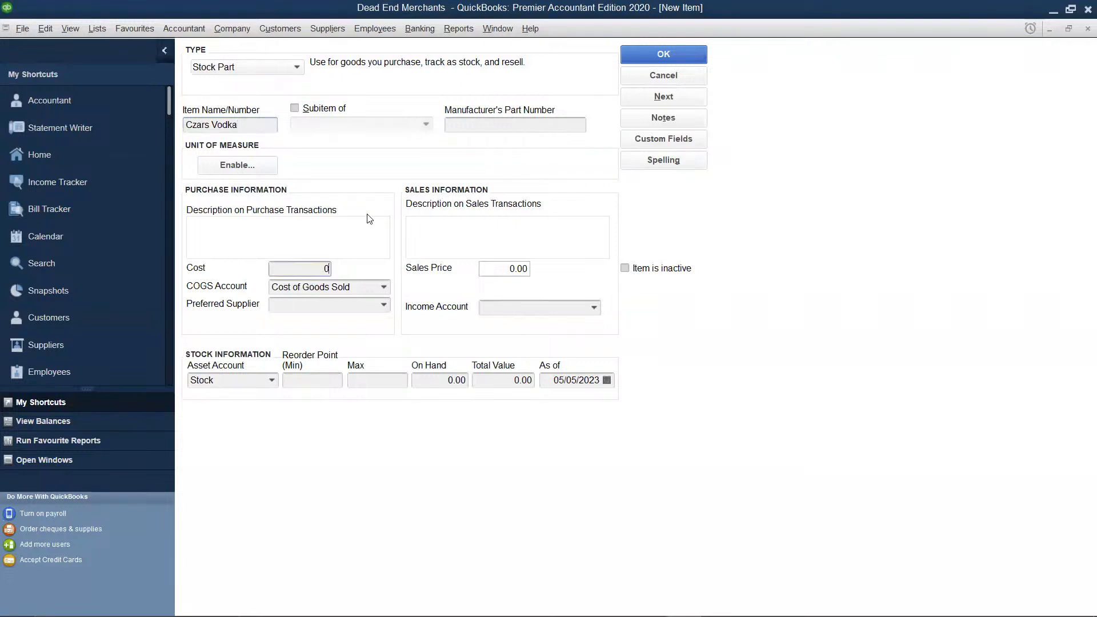
{"action": "type", "text": "300"}
{"action": "left_click", "coordinate": [525, 269]}
{"action": "key", "text": "BackSpace"}
{"action": "key", "text": "BackSpace"}
{"action": "key", "text": "BackSpace"}
{"action": "key", "text": "BackSpace"}
{"action": "type", "text": "500"}
Assign the Sales account as the income account for Czars Vodka
{"action": "left_click", "coordinate": [554, 310]}
{"action": "left_click", "coordinate": [595, 309]}
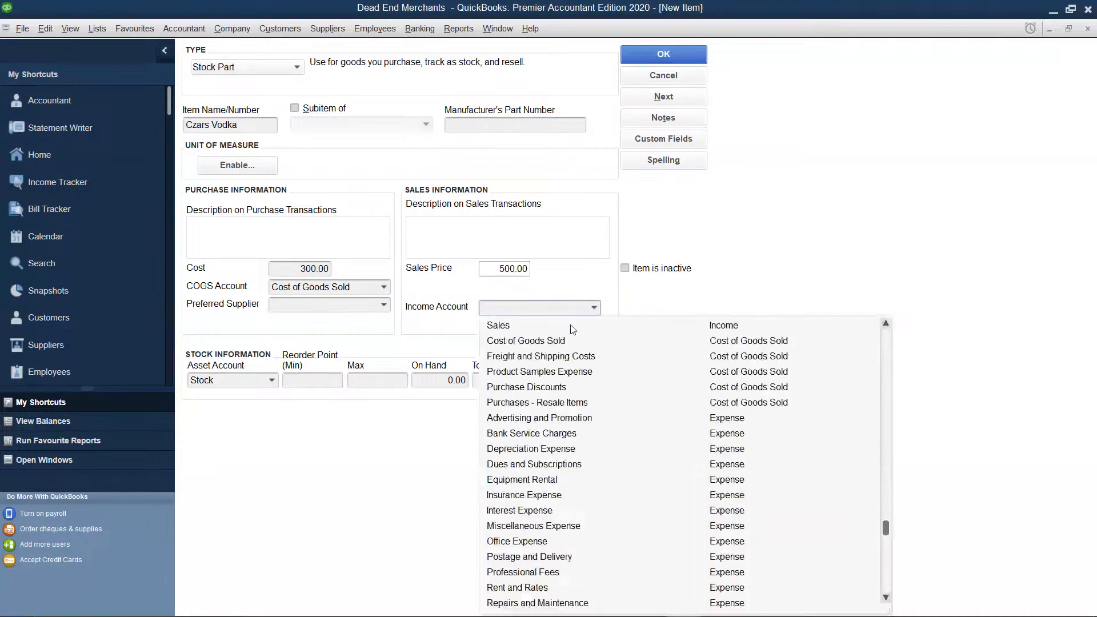
{"action": "left_click", "coordinate": [566, 336]}
Add a new preferred supplier for Czars Vodka with the supplier name "Swiss Co"
{"action": "left_click", "coordinate": [384, 305]}
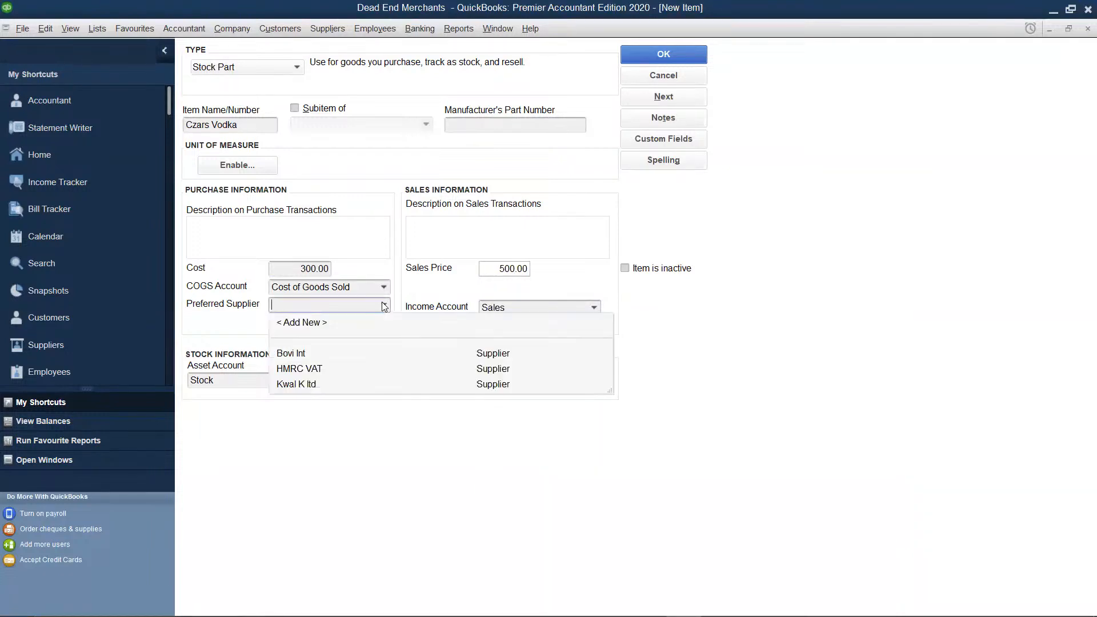
{"action": "left_click", "coordinate": [313, 324]}
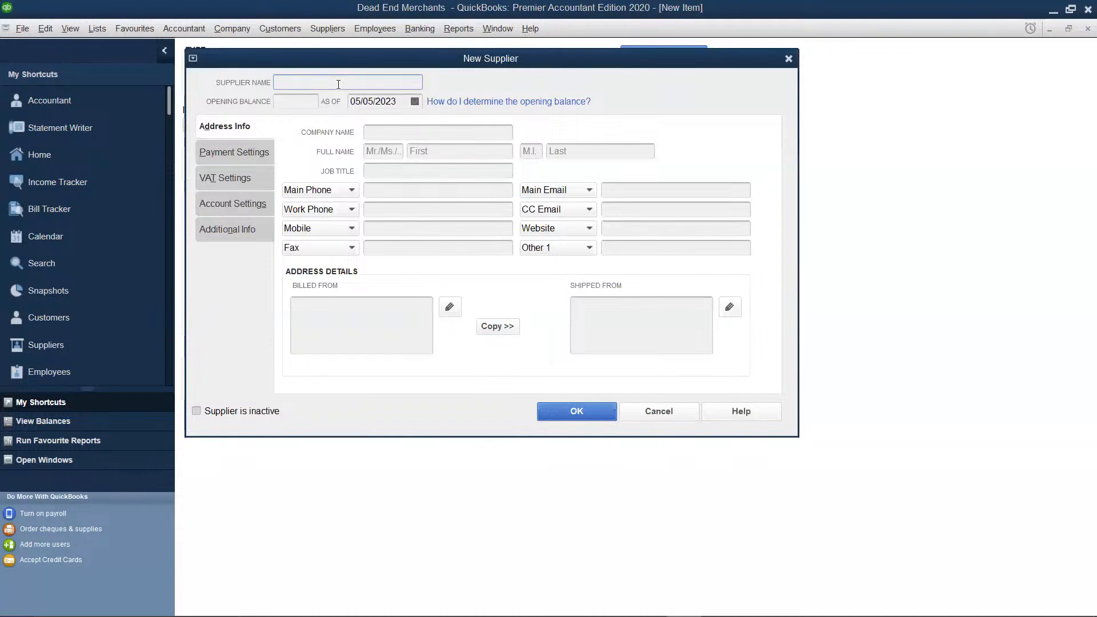
{"action": "type", "text": "Swiss Co"}
Enter "Swiss Co" as the company name, copy the billed-from address to the shipped-from address, and save the supplier
{"action": "left_click", "coordinate": [407, 132]}
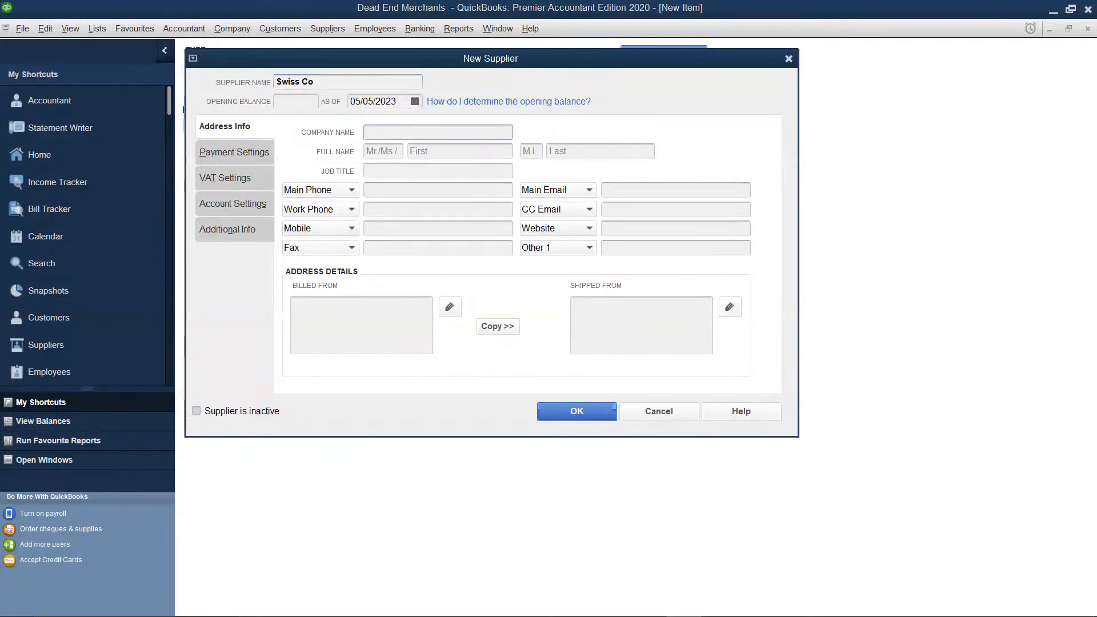
{"action": "type", "text": "Swiss Co"}
{"action": "left_click", "coordinate": [503, 325]}
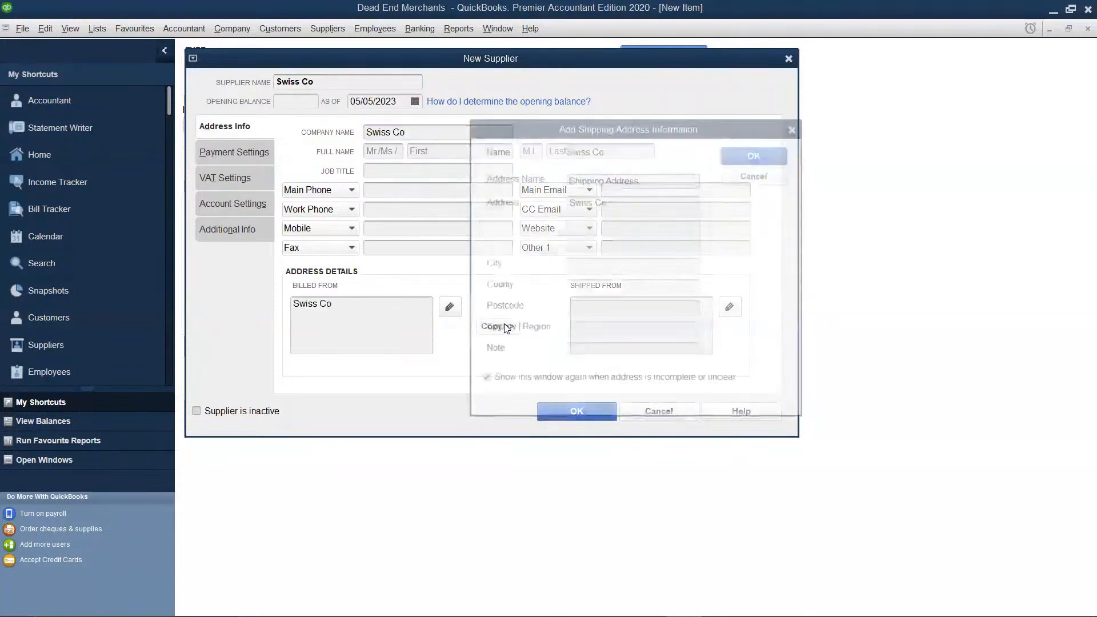
{"action": "left_click", "coordinate": [765, 151]}
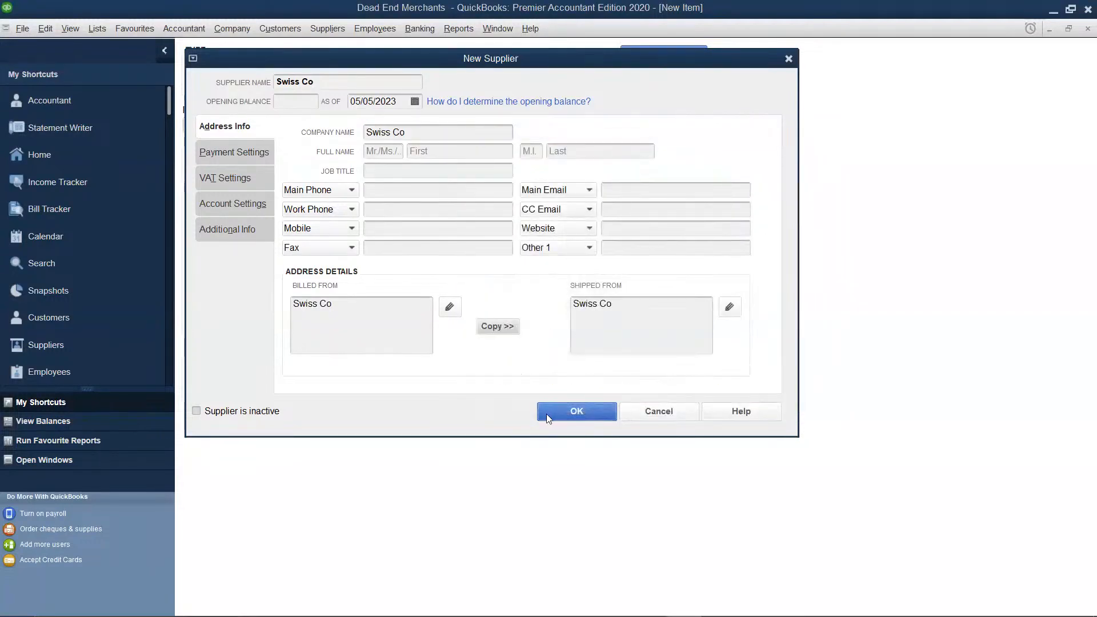
{"action": "left_click", "coordinate": [549, 414]}
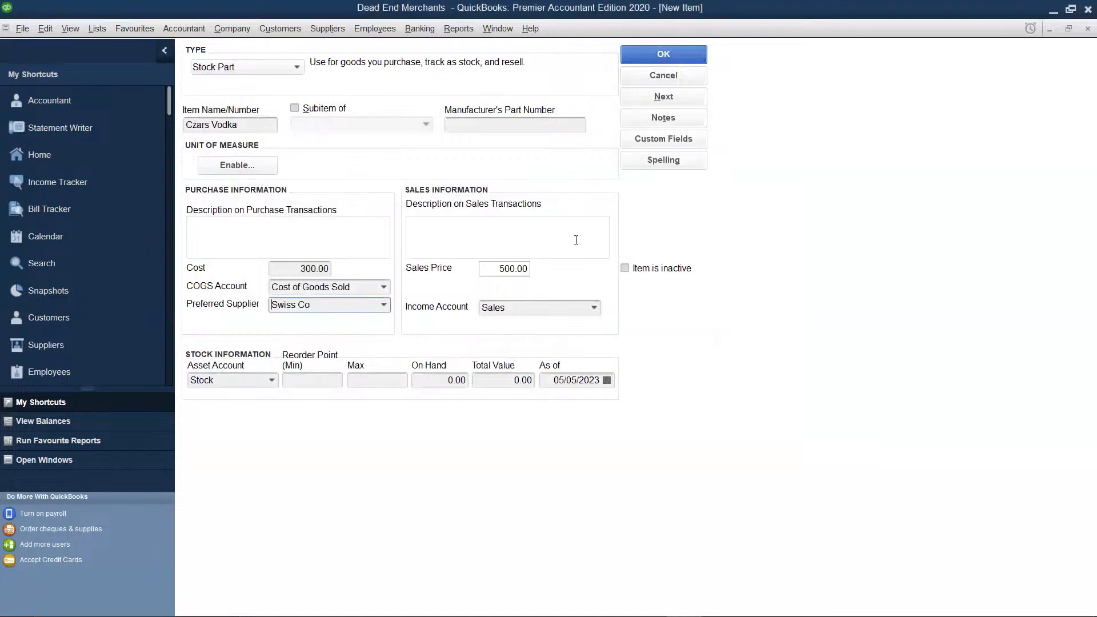
Set Czars Vodka's on-hand quantity to 150 and save the item
{"action": "left_click", "coordinate": [465, 380]}
{"action": "key", "text": "BackSpace"}
{"action": "key", "text": "BackSpace"}
{"action": "key", "text": "BackSpace"}
{"action": "type", "text": "15"}
{"action": "left_click", "coordinate": [505, 380]}
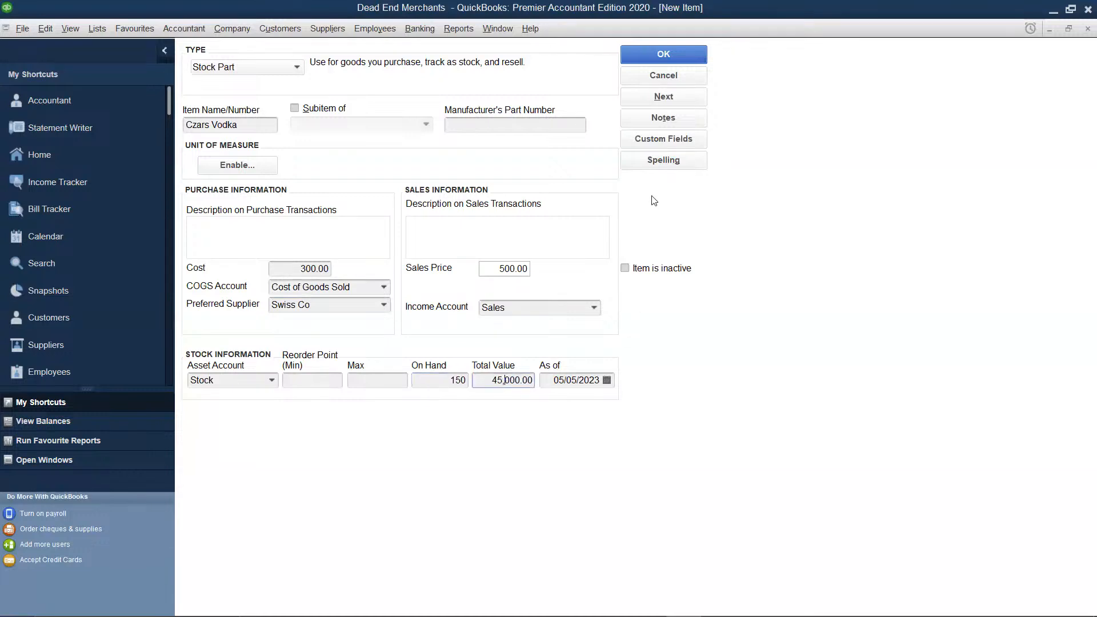
{"action": "left_click", "coordinate": [669, 57]}
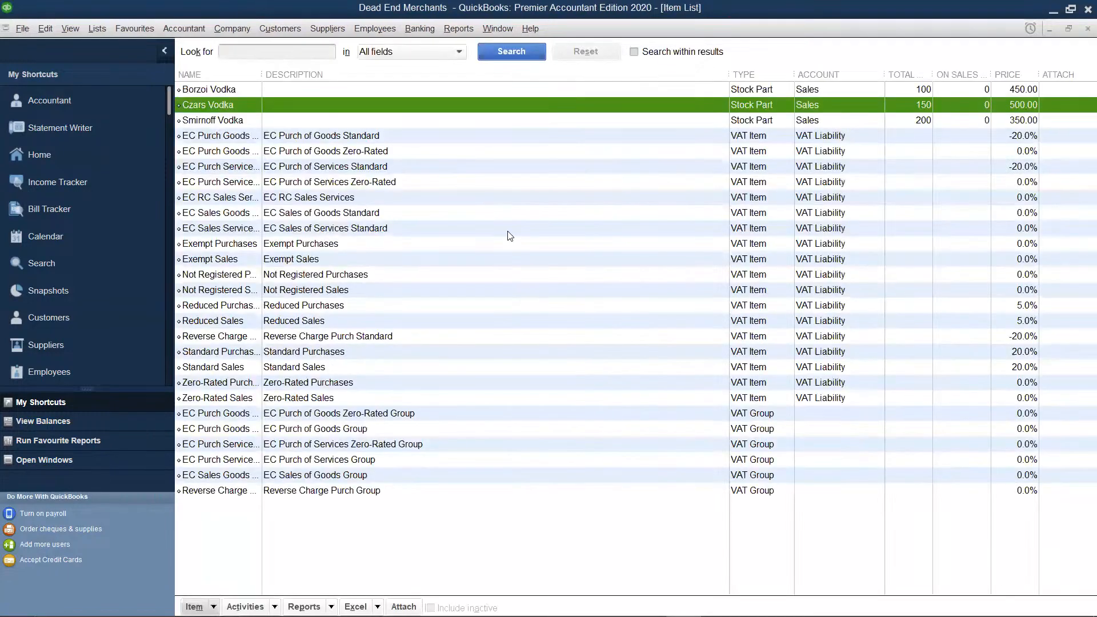
Start another new item and set its type to Stock Part
{"action": "right_click", "coordinate": [509, 231]}
{"action": "left_click", "coordinate": [538, 269]}
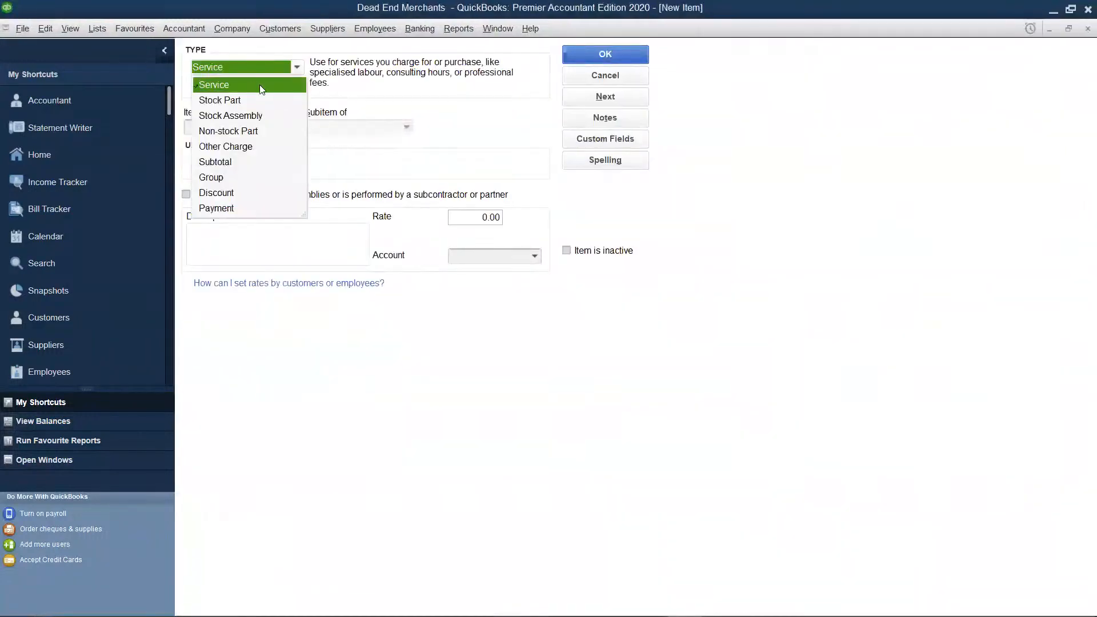
{"action": "left_click", "coordinate": [234, 101]}
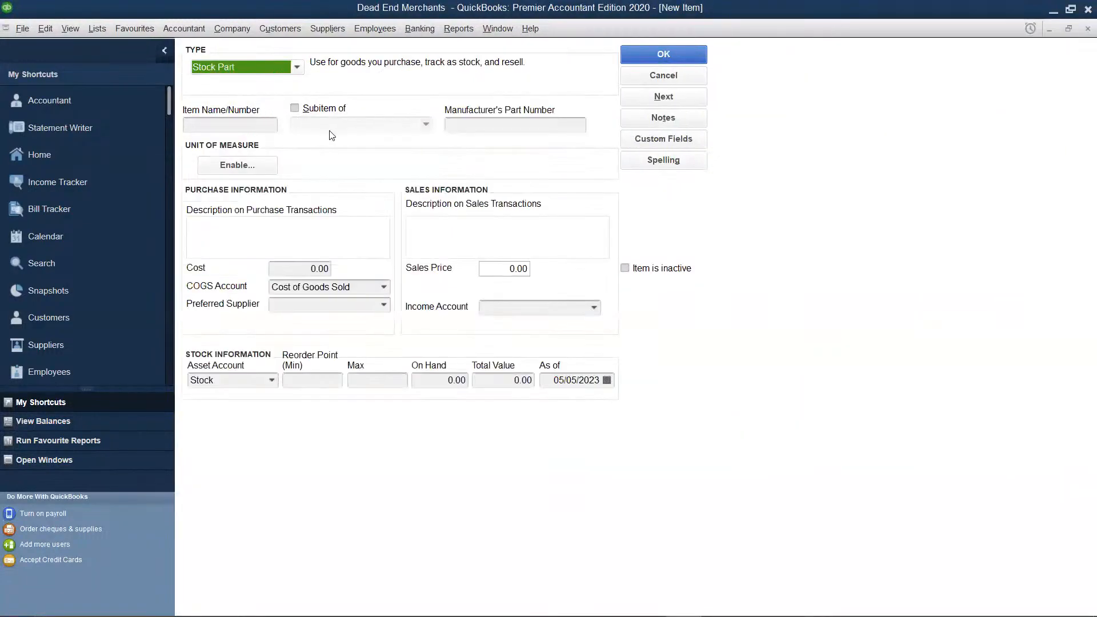
{"action": "left_click", "coordinate": [330, 268]}
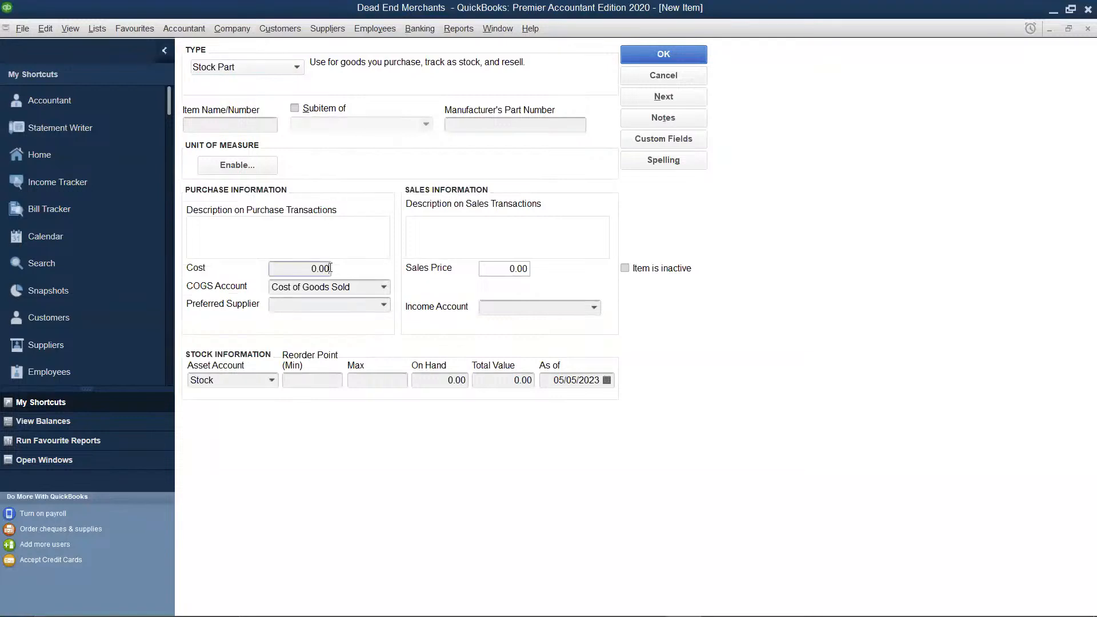
{"action": "key", "text": "BackSpace"}
{"action": "key", "text": "BackSpace"}
{"action": "key", "text": "BackSpace"}
{"action": "type", "text": "K"}
{"action": "type", "text": "V Vodka"}
{"action": "key", "text": "BackSpace"}
{"action": "key", "text": "BackSpace"}
{"action": "key", "text": "BackSpace"}
{"action": "key", "text": "BackSpace"}
{"action": "key", "text": "BackSpace"}
{"action": "key", "text": "BackSpace"}
{"action": "key", "text": "BackSpace"}
{"action": "key", "text": "BackSpace"}
Name the new stock part "KWV Vodka"
{"action": "left_click", "coordinate": [230, 121]}
{"action": "type", "text": "KWV Vodka"}
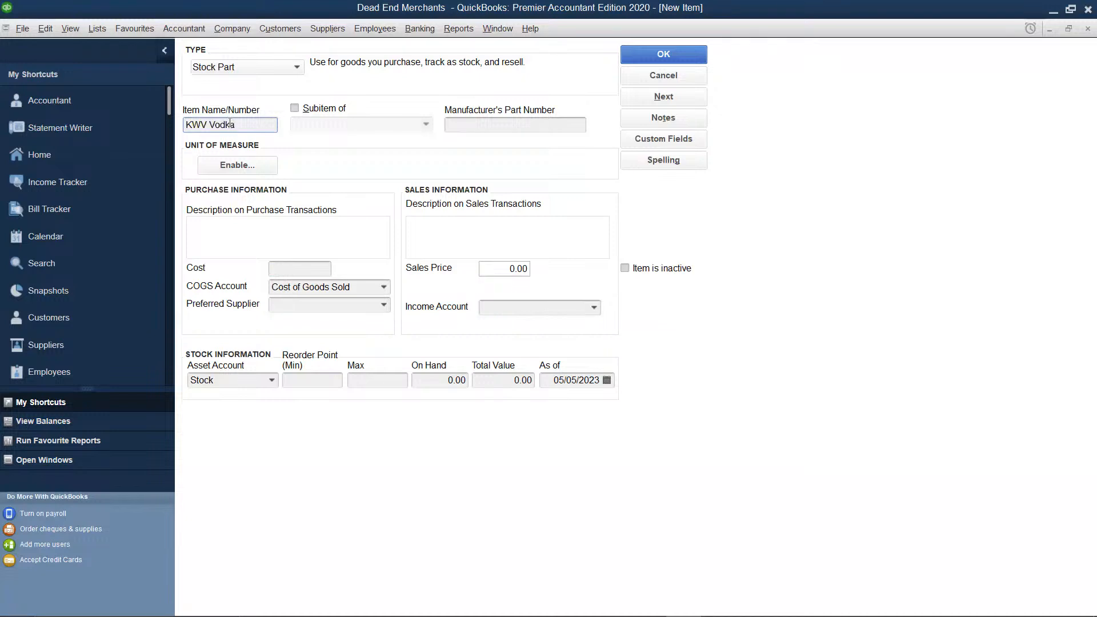
Set KWV Vodka's cost to 150 and its sales price to 250
{"action": "left_click", "coordinate": [290, 268]}
{"action": "type", "text": "150"}
{"action": "left_click", "coordinate": [525, 270]}
{"action": "key", "text": "BackSpace"}
{"action": "key", "text": "BackSpace"}
{"action": "key", "text": "BackSpace"}
{"action": "type", "text": "250"}
Assign the Sales account as the income account for KWV Vodka
{"action": "left_click", "coordinate": [514, 309]}
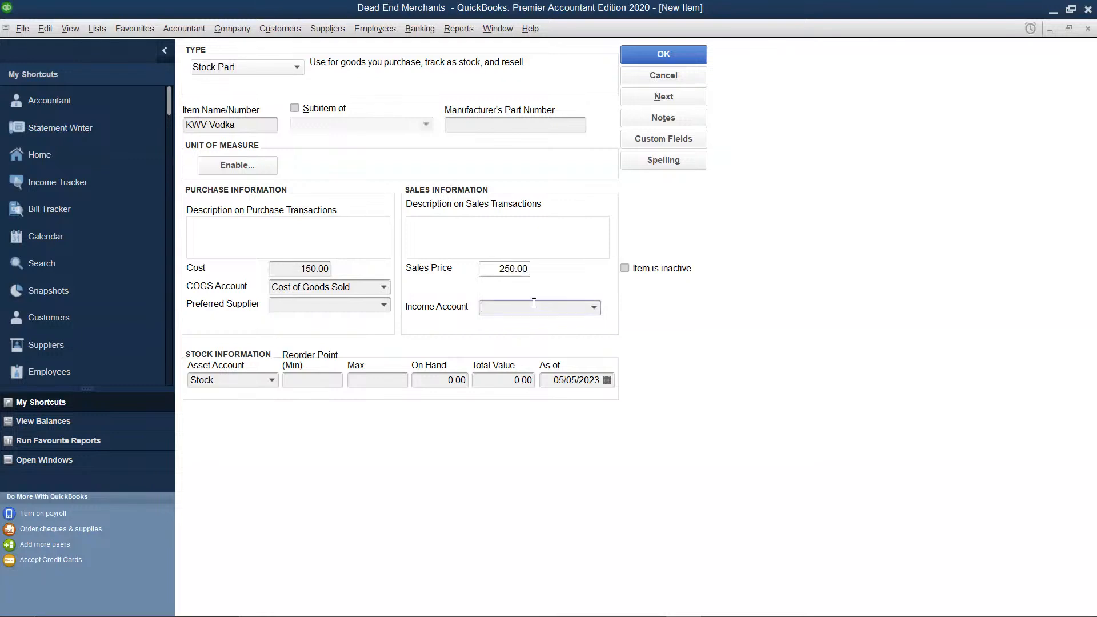
{"action": "left_click", "coordinate": [594, 308]}
{"action": "left_click", "coordinate": [565, 330]}
Add a new preferred supplier for KWV Vodka with the supplier name "Southern Traders"
{"action": "left_click", "coordinate": [384, 306]}
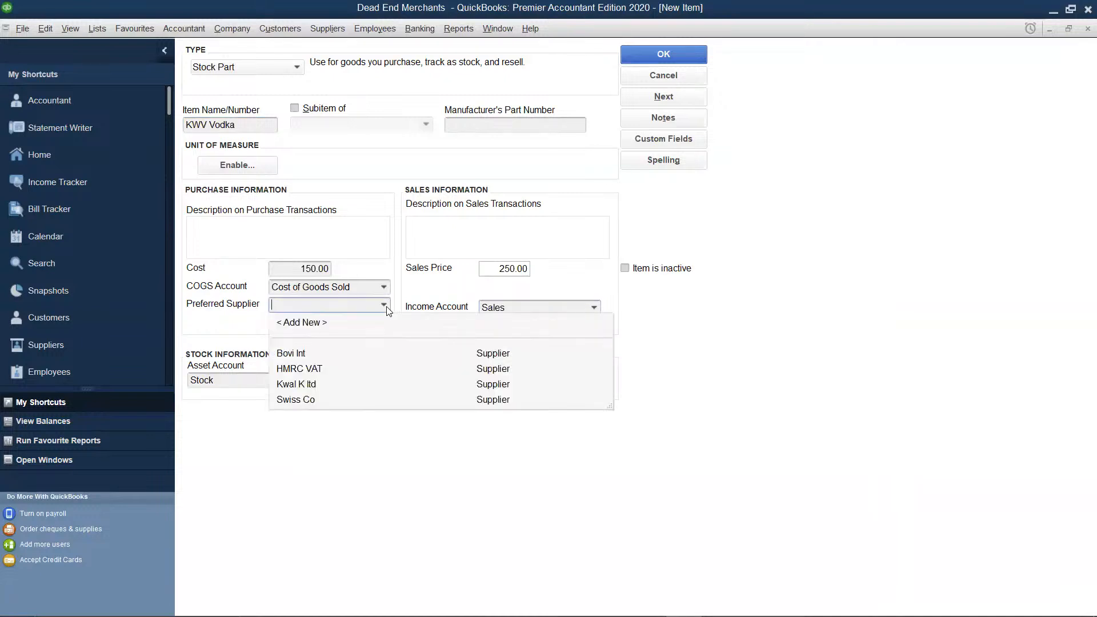
{"action": "left_click", "coordinate": [298, 323]}
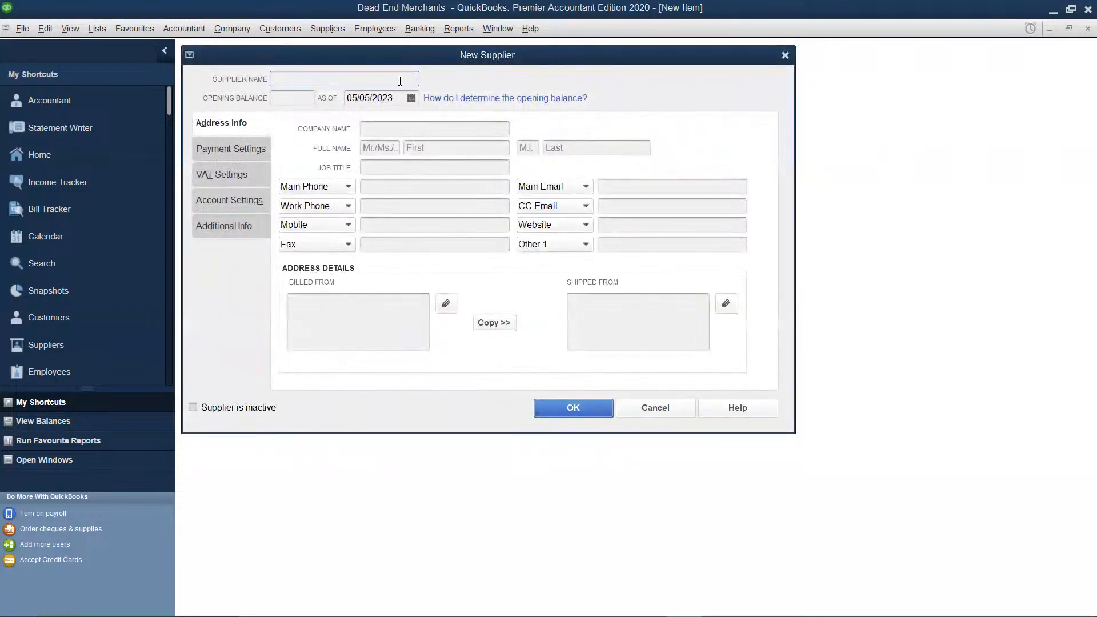
{"action": "type", "text": "Southern Traders"}
Enter "Southern Traders" as the company name, copy the billed-from address to the shipped-from address, and save the supplier
{"action": "left_click", "coordinate": [409, 132]}
{"action": "type", "text": "South"}
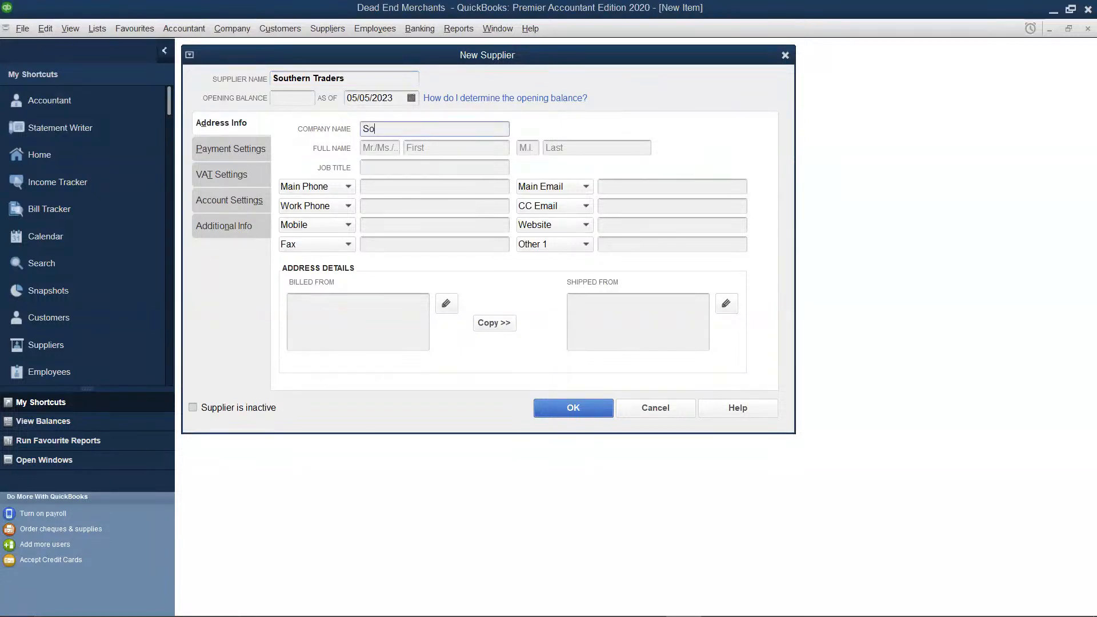
{"action": "type", "text": "ern Traders"}
{"action": "left_click", "coordinate": [495, 324]}
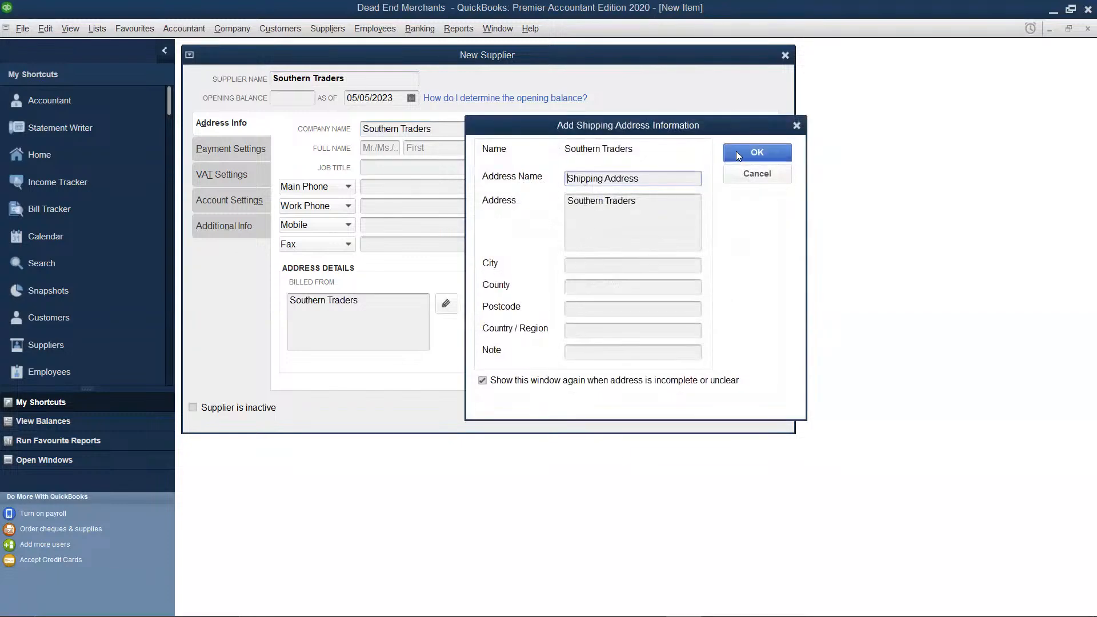
{"action": "left_click", "coordinate": [738, 155]}
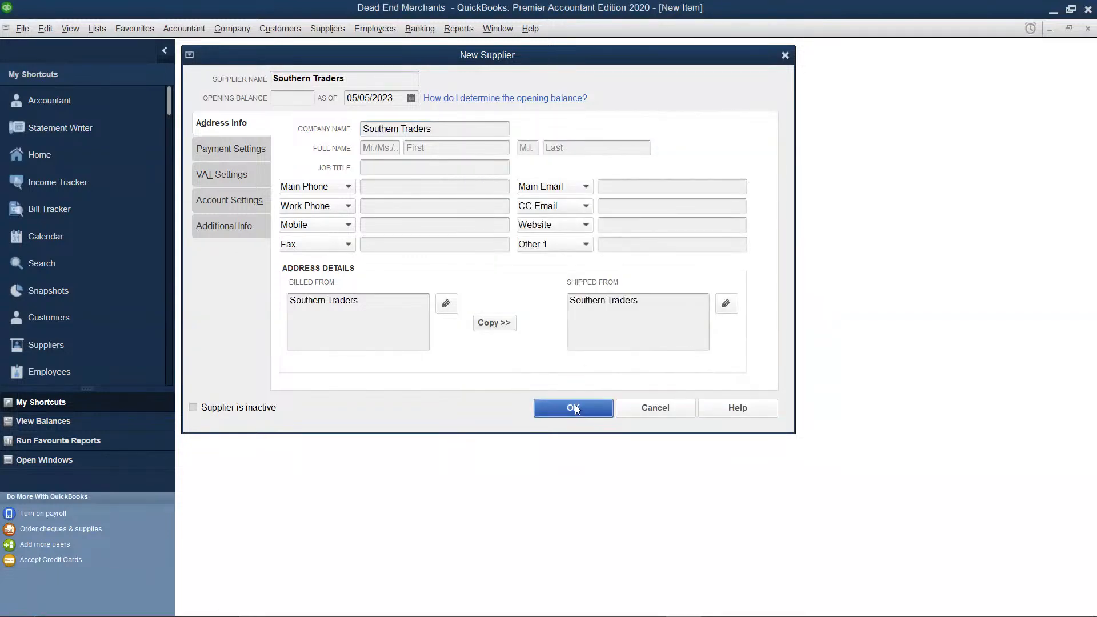
{"action": "left_click", "coordinate": [574, 408]}
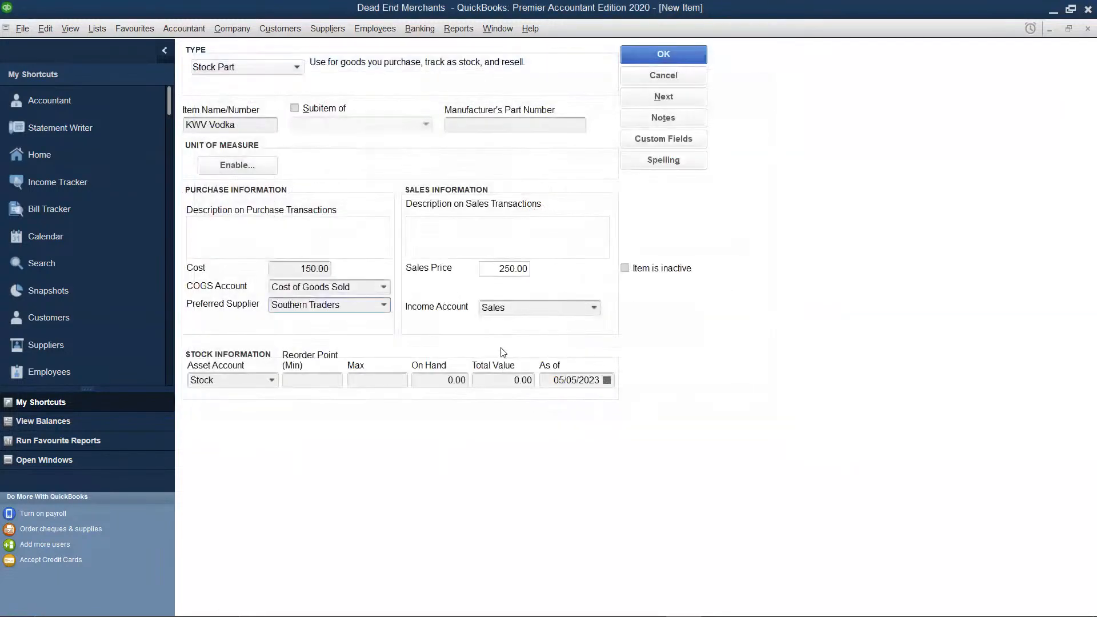
Set KWV Vodka's on-hand quantity to 250 and save the item, ignoring all spelling suggestions for its name
{"action": "left_click", "coordinate": [438, 381]}
{"action": "key", "text": "BackSpace"}
{"action": "key", "text": "BackSpace"}
{"action": "key", "text": "BackSpace"}
{"action": "key", "text": "BackSpace"}
{"action": "type", "text": "250"}
{"action": "left_click", "coordinate": [519, 378]}
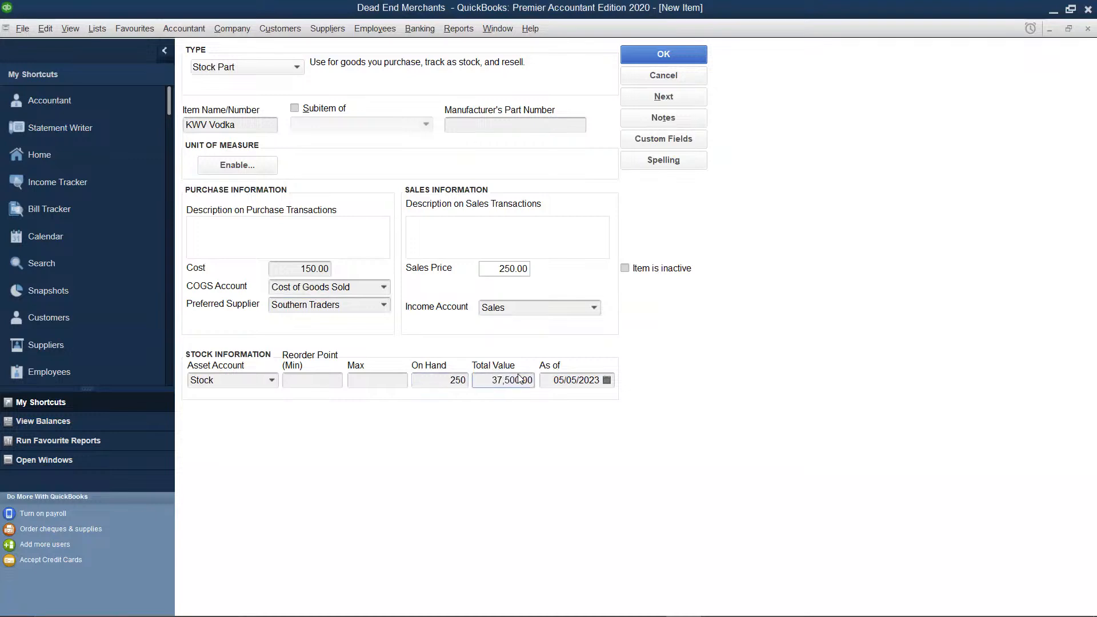
{"action": "left_click", "coordinate": [663, 97]}
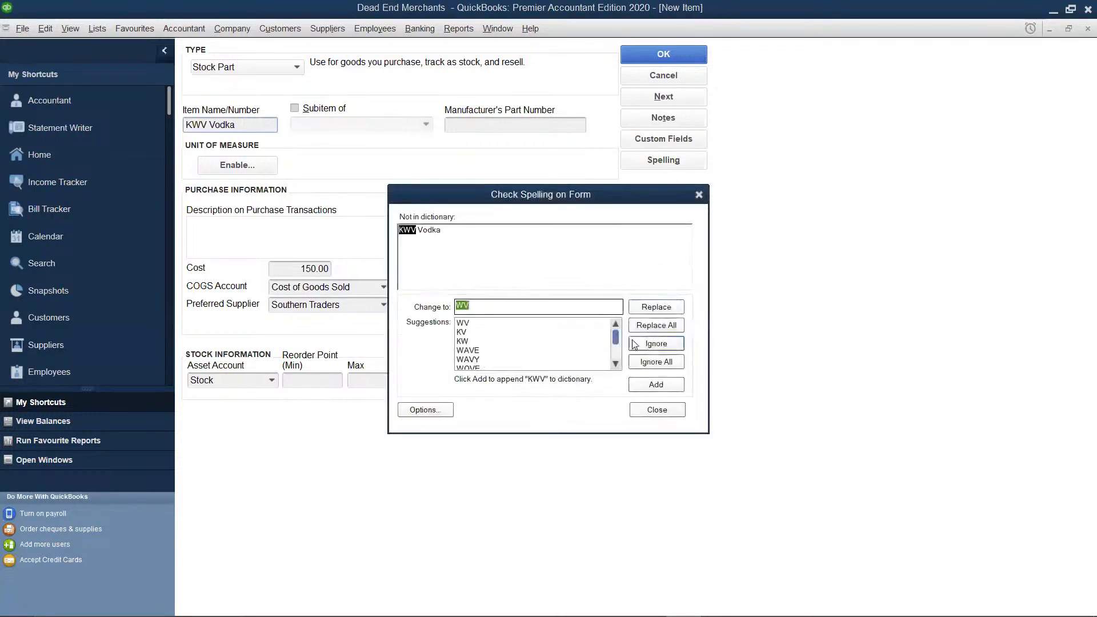
{"action": "left_click", "coordinate": [662, 361]}
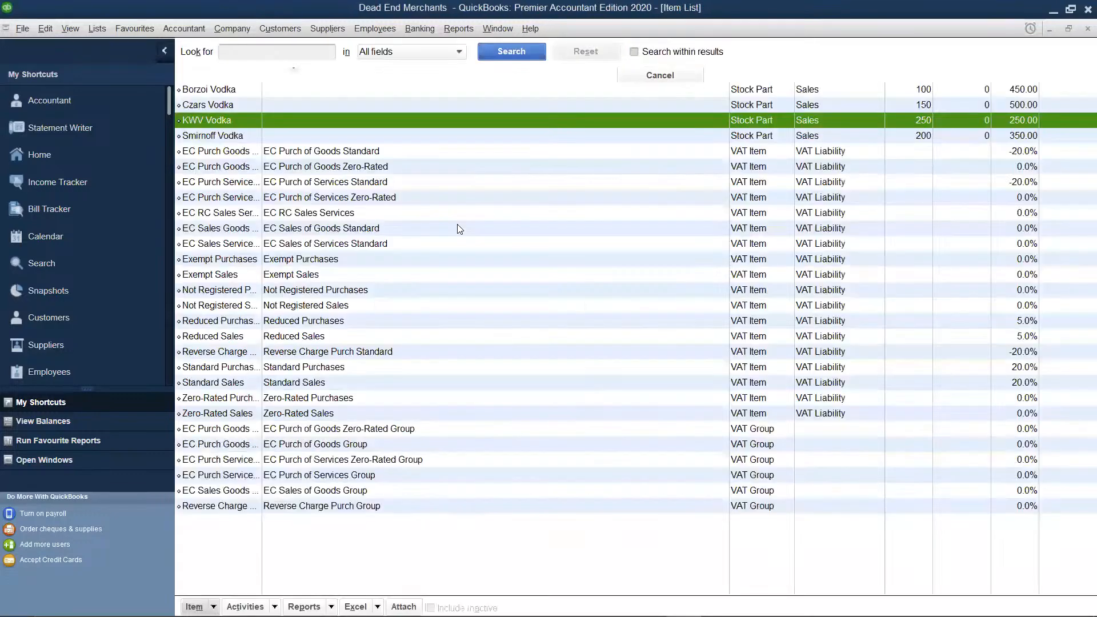
Create a new item of type Stock Part and name it "Vat 69 Whisky"
{"action": "right_click", "coordinate": [461, 229]}
{"action": "key", "text": "Escape"}
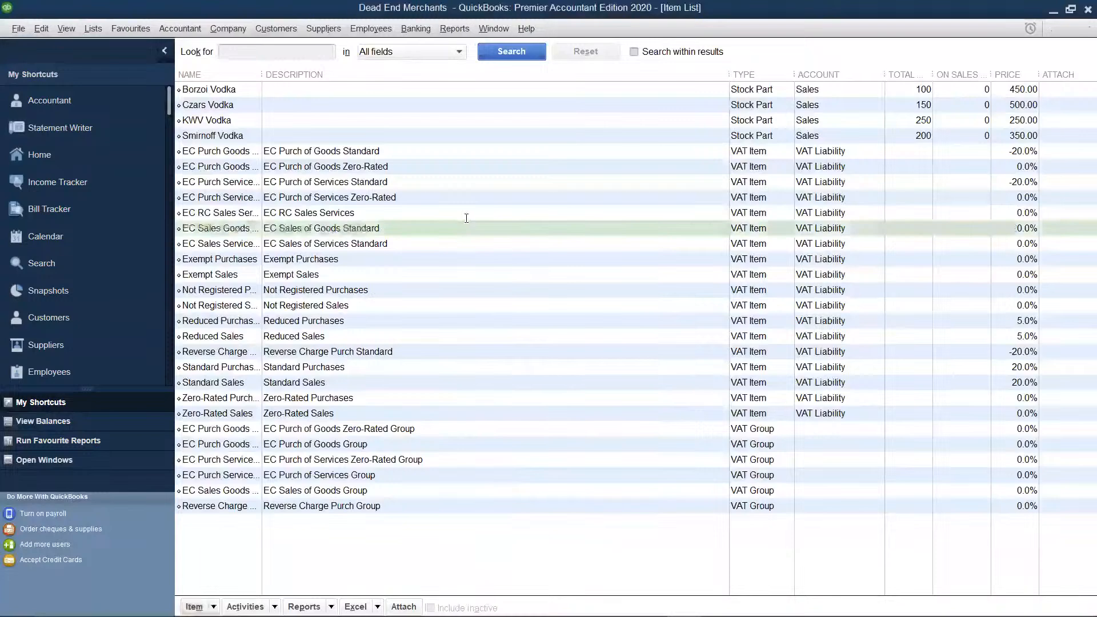
{"action": "key", "text": "ctrl+n"}
{"action": "left_click", "coordinate": [297, 67]}
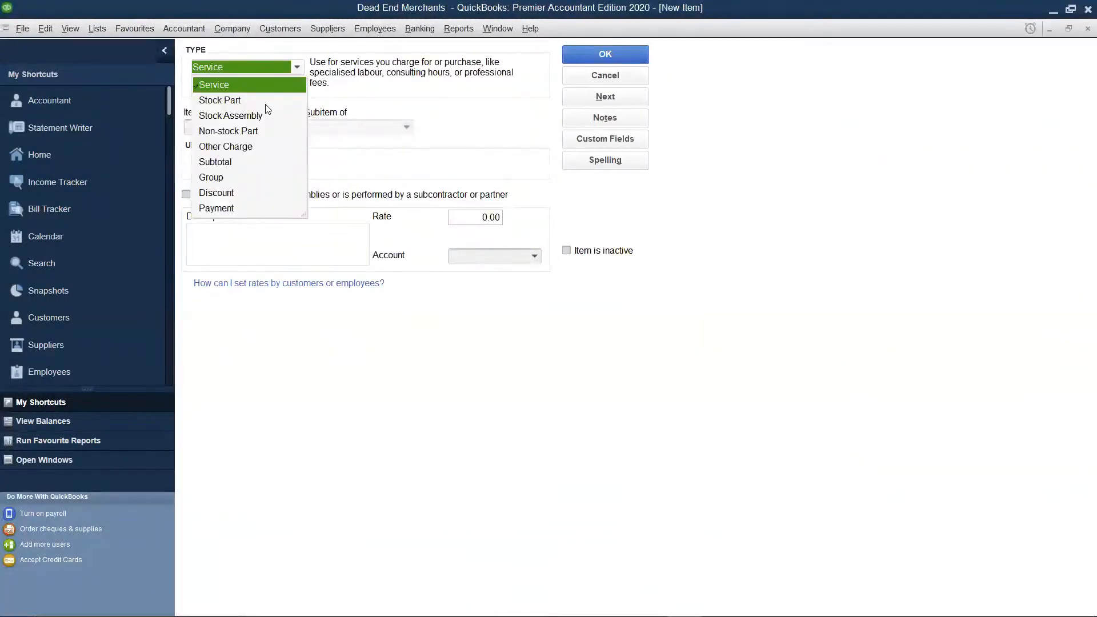
{"action": "left_click", "coordinate": [236, 102]}
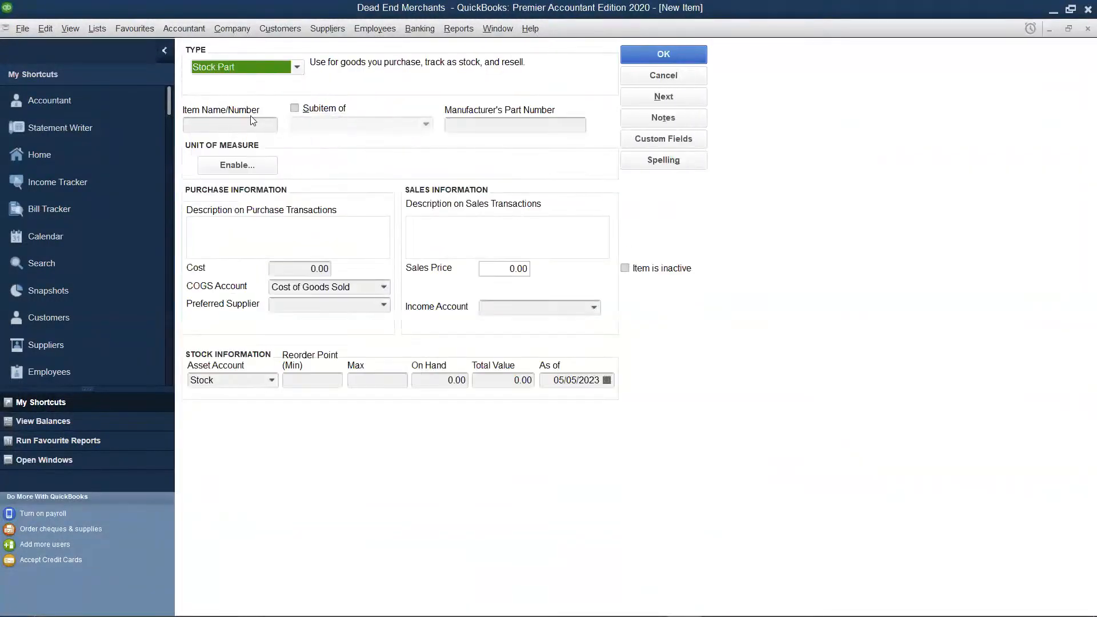
{"action": "left_click", "coordinate": [248, 119]}
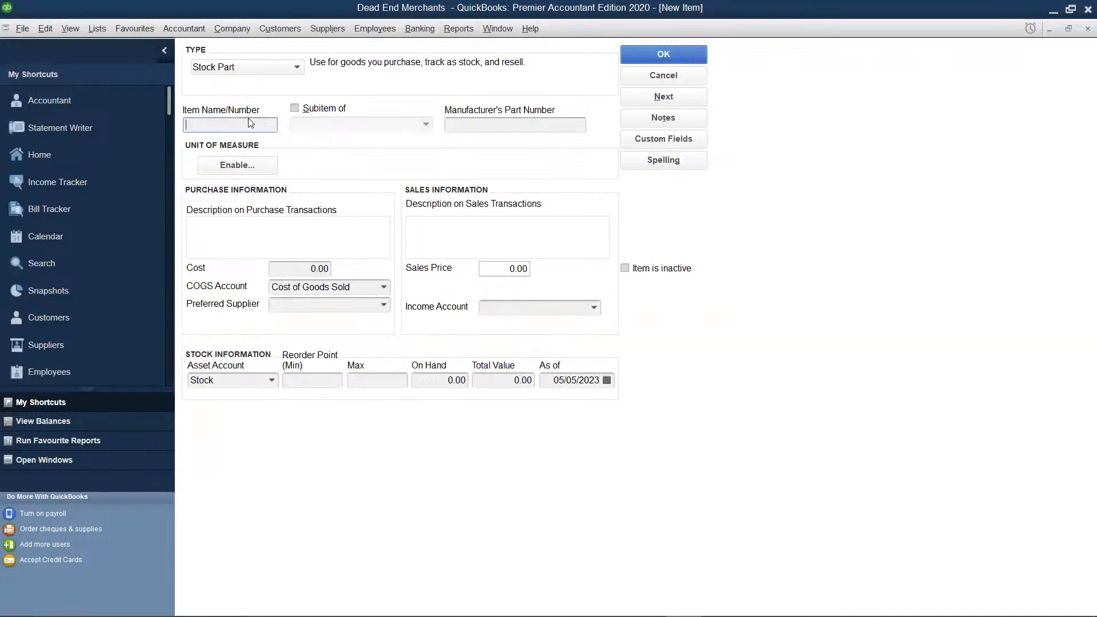
{"action": "type", "text": "Vat 69 Wh"}
{"action": "type", "text": "sk"}
{"action": "key", "text": "BackSpace"}
{"action": "key", "text": "BackSpace"}
{"action": "type", "text": "isky"}
Set Vat 69 Whisky's cost to 450 and its sales price to 700
{"action": "left_click", "coordinate": [327, 269]}
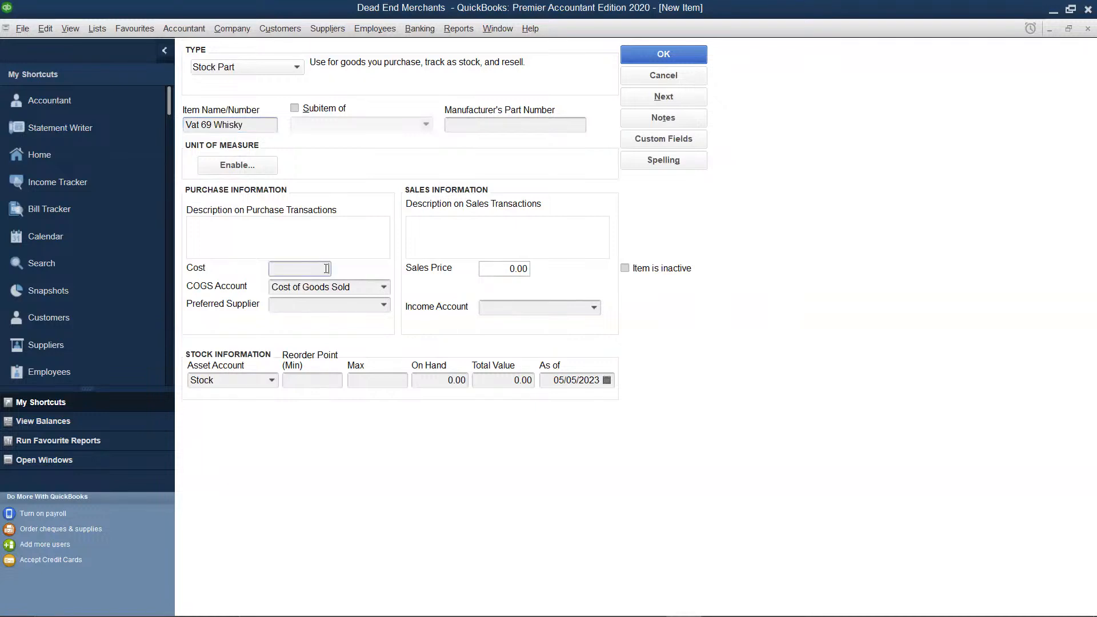
{"action": "type", "text": "450"}
{"action": "left_click", "coordinate": [504, 269]}
{"action": "key", "text": "BackSpace"}
{"action": "key", "text": "BackSpace"}
{"action": "key", "text": "BackSpace"}
{"action": "type", "text": "700"}
Assign the Sales account as the income account for Vat 69 Whisky
{"action": "left_click", "coordinate": [527, 309]}
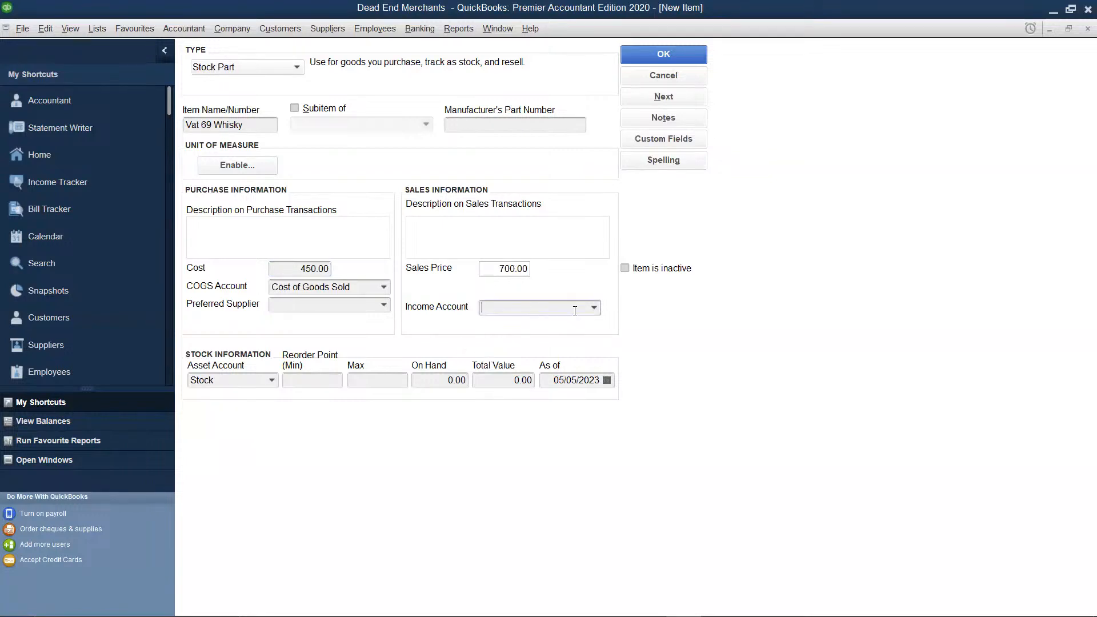
{"action": "left_click", "coordinate": [596, 309]}
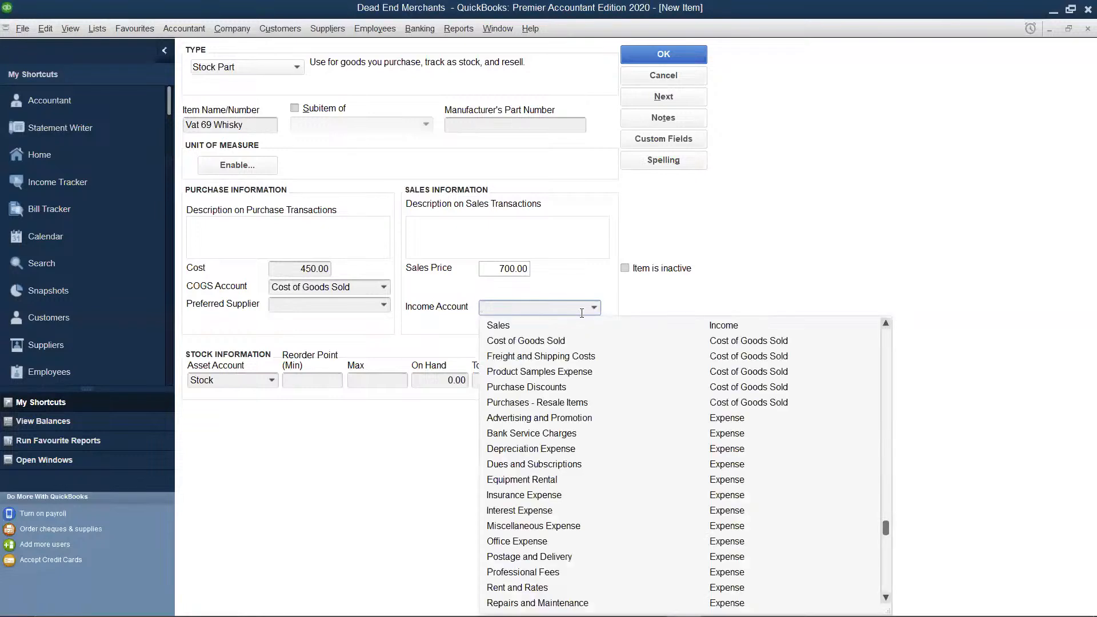
{"action": "left_click", "coordinate": [547, 327]}
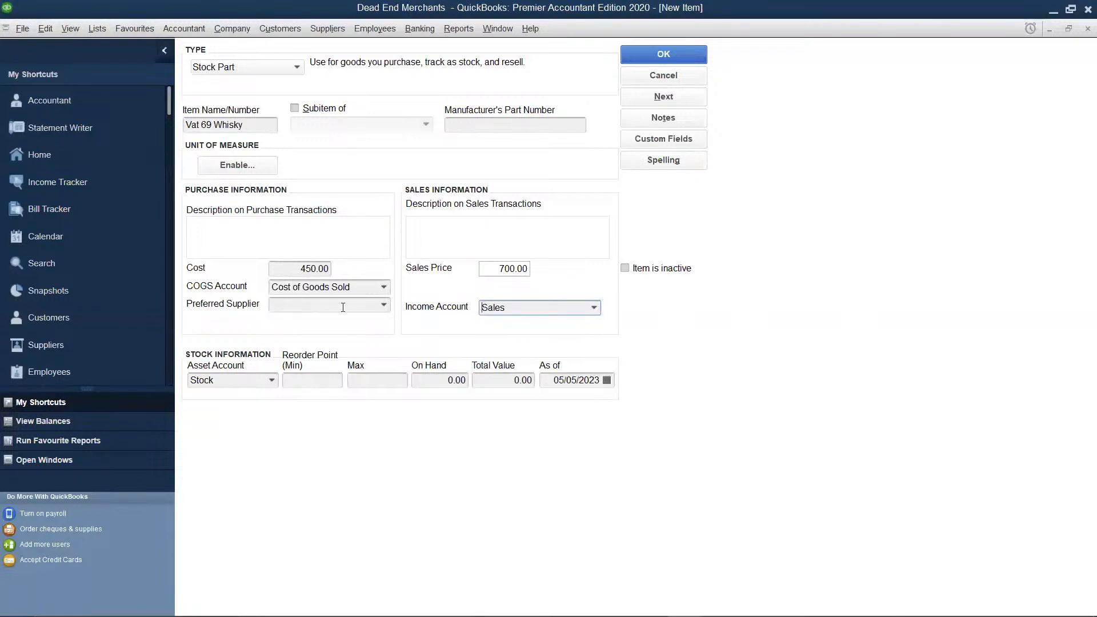
Set Vat 69 Whisky's preferred supplier to Swiss Co and its on-hand quantity to 100, and save the item
{"action": "left_click", "coordinate": [384, 306]}
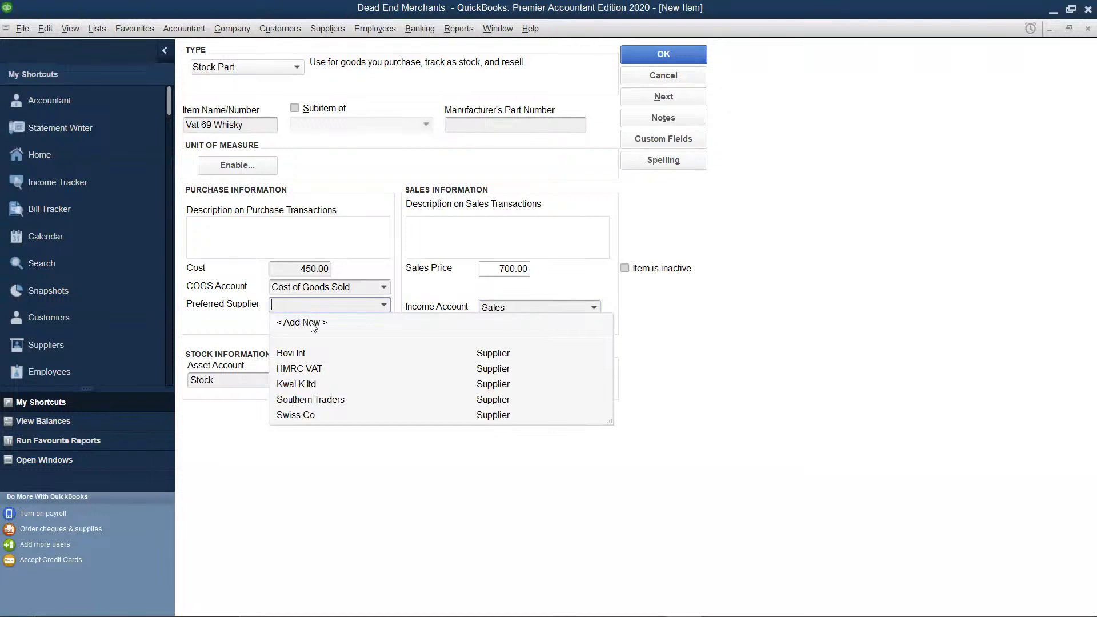
{"action": "left_click", "coordinate": [316, 415]}
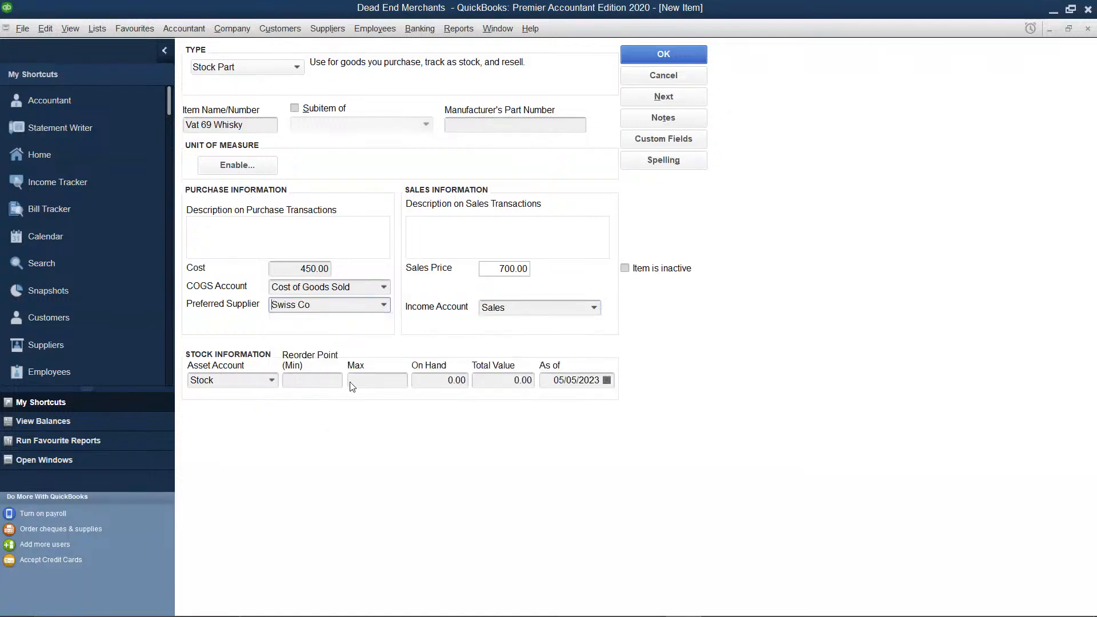
{"action": "left_click", "coordinate": [464, 382]}
{"action": "key", "text": "BackSpace"}
{"action": "key", "text": "BackSpace"}
{"action": "key", "text": "BackSpace"}
{"action": "type", "text": "100"}
{"action": "left_click", "coordinate": [506, 380]}
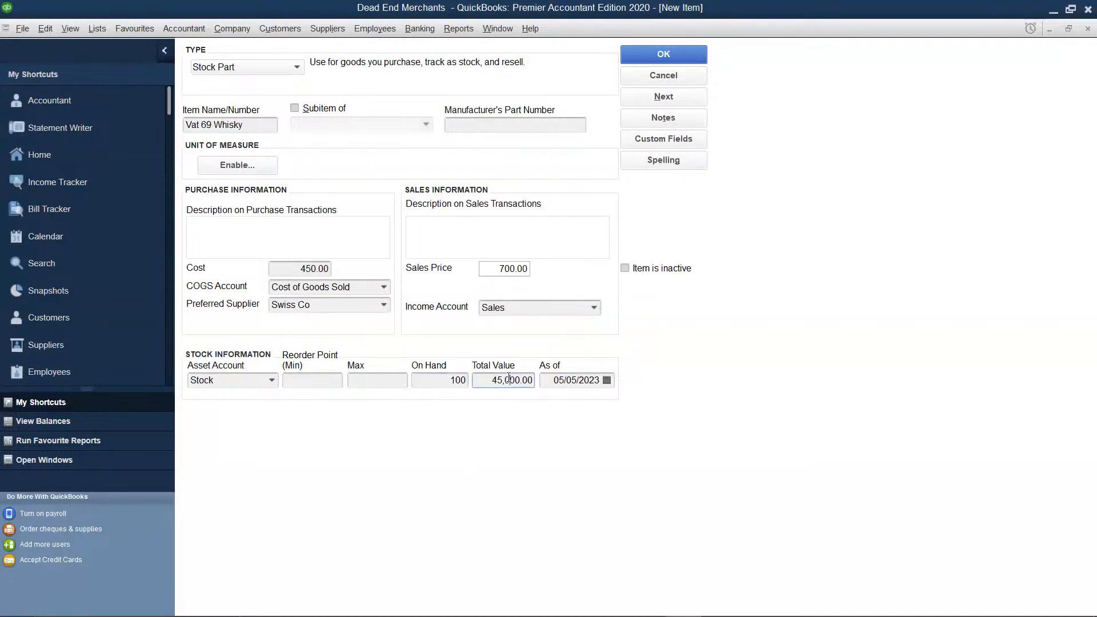
{"action": "left_click", "coordinate": [644, 61]}
Create a new item of type Stock Part and name it "Pipers Whisky"
{"action": "right_click", "coordinate": [397, 232]}
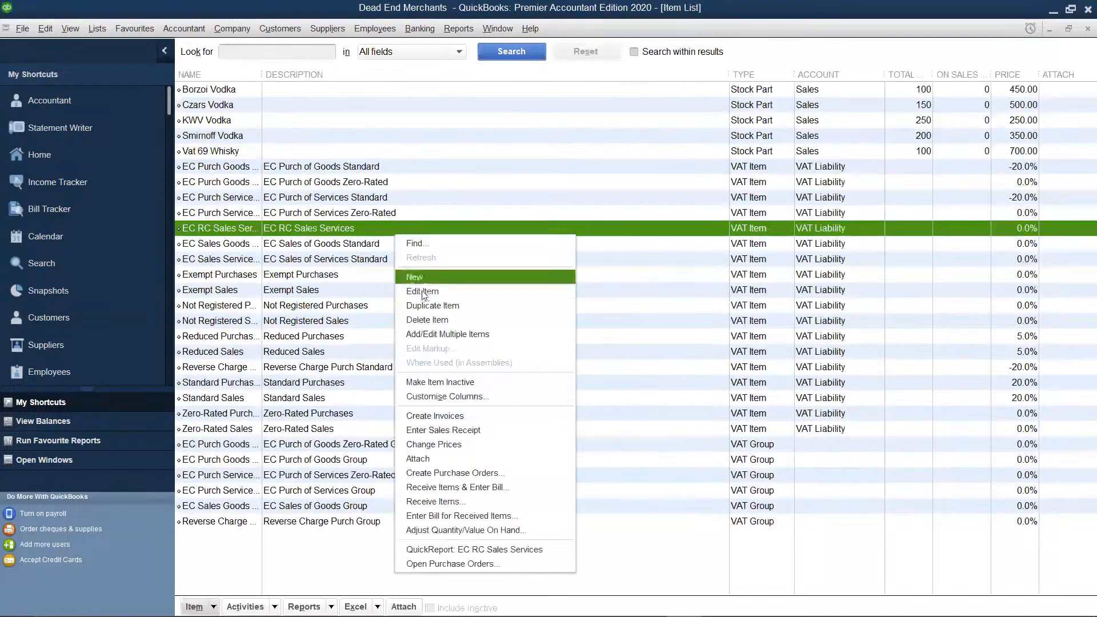
{"action": "left_click", "coordinate": [423, 277]}
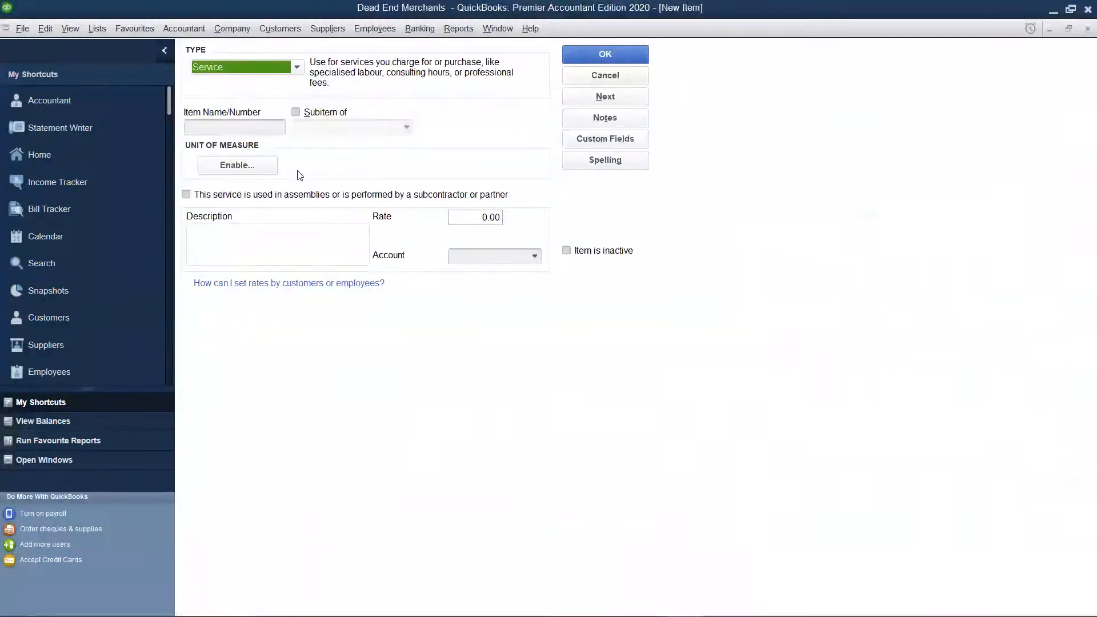
{"action": "left_click", "coordinate": [296, 67]}
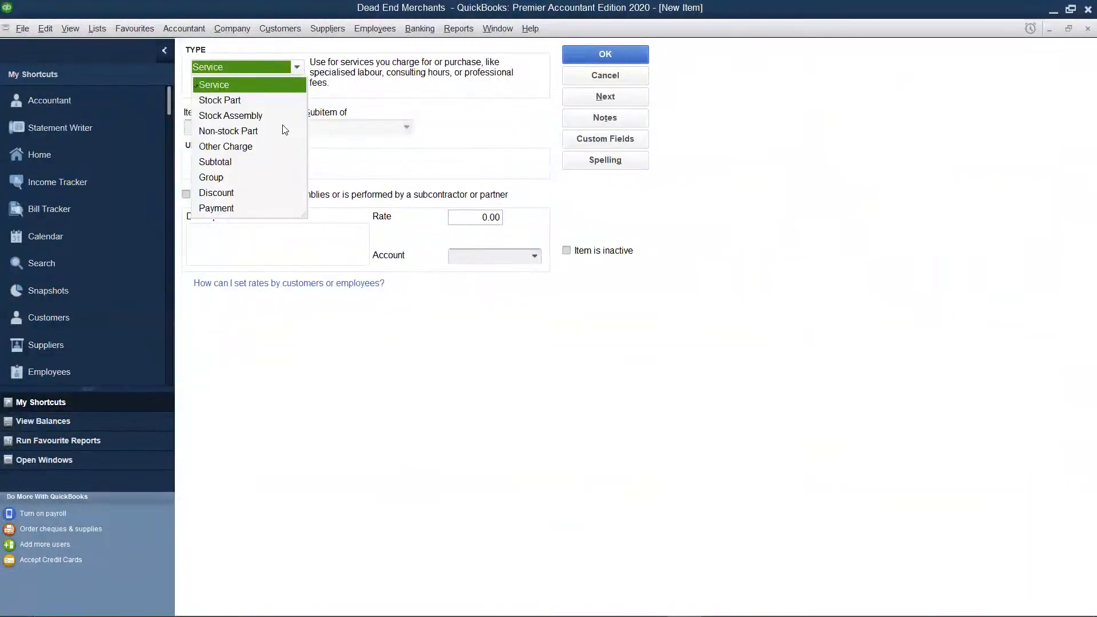
{"action": "left_click", "coordinate": [236, 101]}
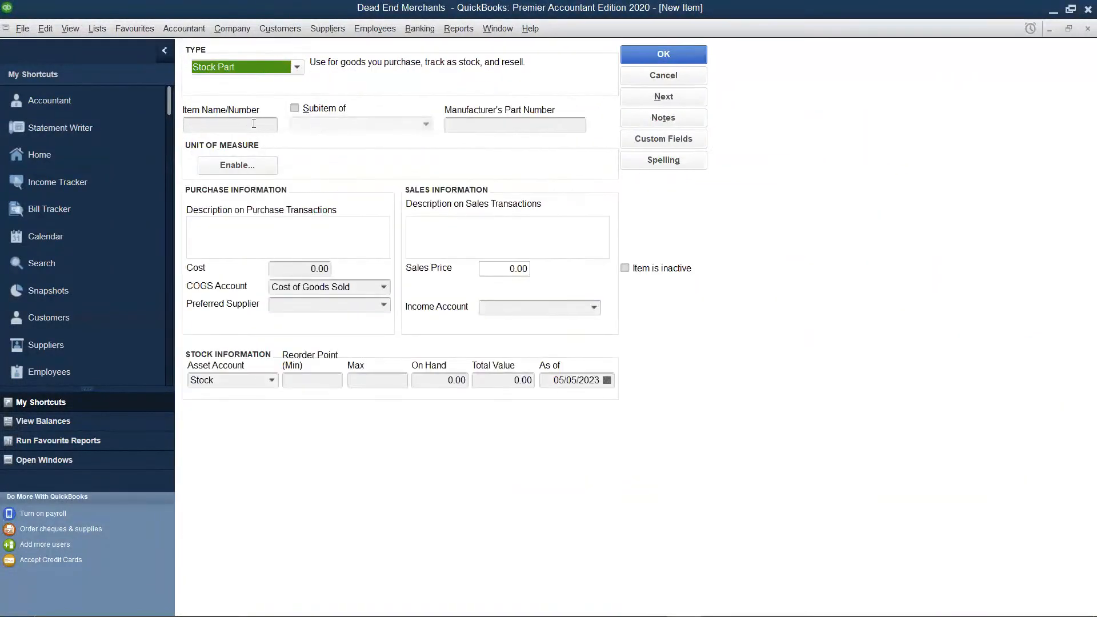
{"action": "left_click", "coordinate": [254, 124]}
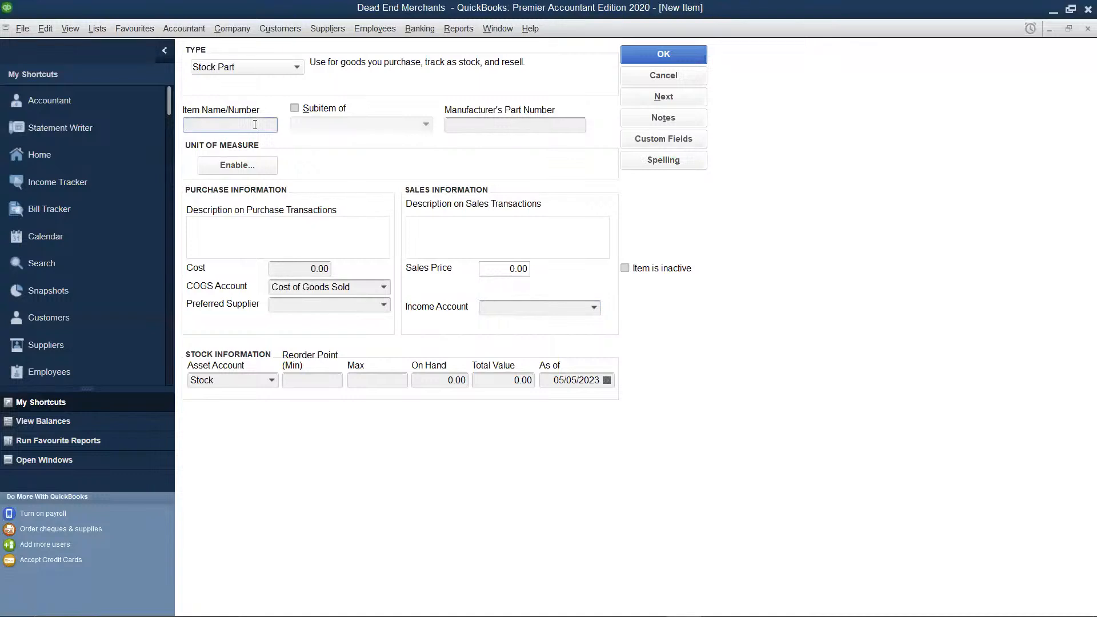
{"action": "type", "text": "Pipers Whisky"}
Set Pipers Whisky's cost to 500 and its sales price to 875
{"action": "left_click", "coordinate": [332, 271]}
{"action": "key", "text": "BackSpace"}
{"action": "key", "text": "BackSpace"}
{"action": "key", "text": "BackSpace"}
{"action": "key", "text": "BackSpace"}
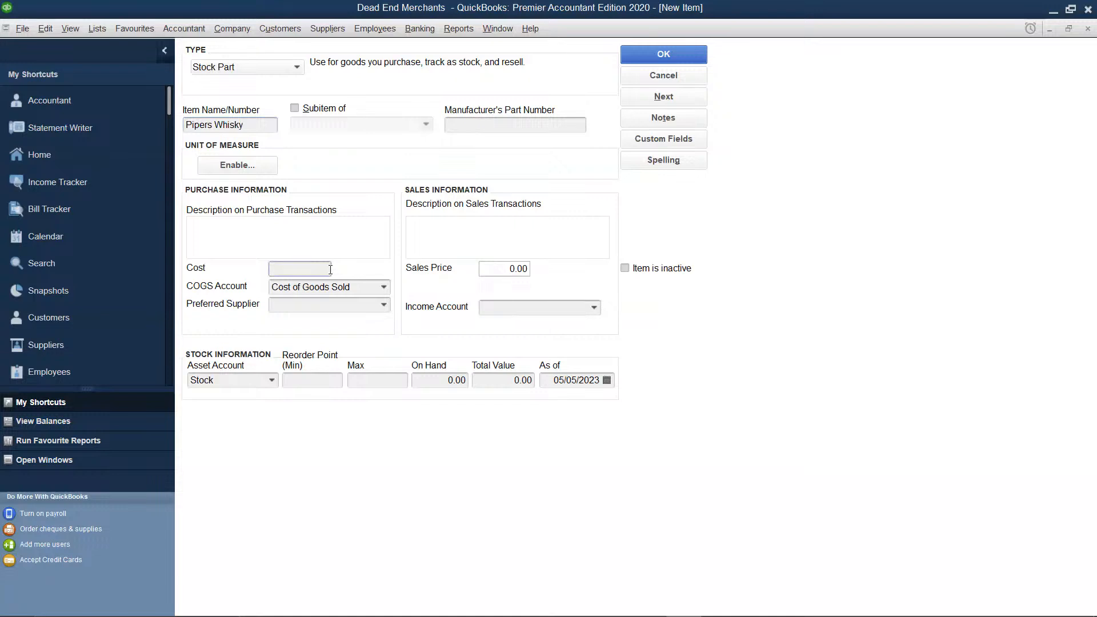
{"action": "type", "text": "500"}
{"action": "left_click", "coordinate": [525, 268]}
{"action": "key", "text": "BackSpace"}
{"action": "key", "text": "BackSpace"}
{"action": "key", "text": "BackSpace"}
{"action": "key", "text": "BackSpace"}
{"action": "type", "text": "875"}
Assign the Sales income account and the preferred supplier Swiss Co to Pipers Whisky
{"action": "left_click", "coordinate": [550, 307]}
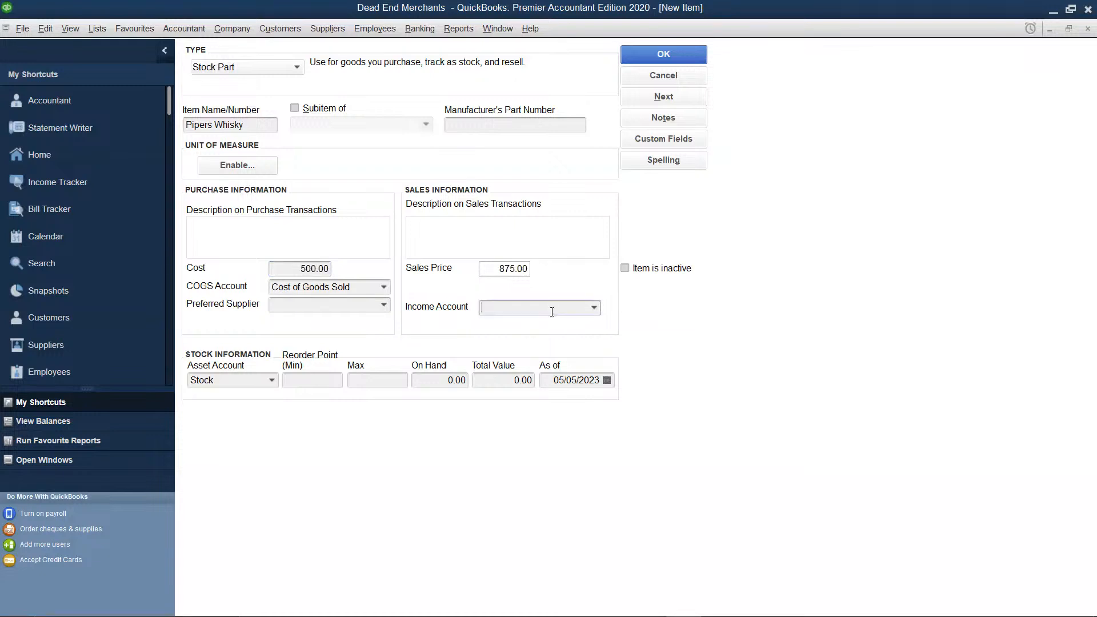
{"action": "left_click", "coordinate": [594, 308]}
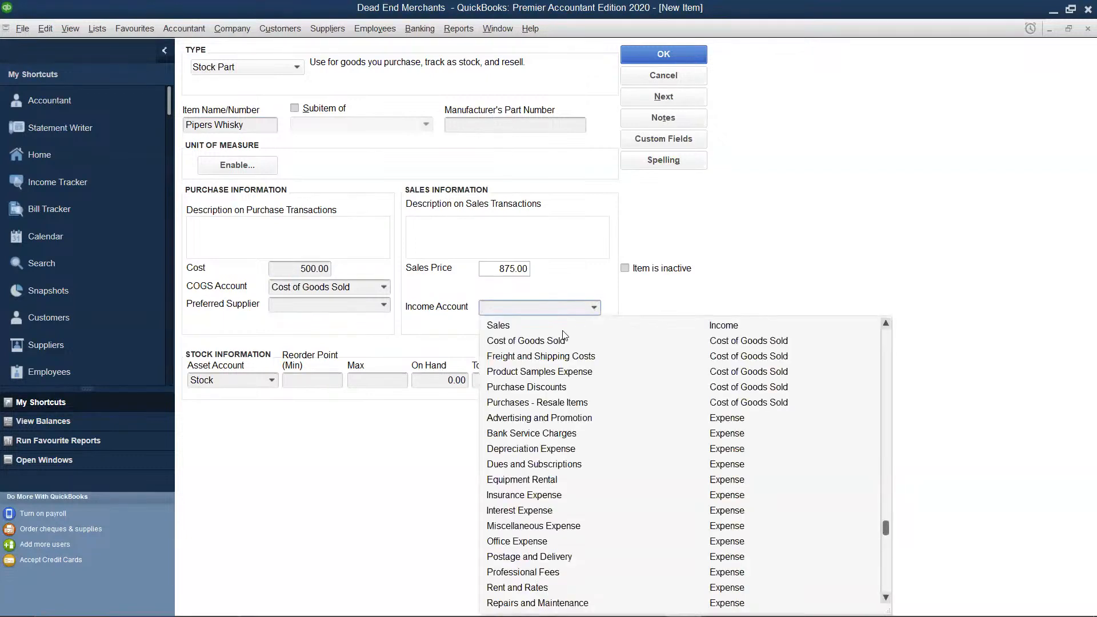
{"action": "left_click", "coordinate": [526, 324]}
{"action": "left_click", "coordinate": [384, 306]}
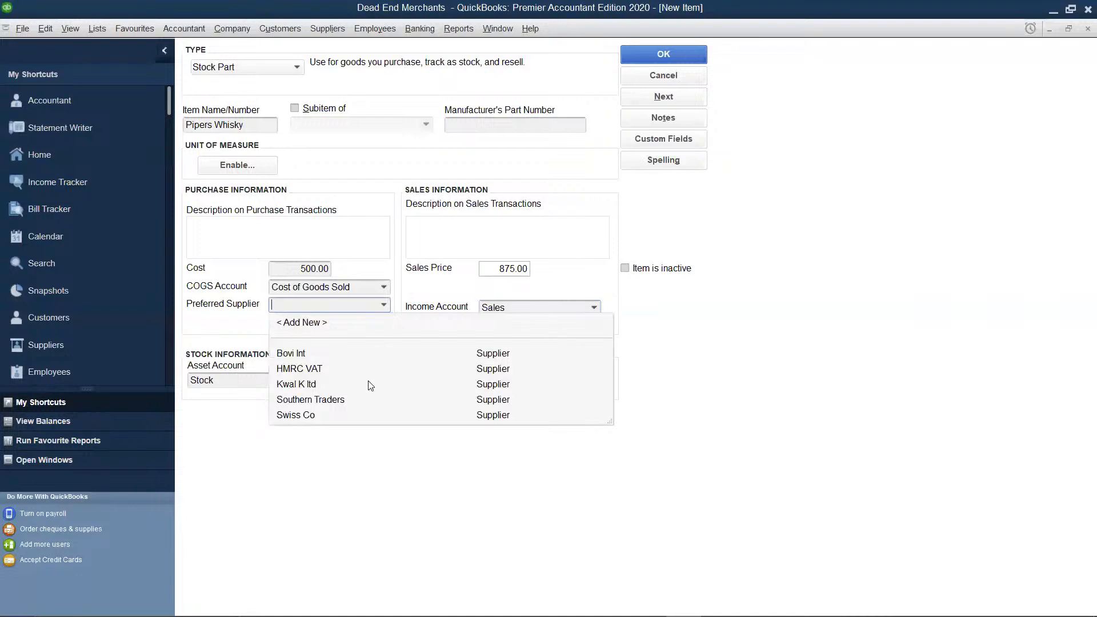
{"action": "left_click", "coordinate": [345, 417]}
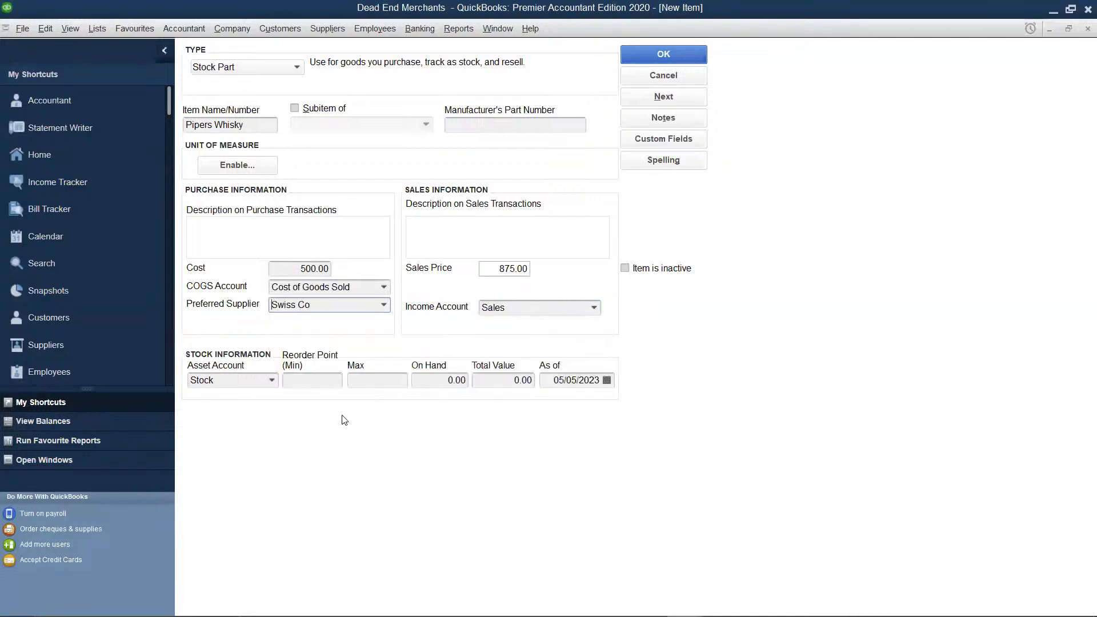
Set Pipers Whisky's on-hand quantity to 100 and save the item
{"action": "left_click", "coordinate": [463, 380]}
{"action": "key", "text": "BackSpace"}
{"action": "key", "text": "BackSpace"}
{"action": "key", "text": "BackSpace"}
{"action": "key", "text": "Tab"}
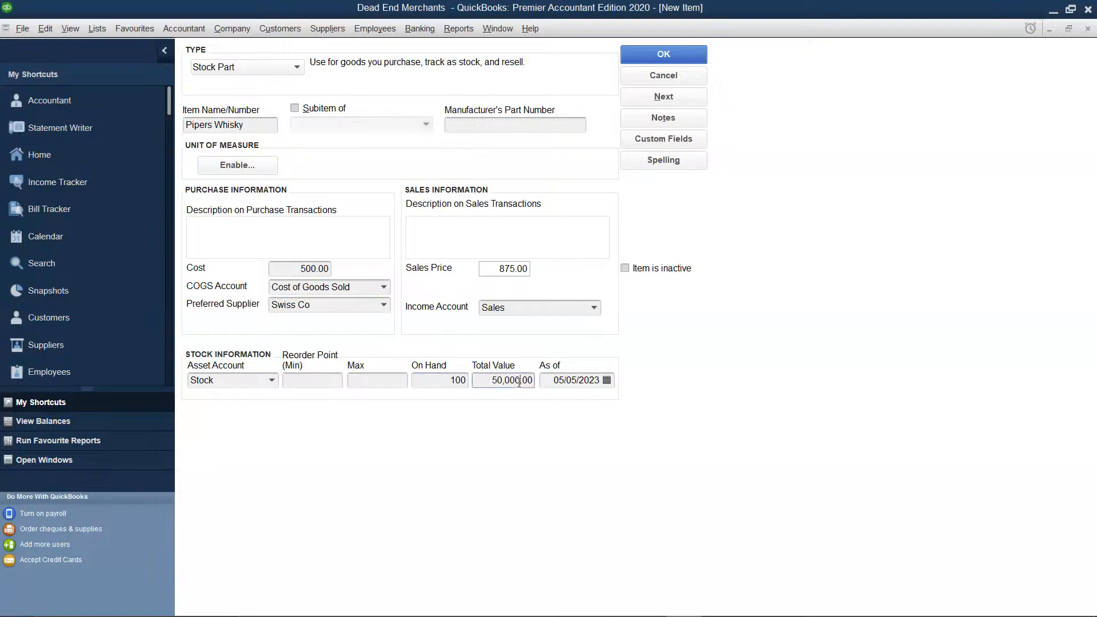
{"action": "left_click", "coordinate": [647, 58]}
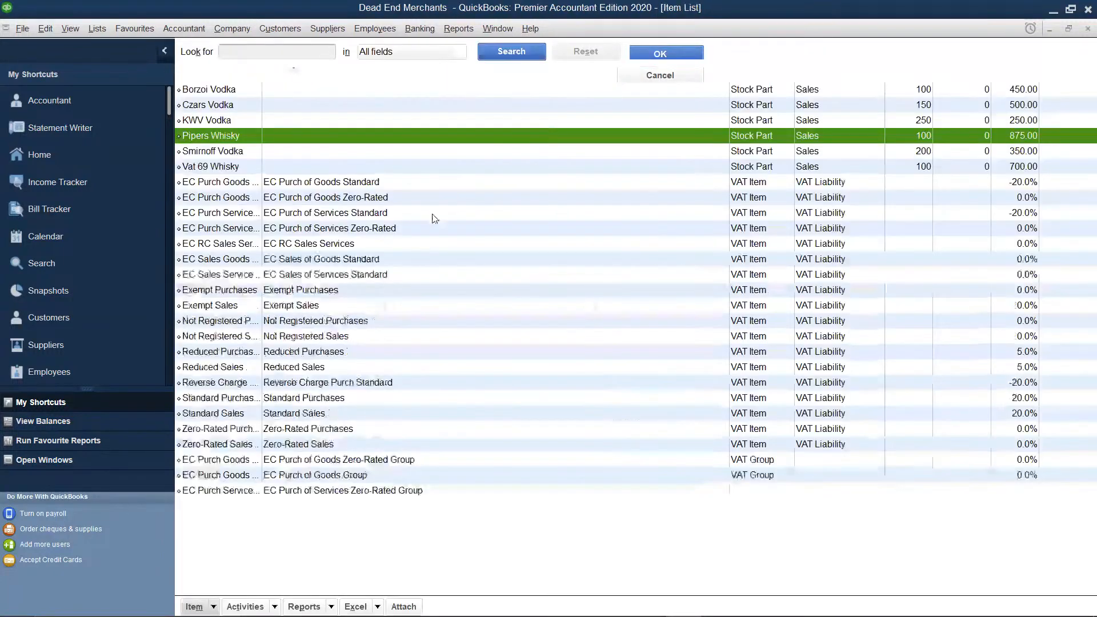
Create a new item of type Stock Part and name it "Banoch Whisky"
{"action": "right_click", "coordinate": [434, 215]}
{"action": "left_click", "coordinate": [480, 258]}
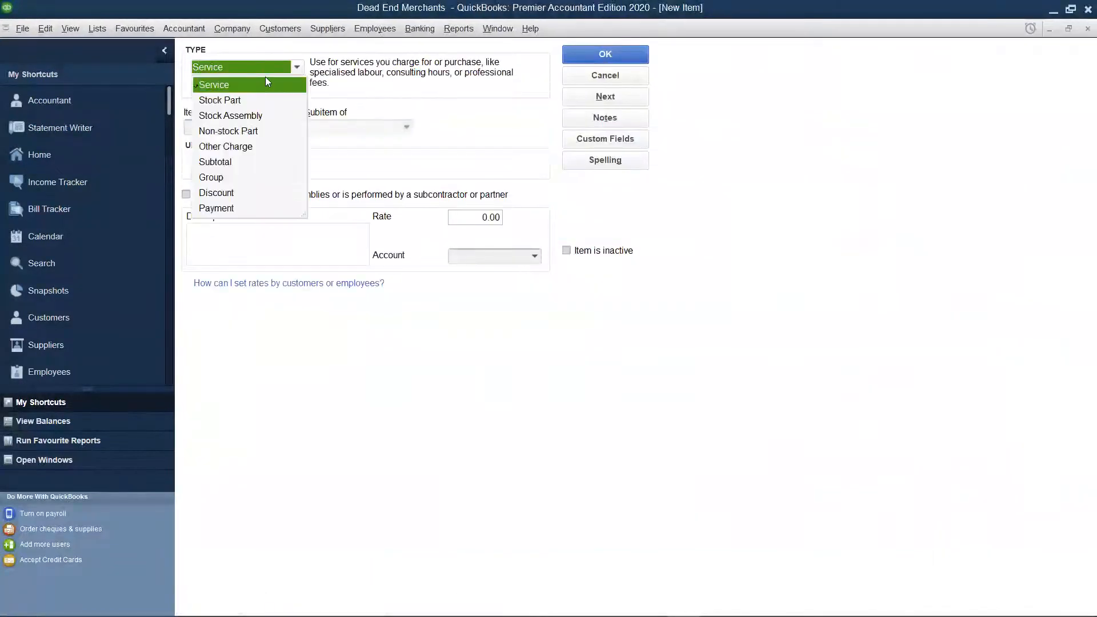
{"action": "left_click", "coordinate": [241, 102]}
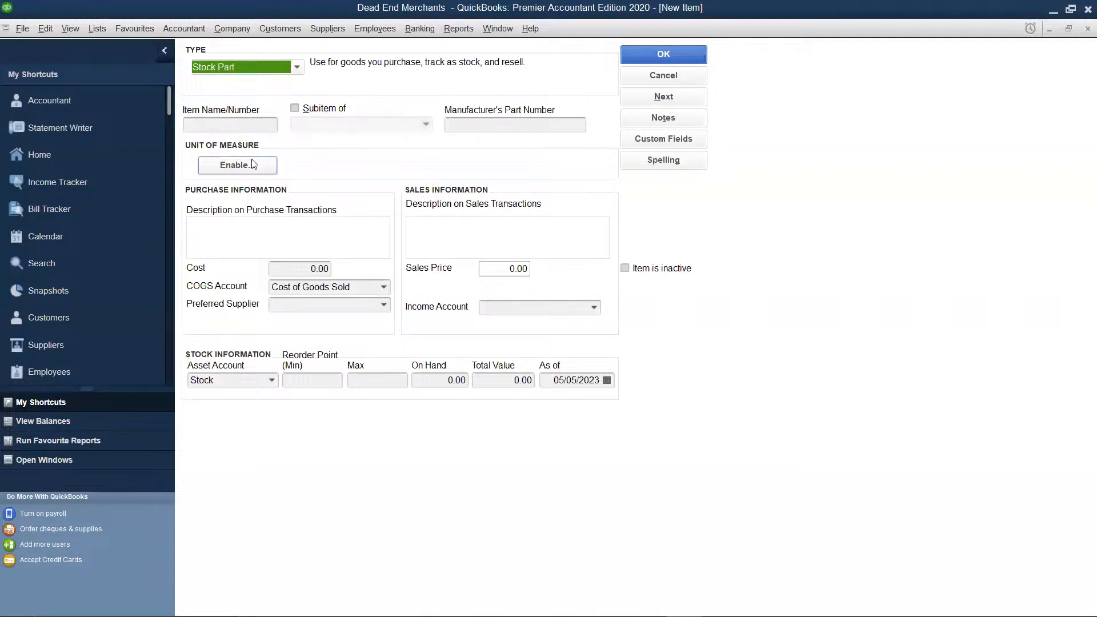
{"action": "left_click", "coordinate": [247, 128]}
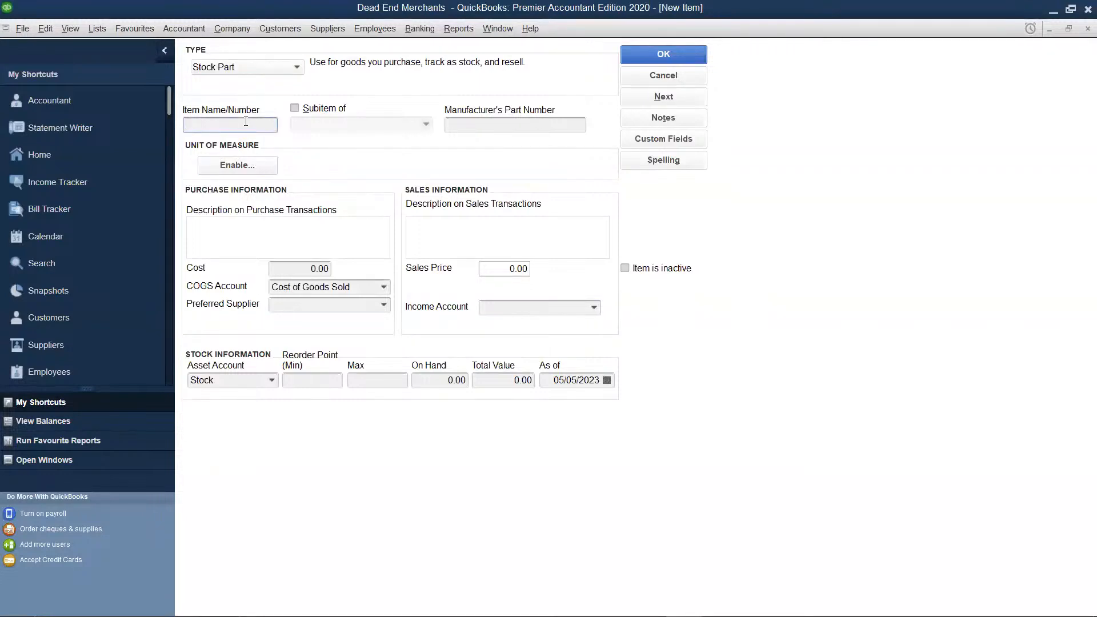
{"action": "type", "text": "Banoch Whisky"}
Set Banoch Whisky's cost to 350 and its sales price to 600
{"action": "left_click", "coordinate": [330, 269]}
{"action": "key", "text": "BackSpace"}
{"action": "key", "text": "BackSpace"}
{"action": "key", "text": "BackSpace"}
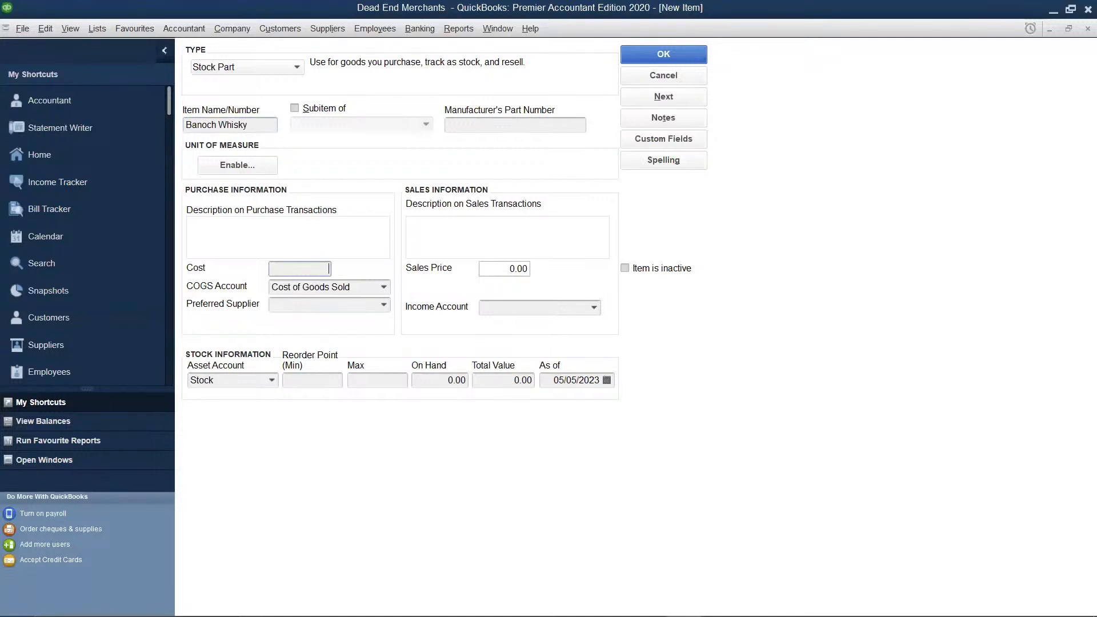
{"action": "type", "text": "350"}
{"action": "left_click", "coordinate": [529, 269]}
{"action": "key", "text": "BackSpace"}
{"action": "key", "text": "BackSpace"}
{"action": "key", "text": "BackSpace"}
{"action": "type", "text": "600"}
Assign the Sales account as the income account for Banoch Whisky
{"action": "left_click", "coordinate": [523, 307]}
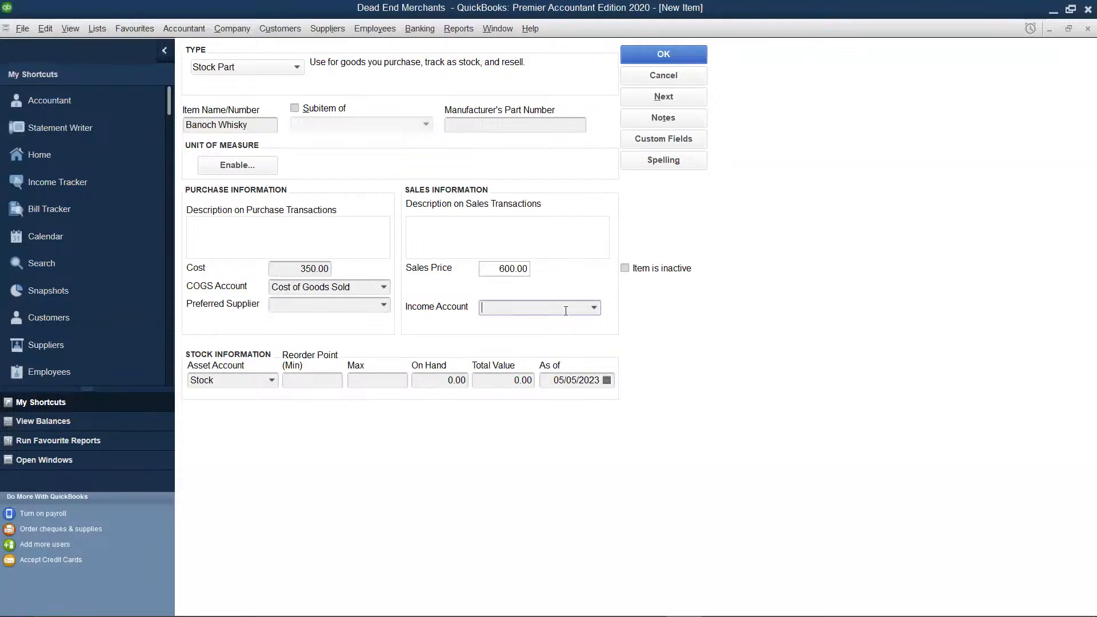
{"action": "left_click", "coordinate": [594, 307]}
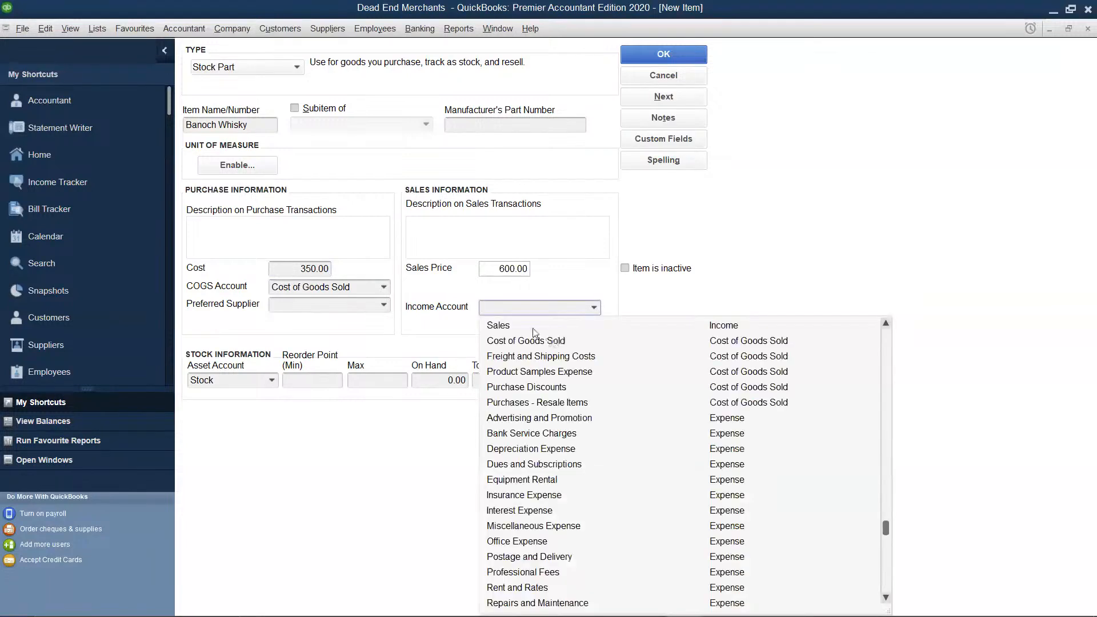
{"action": "left_click", "coordinate": [524, 327]}
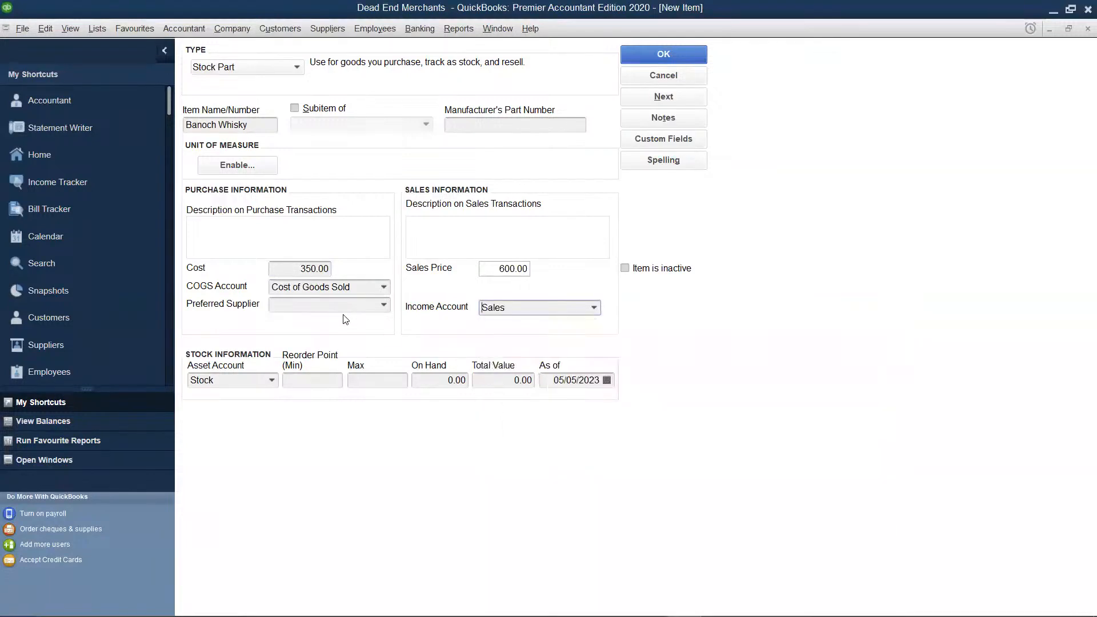
Add a new preferred supplier for Banoch Whisky, entering "Alban Wines" as both supplier name and company name
{"action": "left_click", "coordinate": [383, 307]}
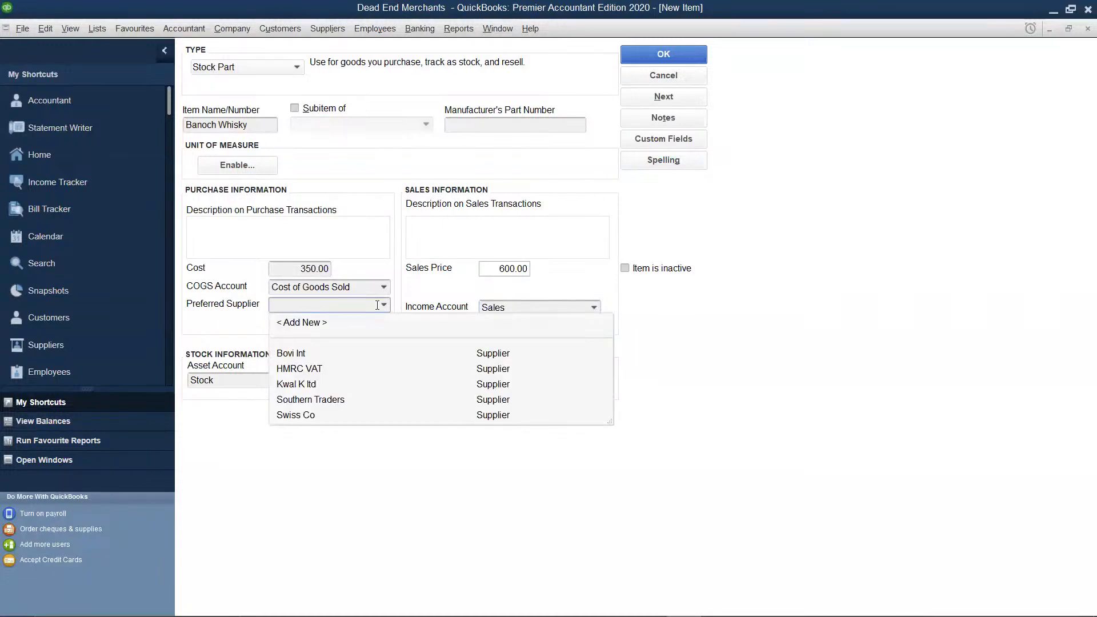
{"action": "left_click", "coordinate": [313, 323]}
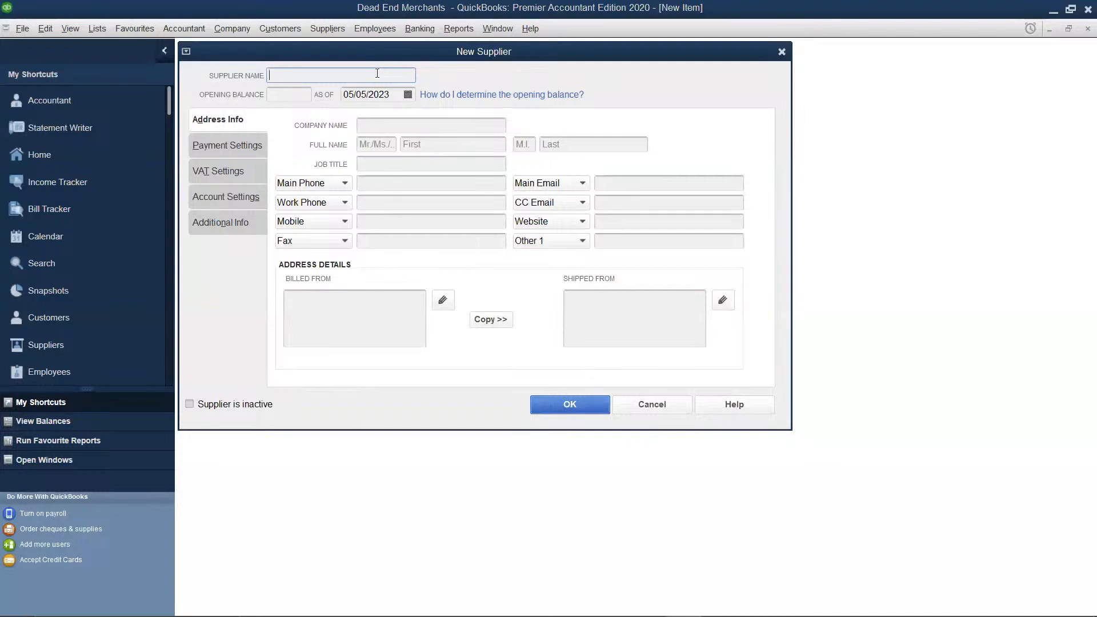
{"action": "type", "text": "Alban Wines"}
{"action": "left_click", "coordinate": [390, 126]}
{"action": "type", "text": "Al"}
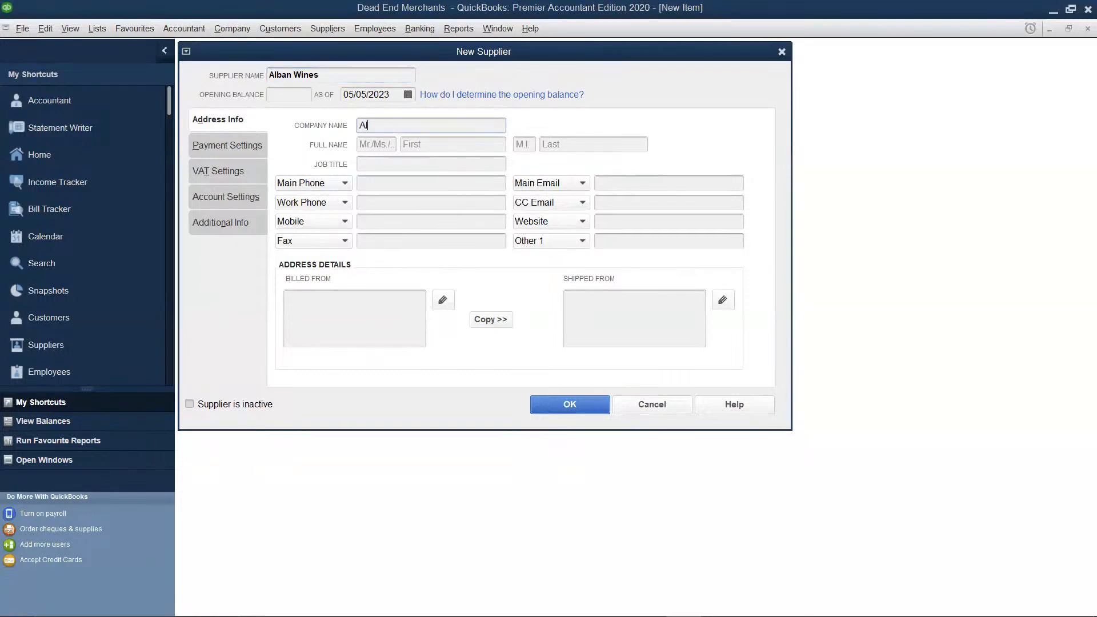
{"action": "type", "text": "ban Wines"}
Copy the billed-from address of Alban Wines to its shipped-from address and save the supplier
{"action": "left_click", "coordinate": [486, 320]}
{"action": "left_click", "coordinate": [756, 152]}
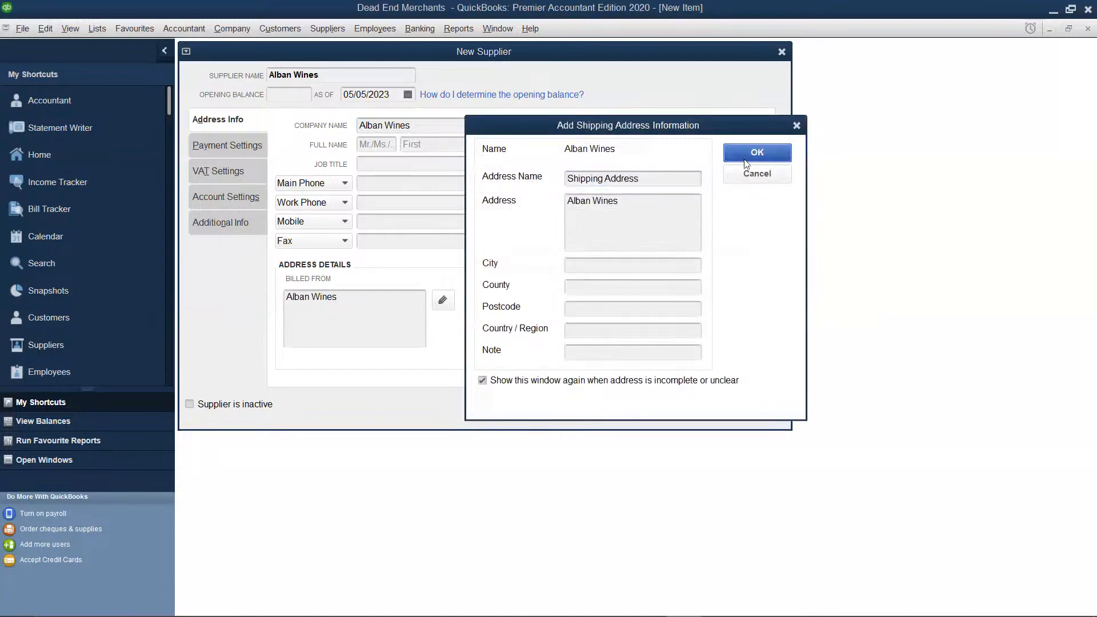
{"action": "left_click", "coordinate": [585, 404]}
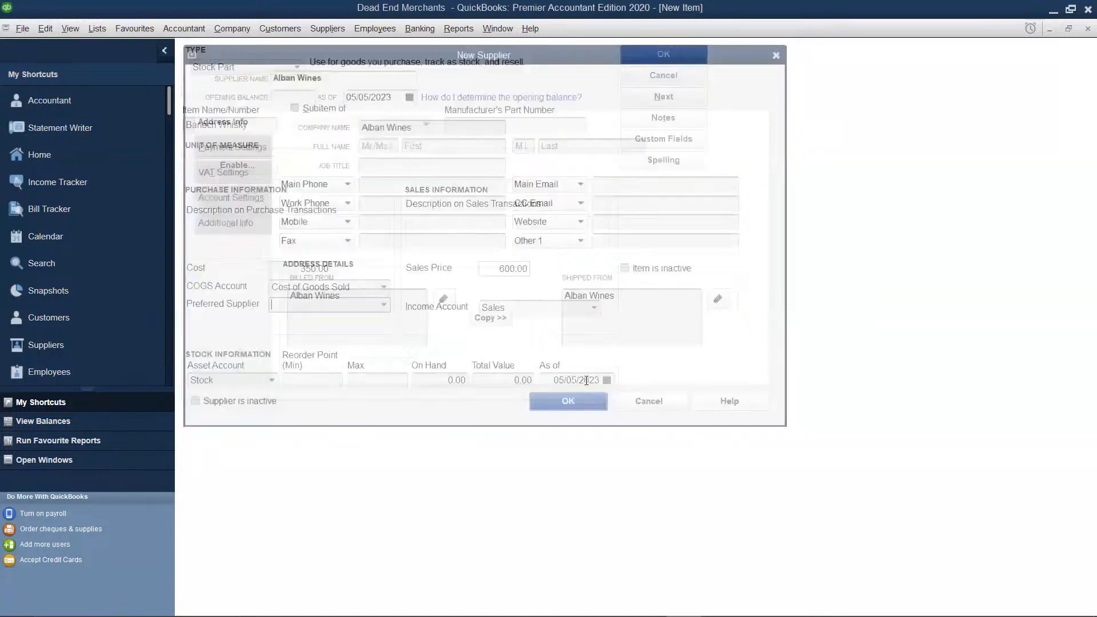
Set Banoch Whisky's on-hand quantity to 150 and save the item, ignoring all spelling suggestions for its name
{"action": "left_click", "coordinate": [424, 375]}
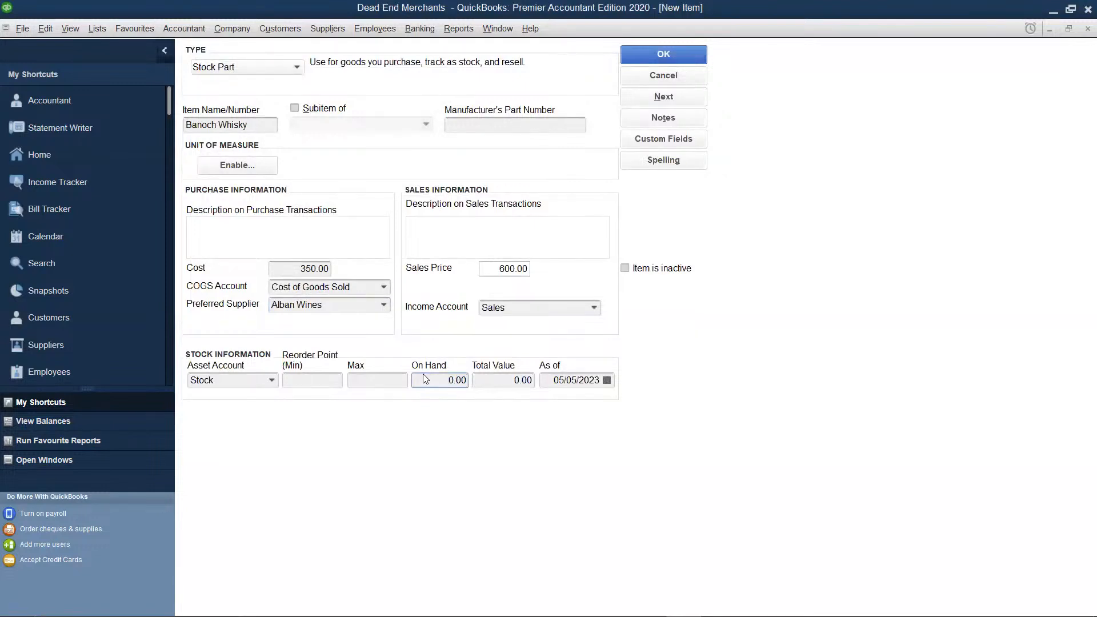
{"action": "key", "text": "BackSpace"}
{"action": "key", "text": "BackSpace"}
{"action": "key", "text": "BackSpace"}
{"action": "key", "text": "BackSpace"}
{"action": "type", "text": "150"}
{"action": "left_click", "coordinate": [501, 379]}
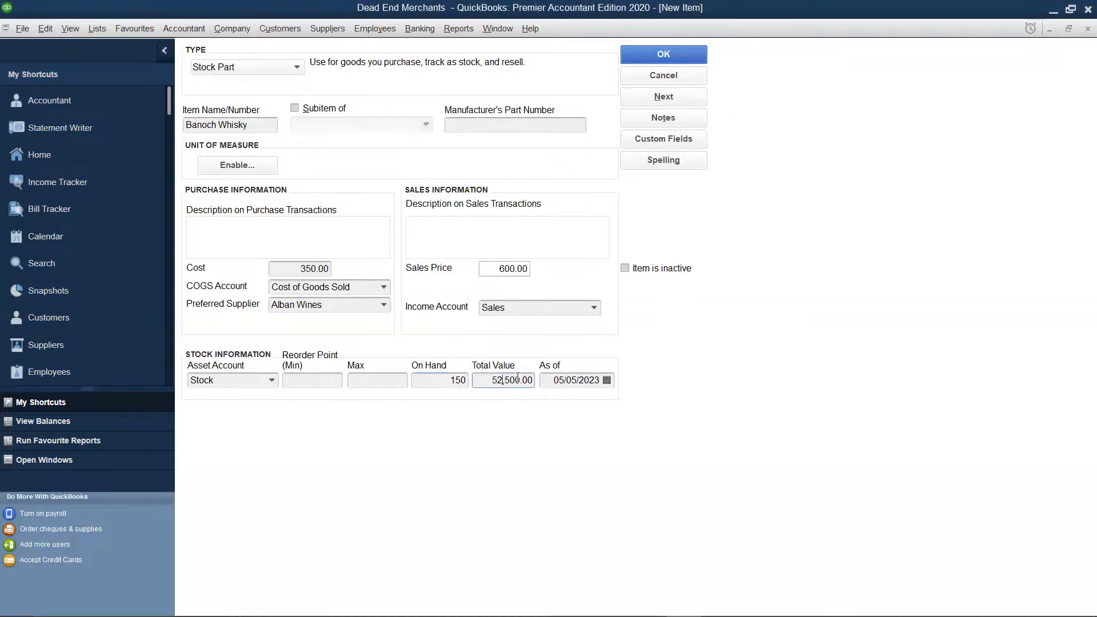
{"action": "left_click", "coordinate": [657, 60]}
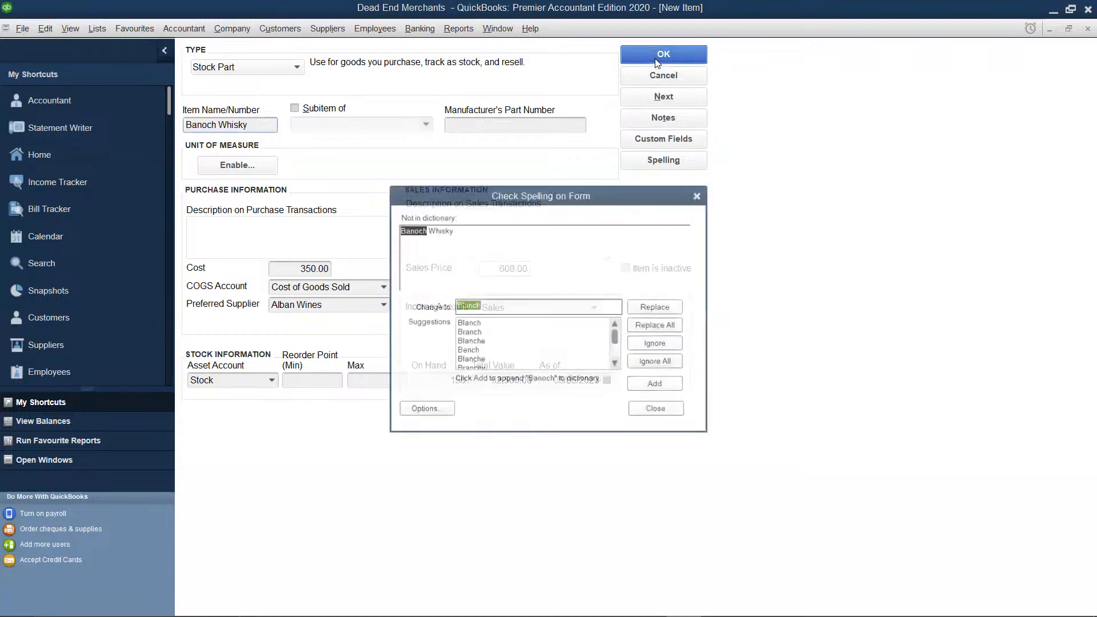
{"action": "left_click", "coordinate": [655, 362]}
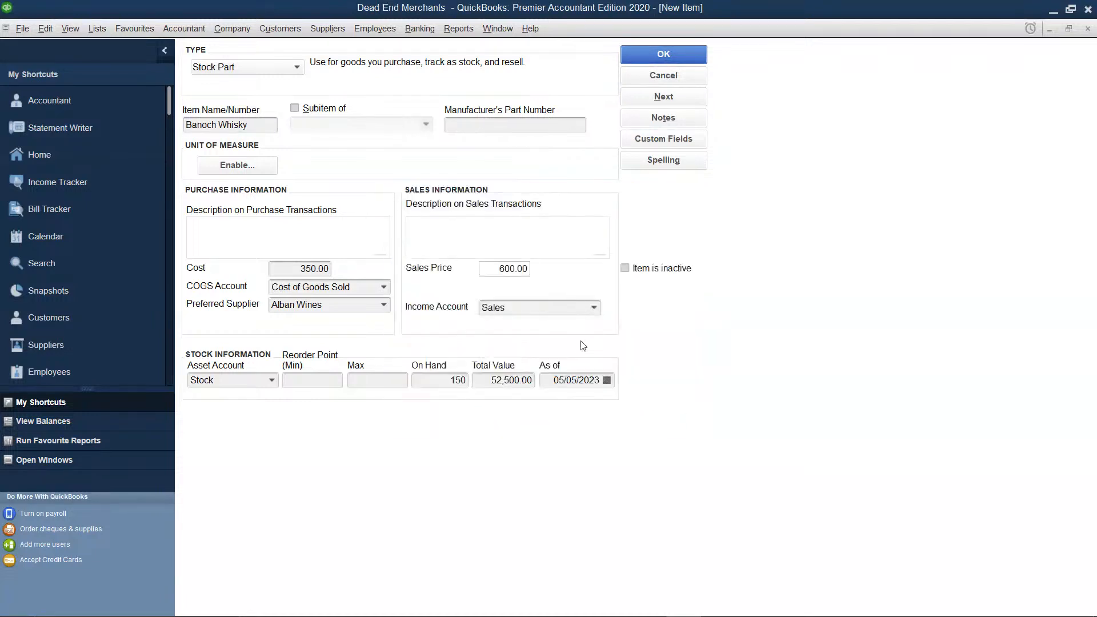
Create a new Stock Part item named "Myers Rum" from the item list
{"action": "right_click", "coordinate": [525, 244]}
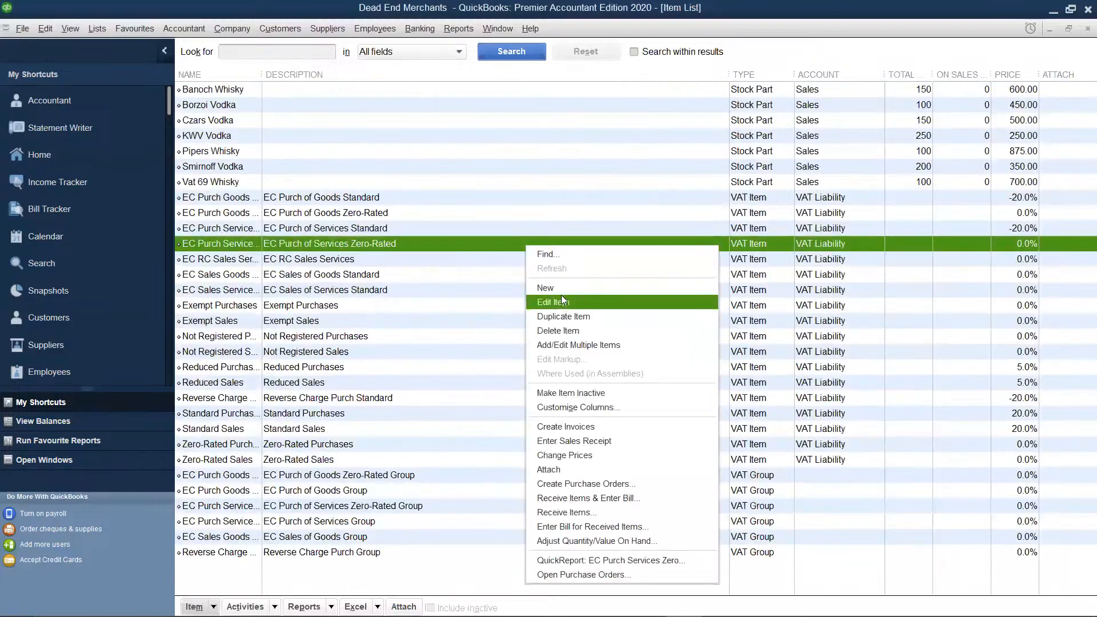
{"action": "left_click", "coordinate": [563, 288]}
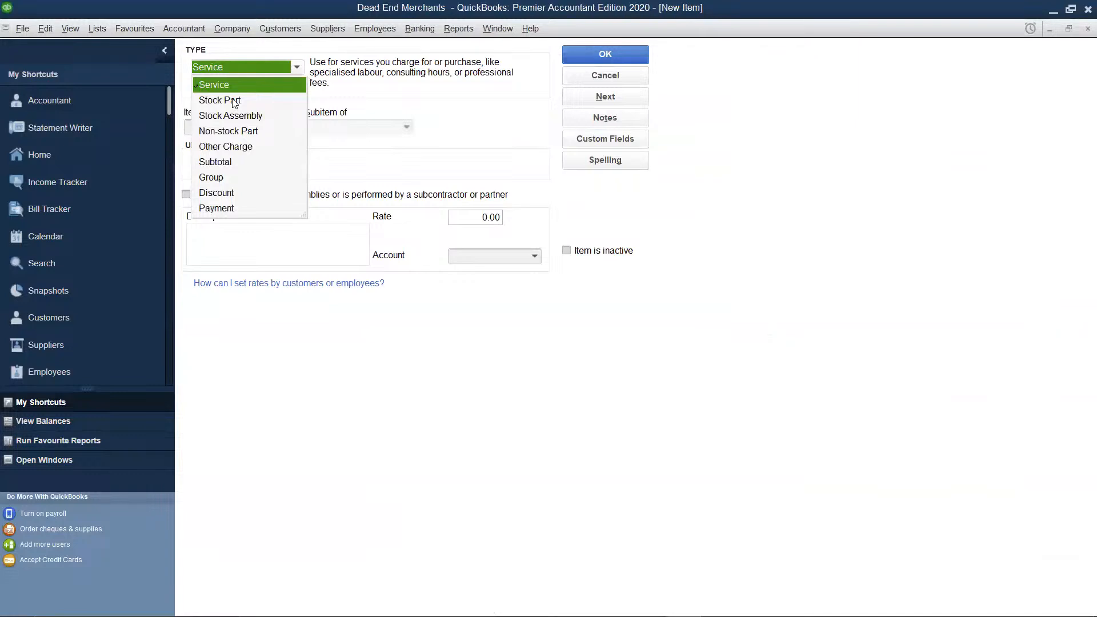
{"action": "left_click", "coordinate": [233, 102]}
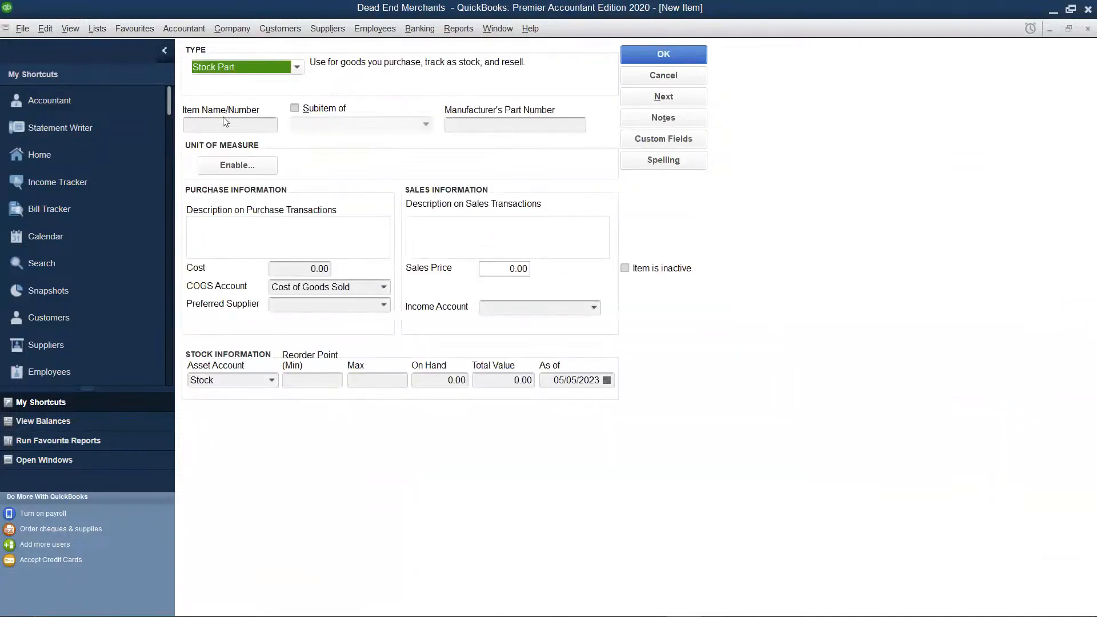
{"action": "left_click", "coordinate": [224, 121]}
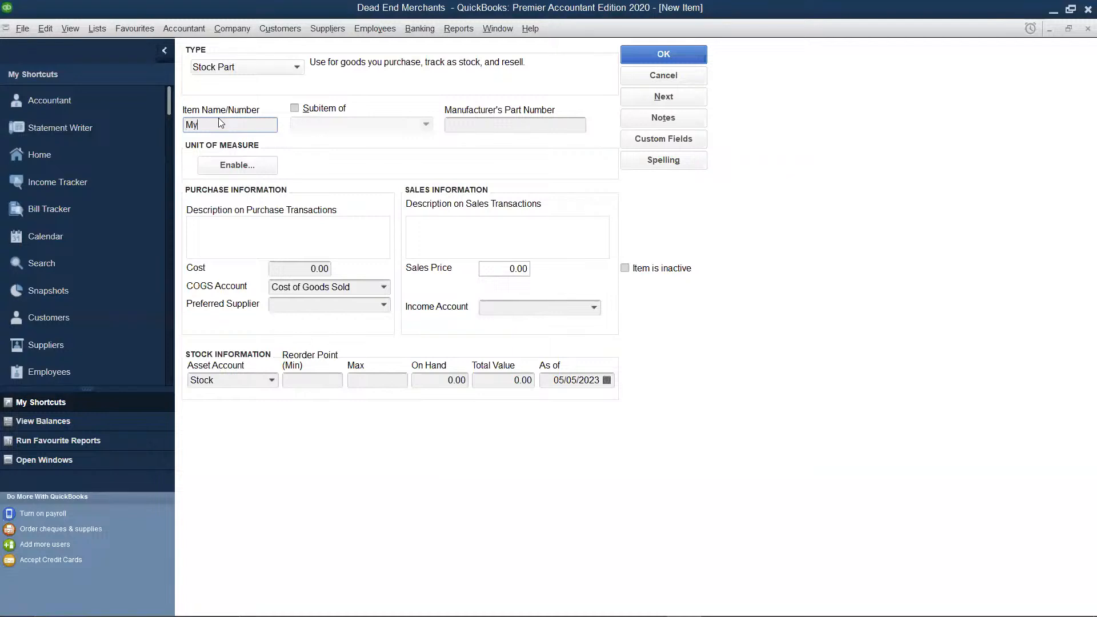
{"action": "type", "text": "Myers Rum"}
Set the purchase cost of Myers Rum to 500
{"action": "left_click", "coordinate": [327, 269]}
{"action": "key", "text": "BackSpace"}
{"action": "key", "text": "BackSpace"}
{"action": "key", "text": "BackSpace"}
{"action": "type", "text": "500"}
Set the sales price of Myers Rum to 999 and assign Sales as its income account
{"action": "left_click", "coordinate": [522, 267]}
{"action": "key", "text": "BackSpace"}
{"action": "key", "text": "BackSpace"}
{"action": "key", "text": "BackSpace"}
{"action": "key", "text": "BackSpace"}
{"action": "type", "text": "99"}
{"action": "key", "text": "Tab"}
{"action": "left_click", "coordinate": [594, 308]}
{"action": "left_click", "coordinate": [556, 327]}
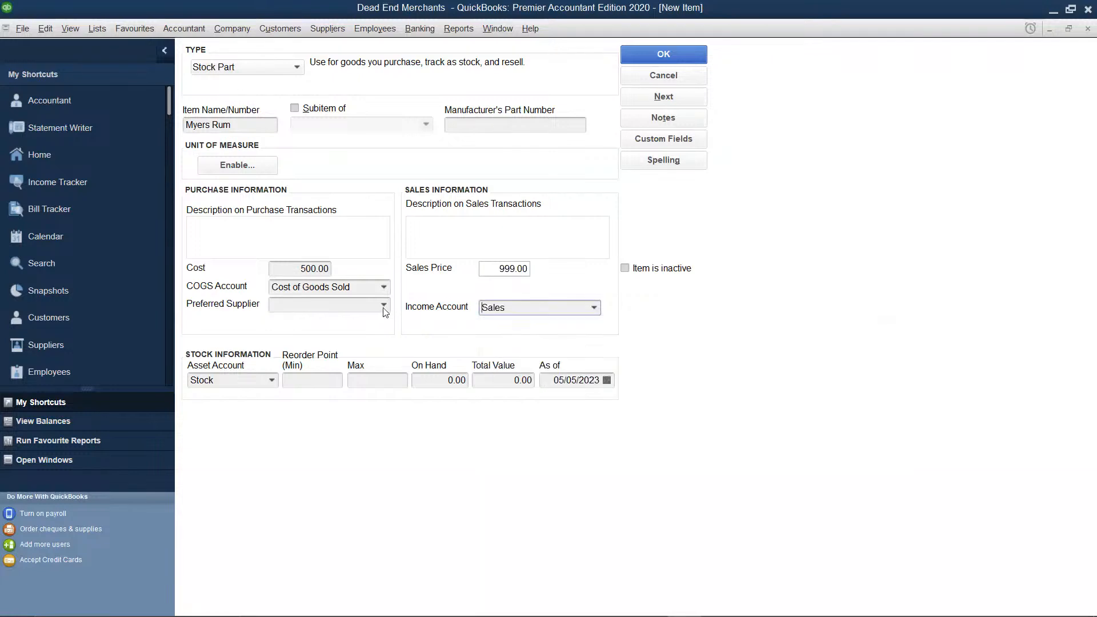
Add a new preferred supplier for Myers Rum, entering "Ramadan Distillers" as both supplier name and company name
{"action": "left_click", "coordinate": [383, 304]}
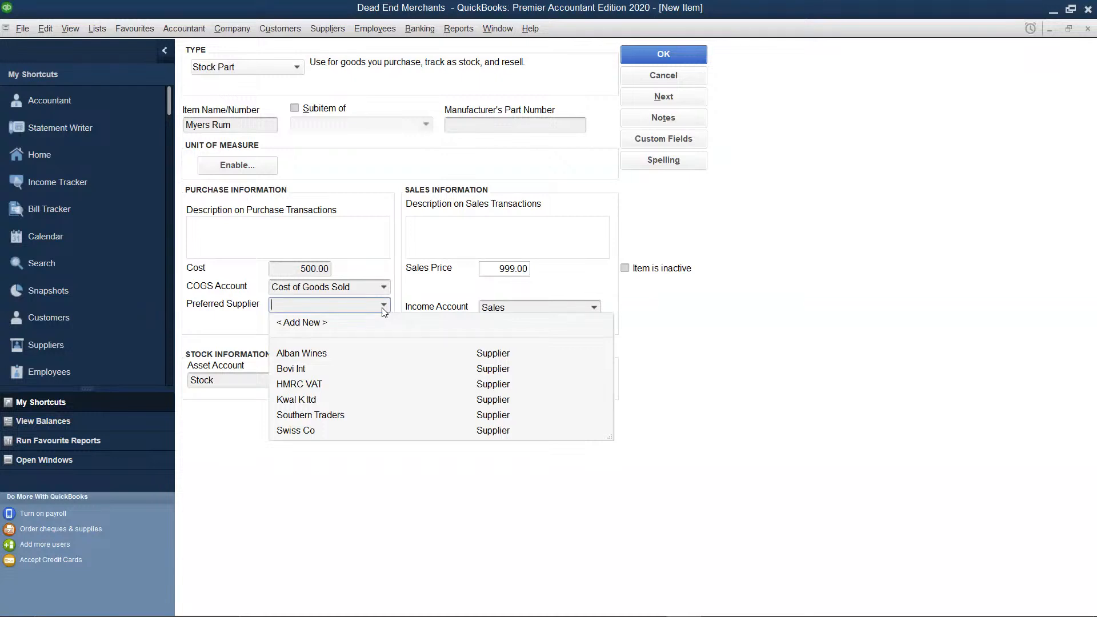
{"action": "left_click", "coordinate": [345, 323]}
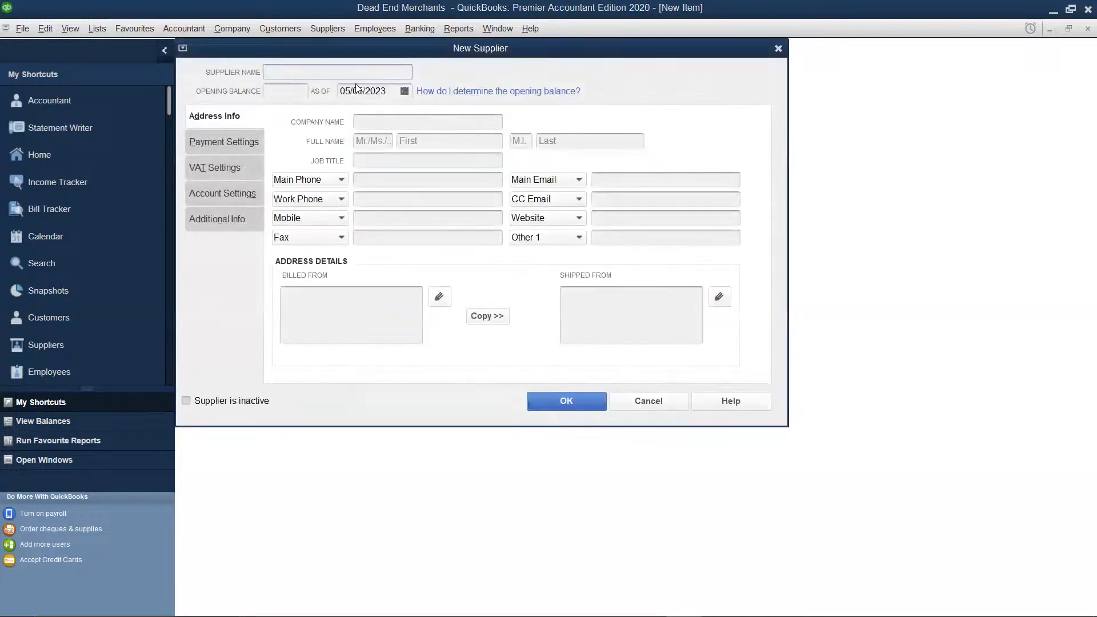
{"action": "type", "text": "Ramadan Distillers"}
{"action": "left_click", "coordinate": [378, 126]}
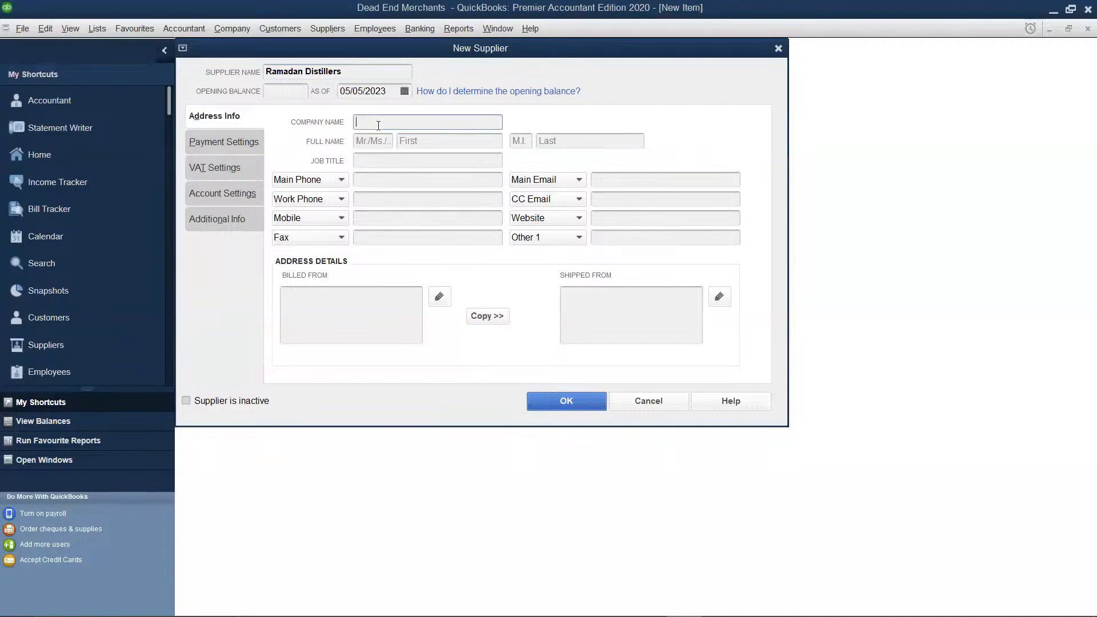
{"action": "type", "text": "Ramadan Distillers"}
Copy the billed-from address of Ramadan Distillers to its shipped-from address and save the supplier
{"action": "left_click", "coordinate": [487, 316]}
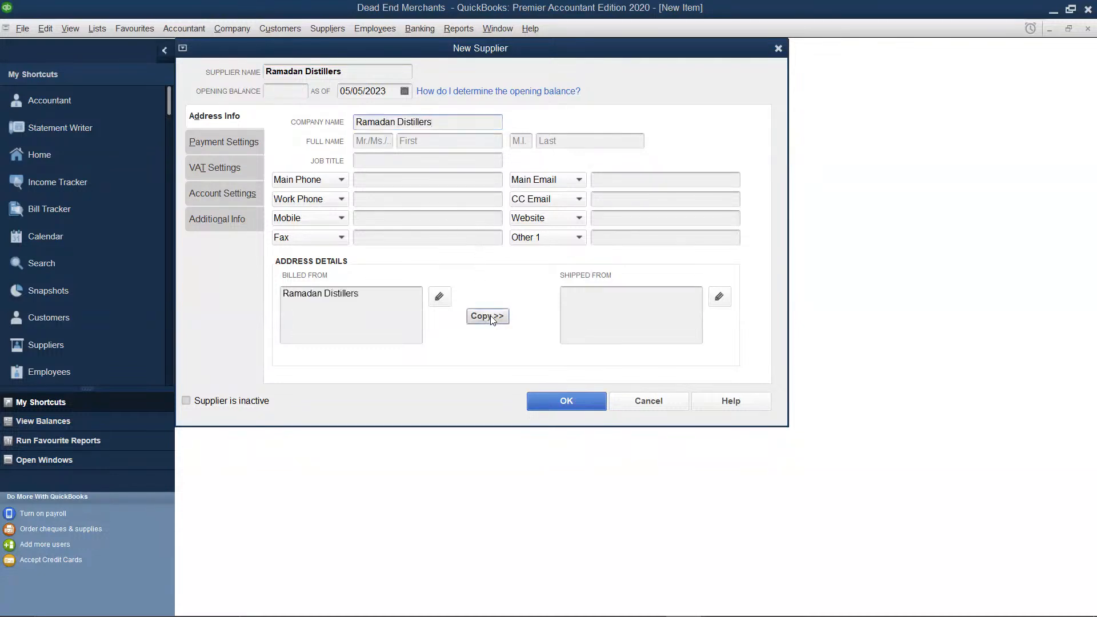
{"action": "left_click", "coordinate": [743, 151]}
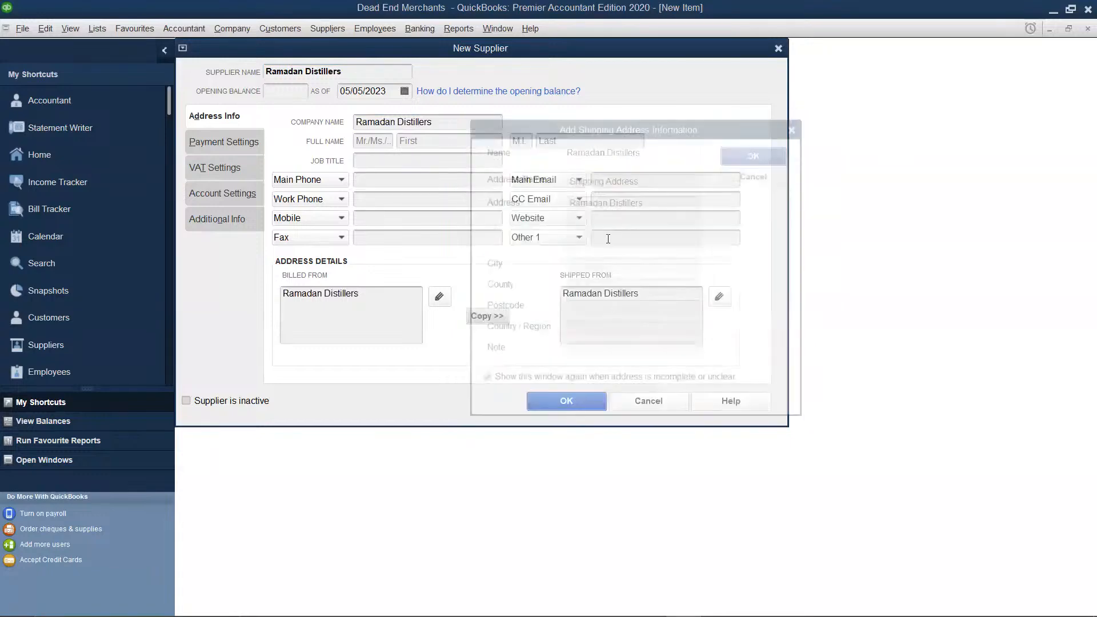
{"action": "left_click", "coordinate": [555, 396]}
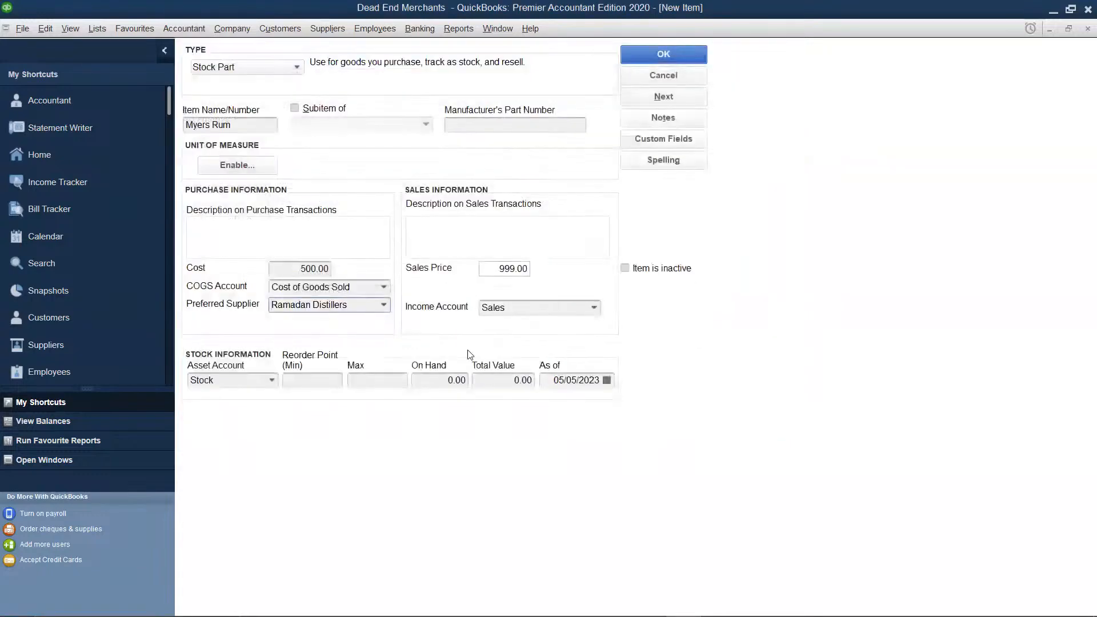
Set Myers Rum's on-hand quantity to 140 and save the item, ignoring all spelling suggestions for its name
{"action": "left_click", "coordinate": [418, 377]}
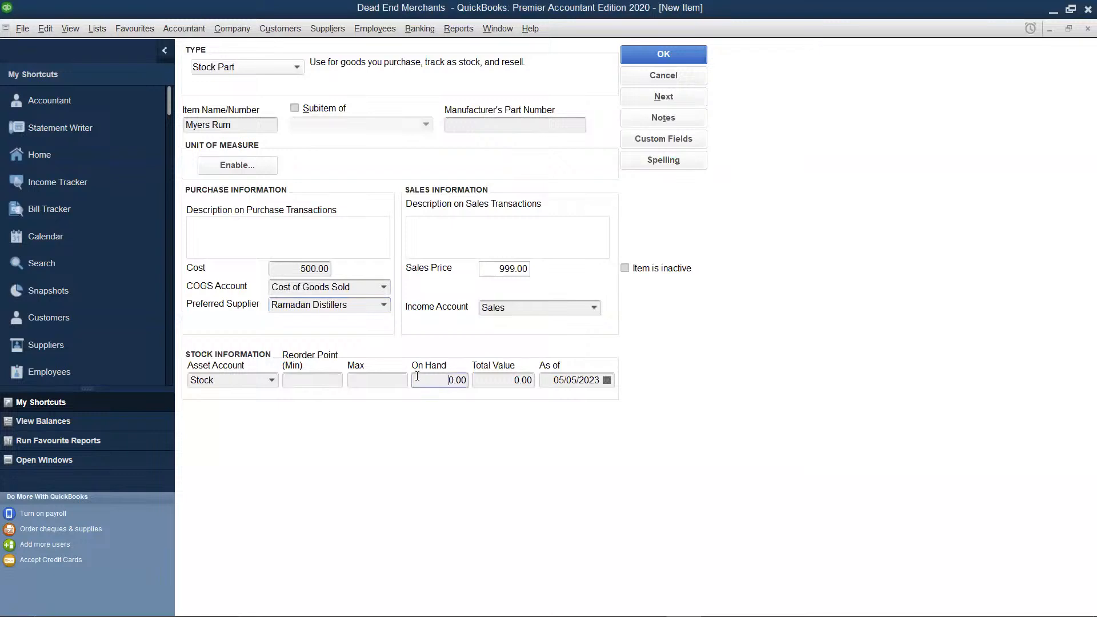
{"action": "key", "text": "BackSpace"}
{"action": "key", "text": "BackSpace"}
{"action": "key", "text": "BackSpace"}
{"action": "type", "text": "140"}
{"action": "left_click", "coordinate": [503, 380]}
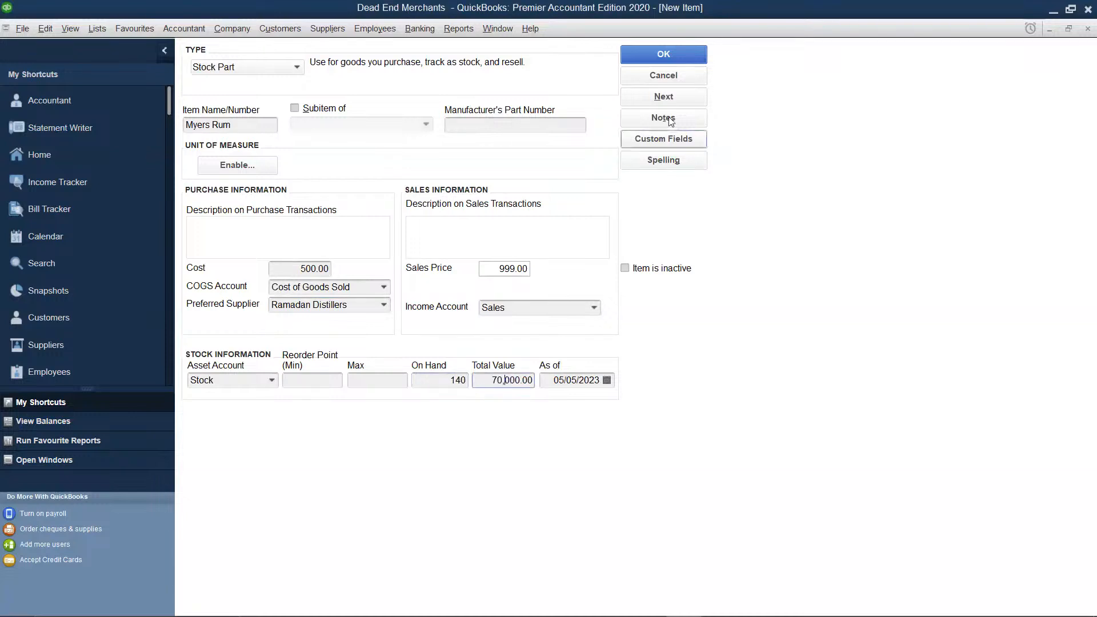
{"action": "left_click", "coordinate": [680, 55]}
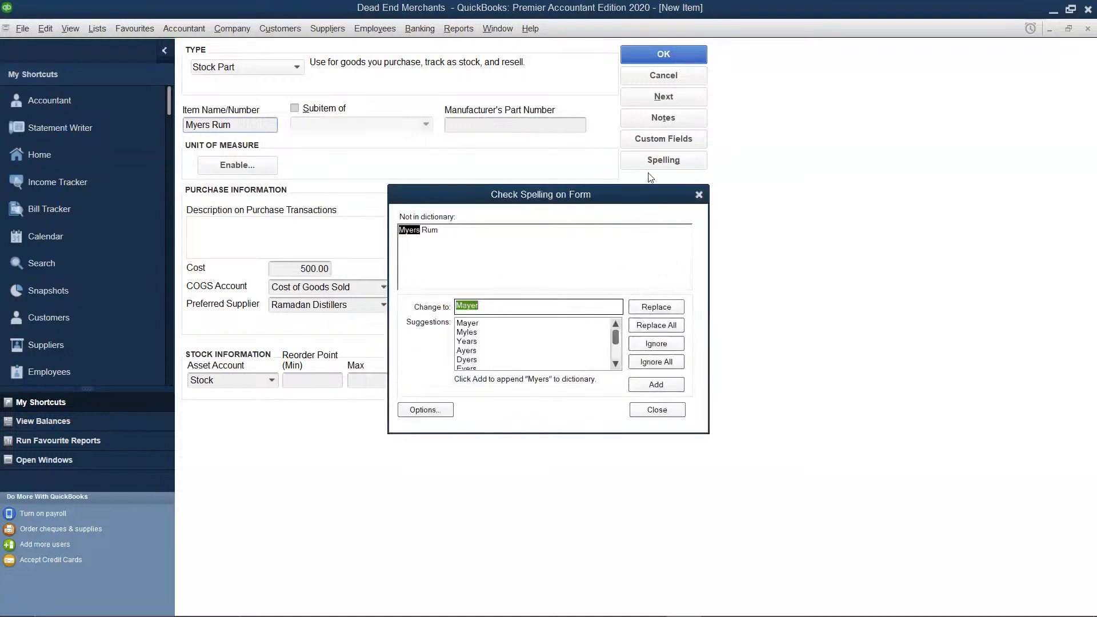
{"action": "left_click", "coordinate": [657, 361]}
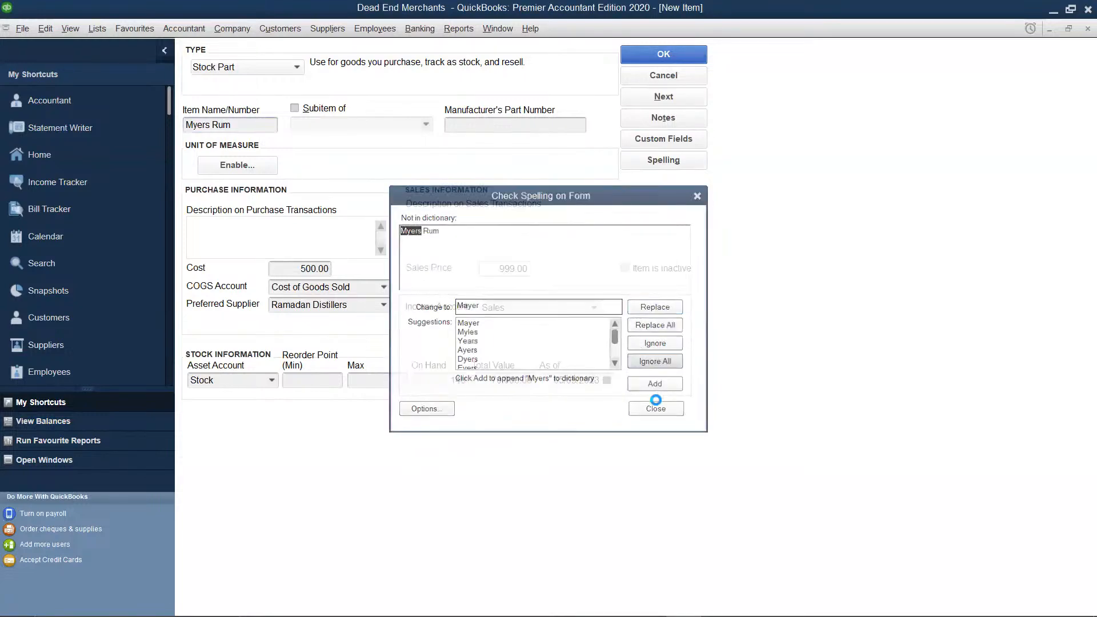
Create another Stock Part item and name it "Captain Morgan"
{"action": "left_click", "coordinate": [430, 273]}
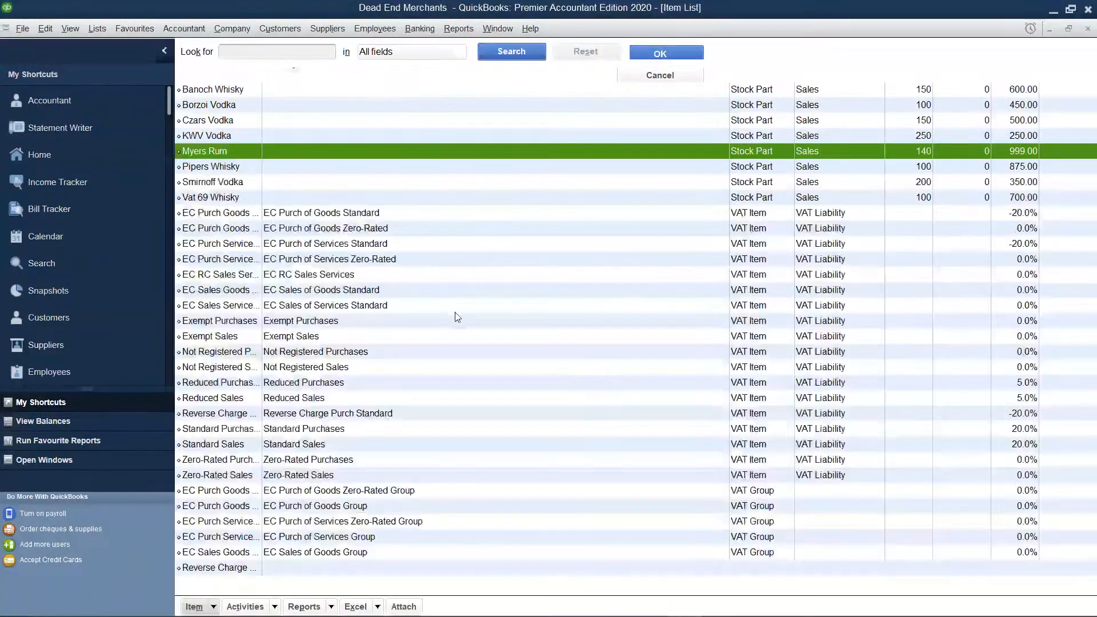
{"action": "key", "text": "ctrl+n"}
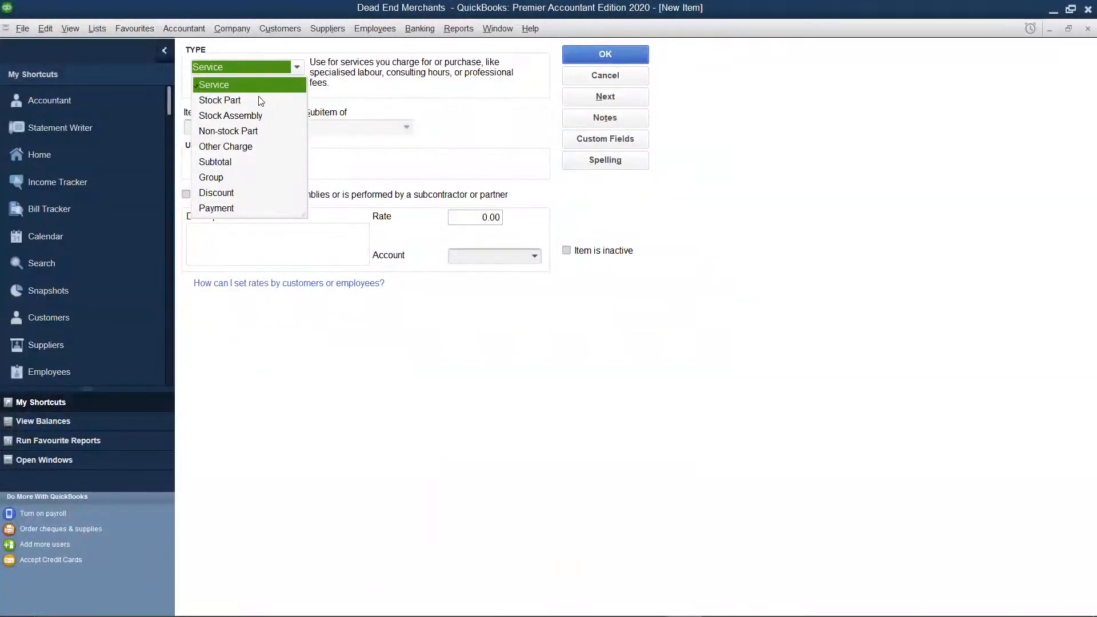
{"action": "left_click", "coordinate": [226, 100]}
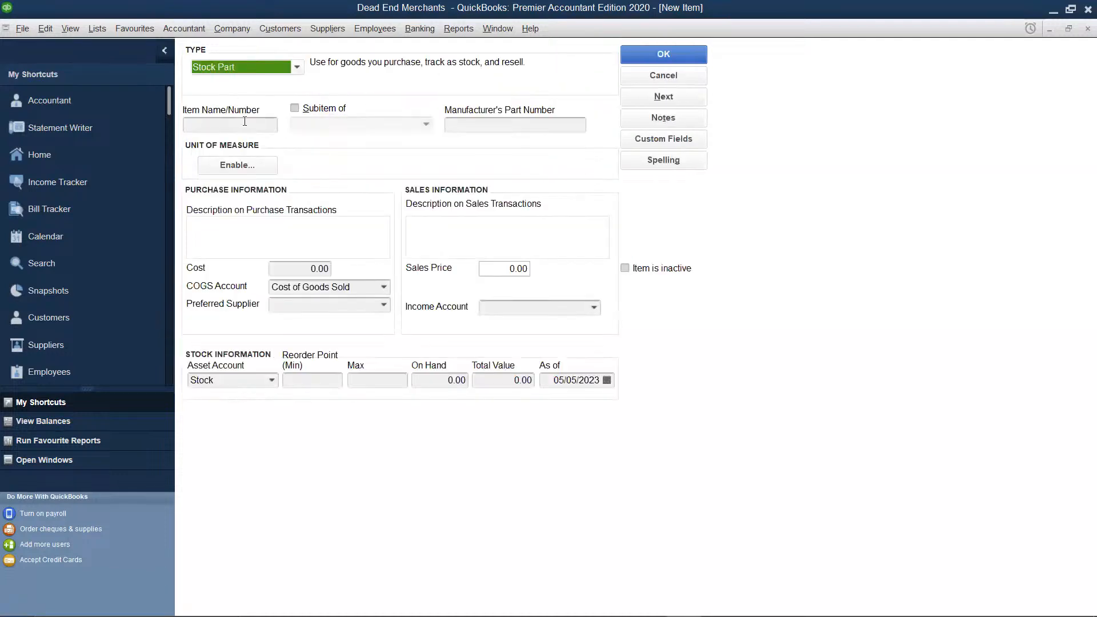
{"action": "left_click", "coordinate": [245, 123]}
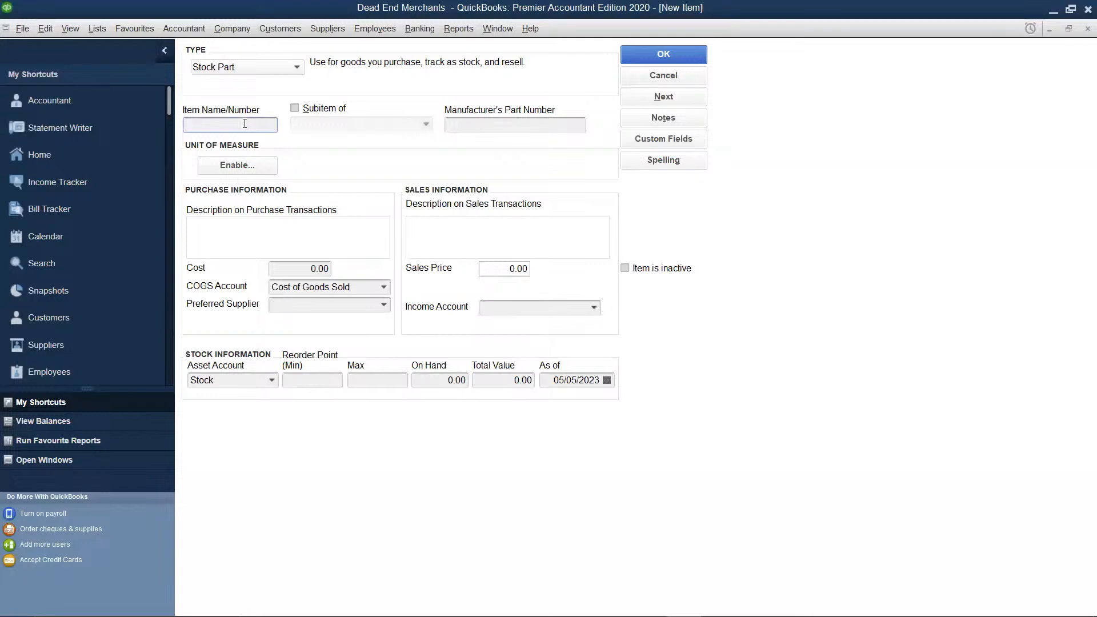
{"action": "type", "text": "Captain Morgan"}
Set Captain Morgan's purchase cost to 999 and its sales price to 1999
{"action": "left_click", "coordinate": [324, 269]}
{"action": "key", "text": "BackSpace"}
{"action": "key", "text": "BackSpace"}
{"action": "key", "text": "BackSpace"}
{"action": "key", "text": "BackSpace"}
{"action": "type", "text": "999"}
{"action": "left_click", "coordinate": [527, 269]}
{"action": "key", "text": "BackSpace"}
{"action": "key", "text": "BackSpace"}
{"action": "key", "text": "BackSpace"}
{"action": "key", "text": "BackSpace"}
{"action": "type", "text": "1999"}
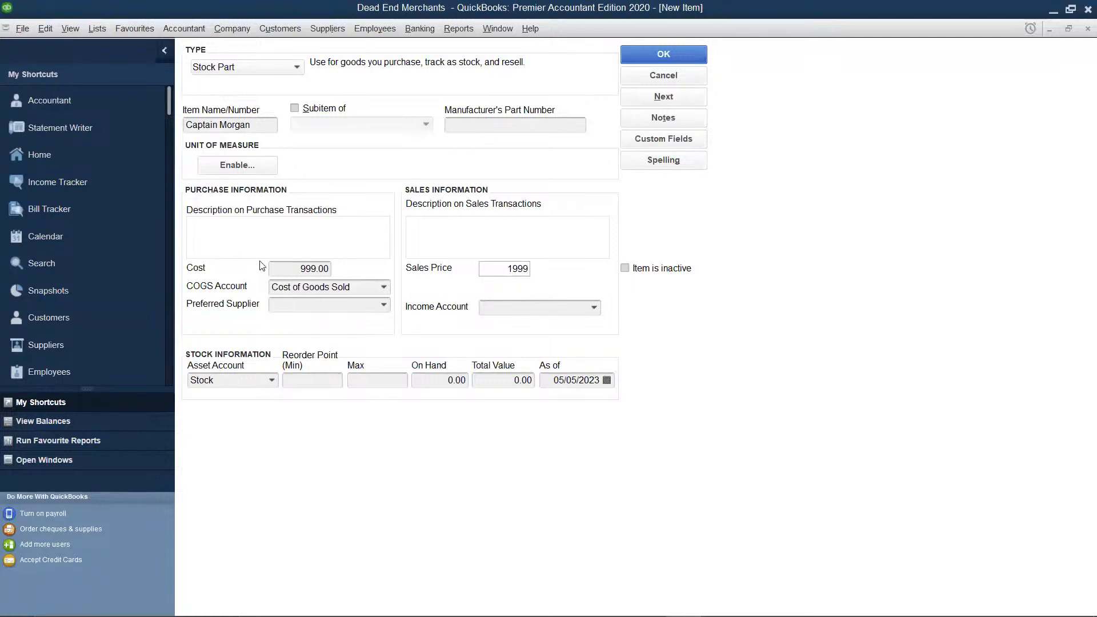
Assign Sales as Captain Morgan's income account and Bovi Int as its preferred supplier
{"action": "left_click", "coordinate": [595, 309]}
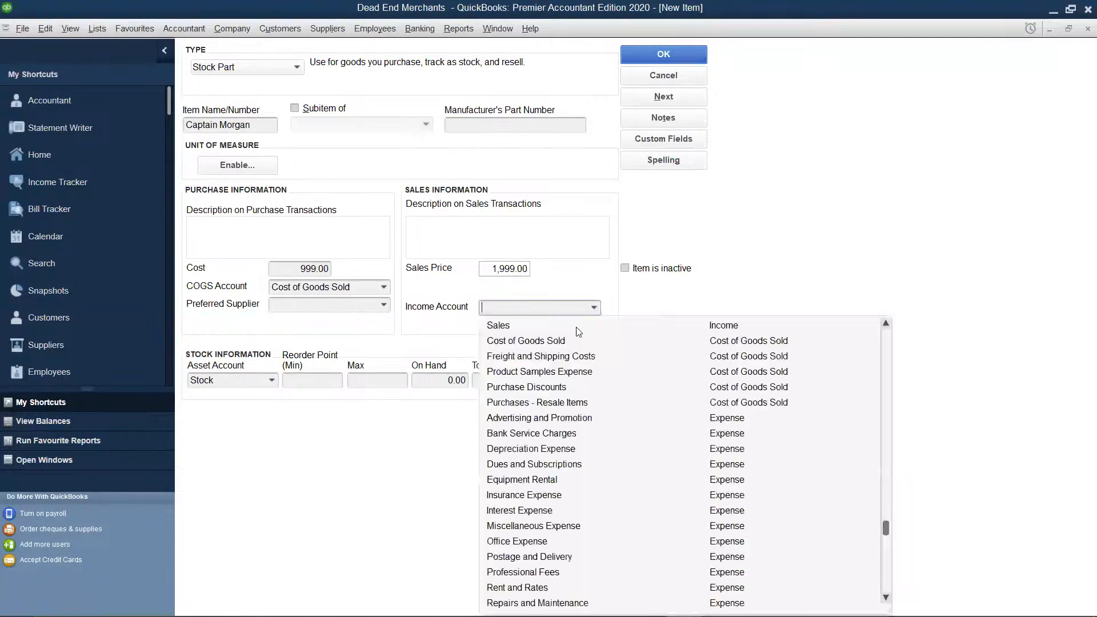
{"action": "left_click", "coordinate": [543, 325]}
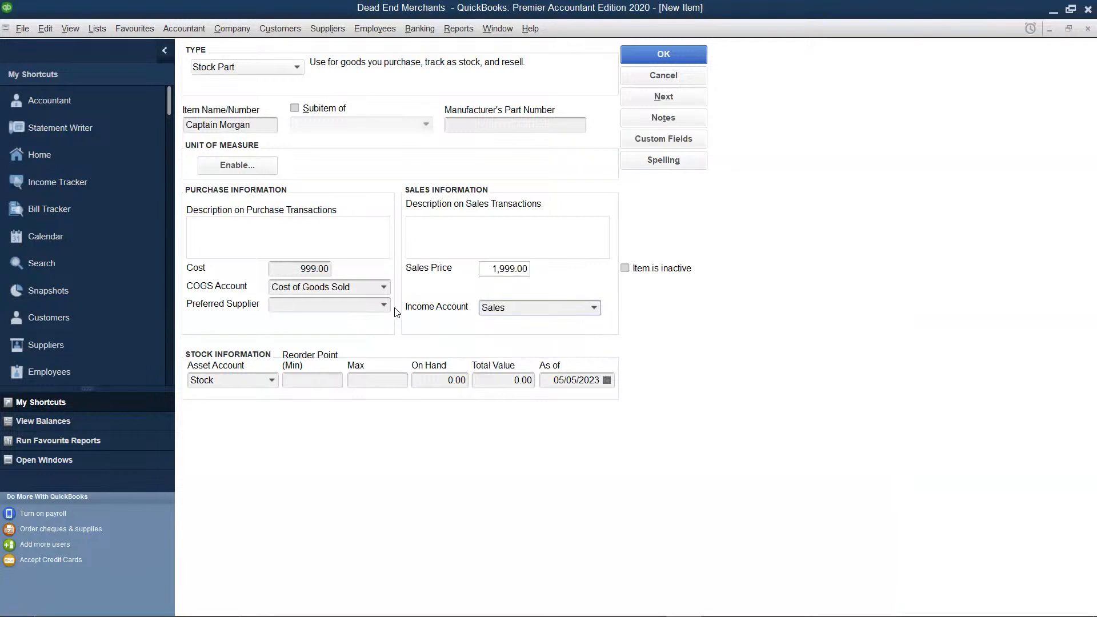
{"action": "left_click", "coordinate": [386, 306]}
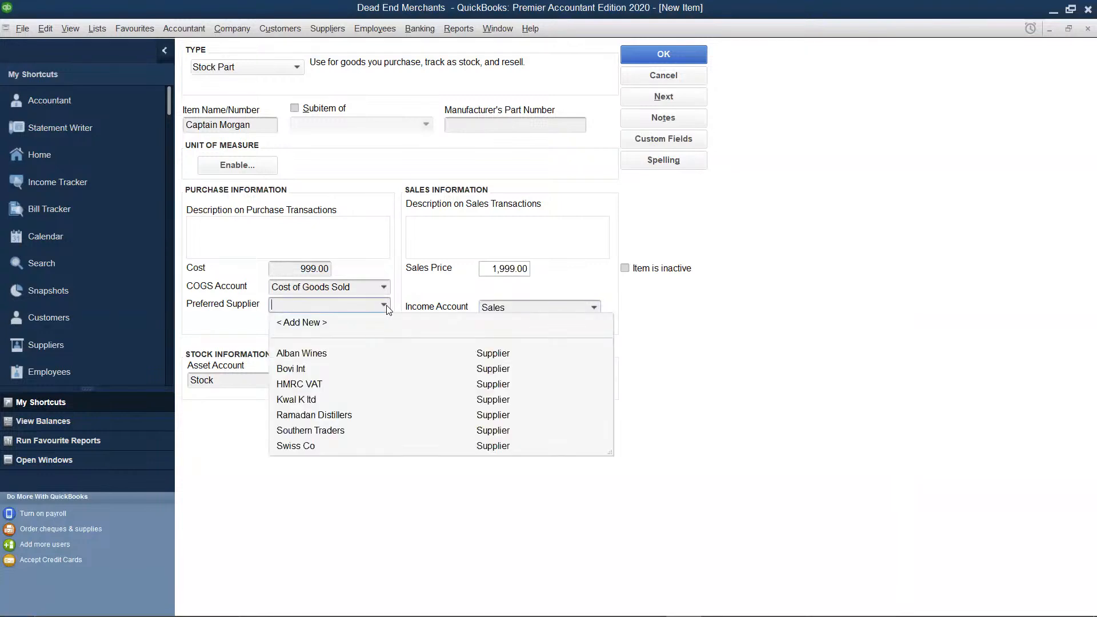
{"action": "left_click", "coordinate": [294, 369]}
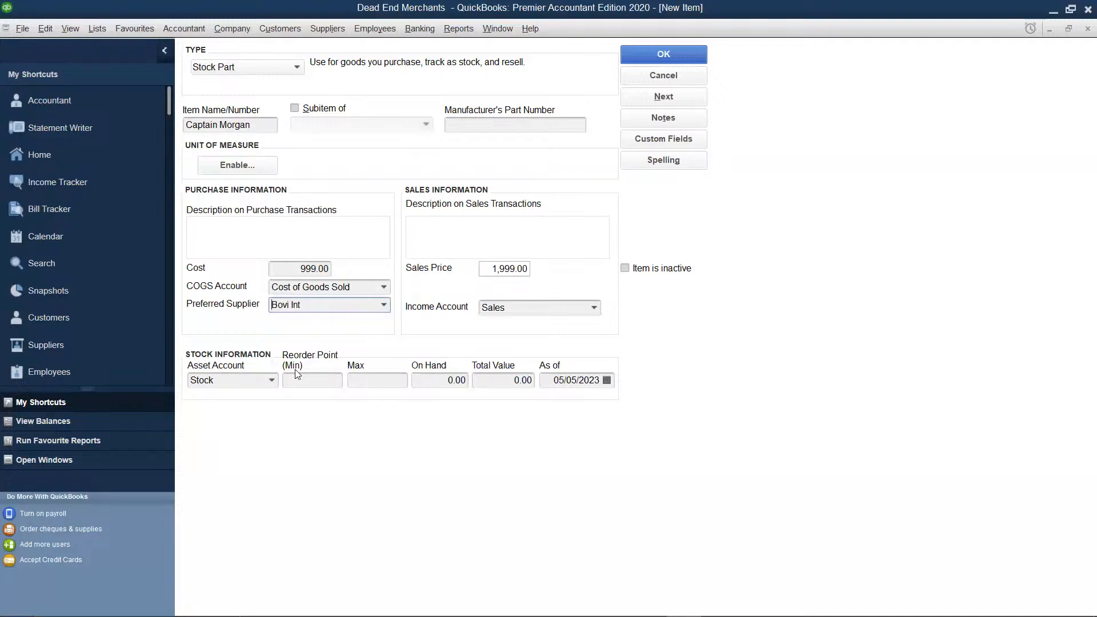
Set Captain Morgan's on-hand quantity to 170 and save the item
{"action": "left_click", "coordinate": [467, 382]}
{"action": "key", "text": "BackSpace"}
{"action": "key", "text": "BackSpace"}
{"action": "key", "text": "BackSpace"}
{"action": "key", "text": "BackSpace"}
{"action": "type", "text": "170"}
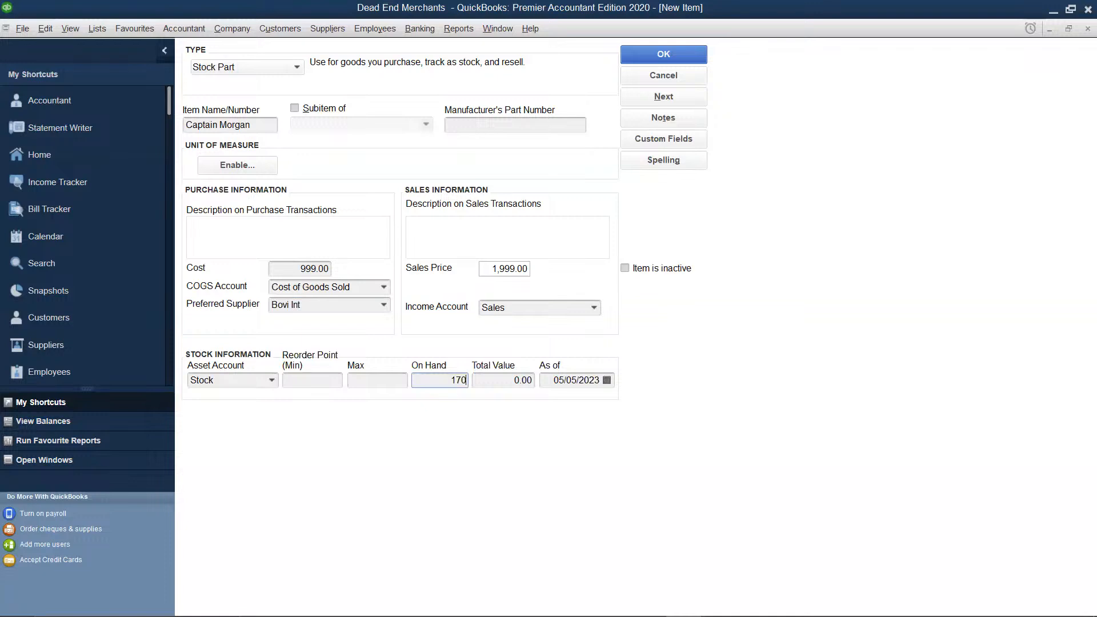
{"action": "left_click", "coordinate": [490, 380]}
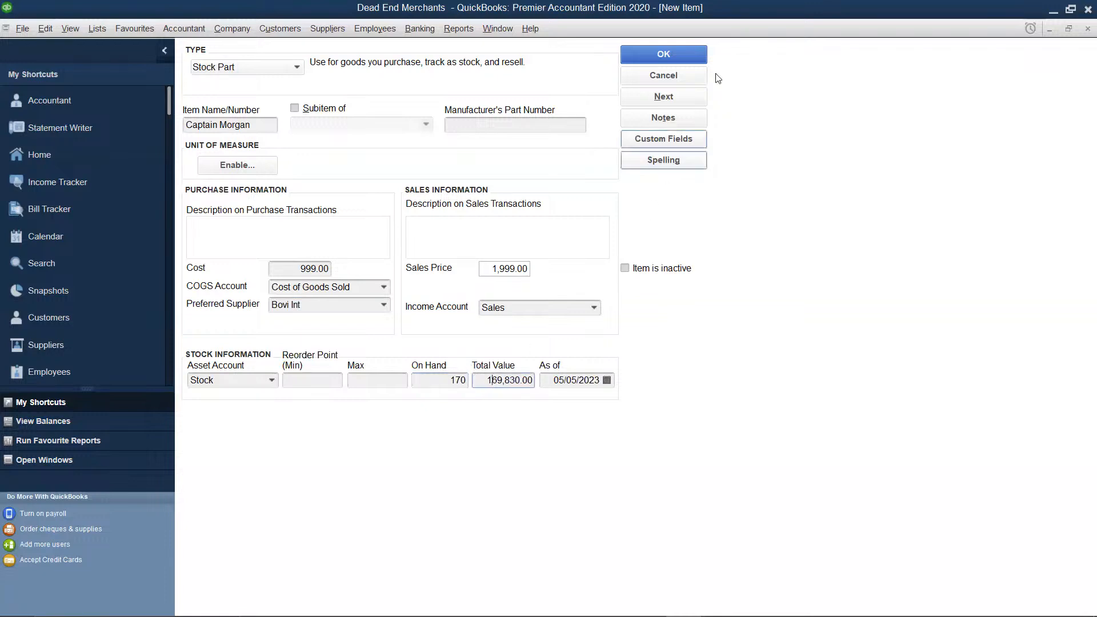
{"action": "left_click", "coordinate": [697, 60]}
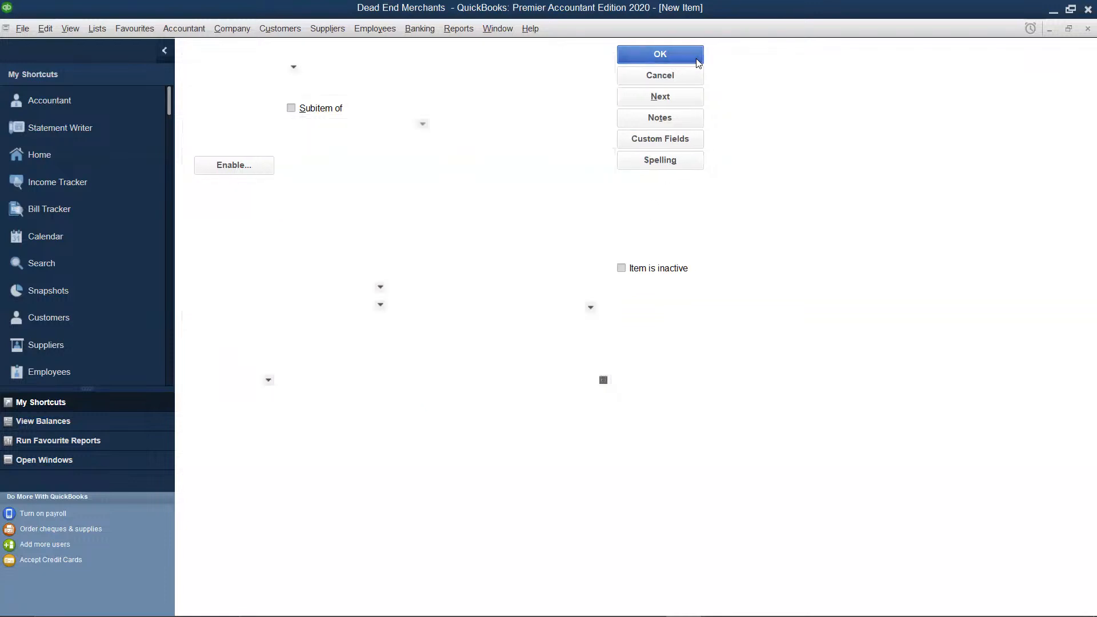
Create another Stock Part item and name it "KWV Brandy"
{"action": "right_click", "coordinate": [477, 246]}
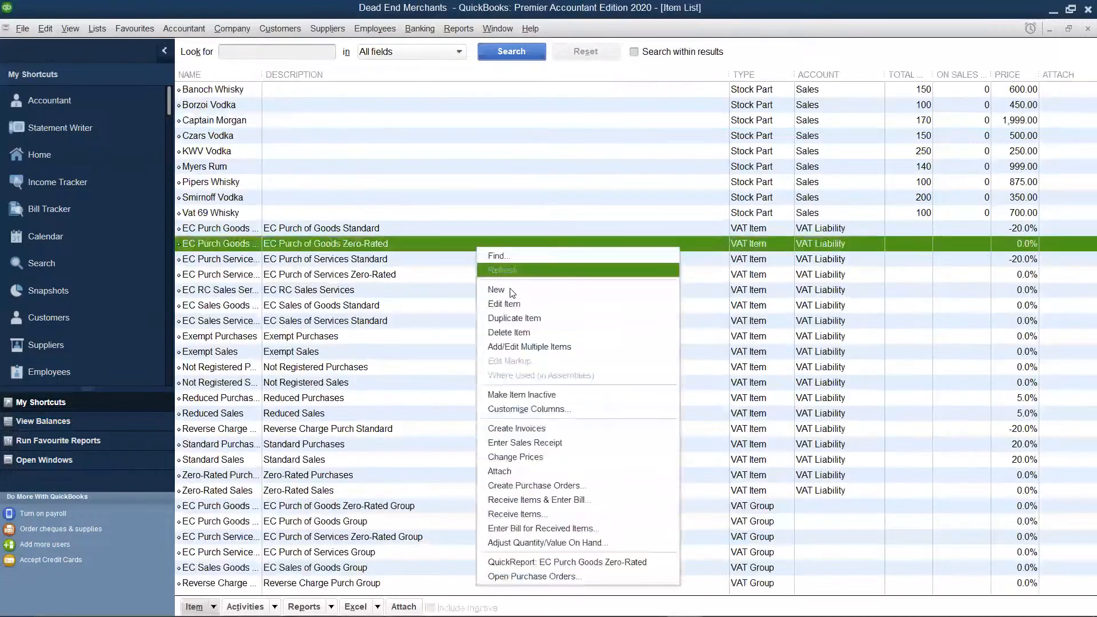
{"action": "left_click", "coordinate": [508, 289]}
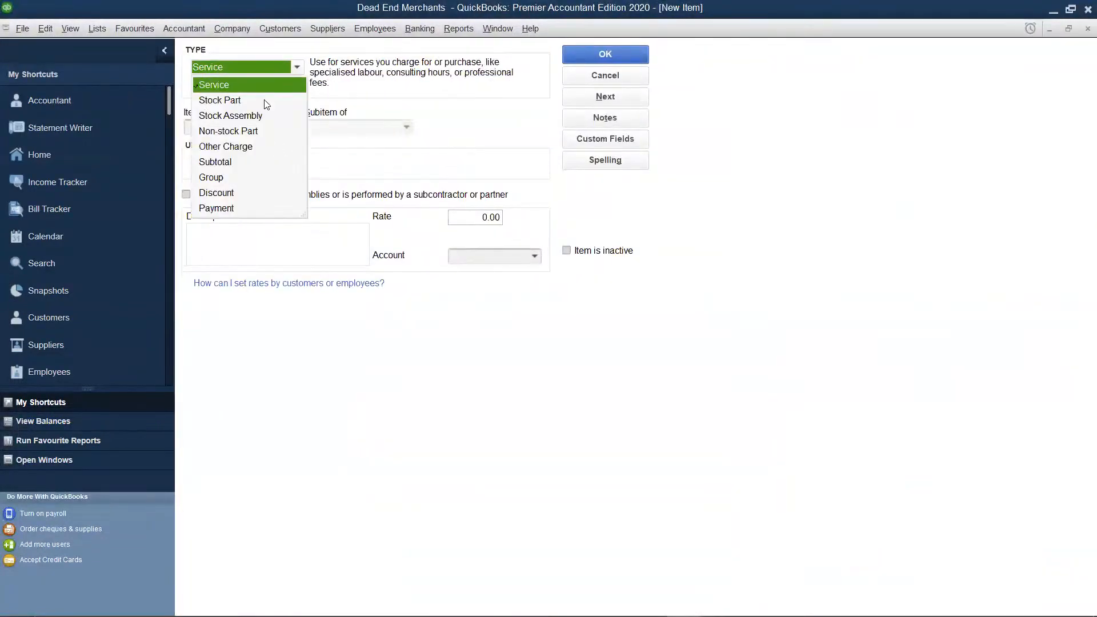
{"action": "left_click", "coordinate": [259, 101]}
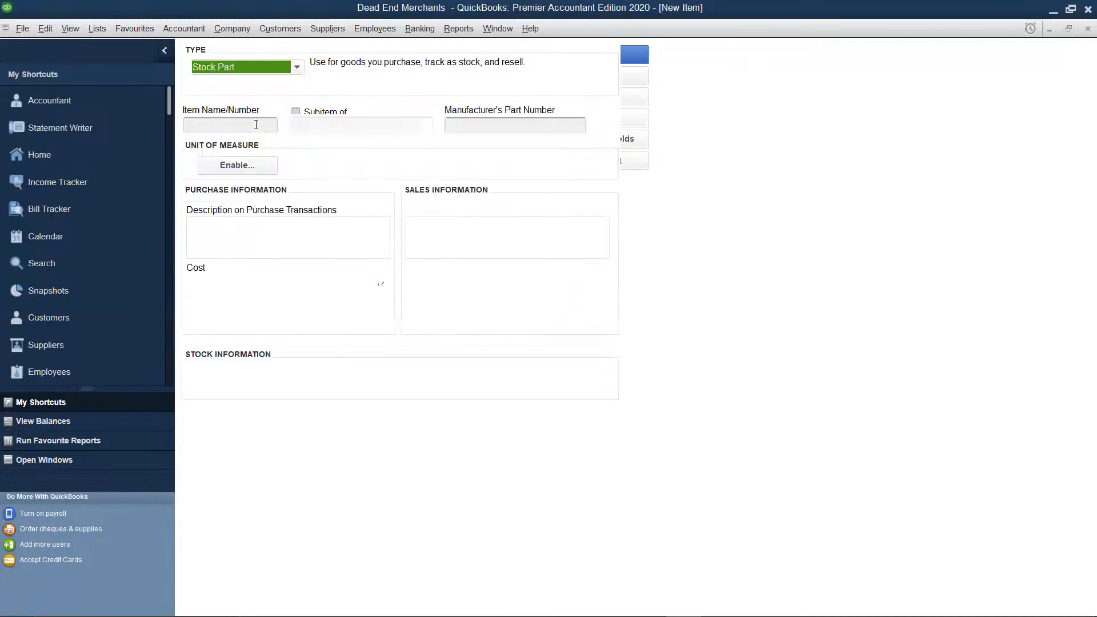
{"action": "left_click", "coordinate": [256, 124]}
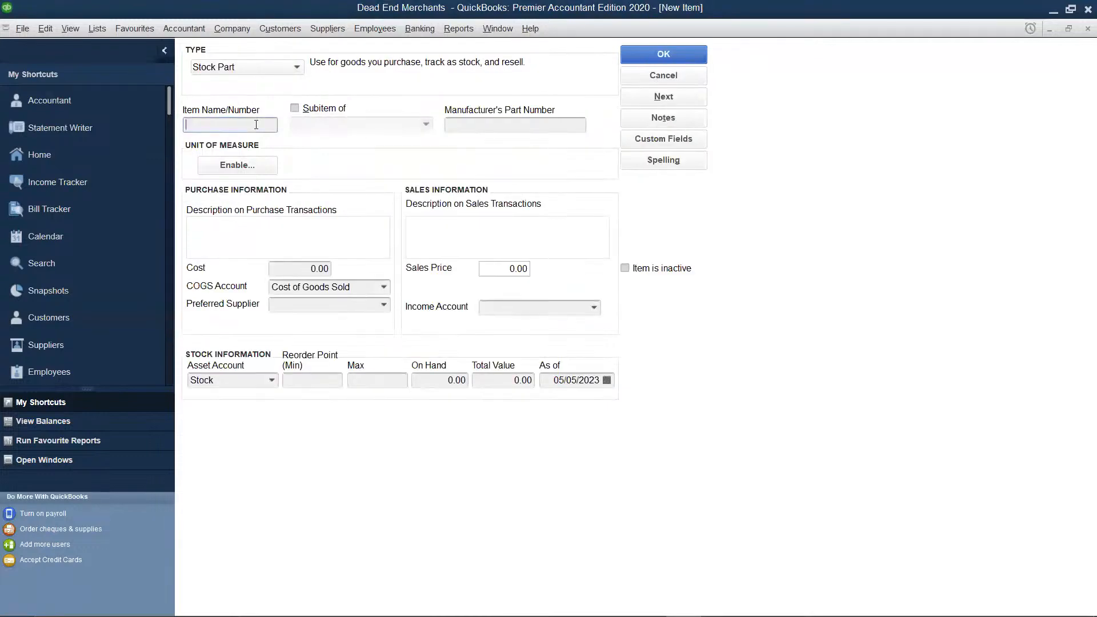
{"action": "type", "text": "KWV Brandy"}
Set KWV Brandy's purchase cost to 500 and its sales price to 1000
{"action": "left_click_drag", "start_coordinate": [326, 268], "coordinate": [331, 270]}
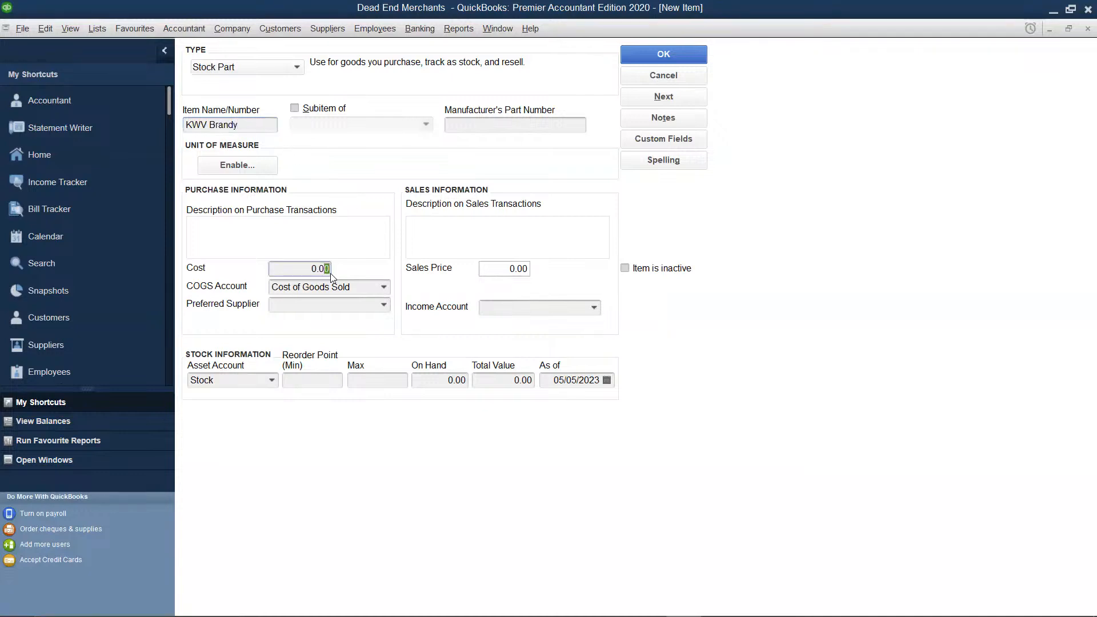
{"action": "key", "text": "BackSpace"}
{"action": "key", "text": "BackSpace"}
{"action": "key", "text": "BackSpace"}
{"action": "type", "text": "500"}
{"action": "left_click", "coordinate": [526, 269]}
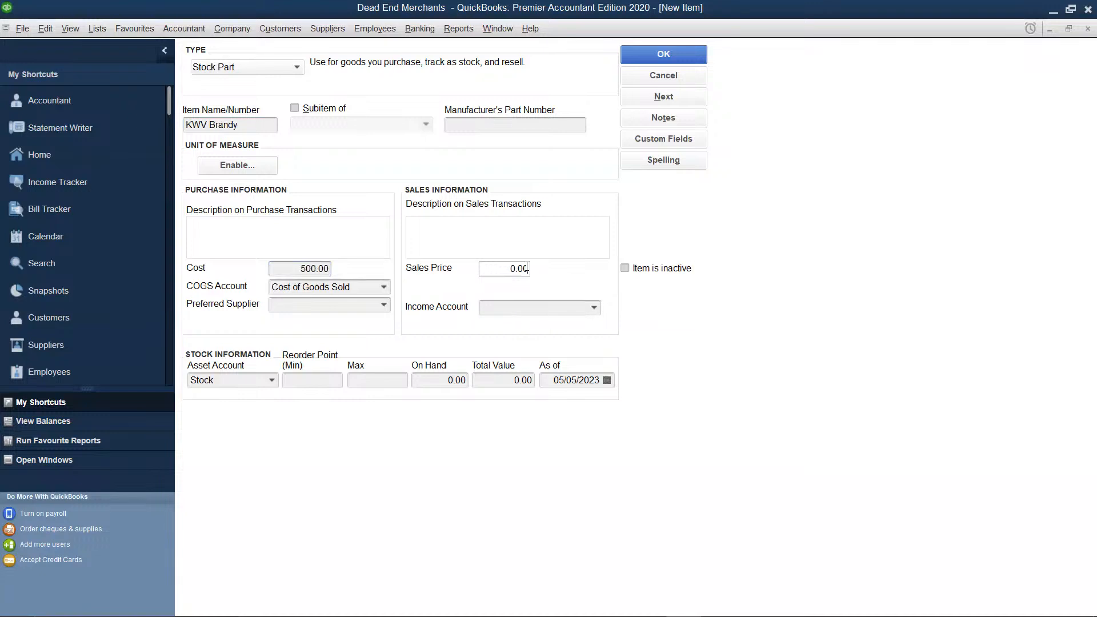
{"action": "key", "text": "BackSpace"}
{"action": "key", "text": "BackSpace"}
{"action": "key", "text": "BackSpace"}
{"action": "key", "text": "BackSpace"}
{"action": "type", "text": "1000"}
Assign Sales as KWV Brandy's income account and Southern Traders as its preferred supplier
{"action": "left_click", "coordinate": [523, 308]}
{"action": "left_click", "coordinate": [594, 310]}
{"action": "left_click", "coordinate": [586, 323]}
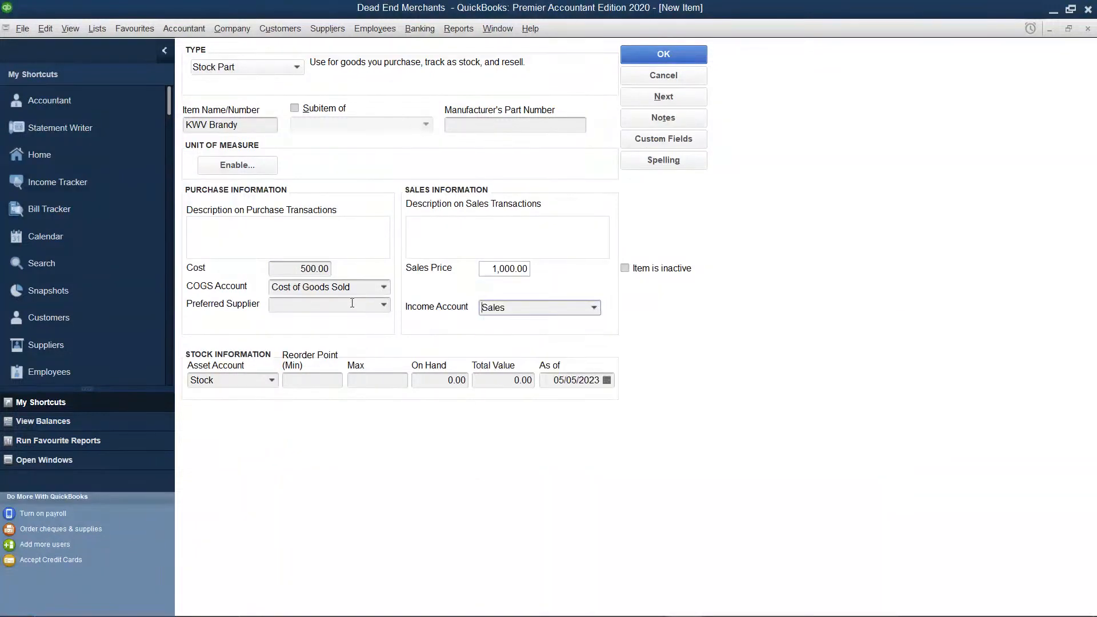
{"action": "left_click", "coordinate": [385, 305]}
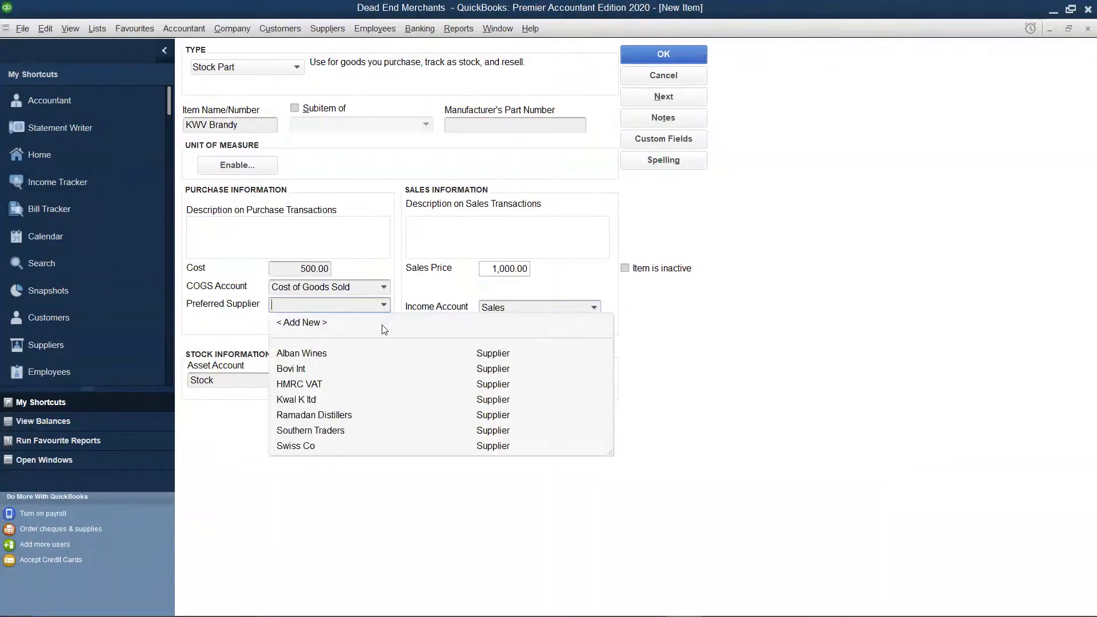
{"action": "left_click", "coordinate": [309, 430]}
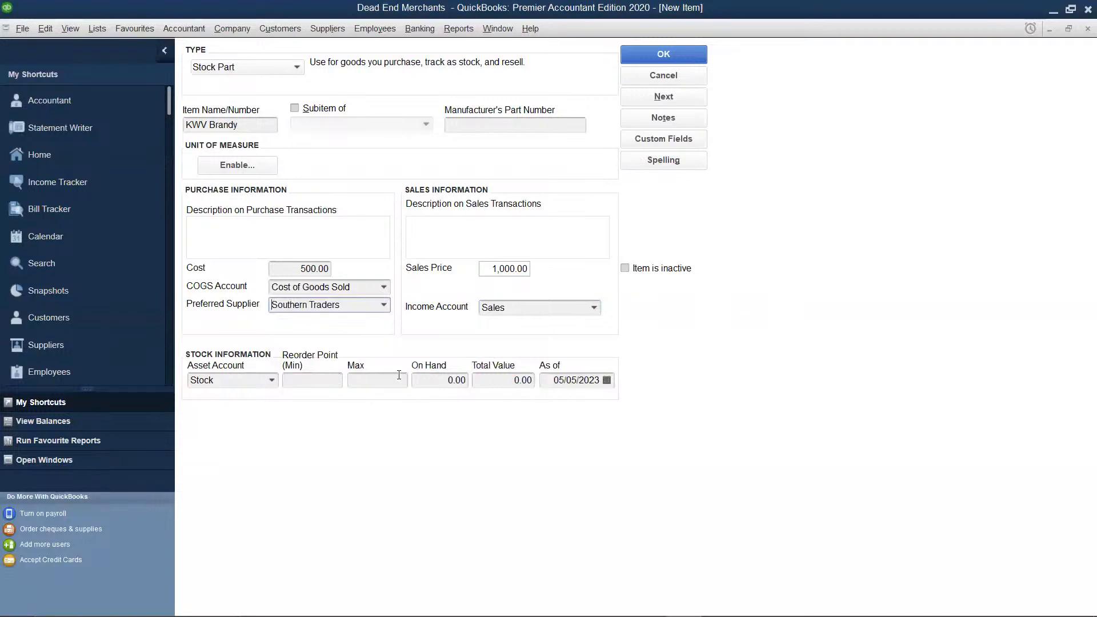
Set KWV Brandy's on-hand quantity to 100 and save the item, ignoring the spelling suggestions
{"action": "left_click", "coordinate": [466, 382]}
{"action": "type", "text": "100"}
{"action": "left_click", "coordinate": [520, 379]}
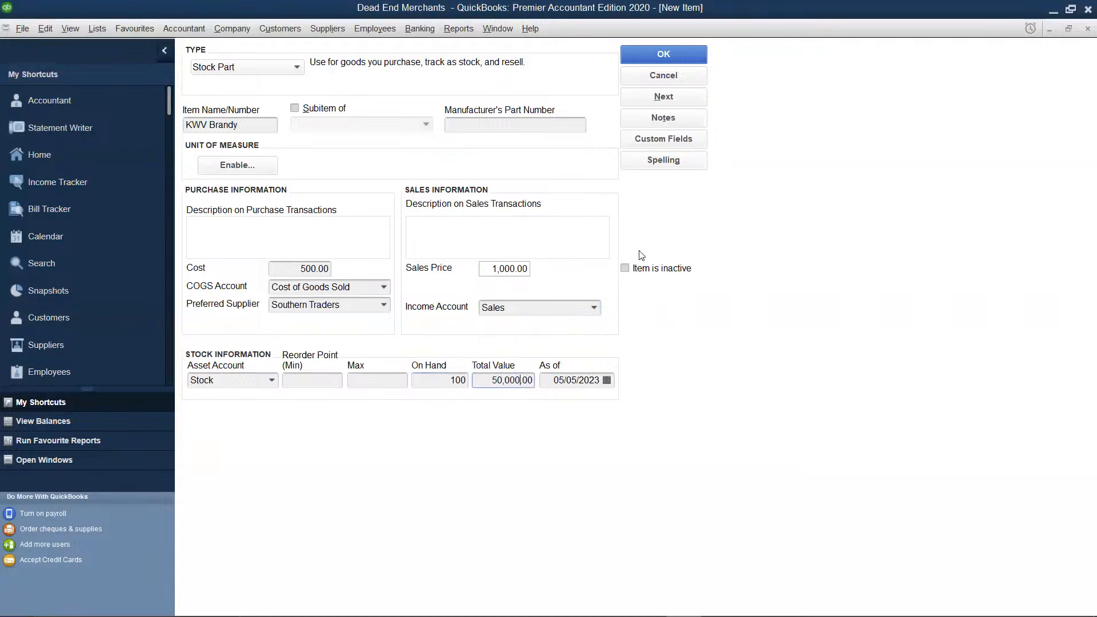
{"action": "left_click", "coordinate": [685, 60]}
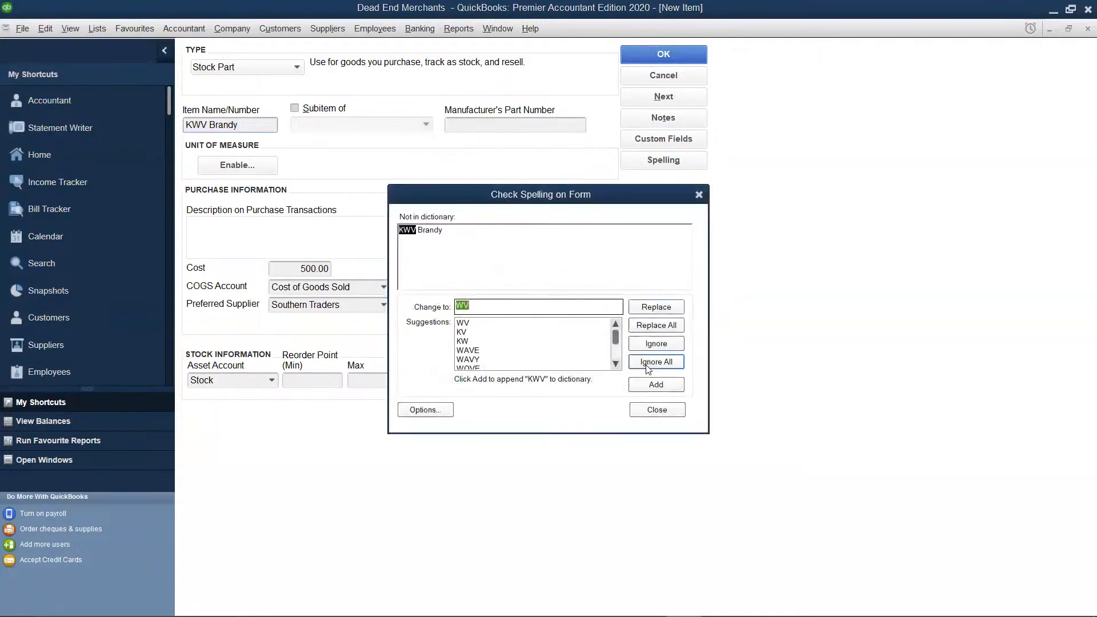
{"action": "left_click", "coordinate": [644, 366]}
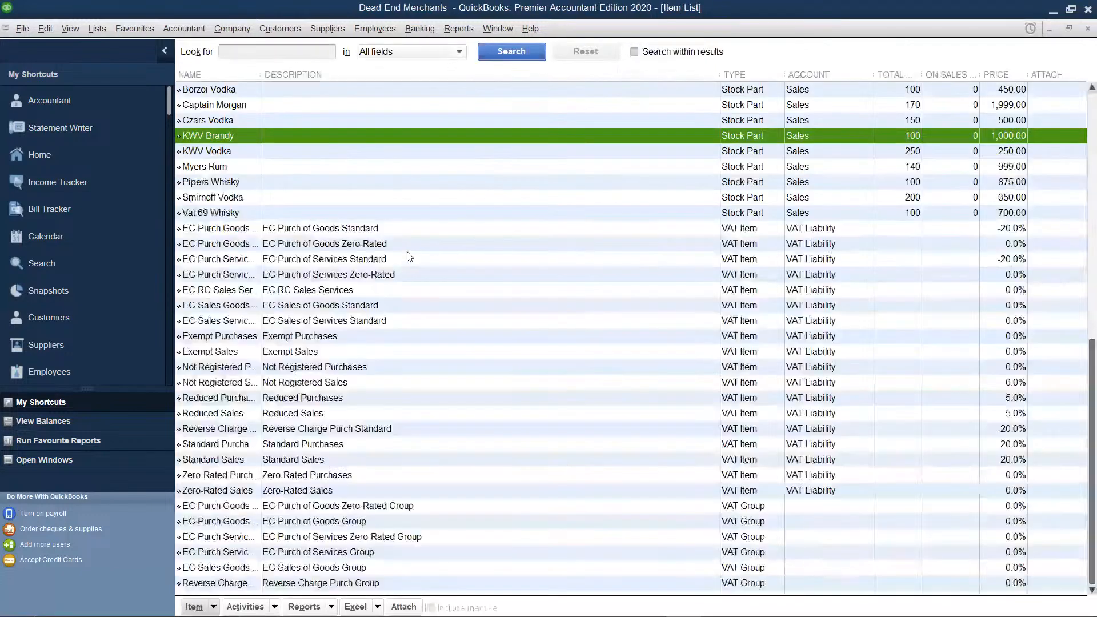
Create another Stock Part item and name it "Chivas Brandy"
{"action": "right_click", "coordinate": [410, 258]}
{"action": "left_click", "coordinate": [429, 290]}
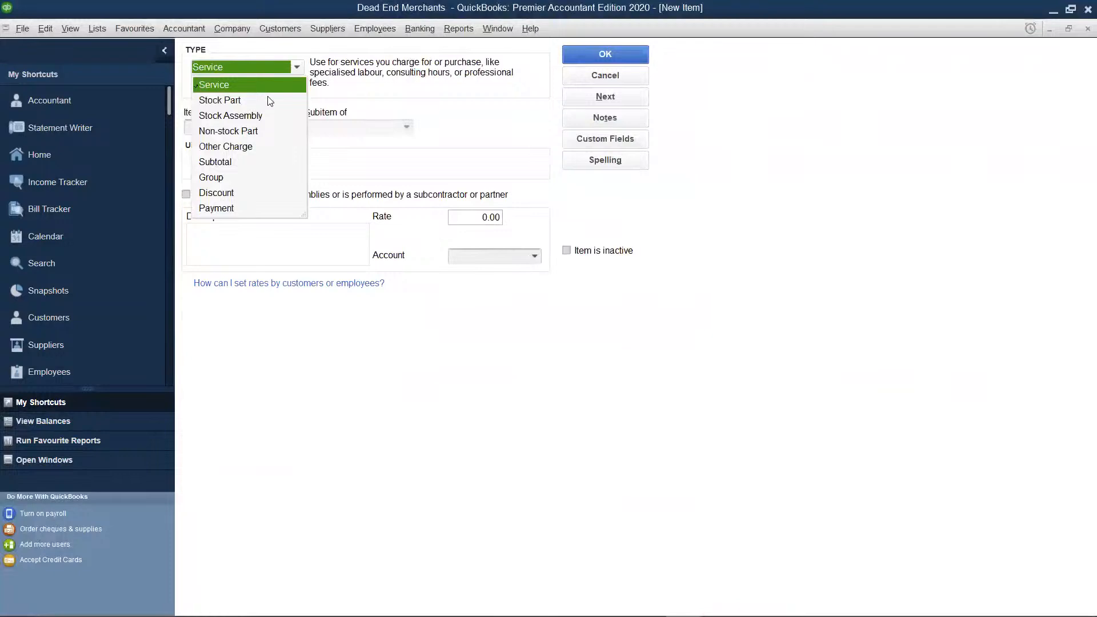
{"action": "left_click", "coordinate": [258, 101]}
{"action": "left_click", "coordinate": [249, 122]}
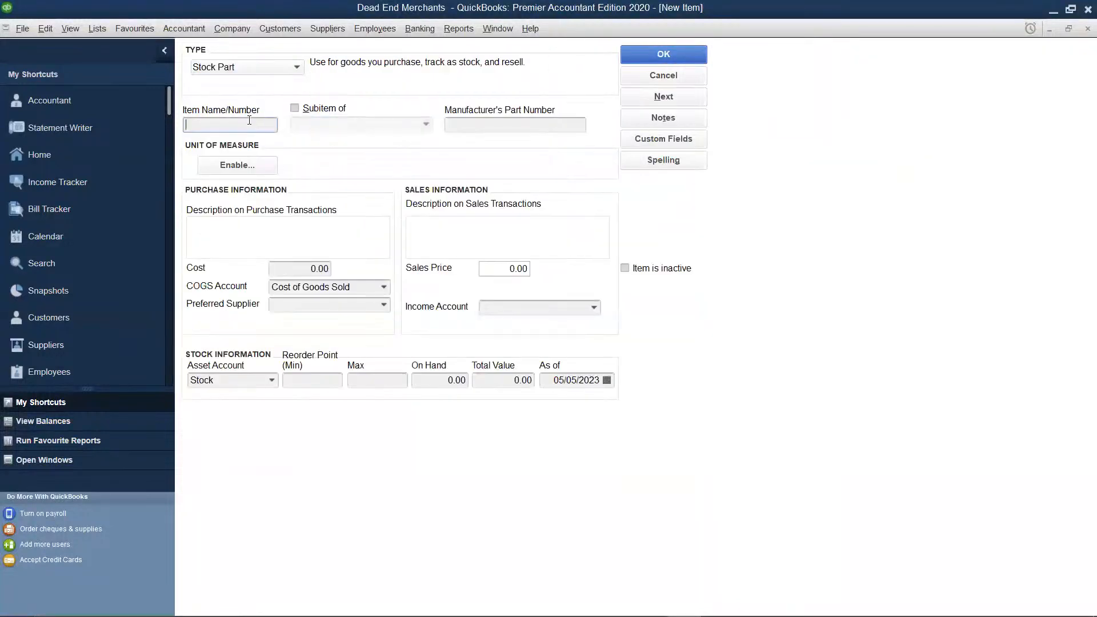
{"action": "type", "text": "Chivas Brandy"}
Set Chivas Brandy's purchase cost to 399 and its sales price to 670
{"action": "left_click", "coordinate": [324, 267]}
{"action": "key", "text": "BackSpace"}
{"action": "key", "text": "BackSpace"}
{"action": "key", "text": "BackSpace"}
{"action": "key", "text": "BackSpace"}
{"action": "type", "text": "3999"}
{"action": "key", "text": "BackSpace"}
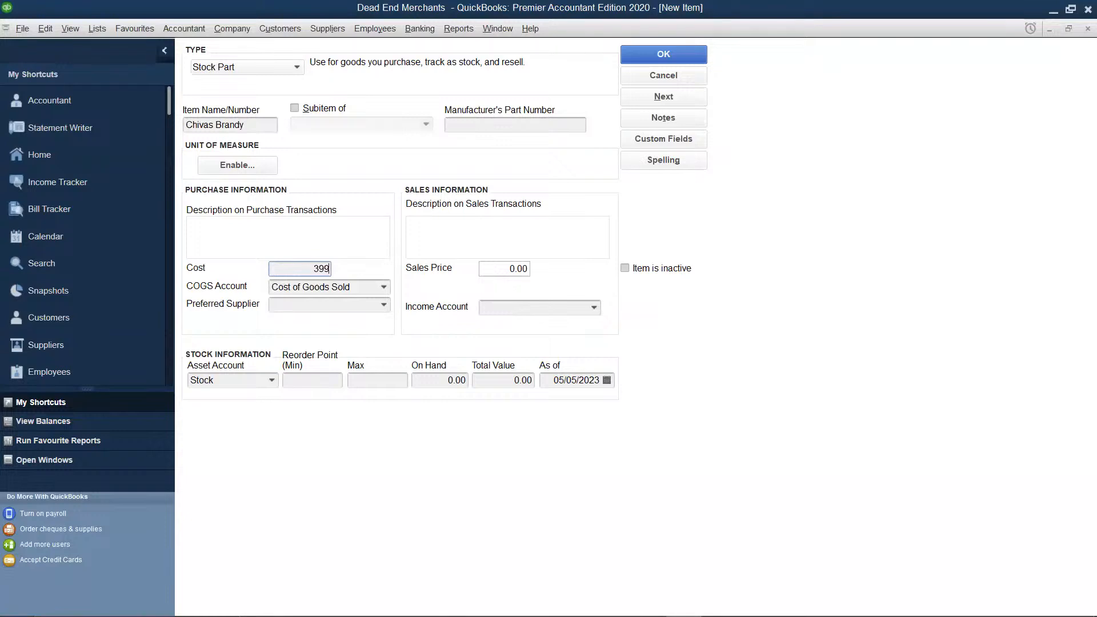
{"action": "left_click", "coordinate": [526, 268]}
{"action": "key", "text": "BackSpace"}
{"action": "key", "text": "BackSpace"}
{"action": "key", "text": "BackSpace"}
{"action": "key", "text": "BackSpace"}
{"action": "type", "text": "670"}
Assign Sales as Chivas Brandy's income account and Southern Traders as its preferred supplier
{"action": "left_click", "coordinate": [595, 308]}
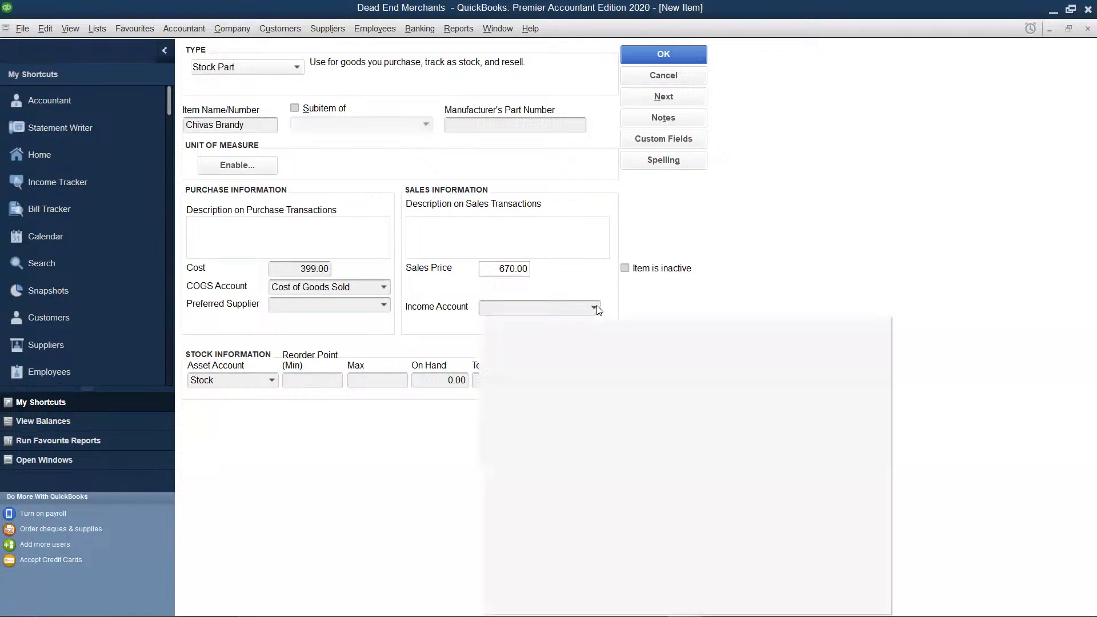
{"action": "left_click", "coordinate": [558, 323]}
{"action": "left_click", "coordinate": [386, 308]}
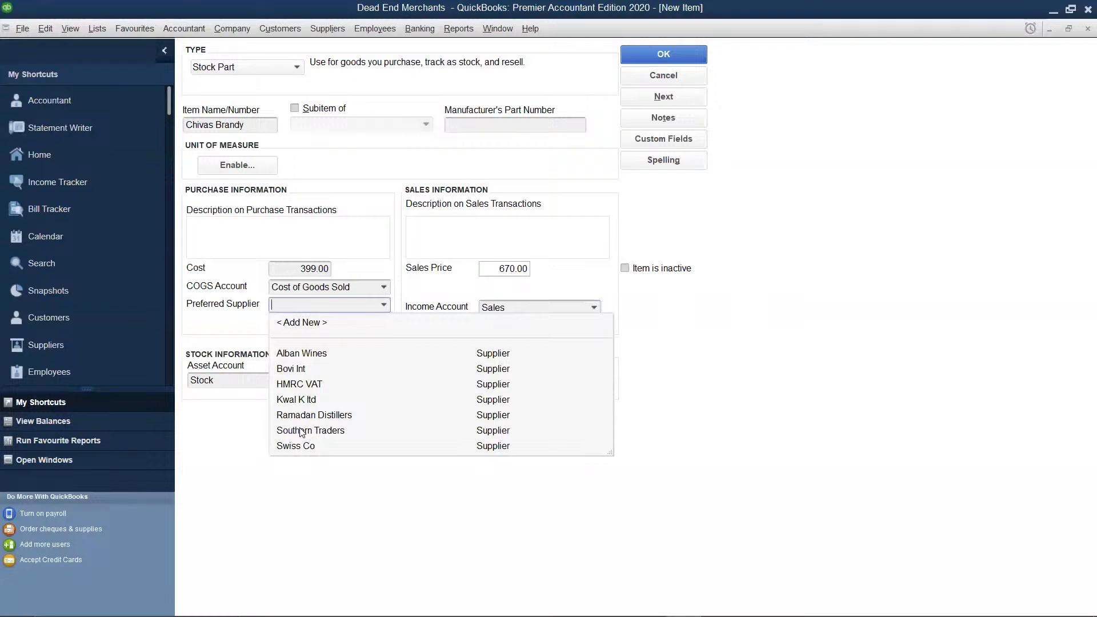
{"action": "left_click", "coordinate": [301, 432]}
Set Chivas Brandy's on-hand quantity to 220 and save the item, ignoring the spelling suggestions
{"action": "left_click", "coordinate": [460, 381]}
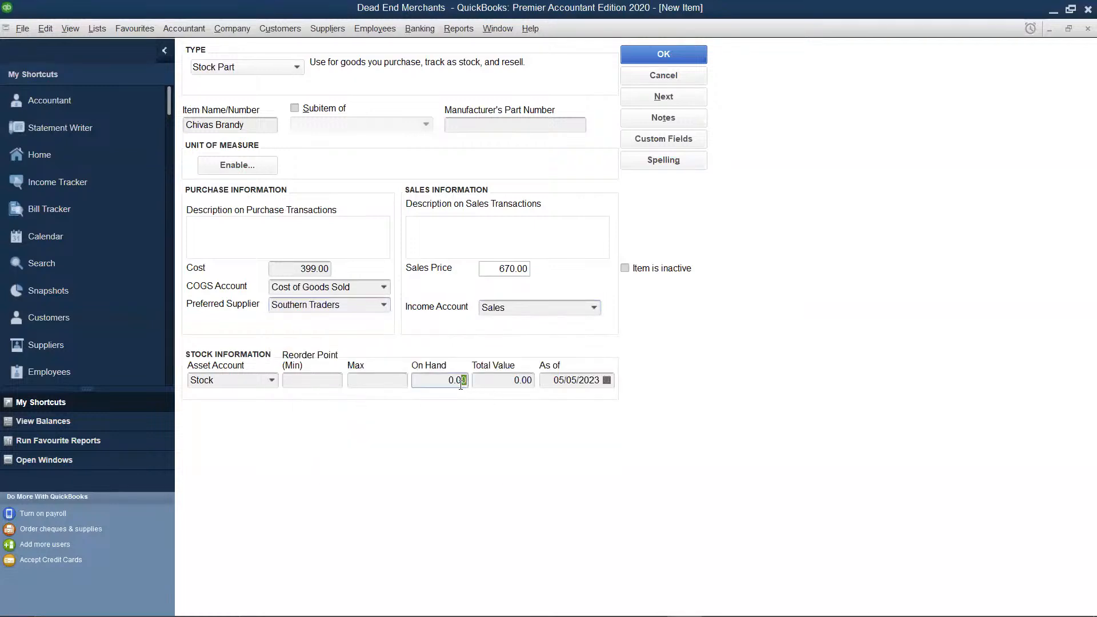
{"action": "key", "text": "BackSpace"}
{"action": "key", "text": "BackSpace"}
{"action": "key", "text": "BackSpace"}
{"action": "key", "text": "BackSpace"}
{"action": "type", "text": "220"}
{"action": "left_click", "coordinate": [498, 384]}
{"action": "left_click", "coordinate": [659, 97]}
{"action": "left_click", "coordinate": [658, 364]}
{"action": "key", "text": "Return"}
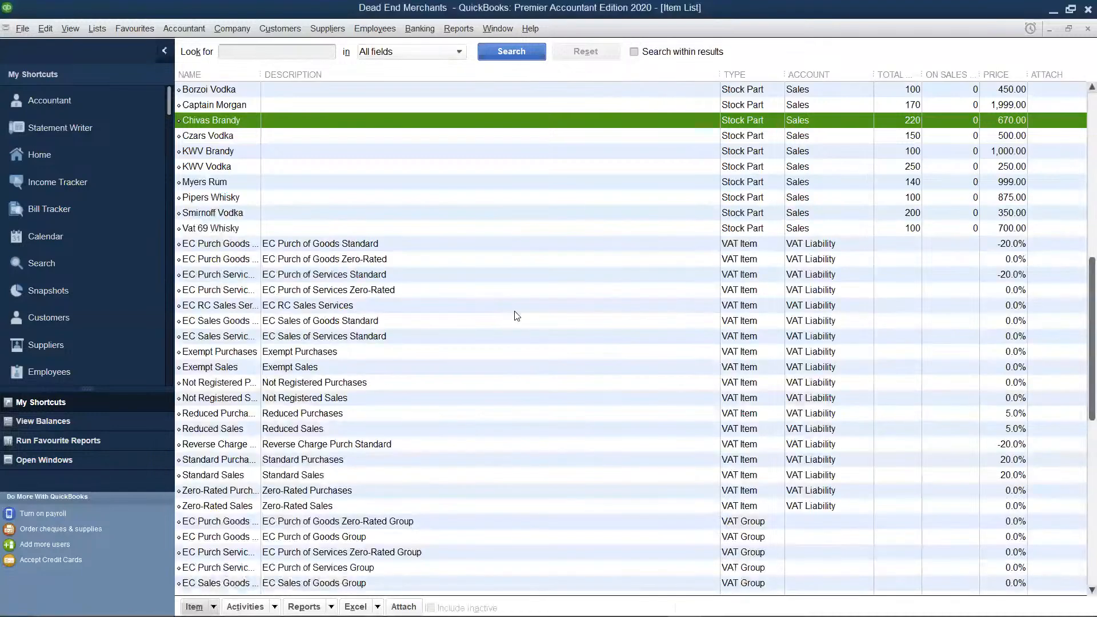
Create another Stock Part item and name it "Cognac Brandy"
{"action": "right_click", "coordinate": [515, 311]}
{"action": "left_click", "coordinate": [518, 318]}
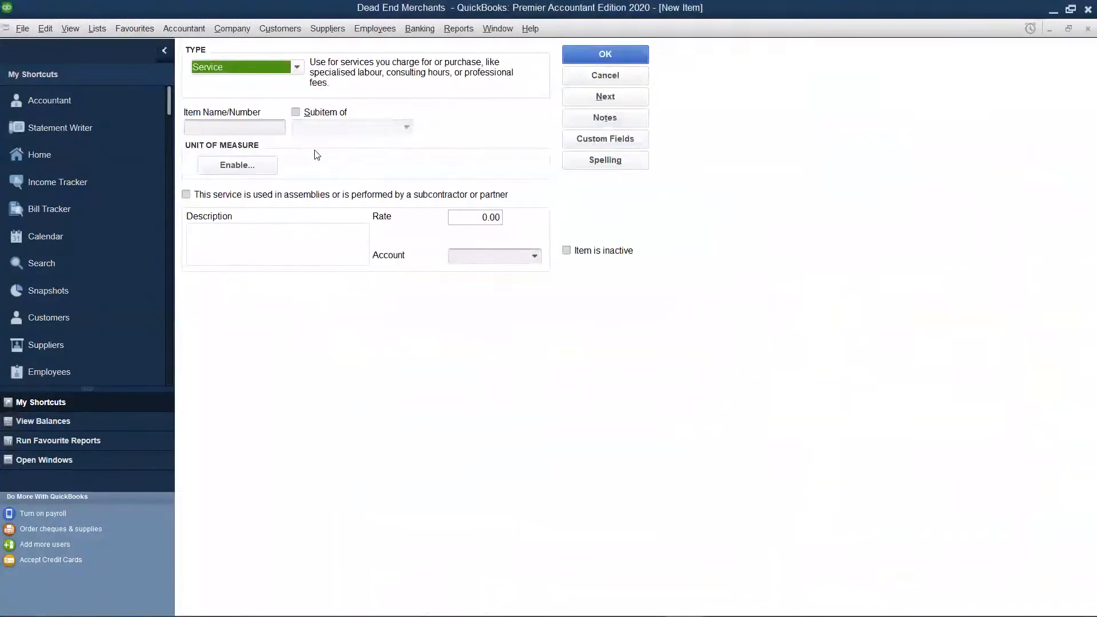
{"action": "left_click", "coordinate": [243, 67]}
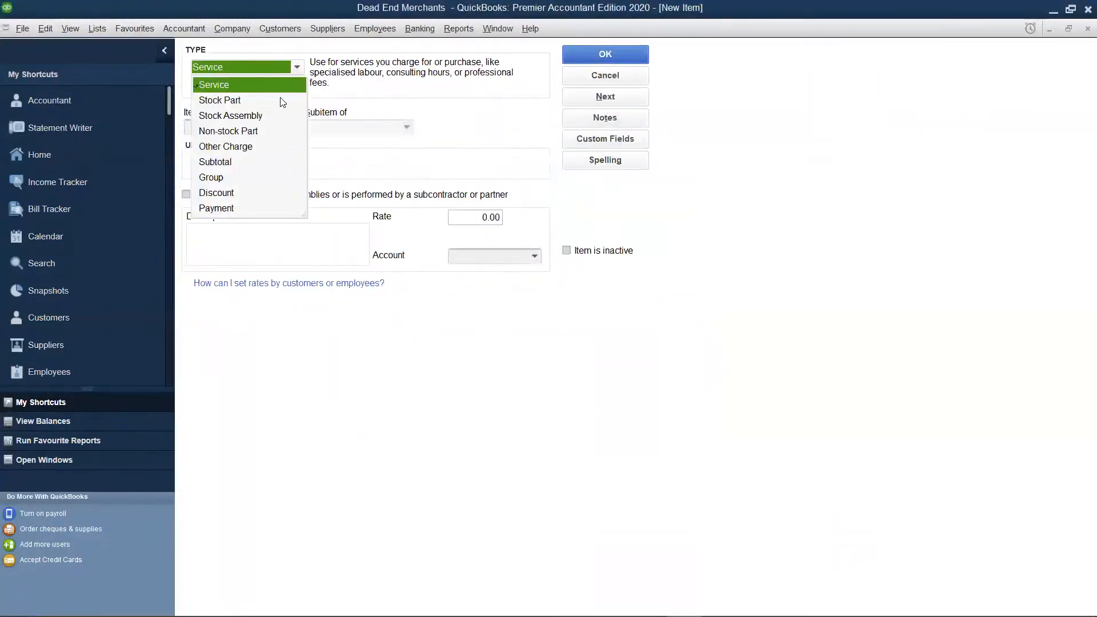
{"action": "left_click", "coordinate": [250, 99]}
{"action": "left_click", "coordinate": [256, 125]}
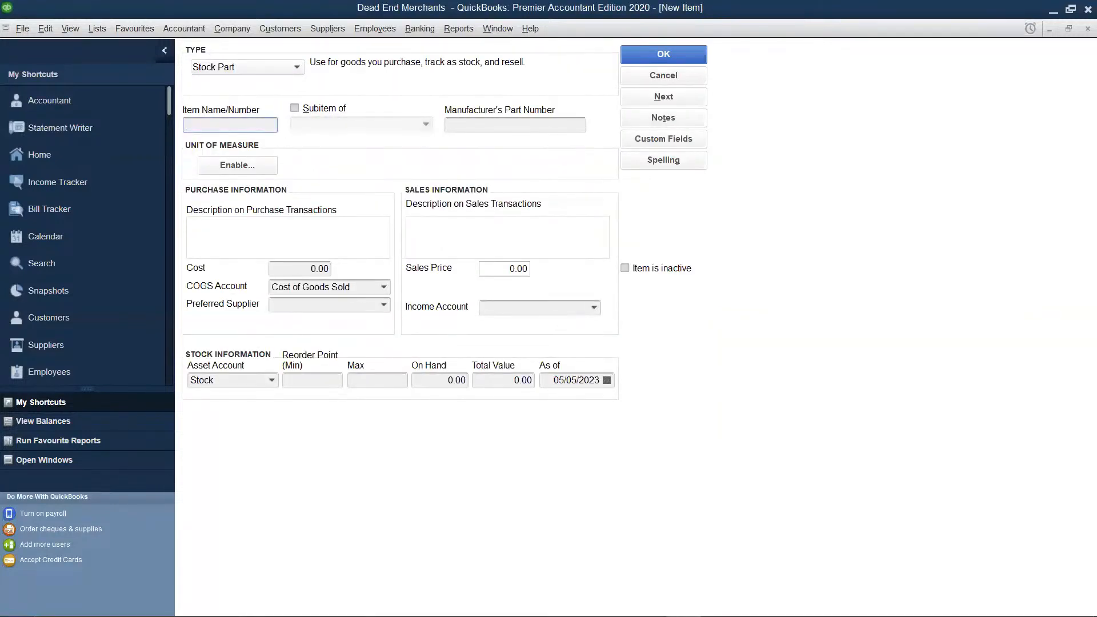
{"action": "type", "text": "Cognac Brandy"}
Set Cognac Brandy's purchase cost to 700 and its sales price to 3570
{"action": "left_click", "coordinate": [332, 266]}
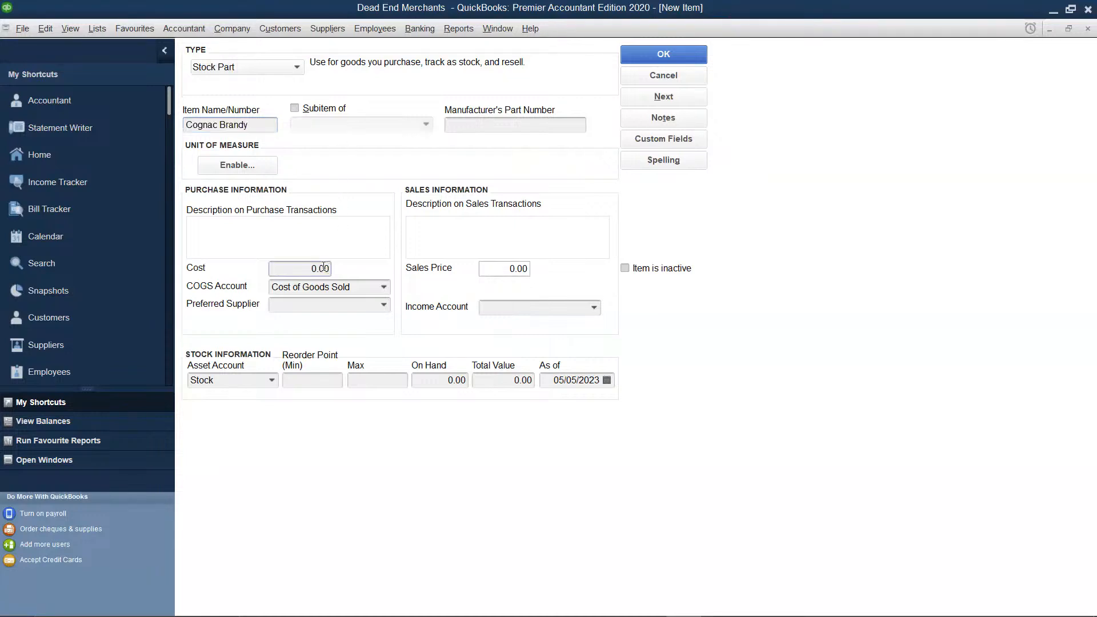
{"action": "key", "text": "BackSpace"}
{"action": "type", "text": "700"}
{"action": "left_click", "coordinate": [524, 268]}
{"action": "key", "text": "BackSpace"}
{"action": "type", "text": "3570"}
Assign Sales as Cognac Brandy's income account and Ramadan Distillers as its preferred supplier
{"action": "left_click", "coordinate": [595, 308]}
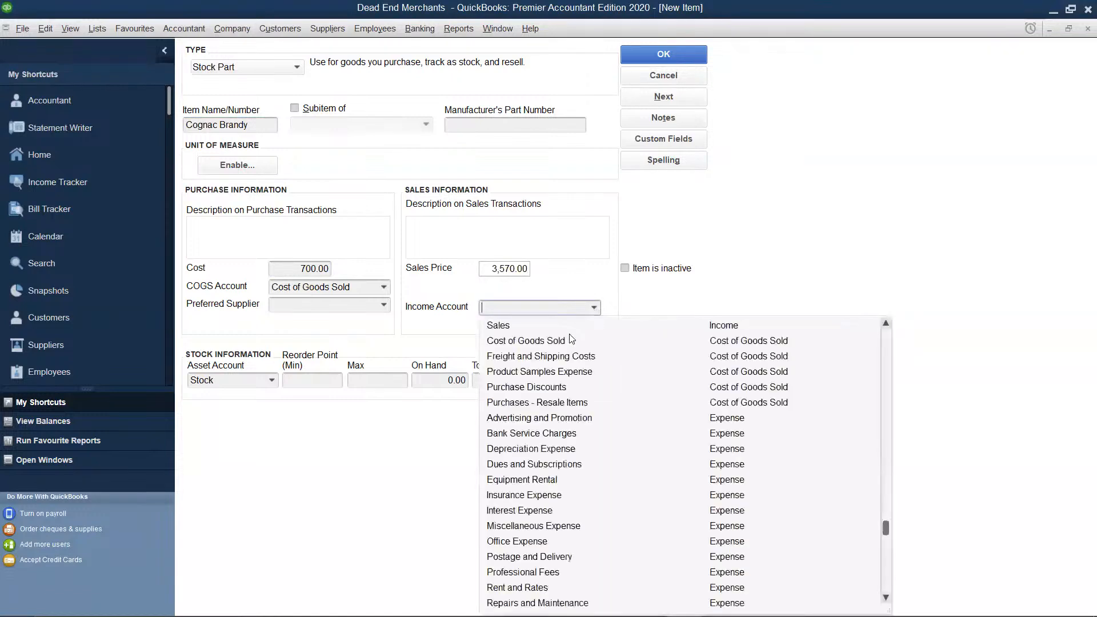
{"action": "left_click", "coordinate": [519, 325]}
{"action": "left_click", "coordinate": [384, 305]}
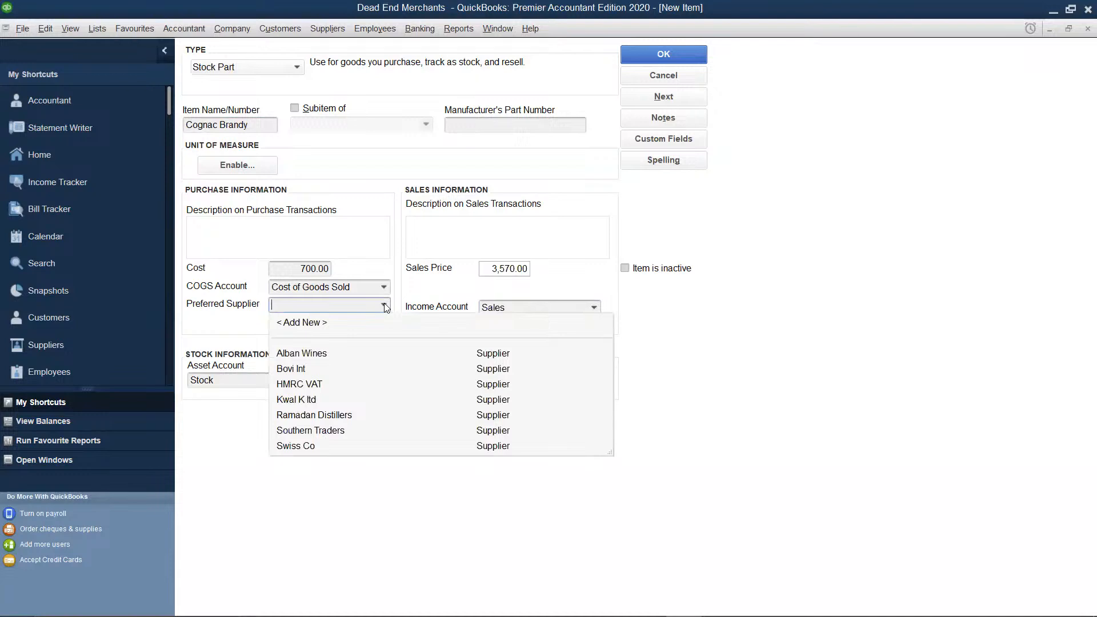
{"action": "left_click", "coordinate": [370, 414]}
Set Cognac Brandy's on-hand quantity to 500 and save the item
{"action": "left_click", "coordinate": [459, 379]}
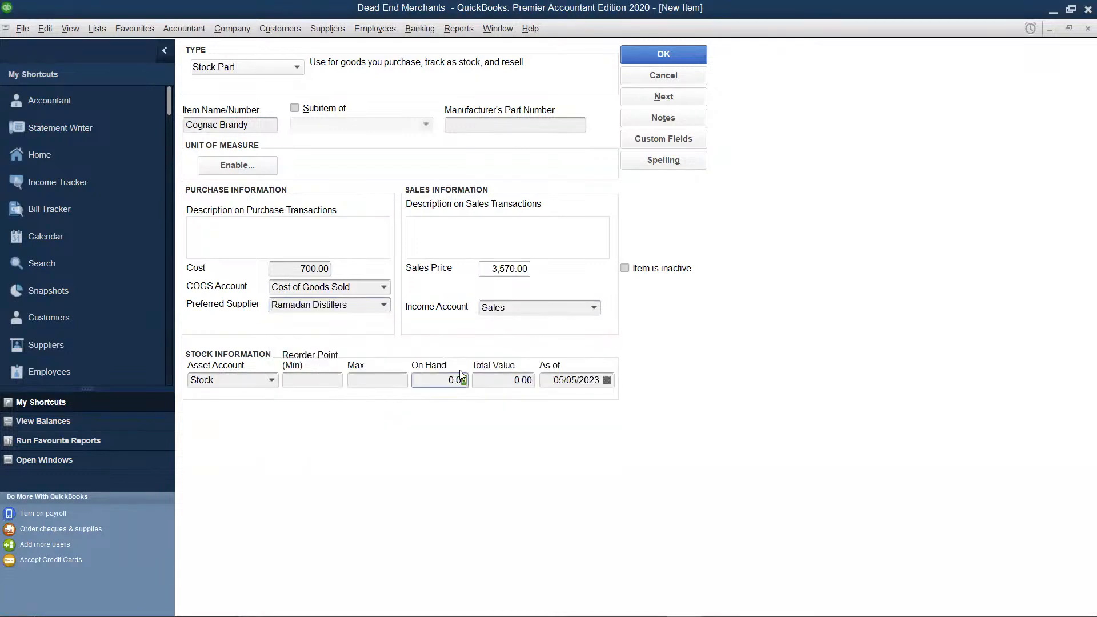
{"action": "key", "text": "BackSpace"}
{"action": "type", "text": "500"}
{"action": "left_click", "coordinate": [503, 381]}
{"action": "left_click", "coordinate": [697, 58]}
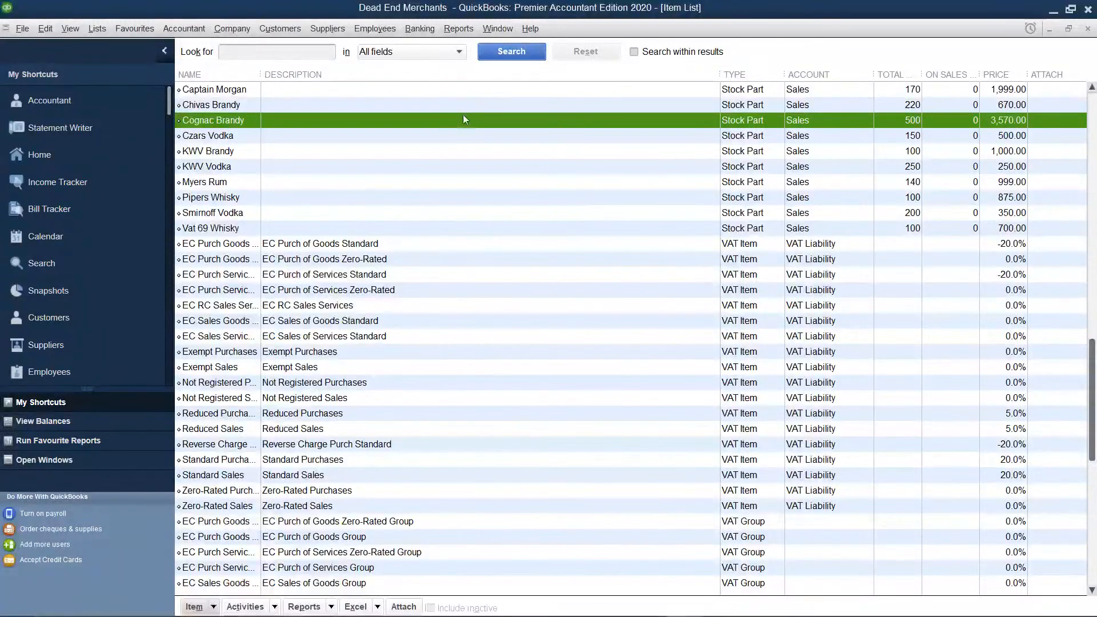
View the supplier centre and open the form for adjusting stock quantity or value on hand
{"action": "left_click", "coordinate": [93, 342]}
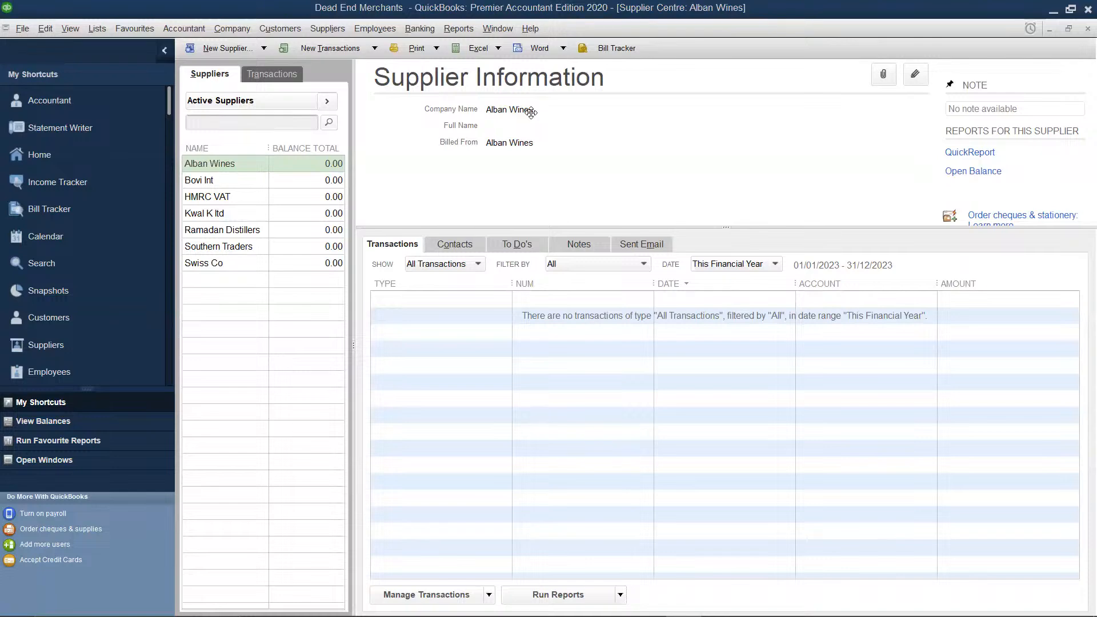
{"action": "left_click", "coordinate": [326, 29]}
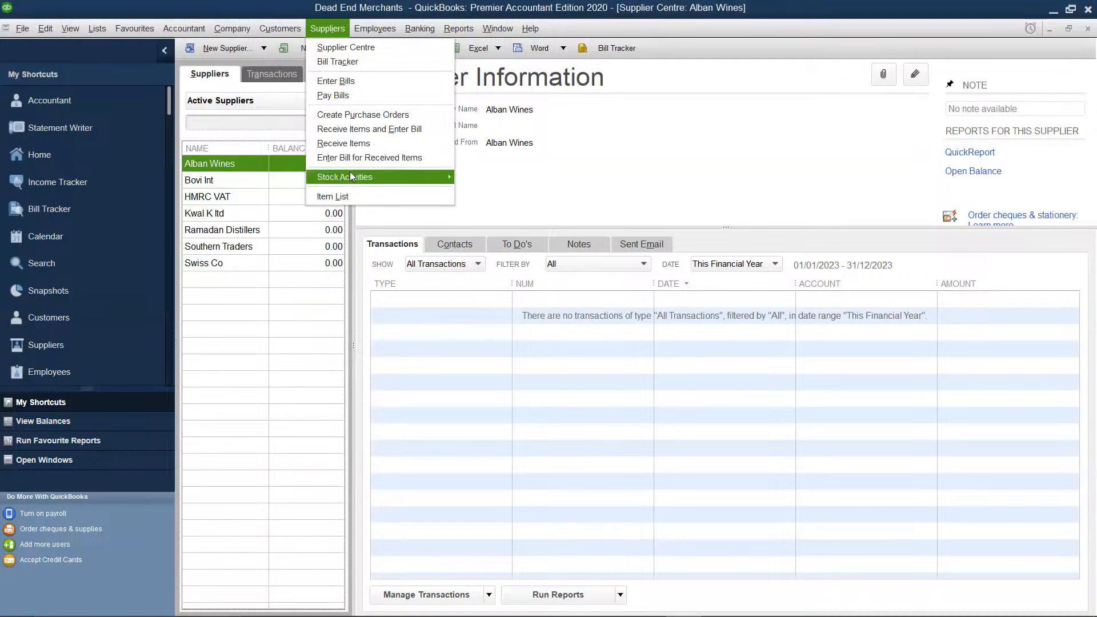
{"action": "mouse_move", "coordinate": [351, 176]}
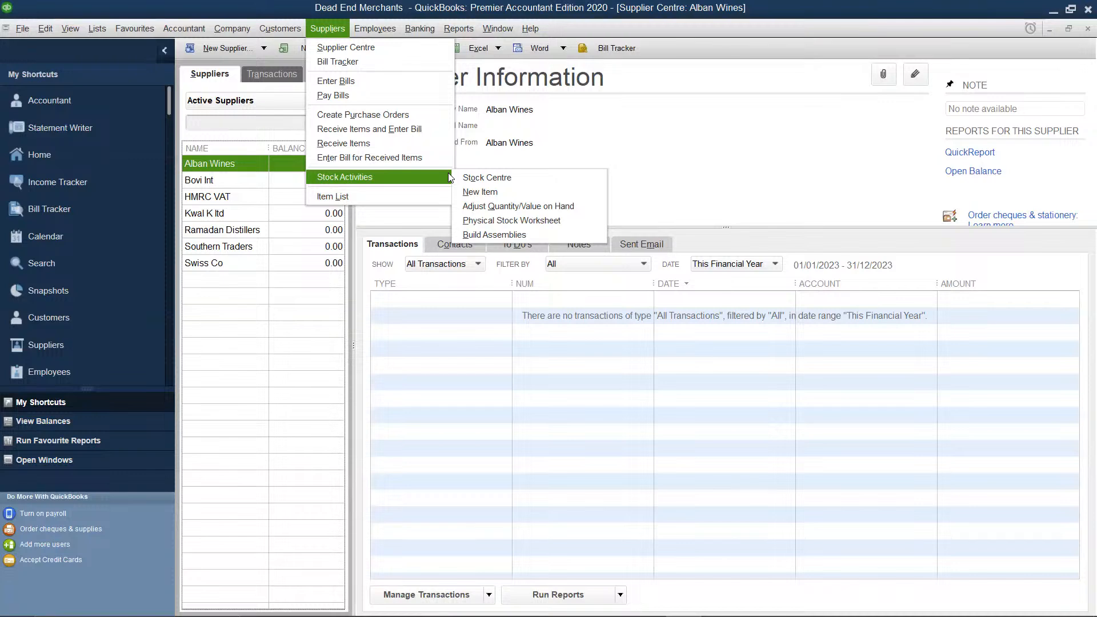
{"action": "left_click", "coordinate": [472, 207]}
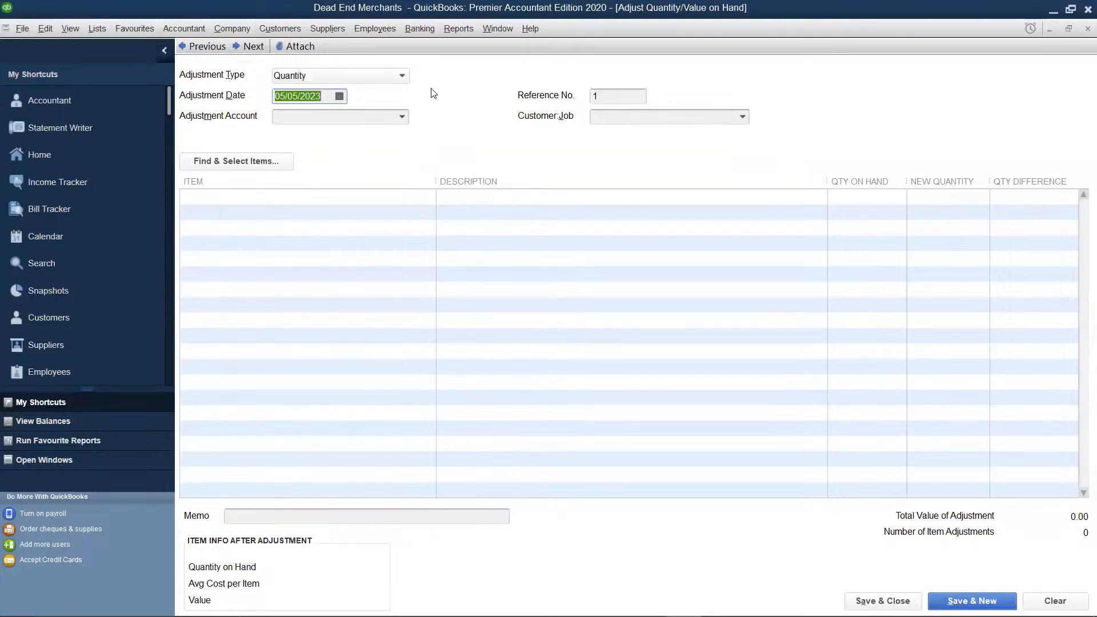
Set the adjustment account of the stock quantity adjustment to Sales
{"action": "left_click", "coordinate": [403, 119]}
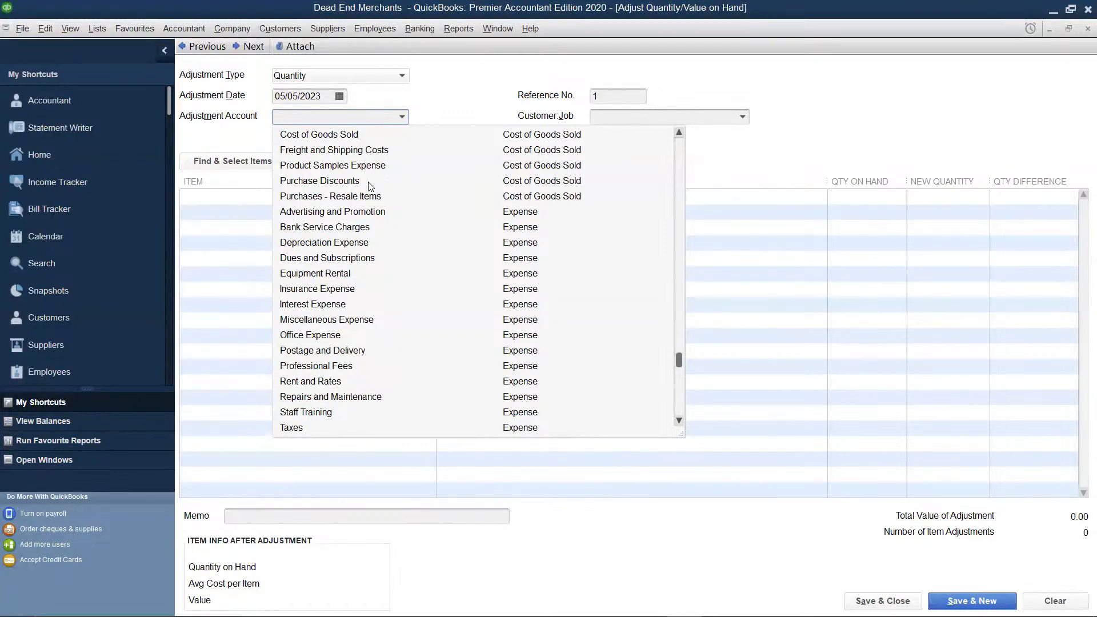
{"action": "scroll", "coordinate": [378, 197], "scroll_direction": "down", "scroll_amount": 1}
{"action": "scroll", "coordinate": [377, 197], "scroll_direction": "up", "scroll_amount": 1}
{"action": "scroll", "coordinate": [378, 197], "scroll_direction": "up", "scroll_amount": 1}
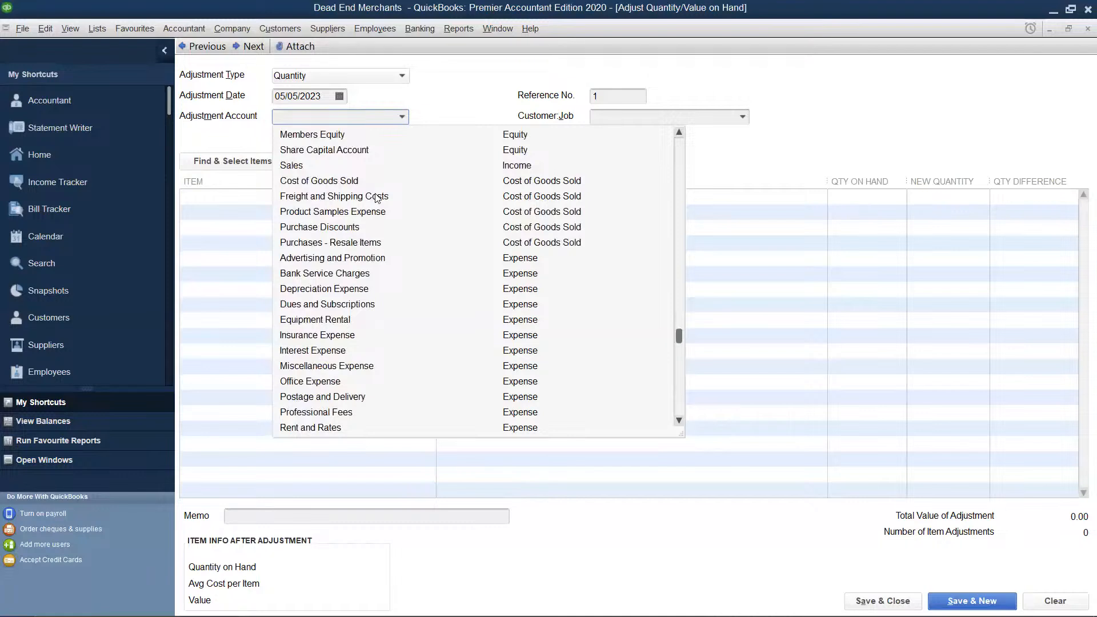
{"action": "left_click", "coordinate": [324, 166]}
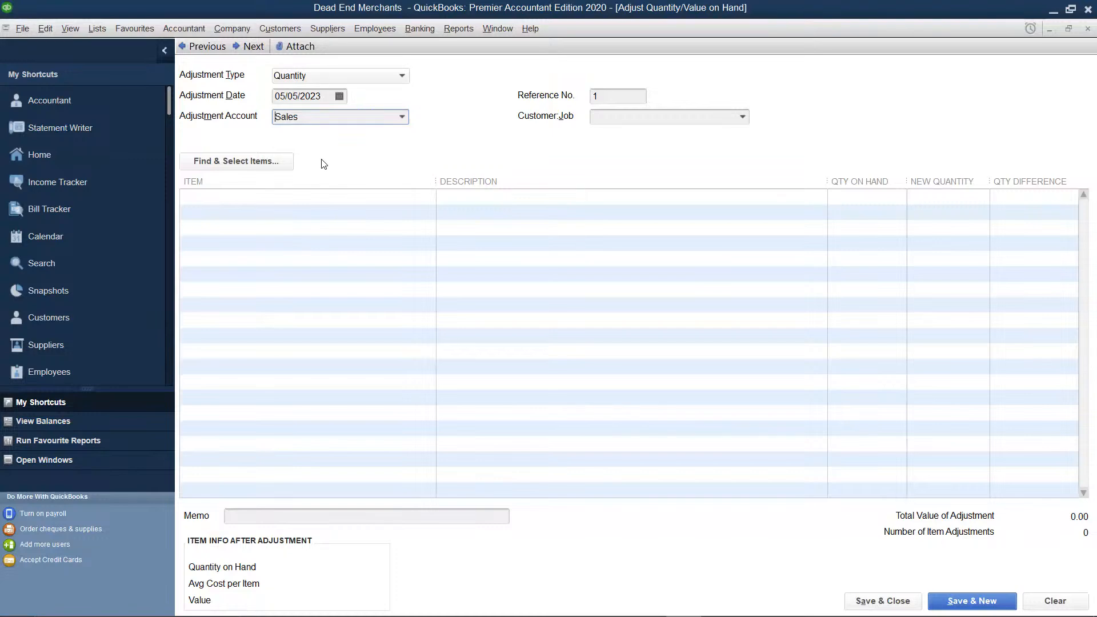
Add Borzoi Vodka to the adjustment with a new quantity of 150, and save and close it
{"action": "left_click", "coordinate": [331, 229]}
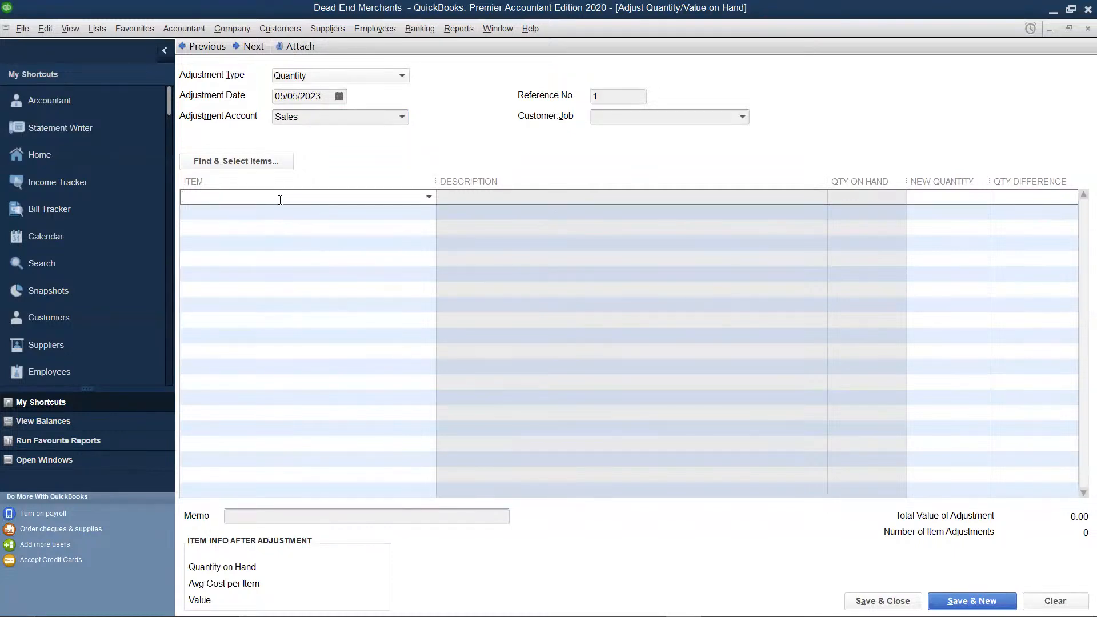
{"action": "left_click", "coordinate": [428, 197]}
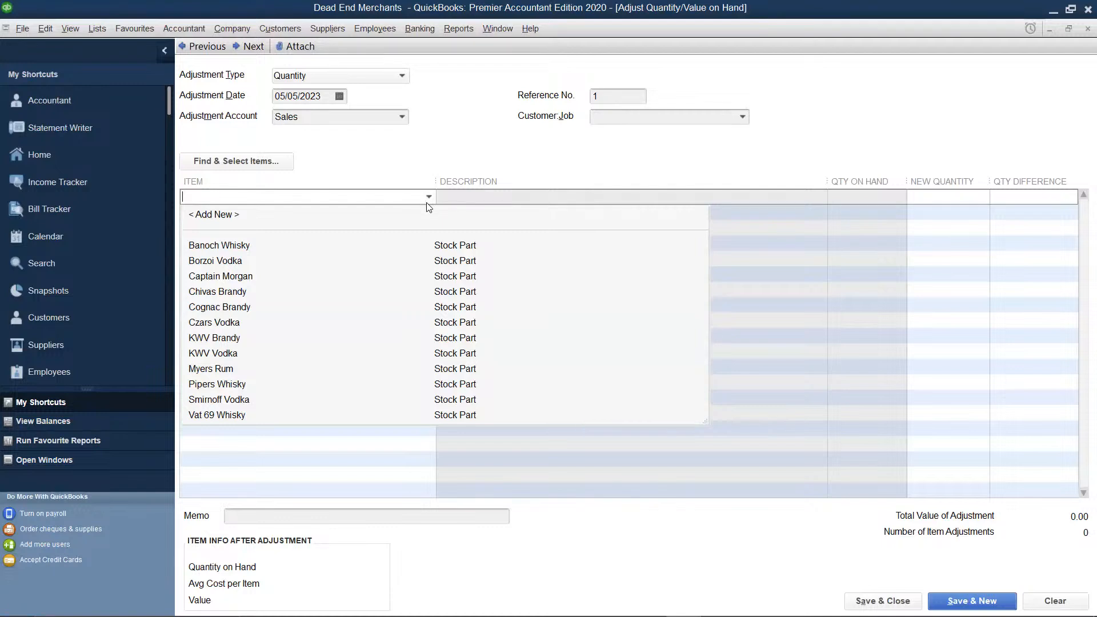
{"action": "left_click", "coordinate": [216, 262]}
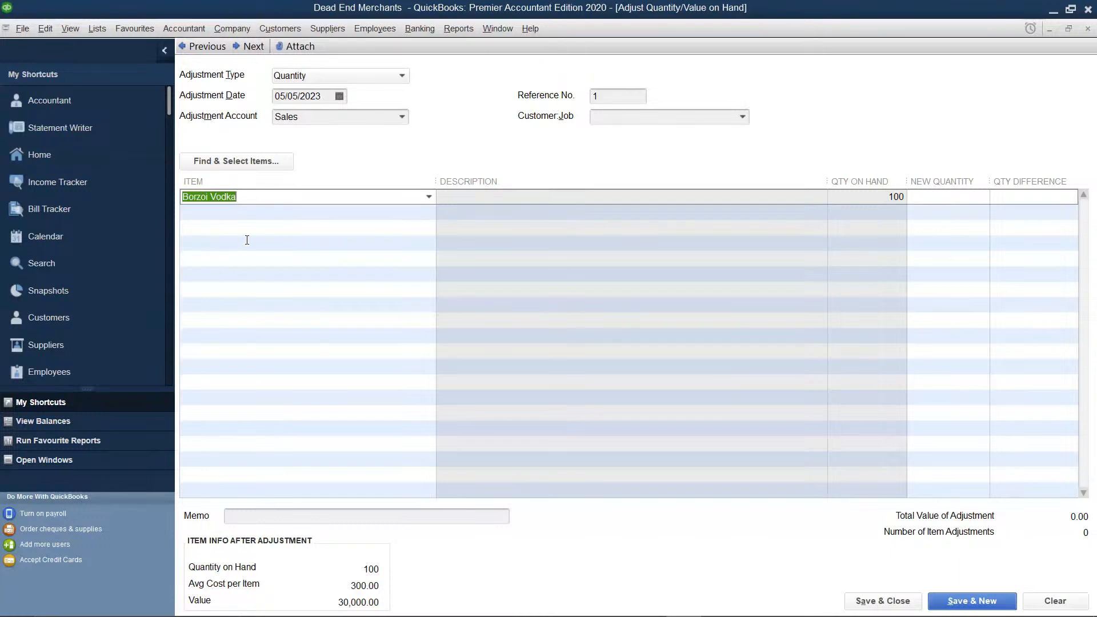
{"action": "left_click", "coordinate": [953, 195]}
{"action": "type", "text": "150"}
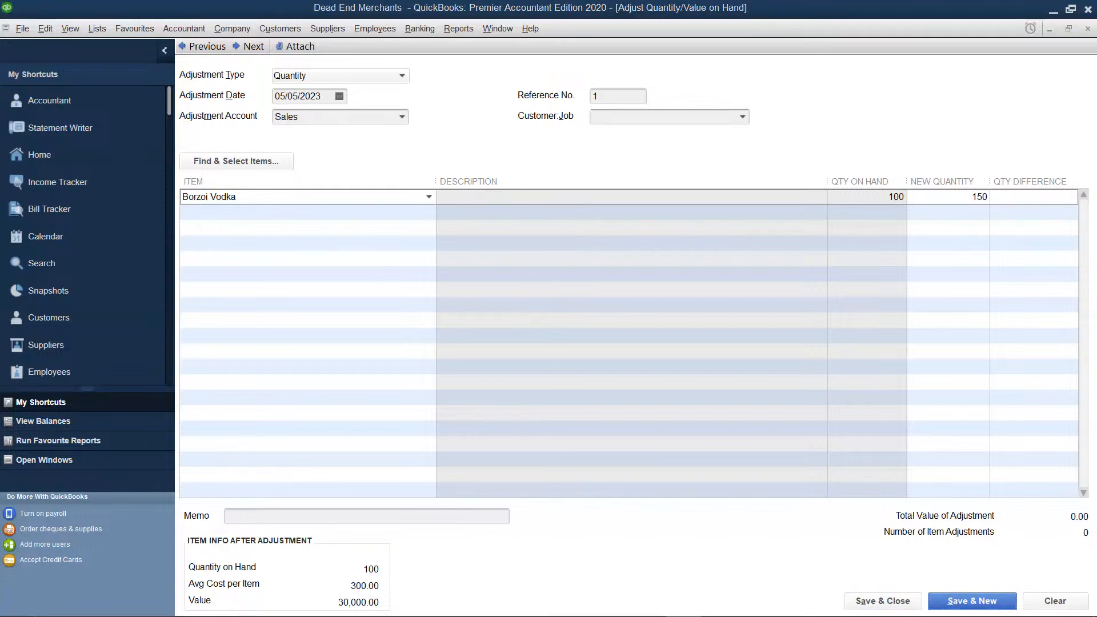
{"action": "key", "text": "alt+a"}
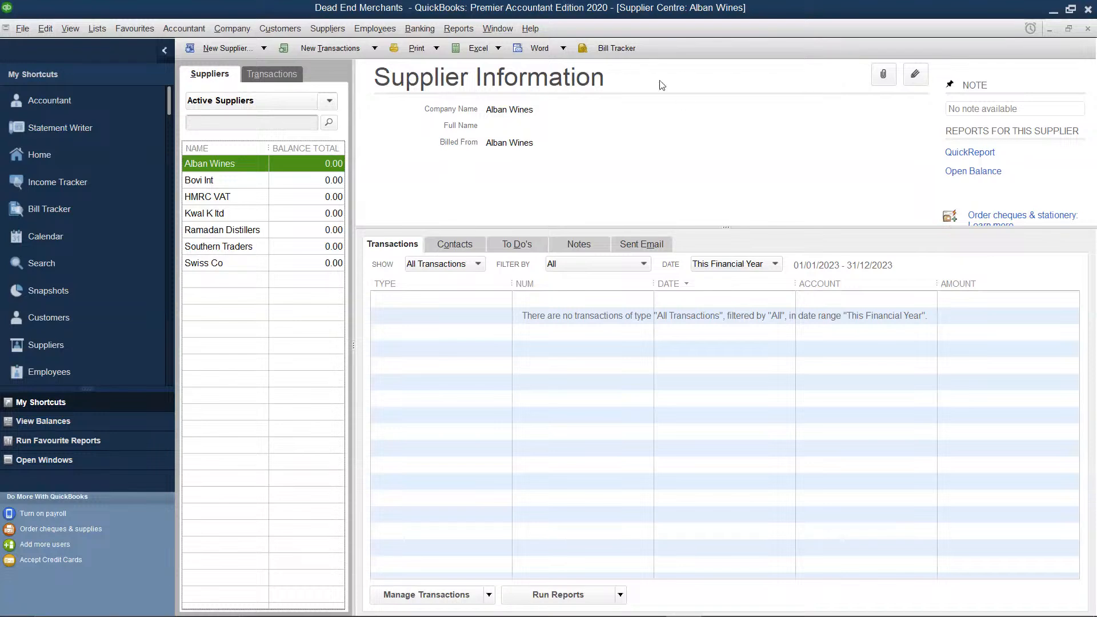
Open the item list and check Borzoi Vodka's stock quantity after the adjustment
{"action": "left_click", "coordinate": [93, 30]}
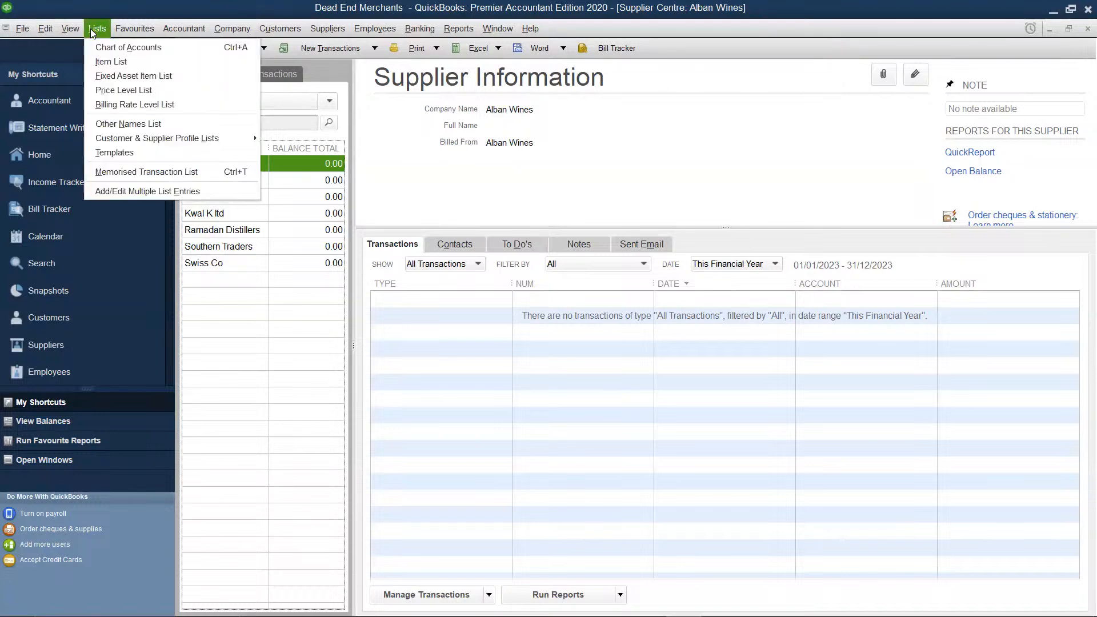
{"action": "left_click", "coordinate": [116, 62]}
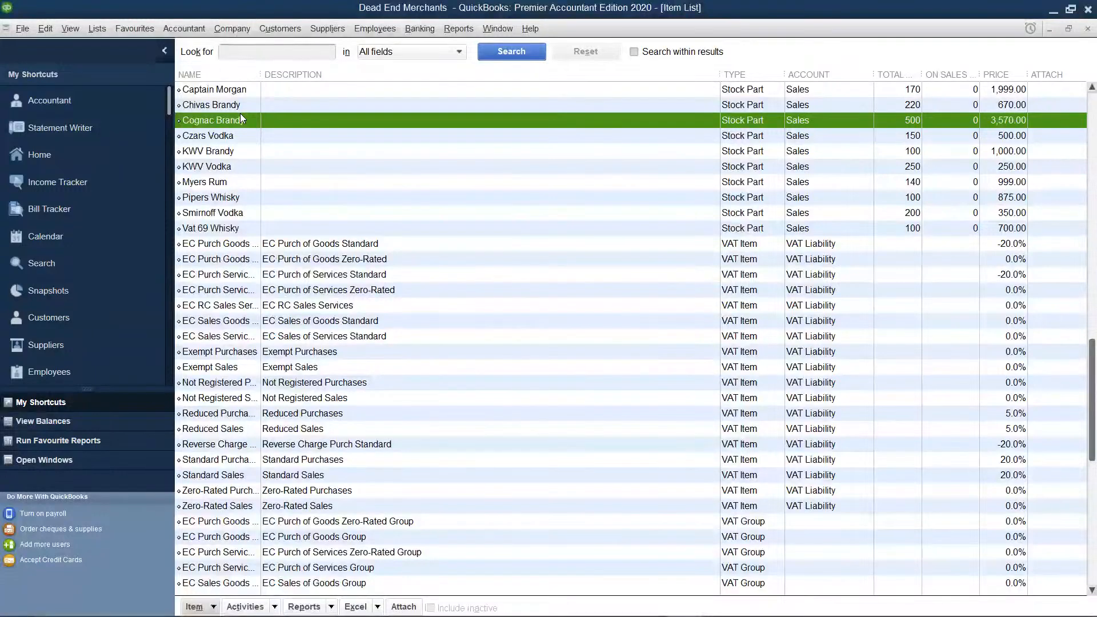
{"action": "scroll", "coordinate": [241, 114], "scroll_direction": "up", "scroll_amount": 1}
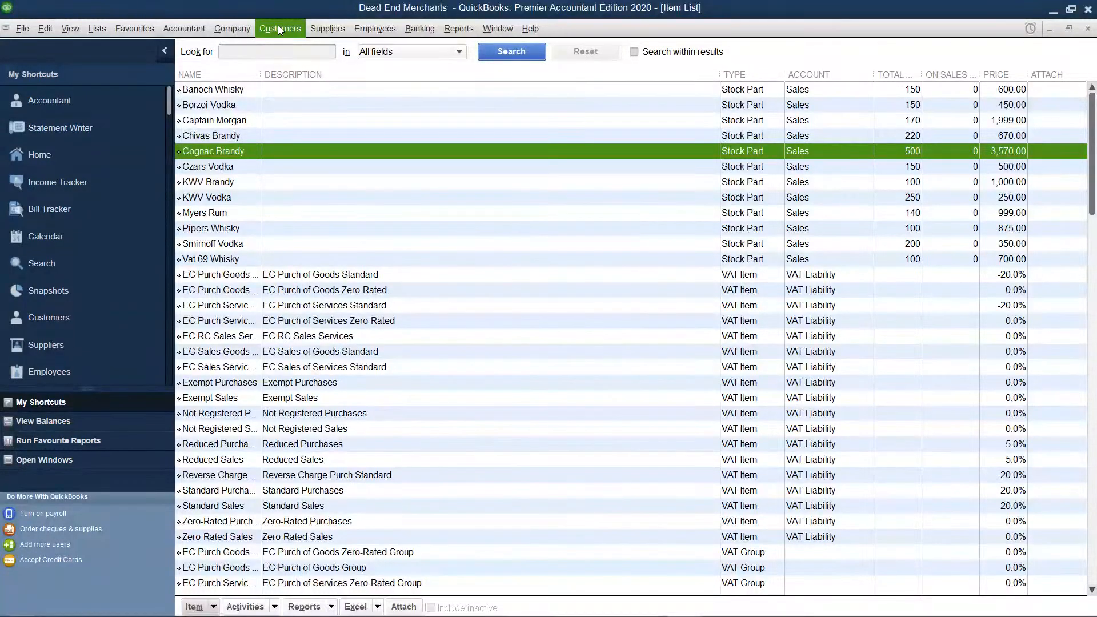
Open the item price changes for the Stock Part item type and mark Cognac Brandy for a price change
{"action": "left_click", "coordinate": [278, 27]}
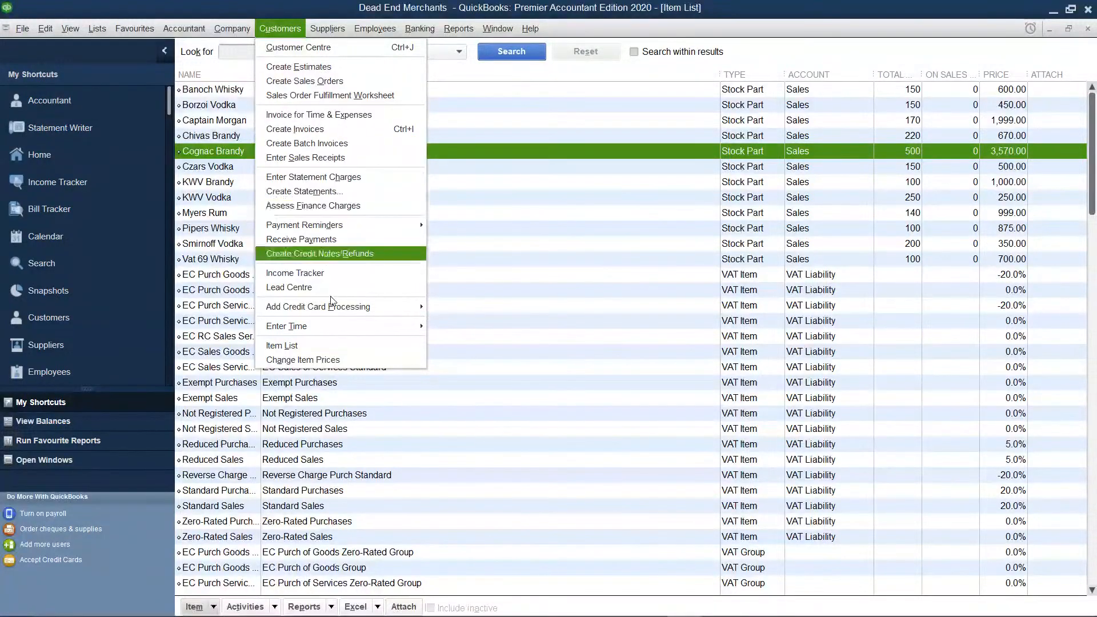
{"action": "left_click", "coordinate": [335, 354]}
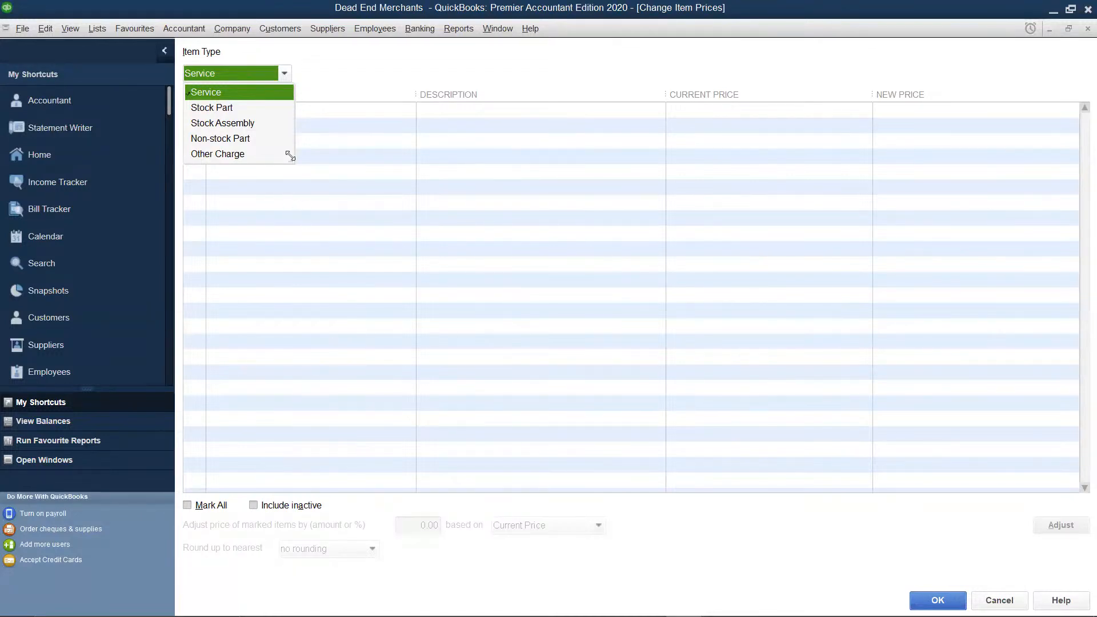
{"action": "left_click", "coordinate": [255, 109]}
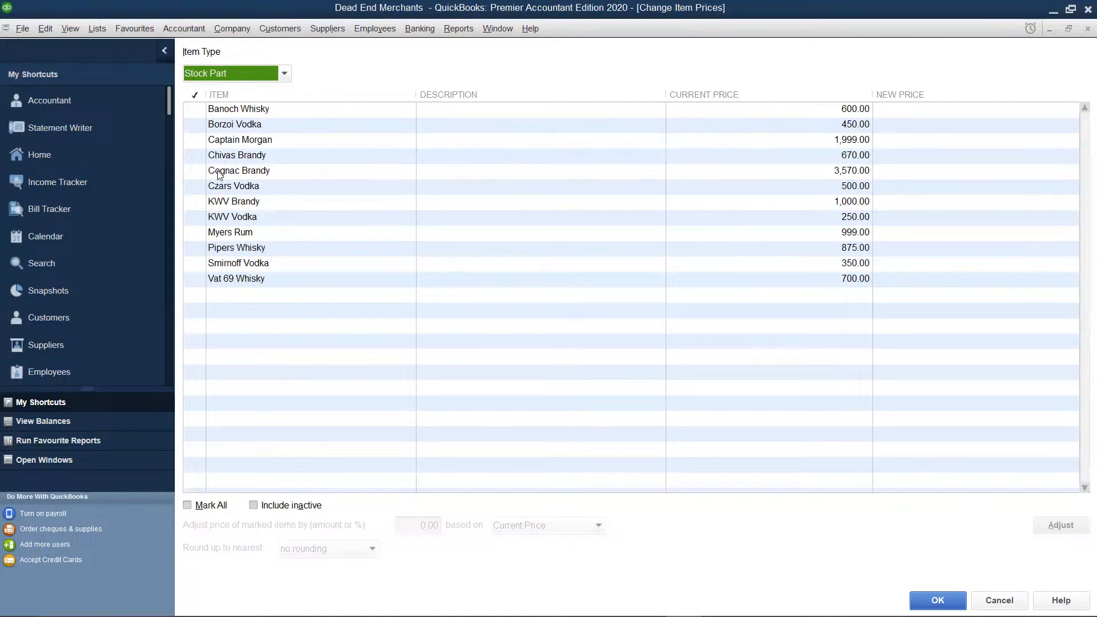
{"action": "left_click", "coordinate": [197, 170]}
{"action": "left_click", "coordinate": [196, 171]}
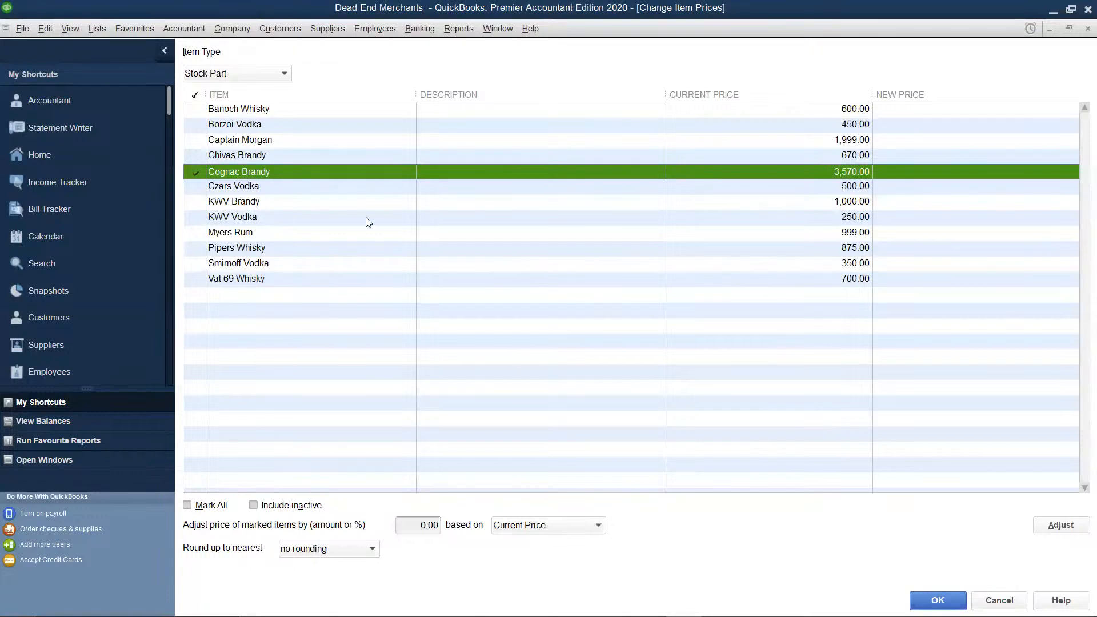
Try to save a new price of 3,600 for Cognac Brandy, then return to the price list
{"action": "left_click", "coordinate": [936, 169]}
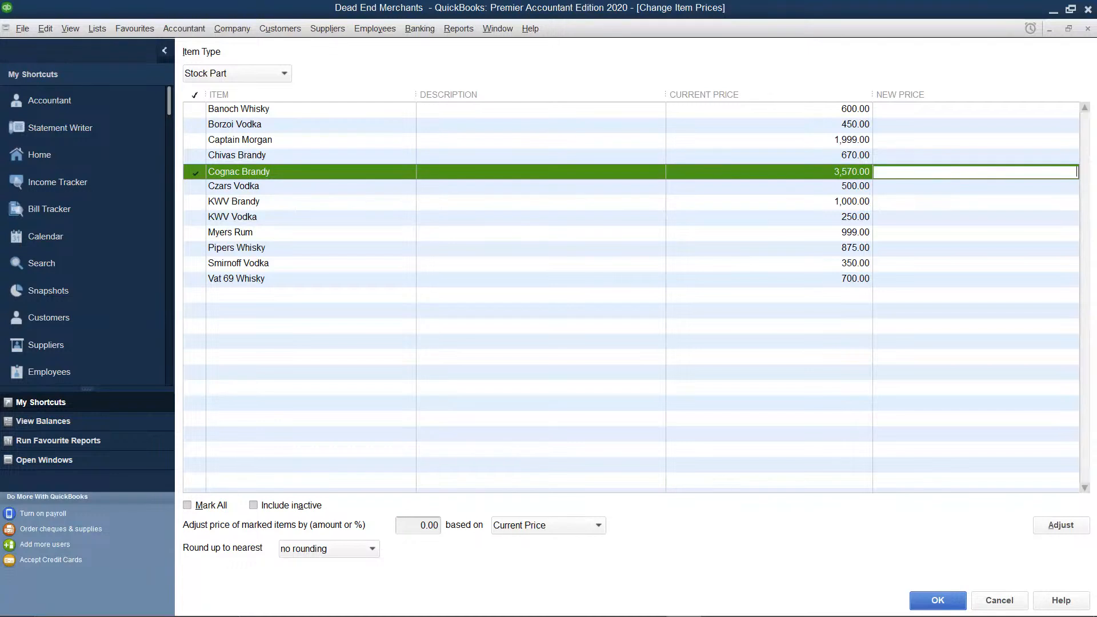
{"action": "type", "text": "3600"}
{"action": "left_click", "coordinate": [927, 596]}
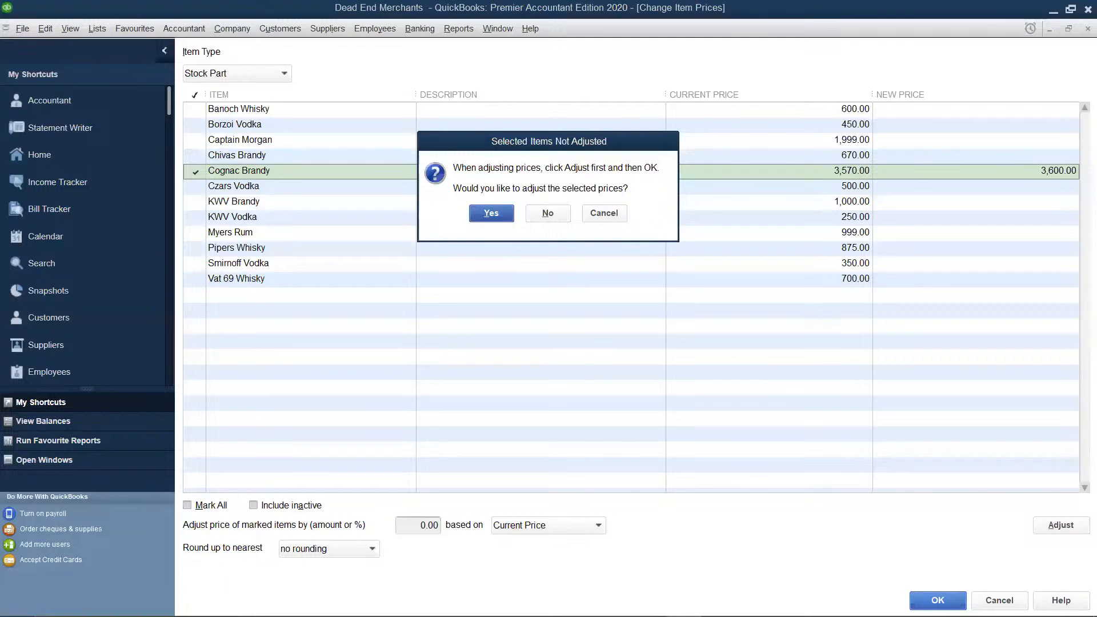
{"action": "left_click", "coordinate": [609, 213]}
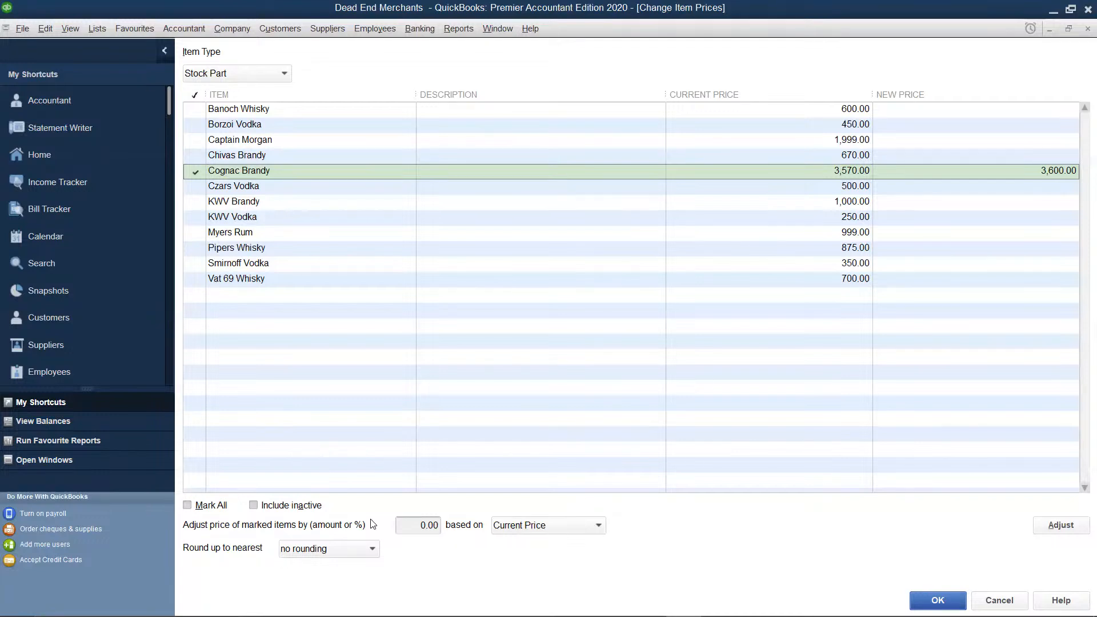
Apply the price adjustment to the marked Cognac Brandy based on its current price, and confirm the price changes
{"action": "left_click", "coordinate": [439, 527]}
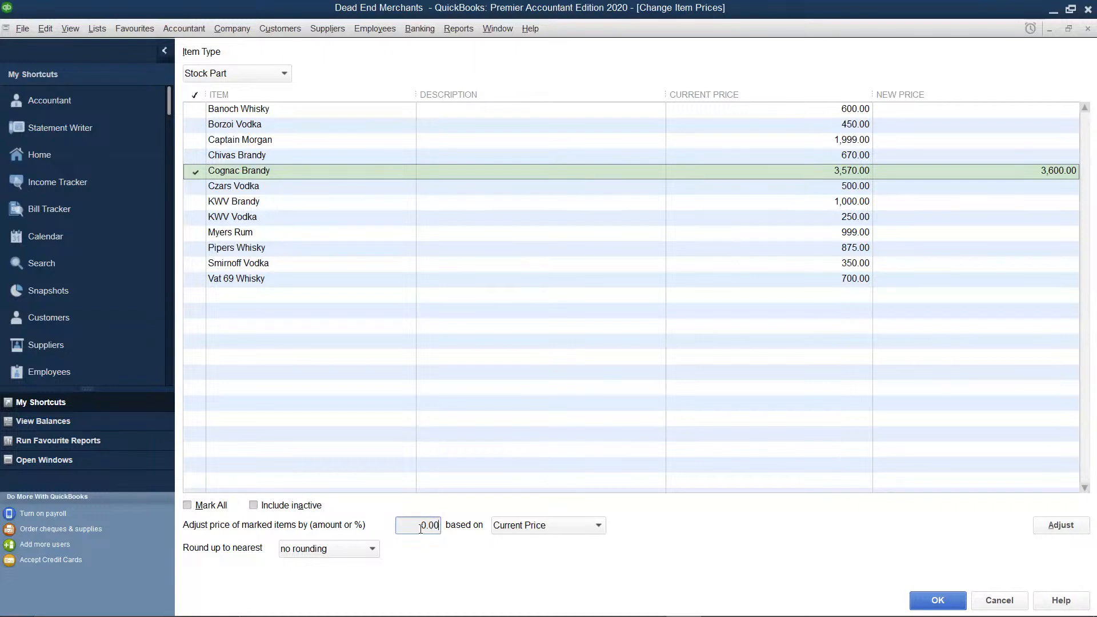
{"action": "left_click", "coordinate": [1073, 527]}
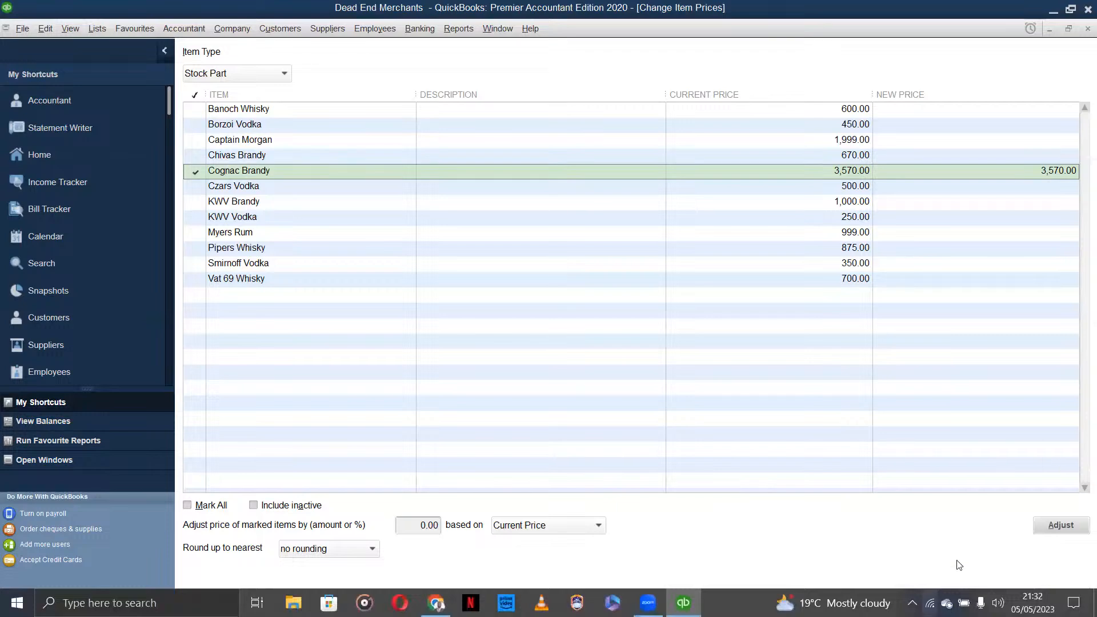
{"action": "left_click", "coordinate": [954, 599]}
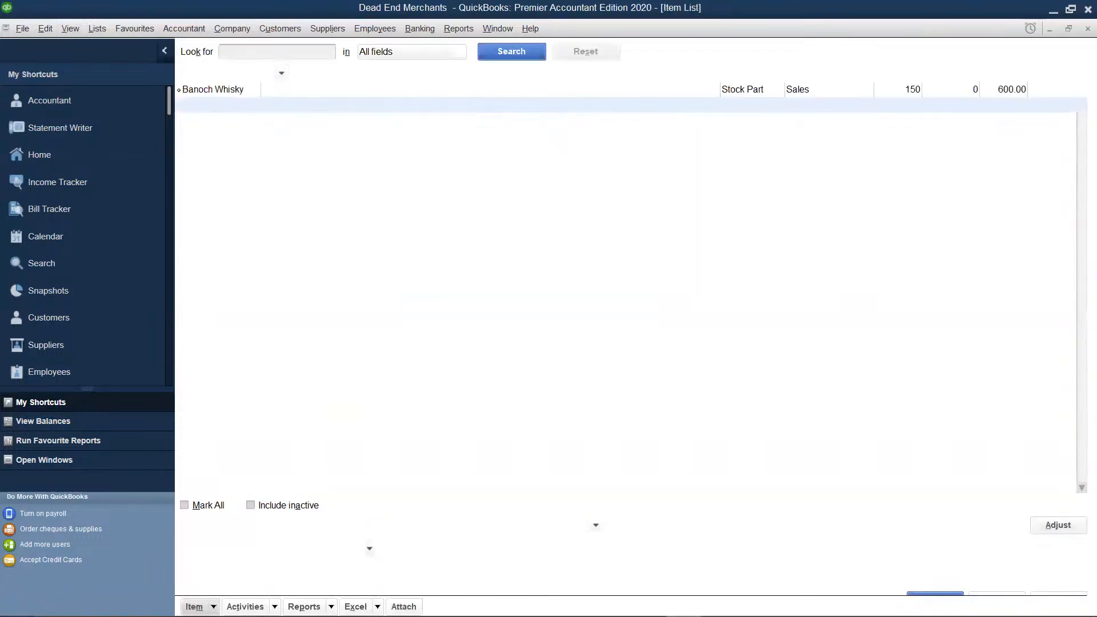
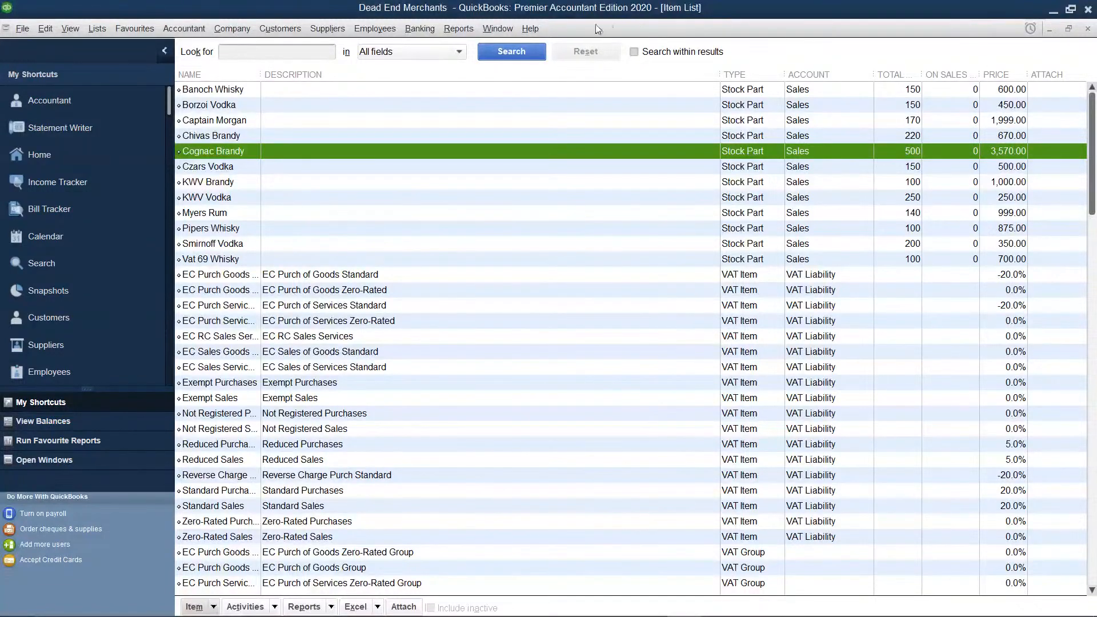
Open the item price changes for the Stock Part item type and mark Cognac Brandy
{"action": "left_click", "coordinate": [268, 26]}
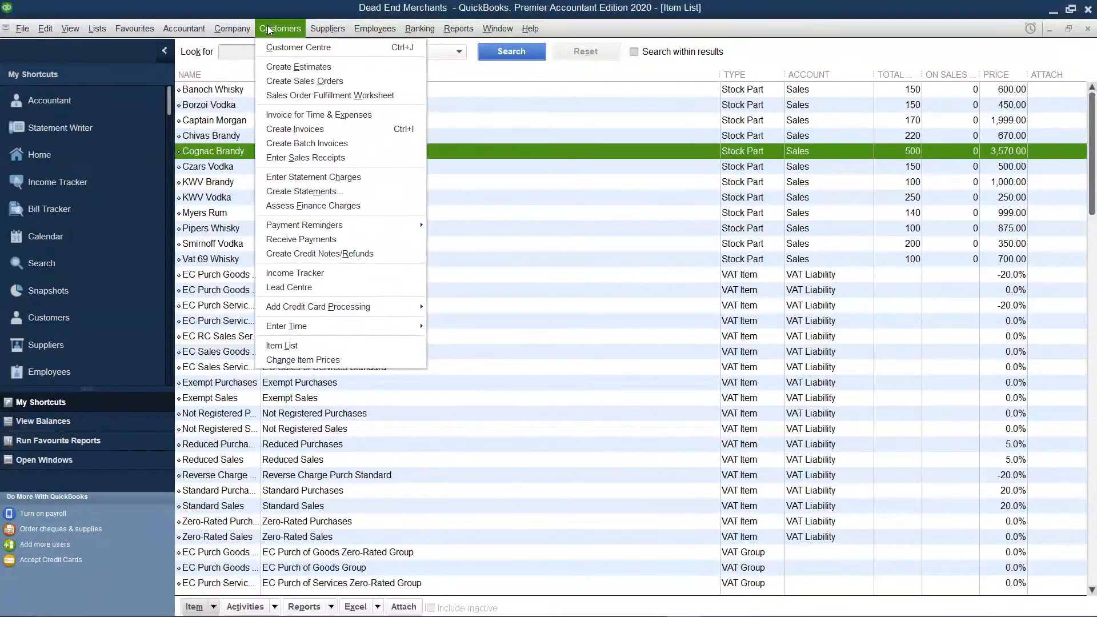
{"action": "left_click", "coordinate": [318, 358]}
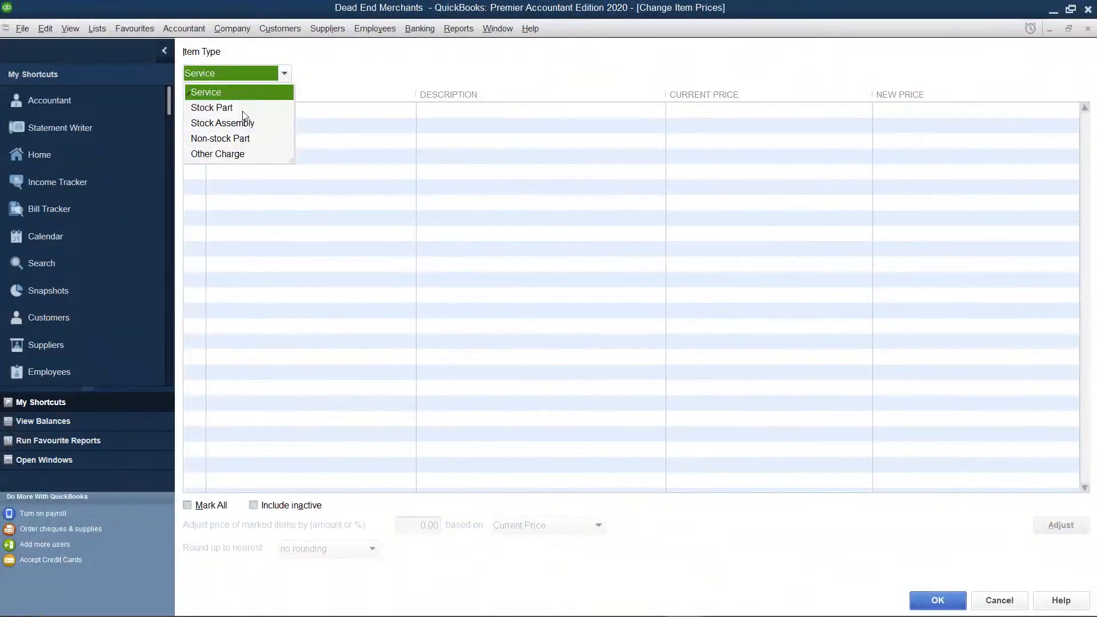
{"action": "left_click", "coordinate": [242, 108]}
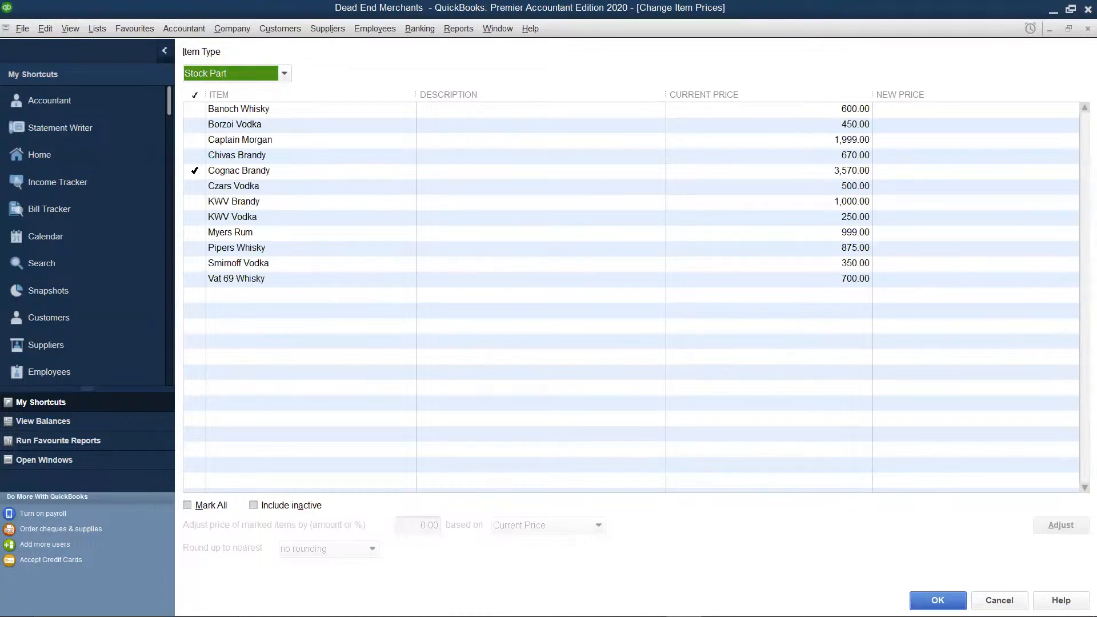
{"action": "left_click", "coordinate": [195, 172]}
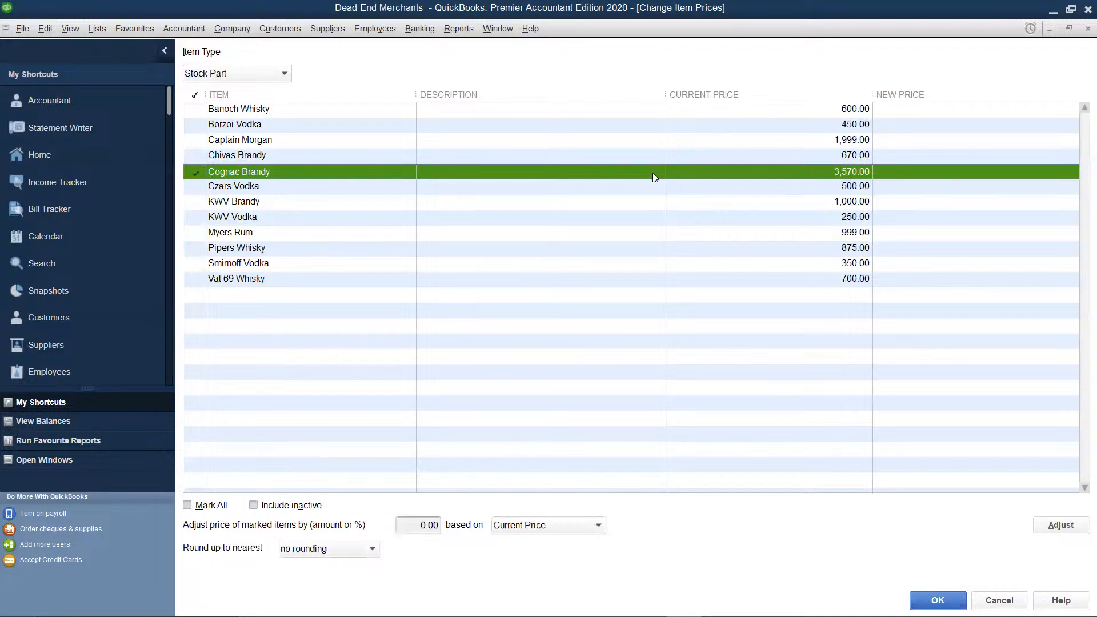
Enter a new price of 3,600 for Cognac Brandy
{"action": "left_click", "coordinate": [1059, 171]}
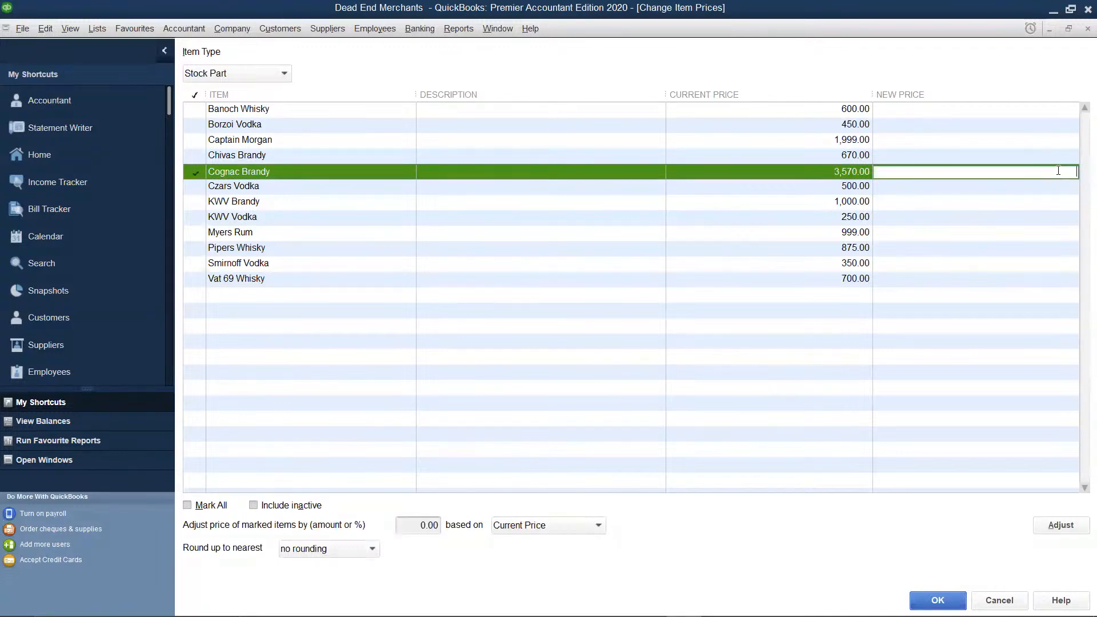
{"action": "type", "text": "3600"}
{"action": "left_click", "coordinate": [501, 77]}
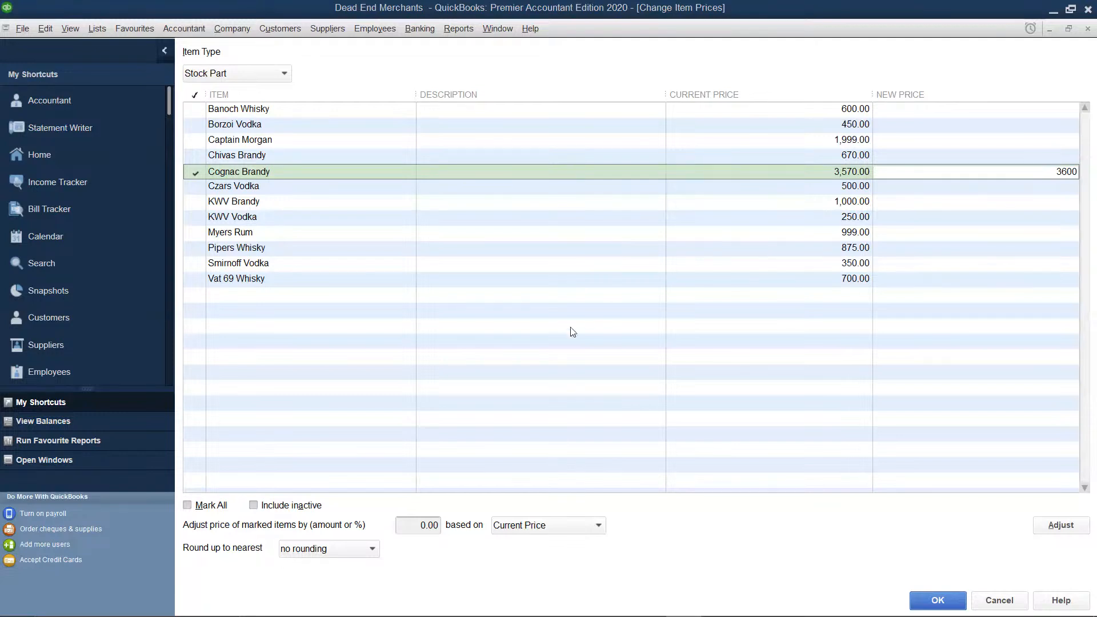
Adjust the marked Cognac Brandy's price by an amount of 10 based on its current price, and confirm the price change
{"action": "left_click", "coordinate": [438, 525]}
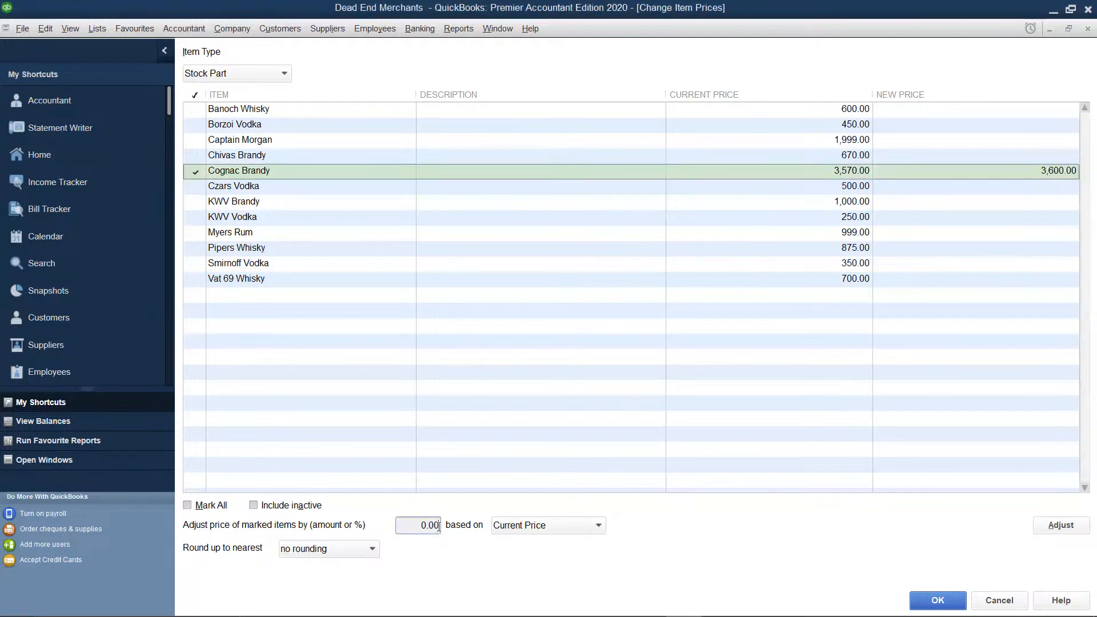
{"action": "key", "text": "BackSpace"}
{"action": "key", "text": "BackSpace"}
{"action": "key", "text": "BackSpace"}
{"action": "key", "text": "BackSpace"}
{"action": "type", "text": "10"}
{"action": "left_click", "coordinate": [598, 525]}
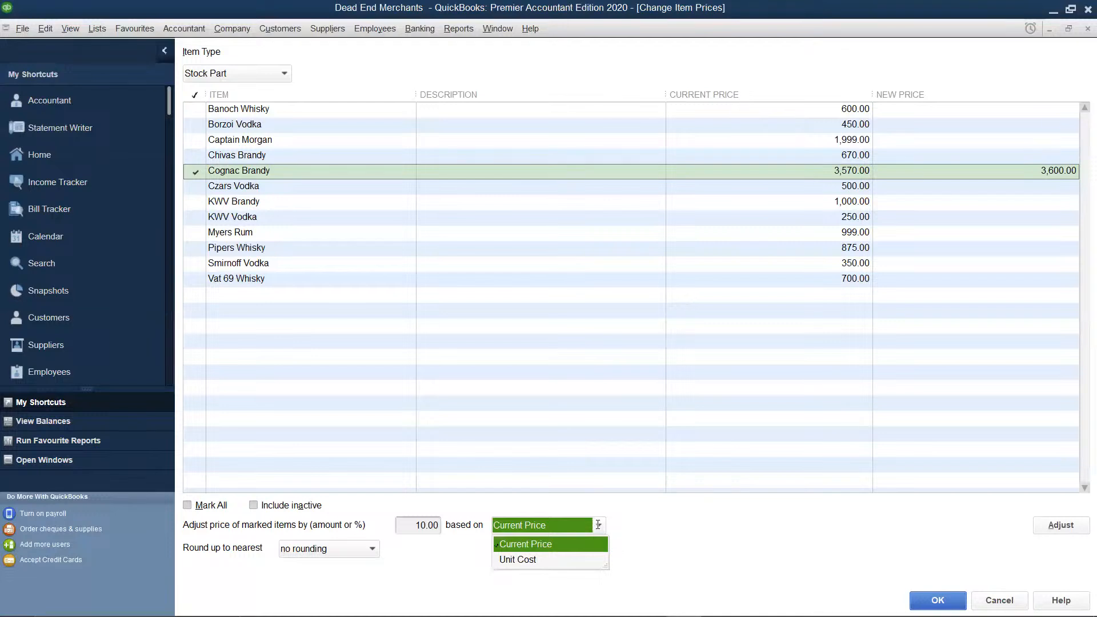
{"action": "left_click", "coordinate": [593, 547]}
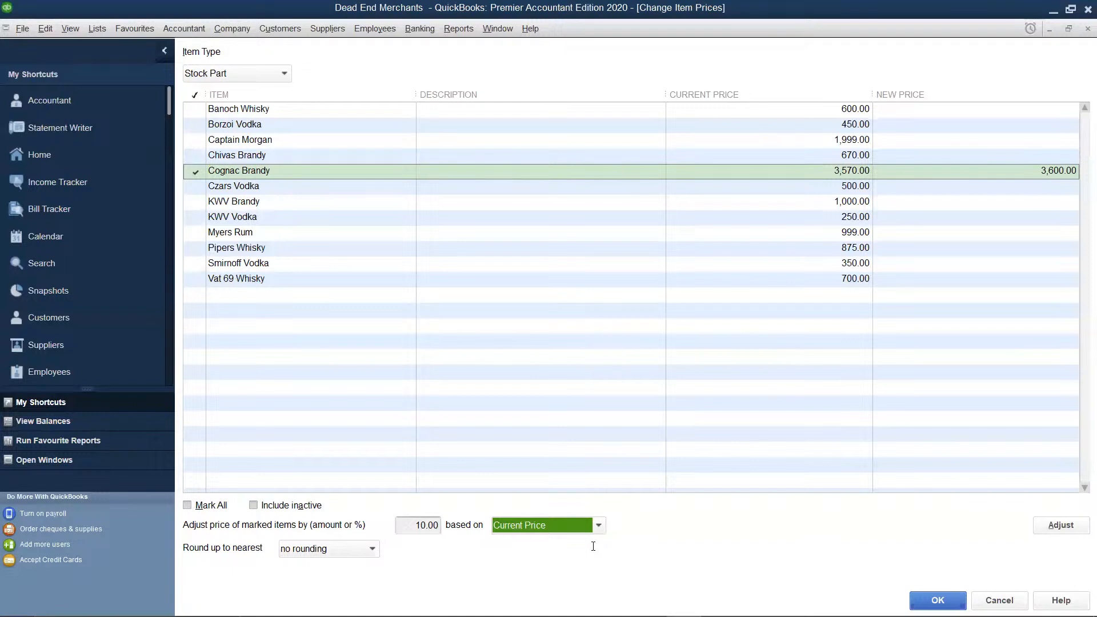
{"action": "left_click", "coordinate": [1050, 524]}
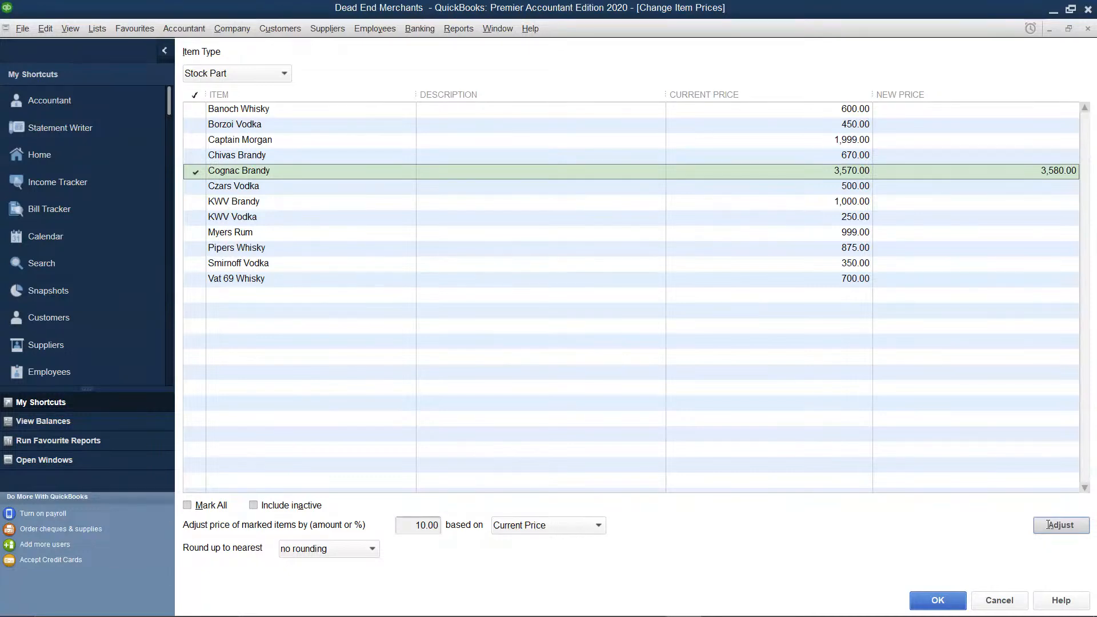
{"action": "left_click", "coordinate": [934, 599]}
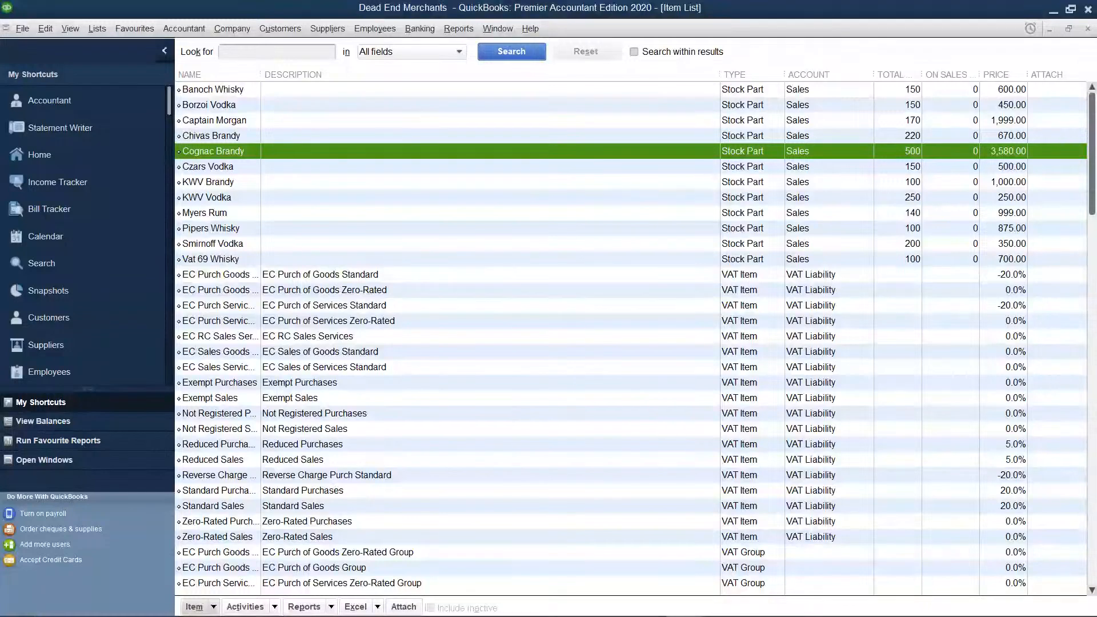
{"action": "mouse_move", "coordinate": [684, 616]}
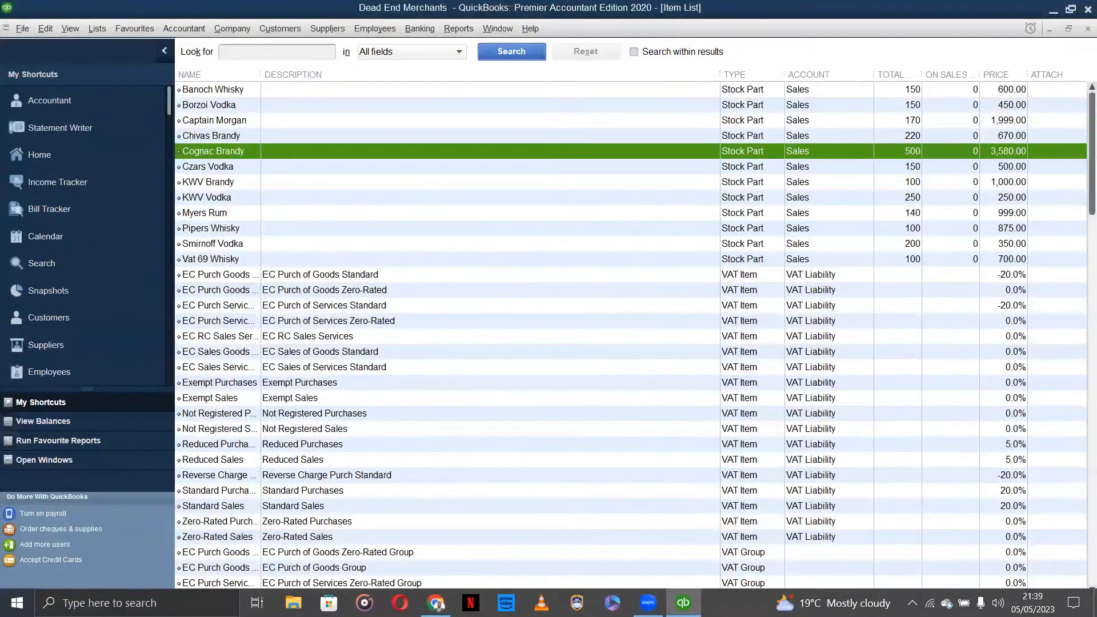
{"action": "key", "text": "XF86AudioLowerVolume"}
{"action": "key", "text": "XF86AudioLowerVolume"}
{"action": "key", "text": "XF86AudioLowerVolume"}
{"action": "key", "text": "XF86AudioLowerVolume"}
{"action": "key", "text": "XF86AudioLowerVolume"}
{"action": "key", "text": "XF86AudioLowerVolume"}
{"action": "key", "text": "XF86AudioLowerVolume"}
{"action": "key", "text": "XF86AudioLowerVolume"}
{"action": "key", "text": "XF86AudioLowerVolume"}
{"action": "key", "text": "XF86AudioLowerVolume"}
{"action": "key", "text": "XF86AudioLowerVolume"}
{"action": "key", "text": "XF86AudioLowerVolume"}
{"action": "key", "text": "XF86AudioLowerVolume"}
{"action": "key", "text": "XF86AudioLowerVolume"}
{"action": "key", "text": "XF86AudioLowerVolume"}
Start the setup of a new company file and enter Sea Ways as the company name
{"action": "left_click", "coordinate": [46, 28]}
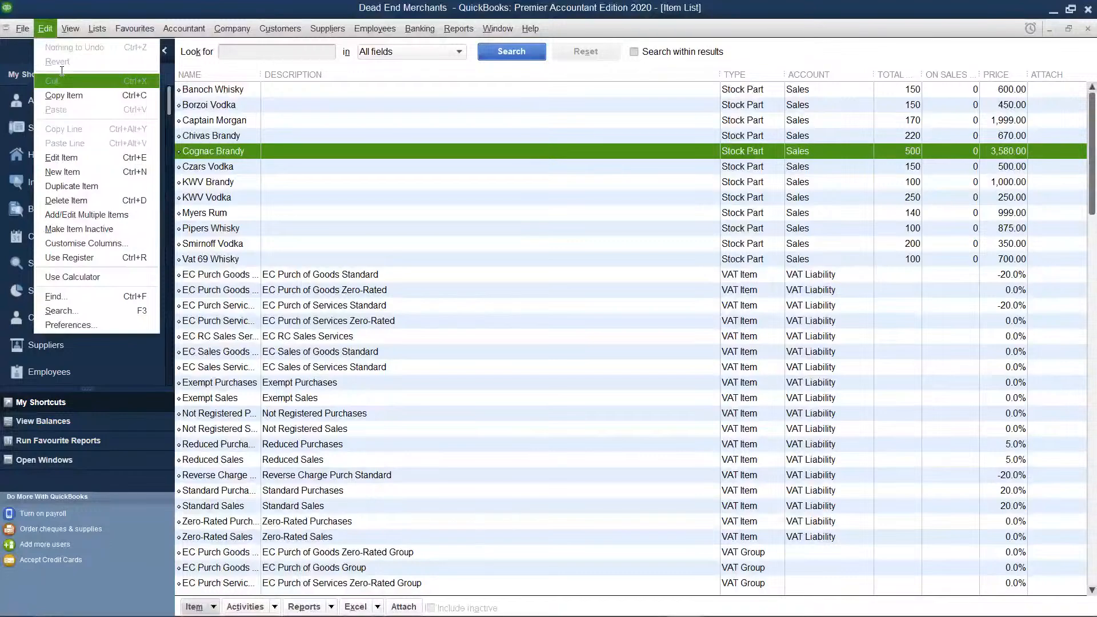
{"action": "left_click", "coordinate": [41, 25]}
{"action": "left_click", "coordinate": [25, 21]}
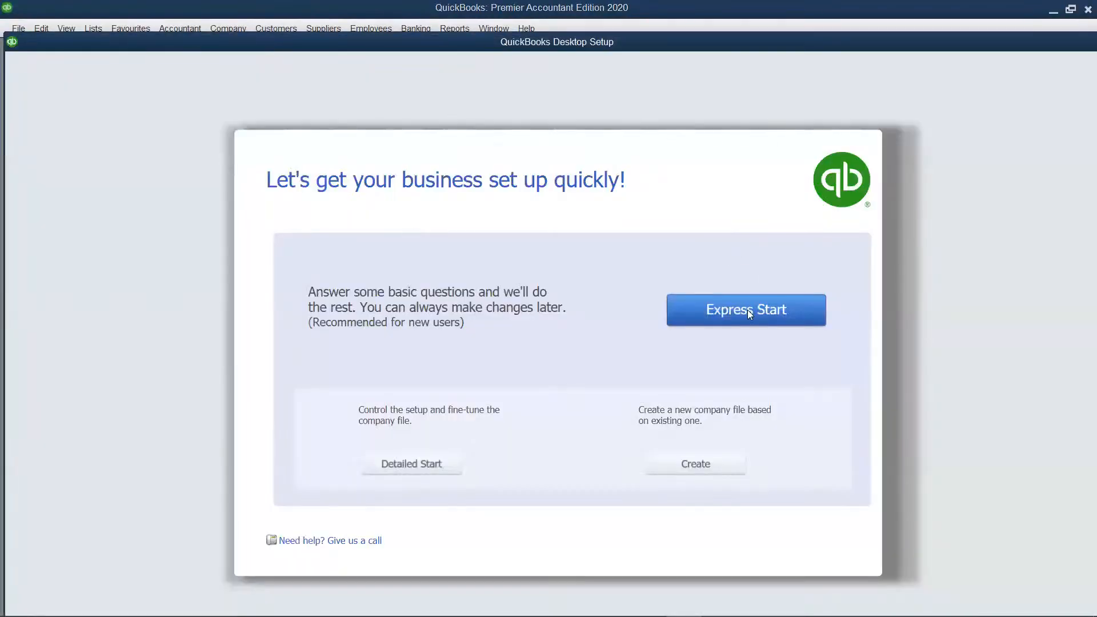
{"action": "left_click", "coordinate": [748, 313]}
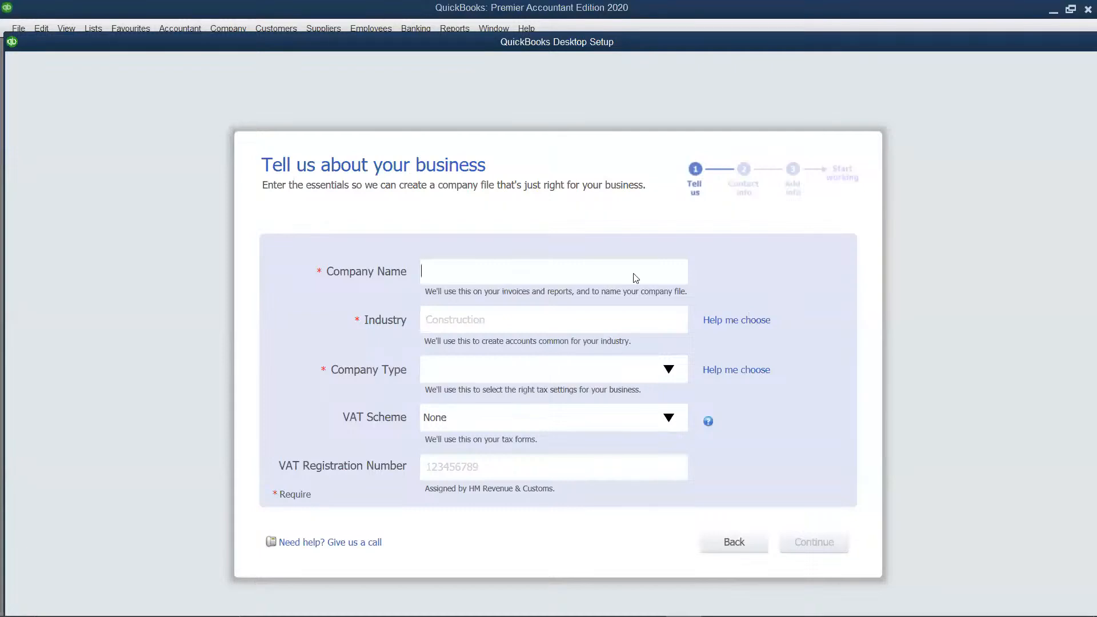
{"action": "type", "text": "Sea Way"}
{"action": "type", "text": "s"}
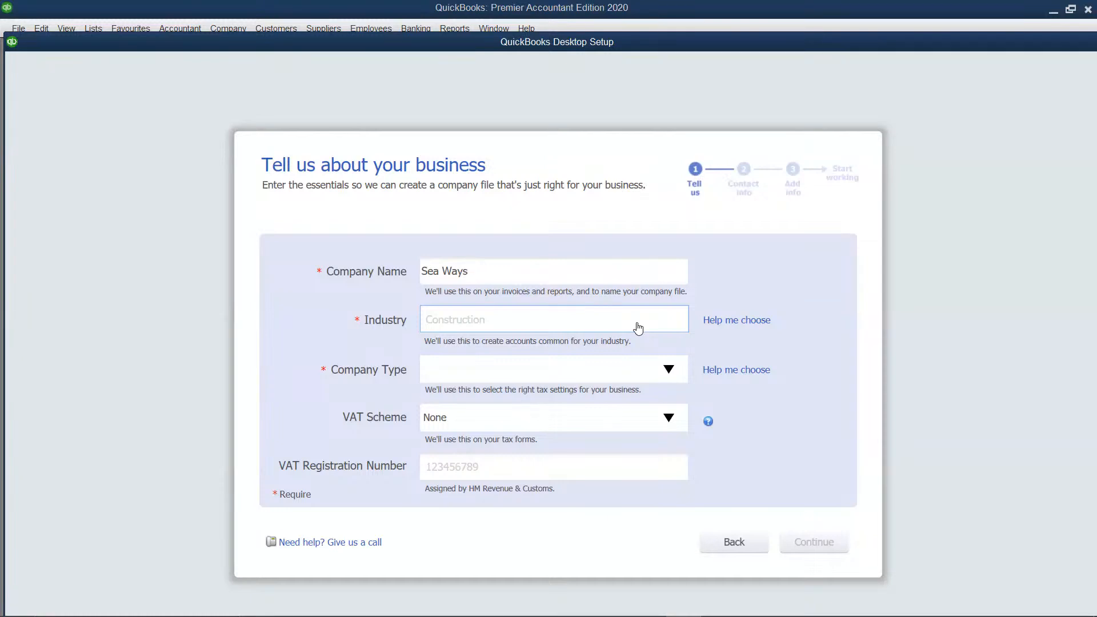
Choose General Product-based Business as the industry for Sea Ways
{"action": "left_click", "coordinate": [747, 323]}
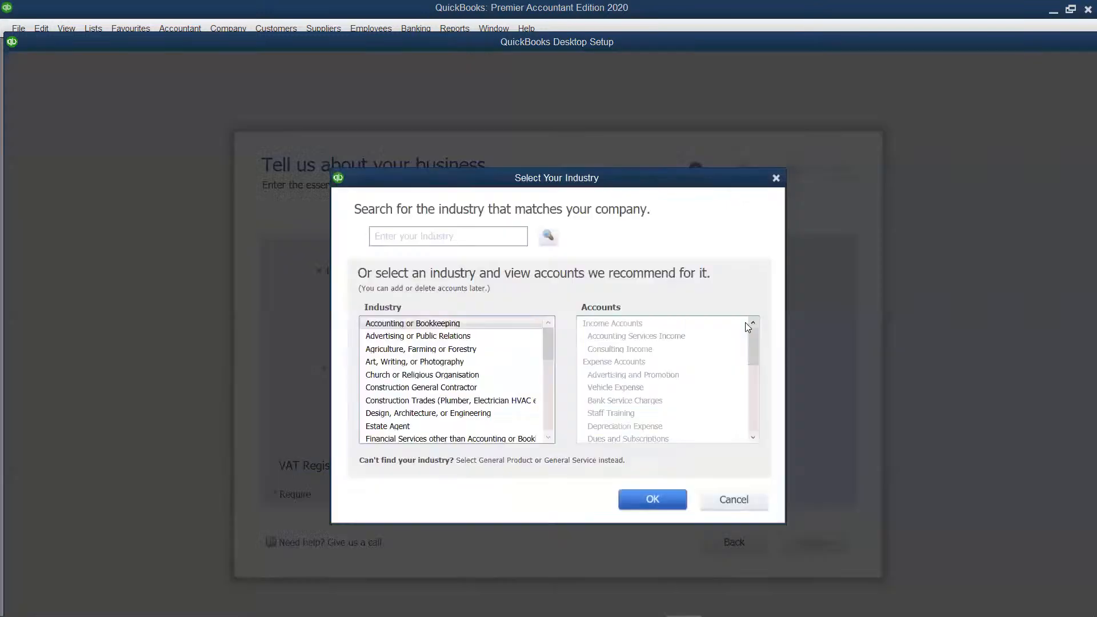
{"action": "scroll", "coordinate": [454, 350], "scroll_direction": "down", "scroll_amount": 8}
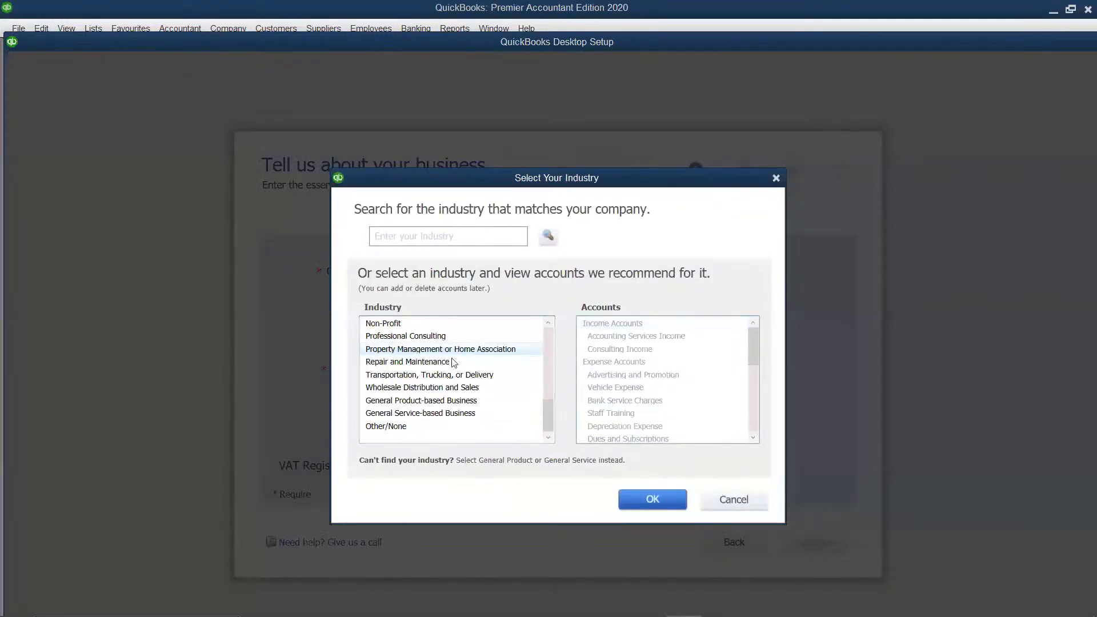
{"action": "left_click", "coordinate": [448, 403]}
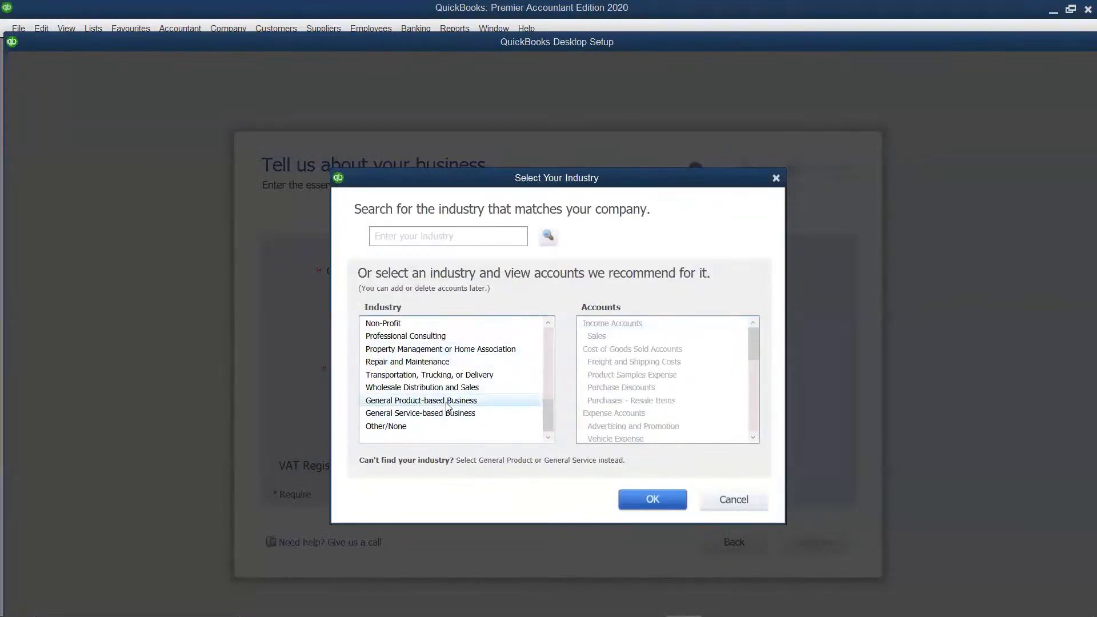
{"action": "left_click", "coordinate": [643, 500]}
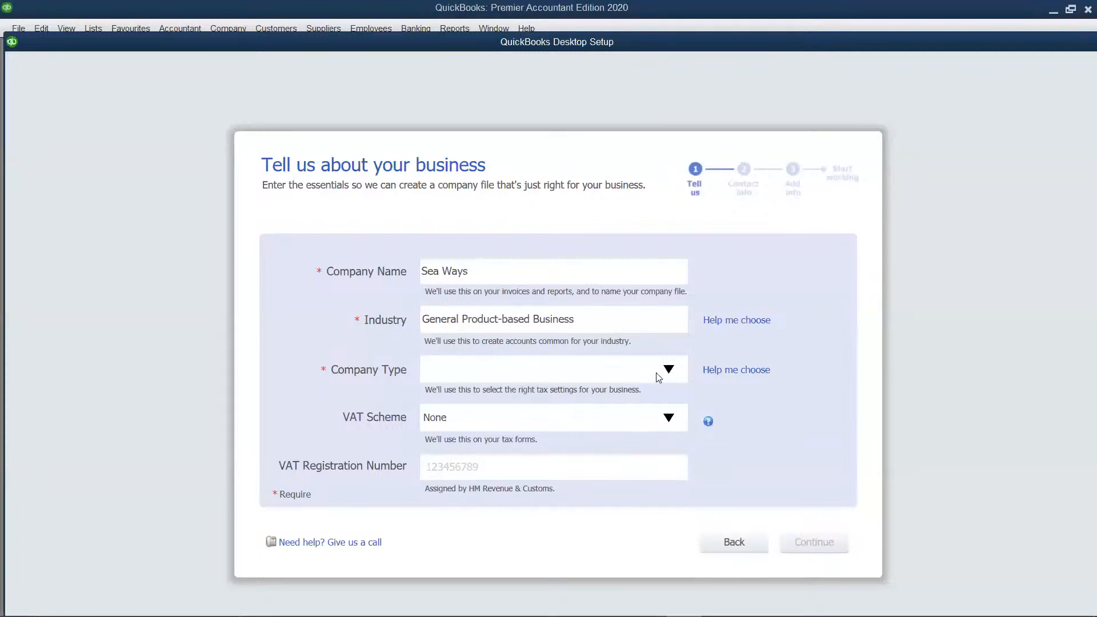
Set the company type to Company - Limited liability or unlimited, and create the company file without adding contact details
{"action": "left_click", "coordinate": [658, 378]}
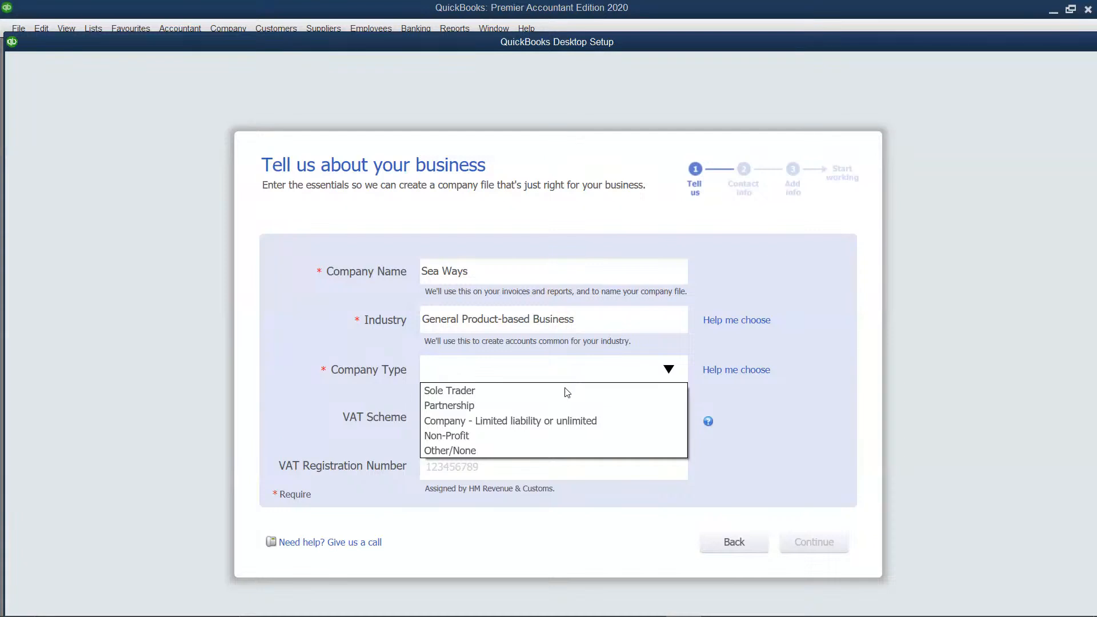
{"action": "left_click", "coordinate": [544, 421]}
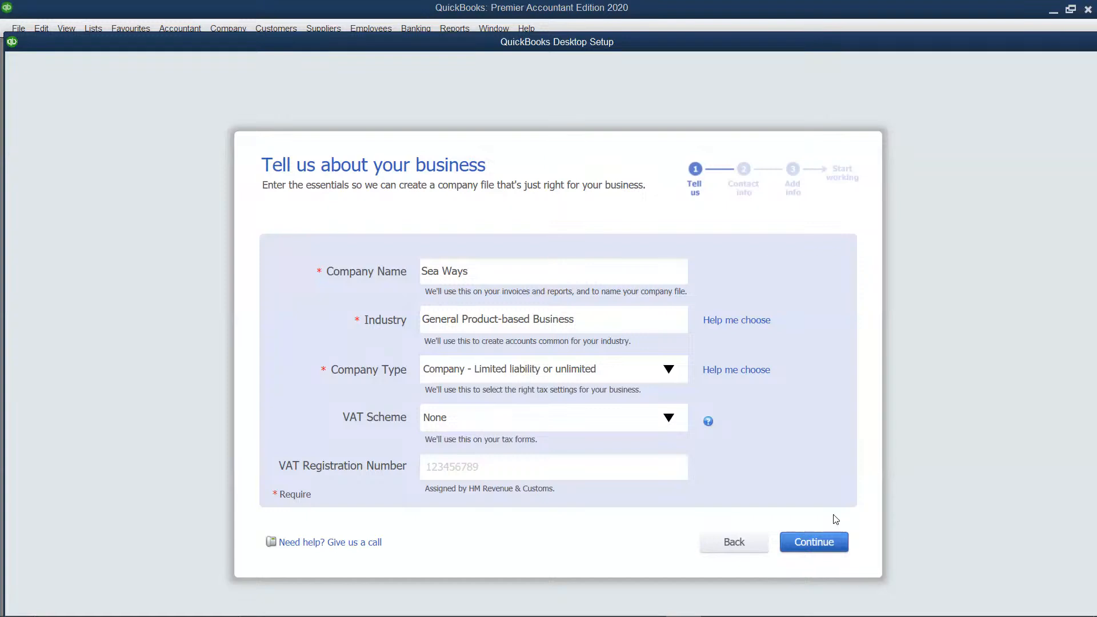
{"action": "left_click", "coordinate": [834, 545]}
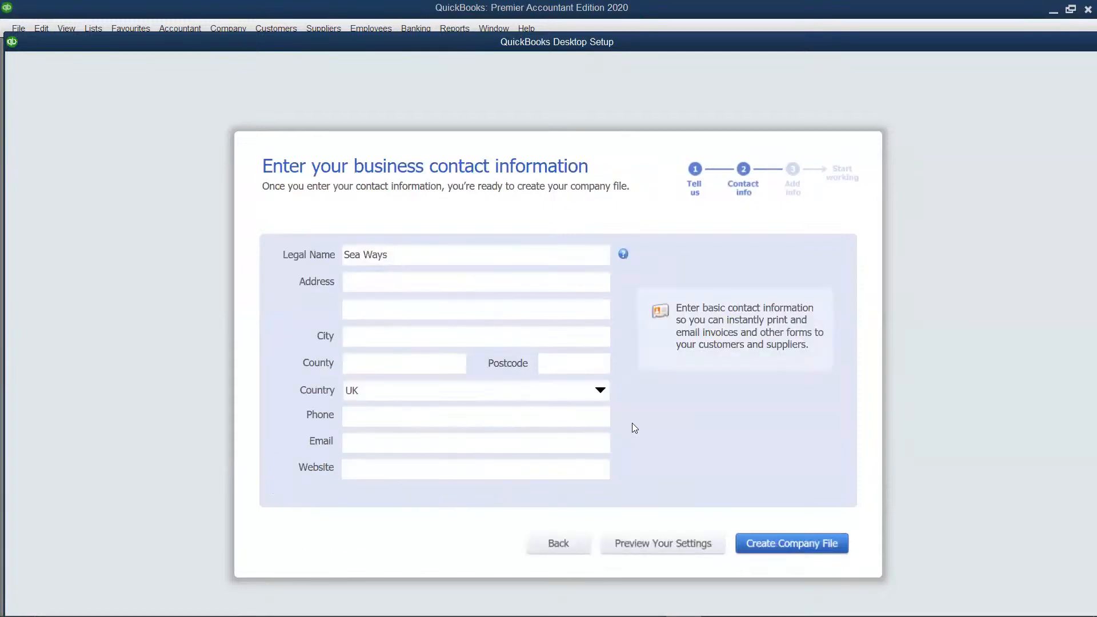
{"action": "left_click", "coordinate": [782, 545]}
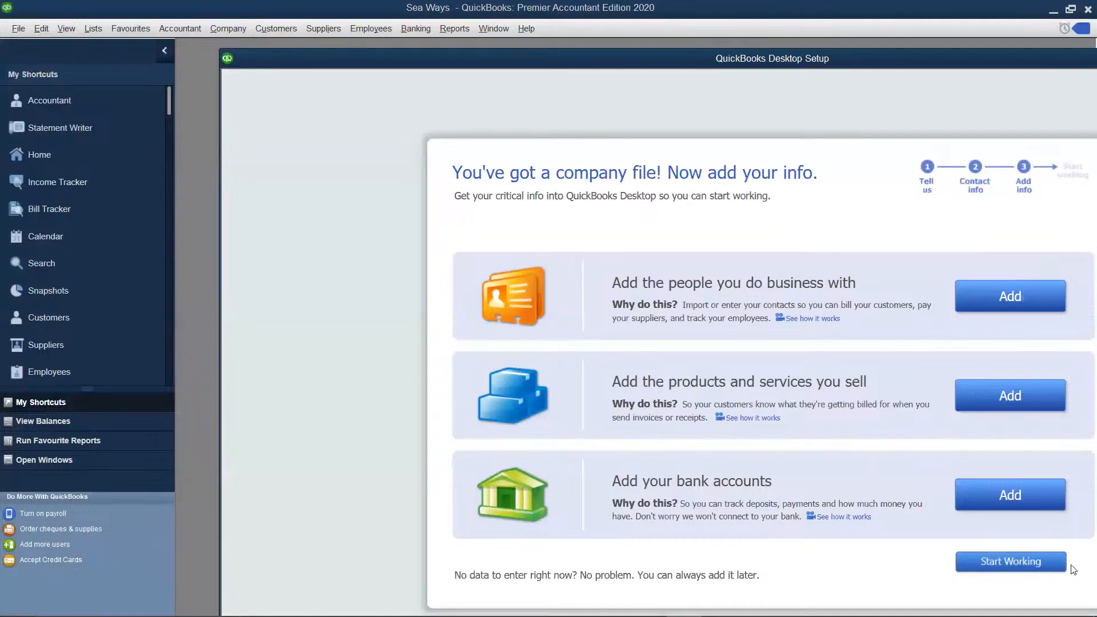
Start working in the new company file and close the help window, the New Feature Tour and the Home window
{"action": "left_click", "coordinate": [983, 562]}
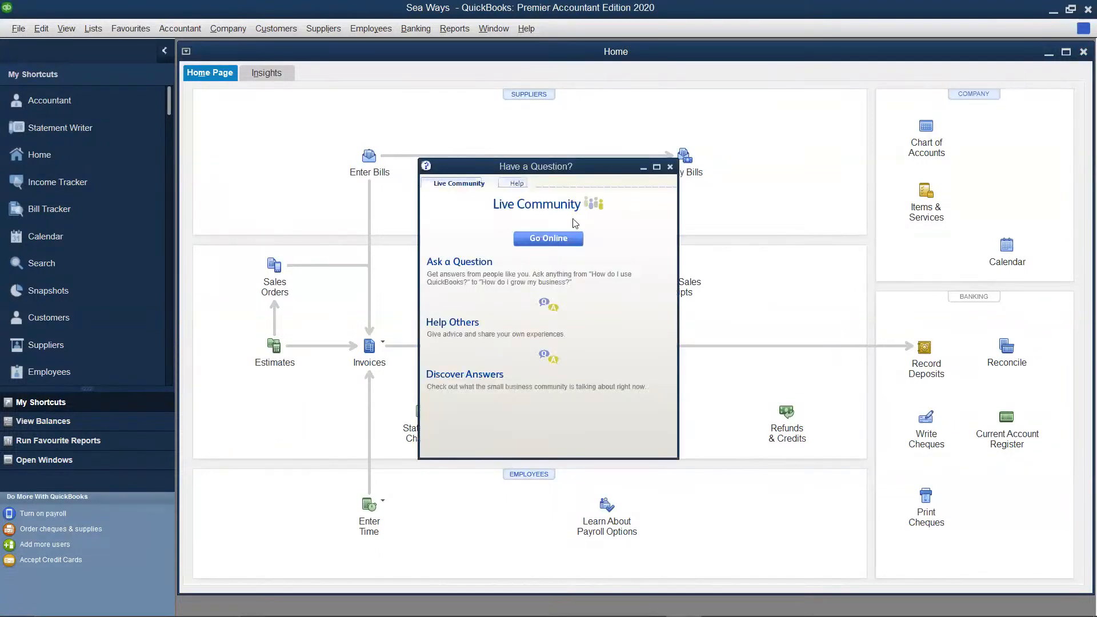
{"action": "left_click", "coordinate": [671, 167]}
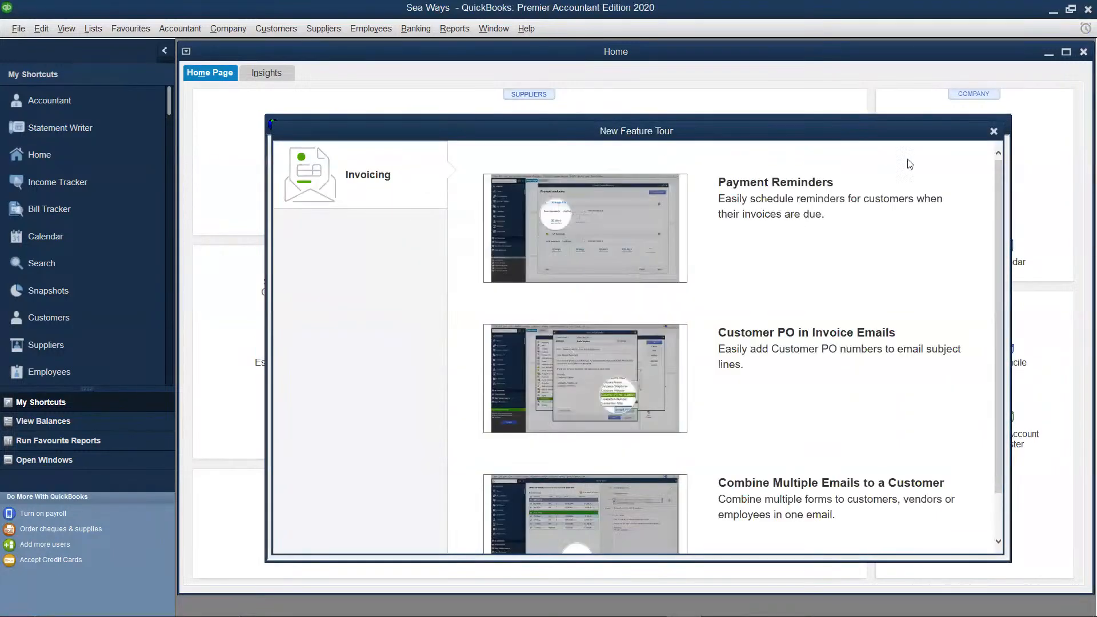
{"action": "left_click", "coordinate": [994, 132]}
{"action": "left_click", "coordinate": [998, 131]}
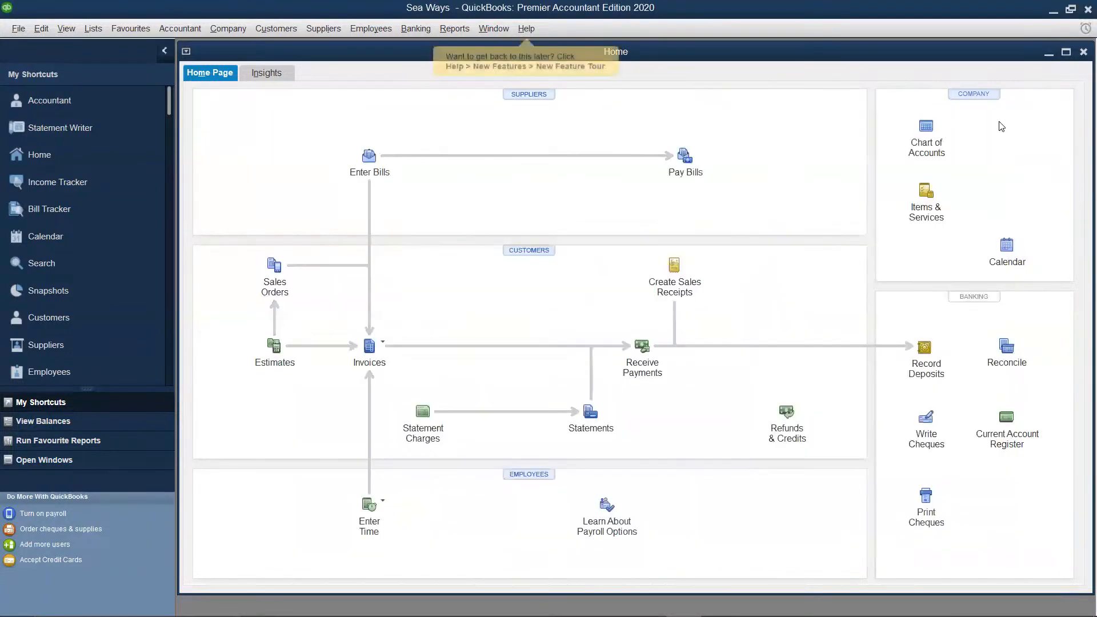
{"action": "left_click", "coordinate": [1084, 52]}
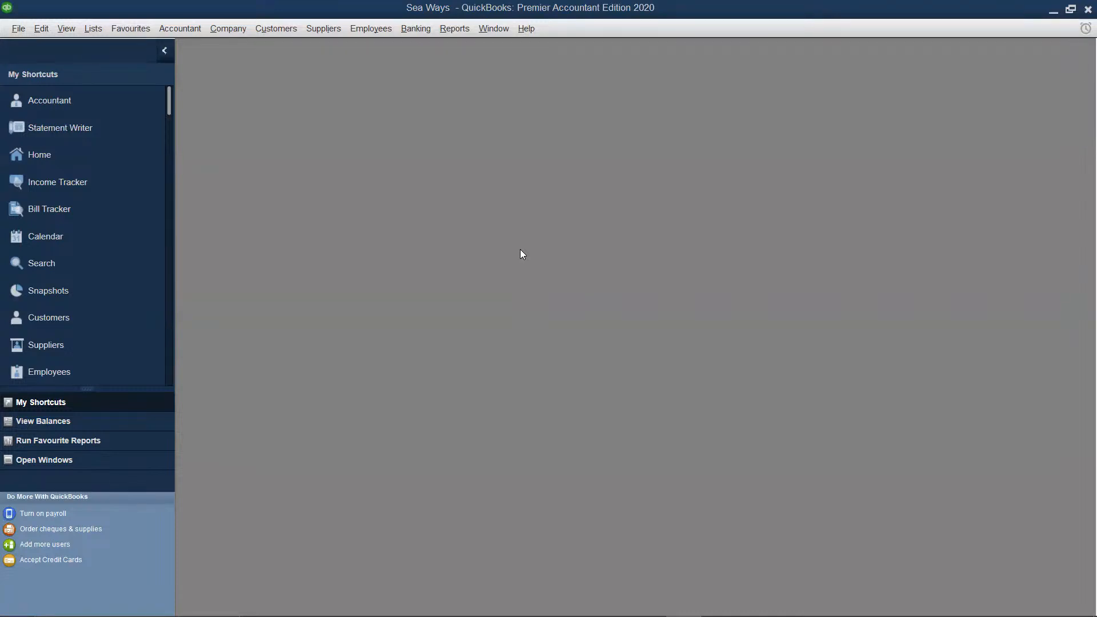
{"action": "key", "text": "XF86AudioRaiseVolume"}
{"action": "key", "text": "XF86AudioRaiseVolume"}
{"action": "key", "text": "XF86AudioRaiseVolume"}
{"action": "key", "text": "XF86AudioRaiseVolume"}
{"action": "key", "text": "XF86AudioRaiseVolume"}
Open the Fixed Asset Item List at full size and start a new item in it
{"action": "left_click", "coordinate": [95, 29]}
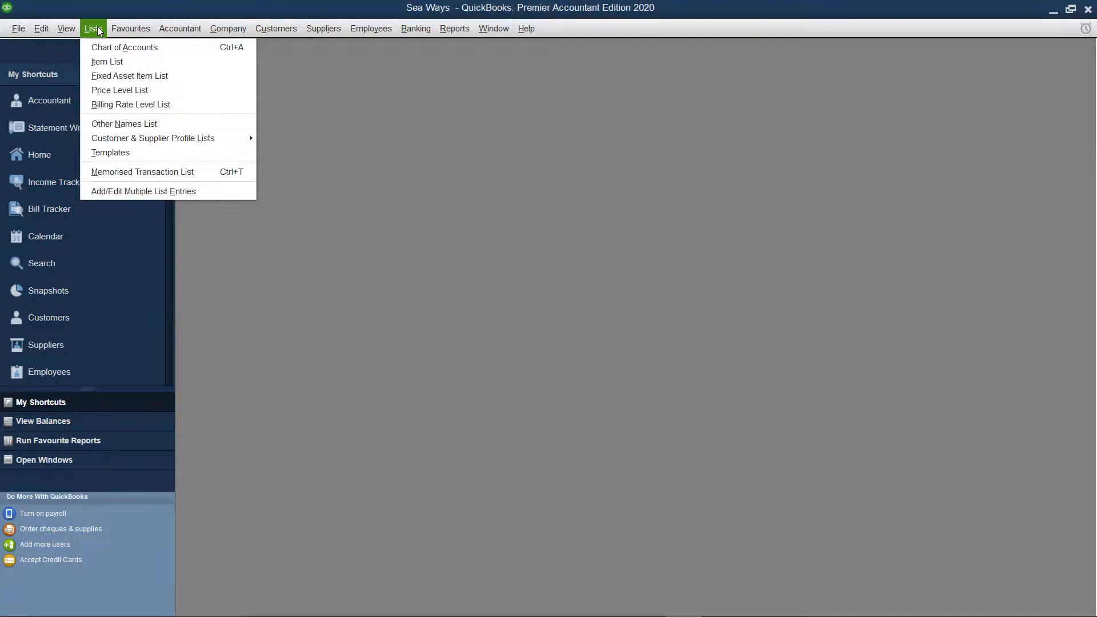
{"action": "left_click", "coordinate": [113, 79]}
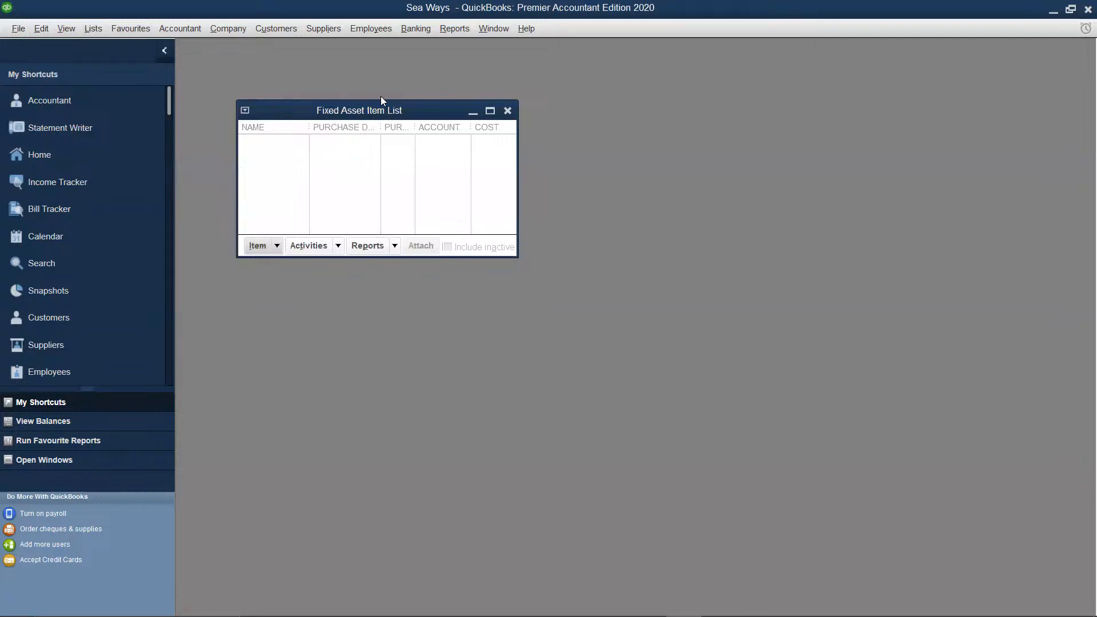
{"action": "left_click", "coordinate": [490, 111]}
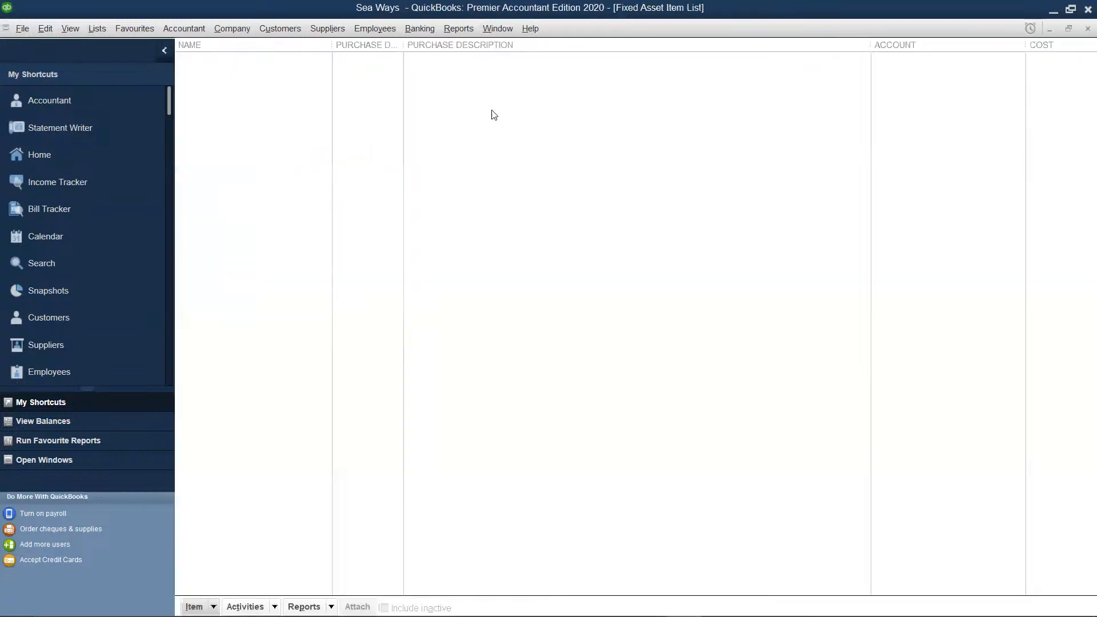
{"action": "right_click", "coordinate": [303, 99]}
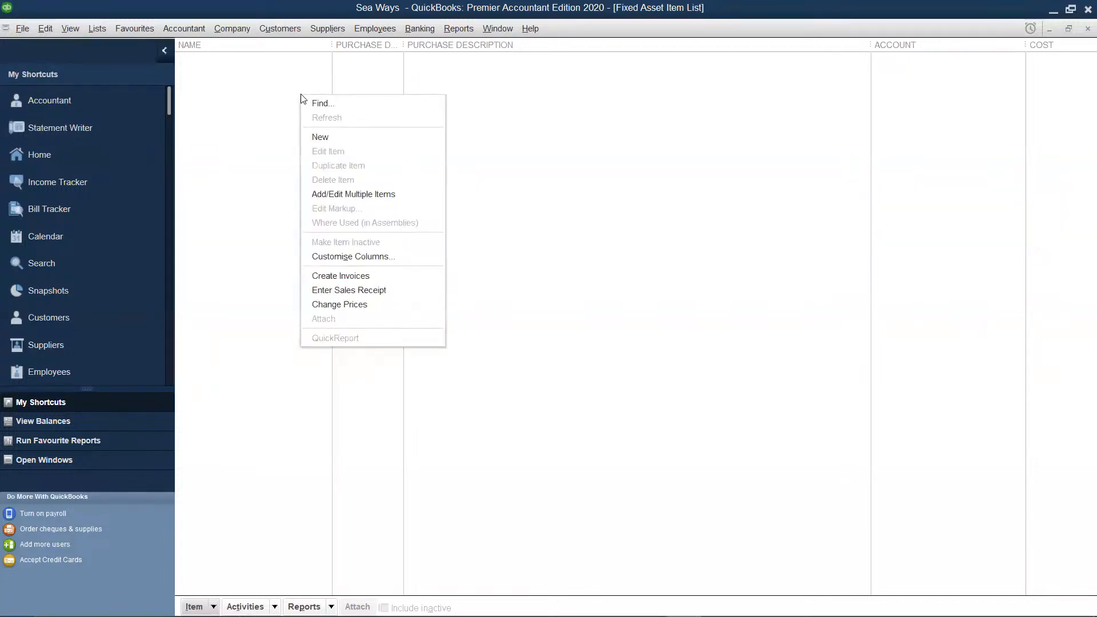
{"action": "left_click", "coordinate": [320, 139]}
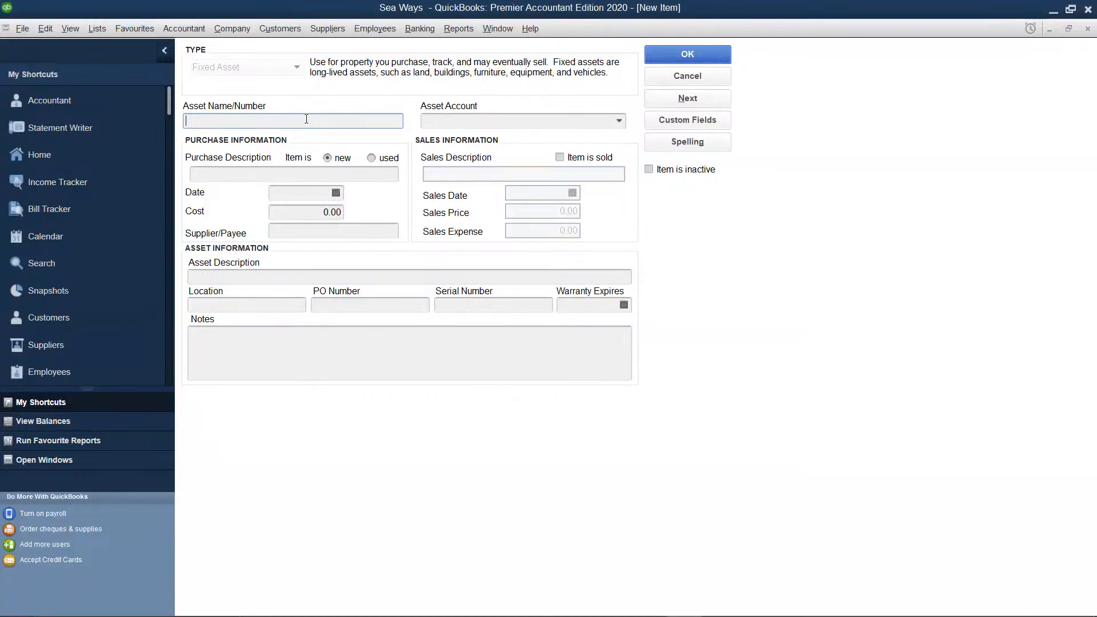
Name the new fixed asset item Kitchen Equipment
{"action": "type", "text": "Ktchen"}
{"action": "left_click", "coordinate": [191, 120]}
{"action": "type", "text": "i"}
{"action": "key", "text": "Tab"}
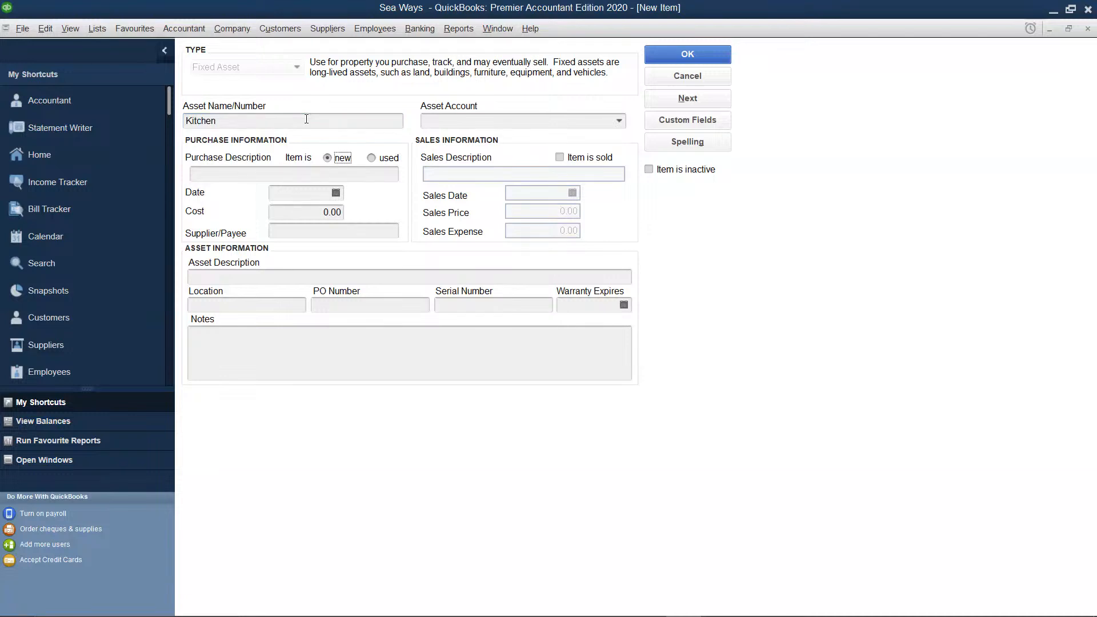
{"action": "left_click", "coordinate": [300, 121]}
{"action": "type", "text": "Equi"}
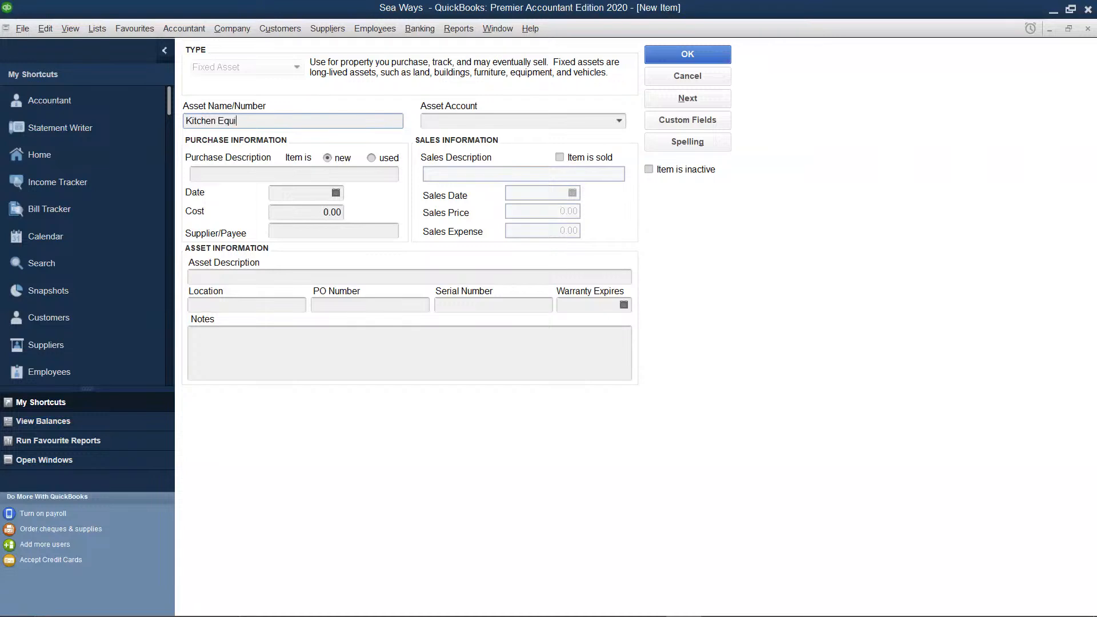
{"action": "type", "text": "pment"}
Look through the available accounts and assign the kitchen equipment to the Office Equipment fixed asset account
{"action": "left_click", "coordinate": [620, 122]}
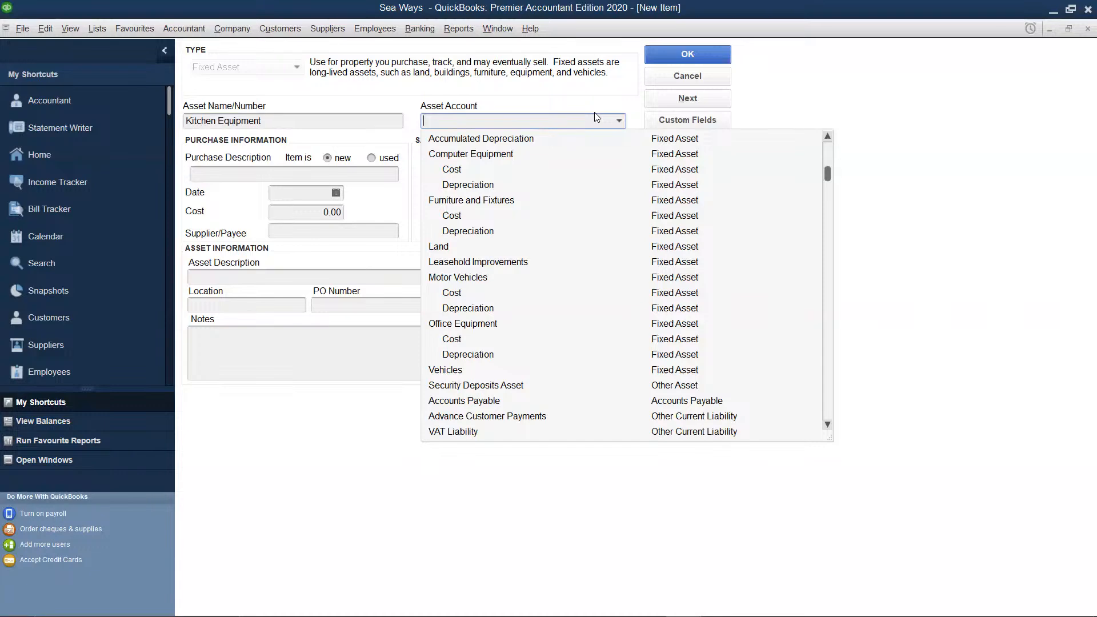
{"action": "scroll", "coordinate": [594, 174], "scroll_direction": "down", "scroll_amount": 1}
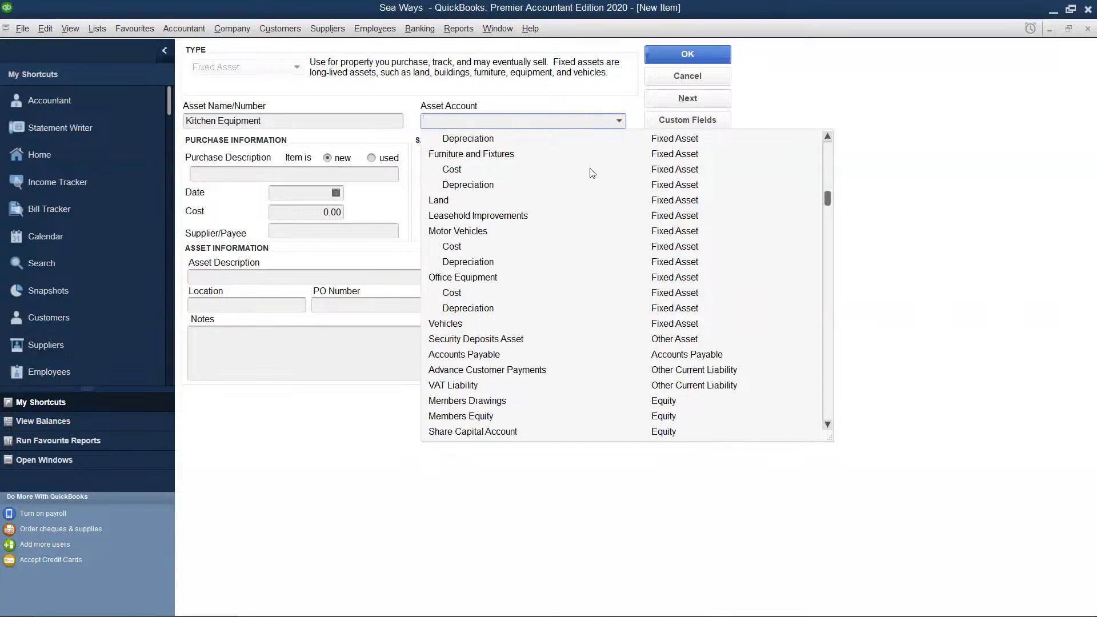
{"action": "scroll", "coordinate": [593, 173], "scroll_direction": "down", "scroll_amount": 2}
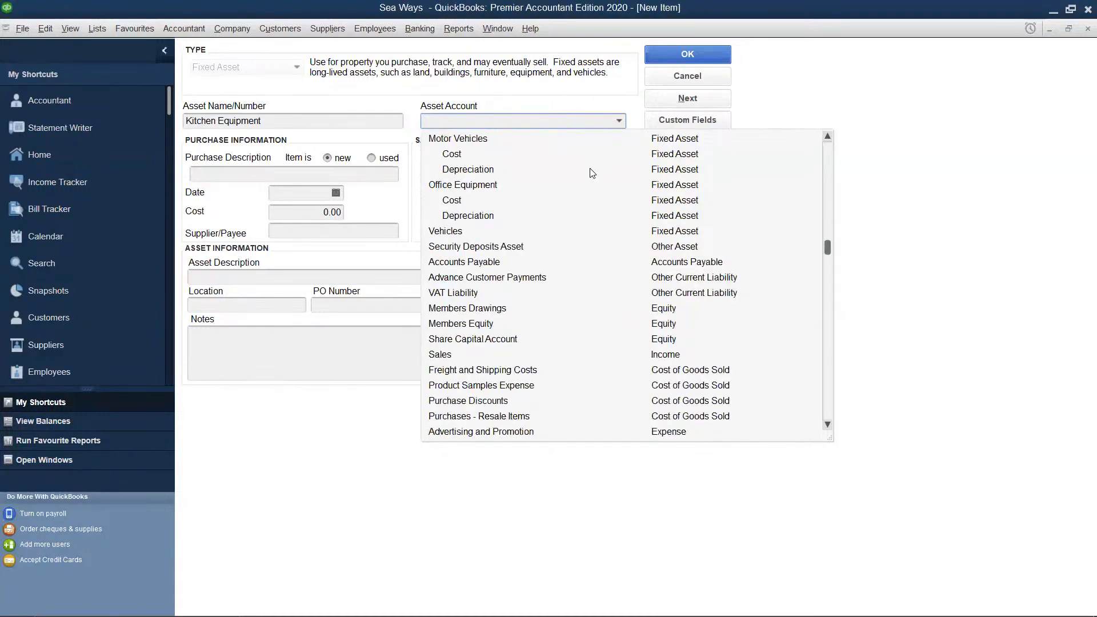
{"action": "scroll", "coordinate": [593, 174], "scroll_direction": "down", "scroll_amount": 2}
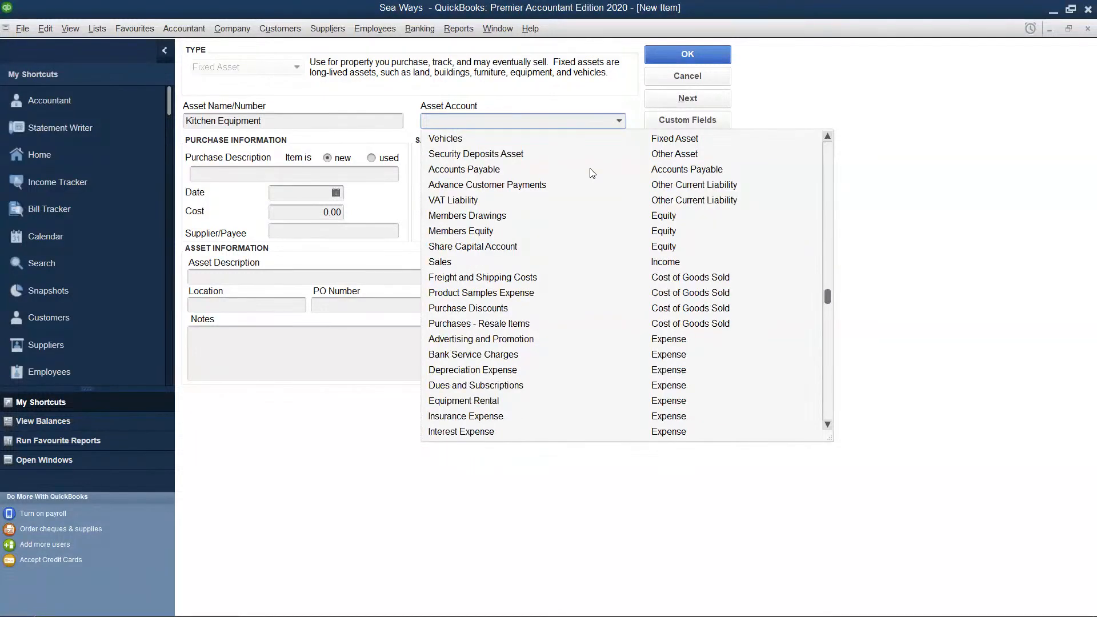
{"action": "scroll", "coordinate": [593, 173], "scroll_direction": "down", "scroll_amount": 3}
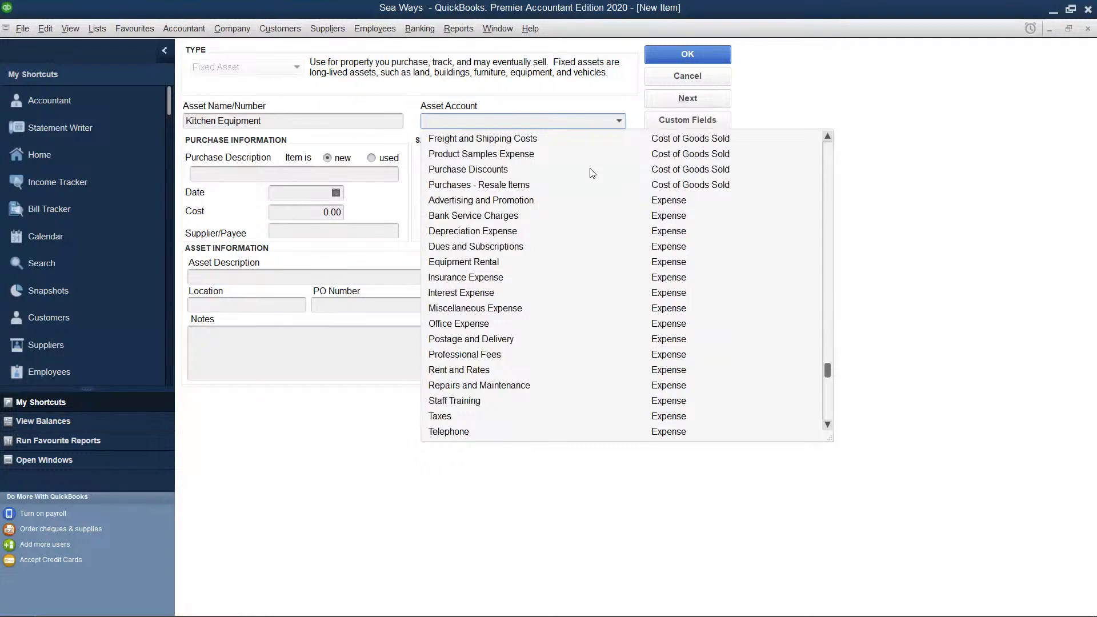
{"action": "scroll", "coordinate": [593, 173], "scroll_direction": "down", "scroll_amount": 2}
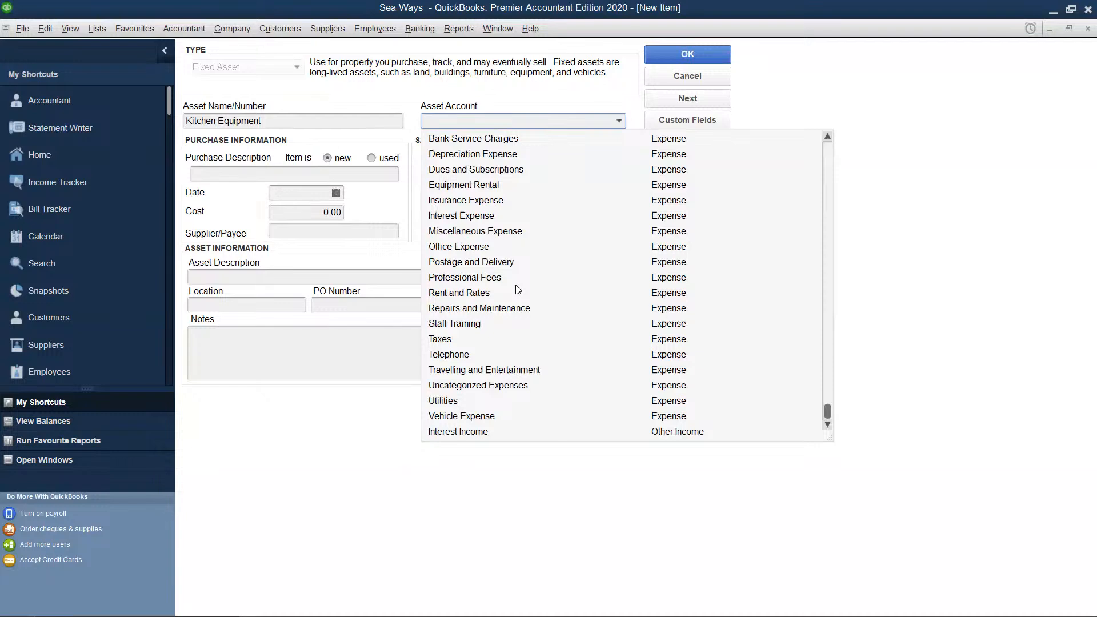
{"action": "scroll", "coordinate": [518, 290], "scroll_direction": "up", "scroll_amount": 1}
{"action": "scroll", "coordinate": [517, 290], "scroll_direction": "up", "scroll_amount": 1}
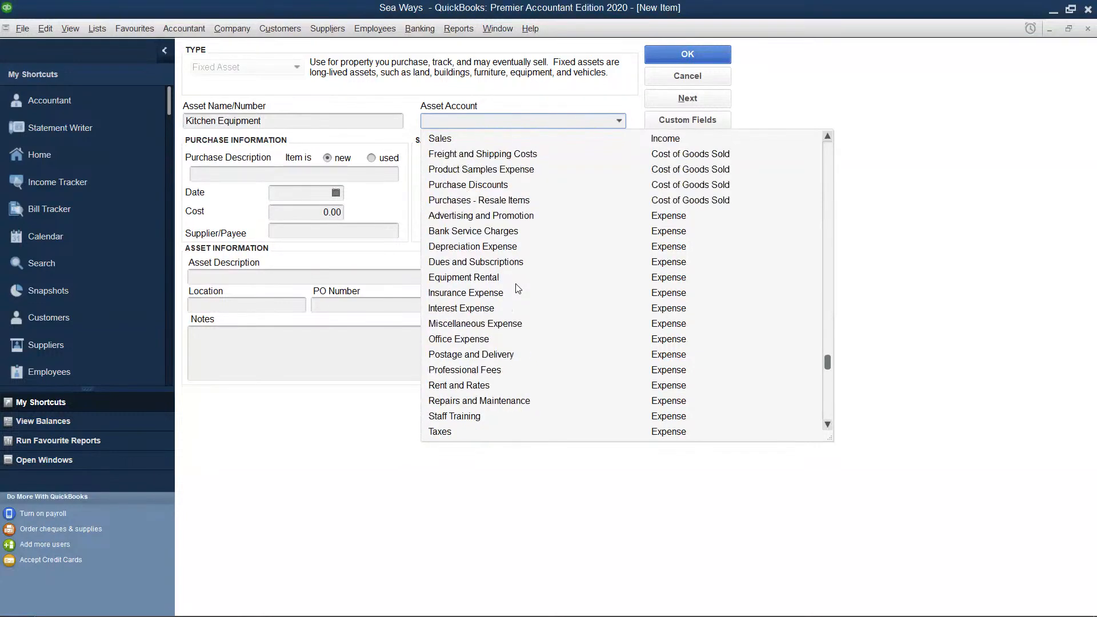
{"action": "scroll", "coordinate": [518, 291], "scroll_direction": "up", "scroll_amount": 1}
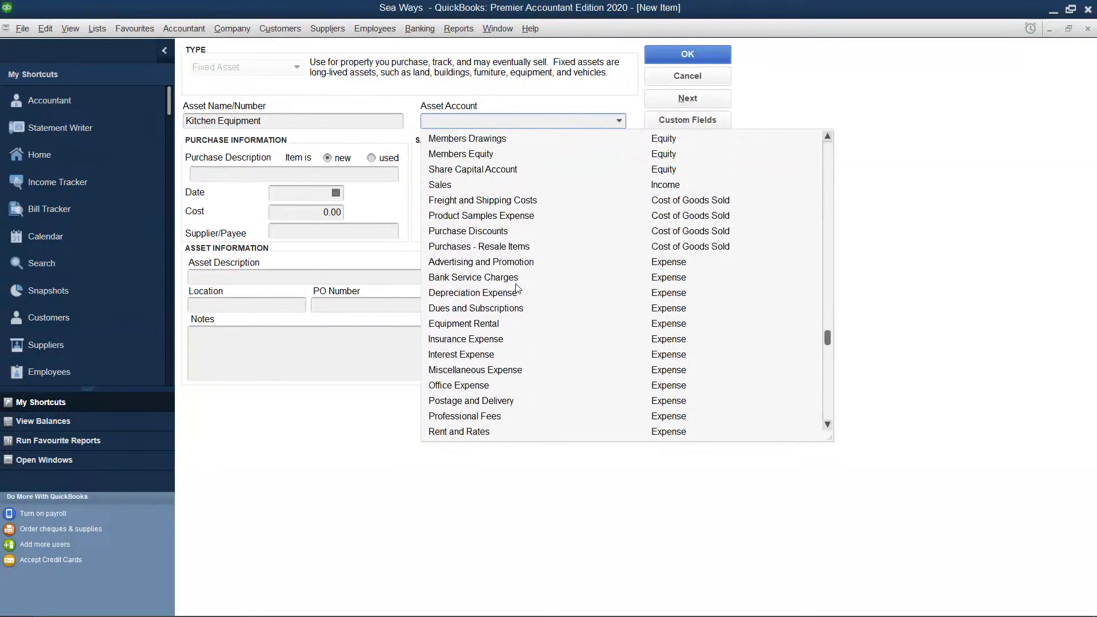
{"action": "scroll", "coordinate": [518, 290], "scroll_direction": "up", "scroll_amount": 1}
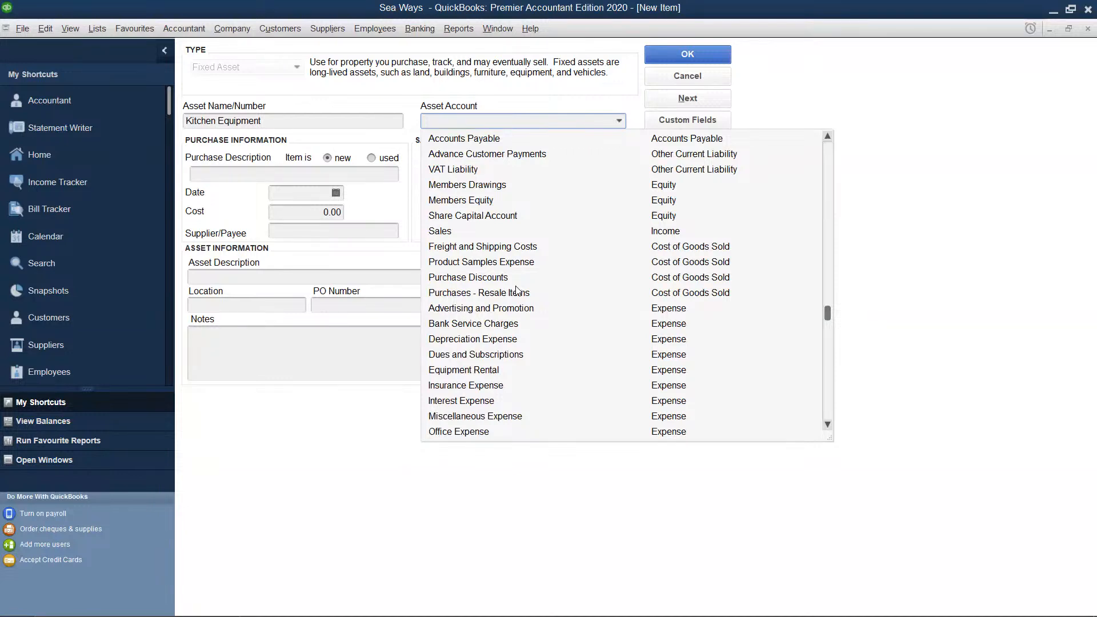
{"action": "scroll", "coordinate": [518, 290], "scroll_direction": "up", "scroll_amount": 1}
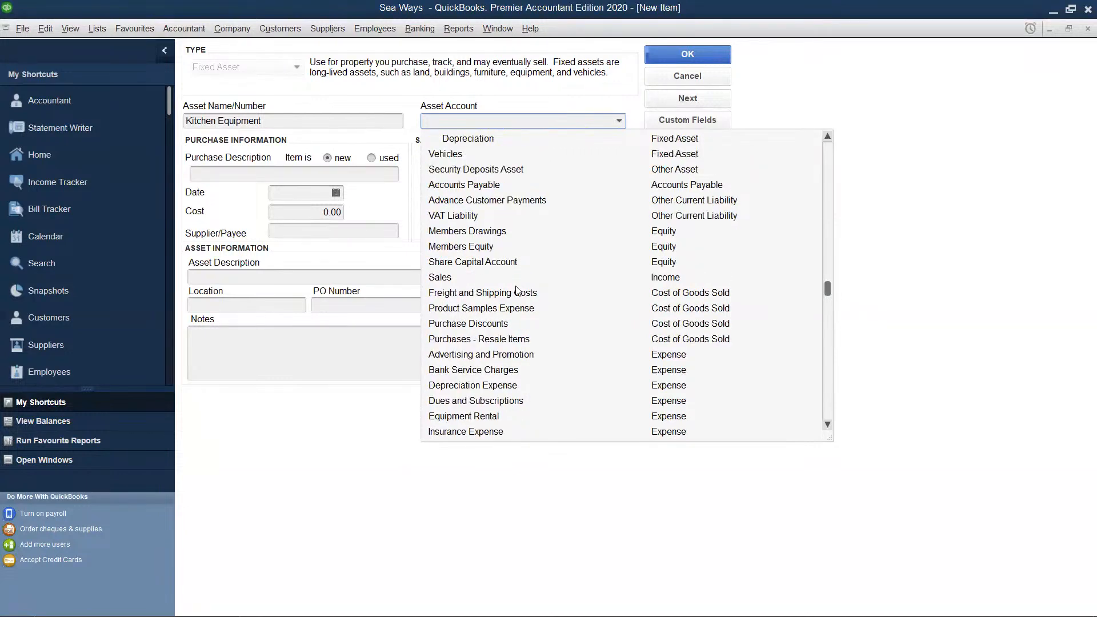
{"action": "scroll", "coordinate": [518, 290], "scroll_direction": "up", "scroll_amount": 1}
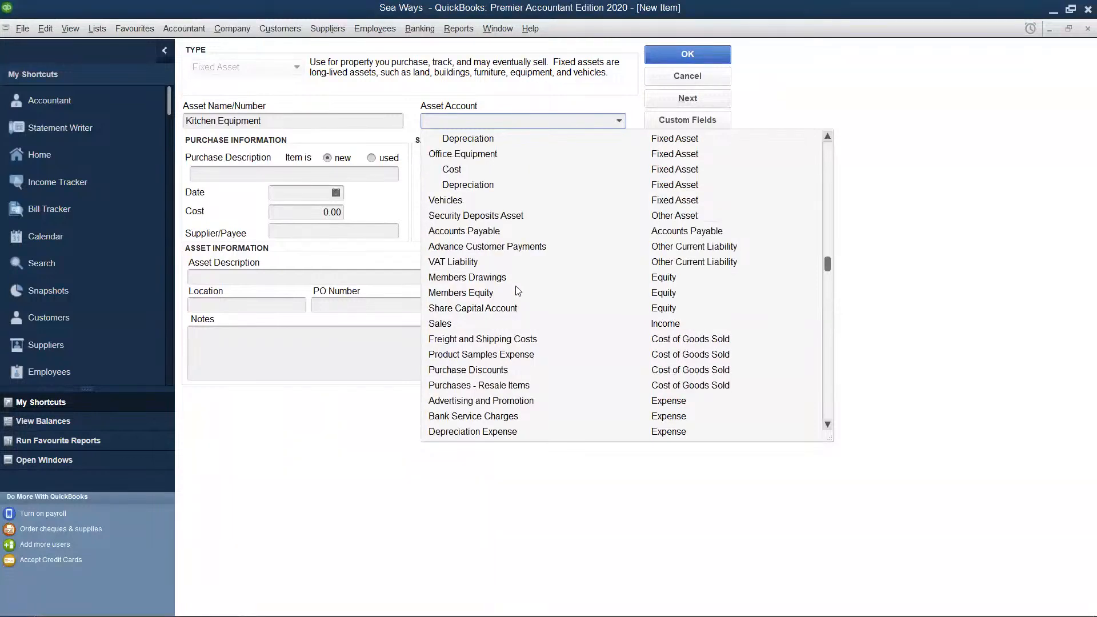
{"action": "scroll", "coordinate": [518, 290], "scroll_direction": "up", "scroll_amount": 1}
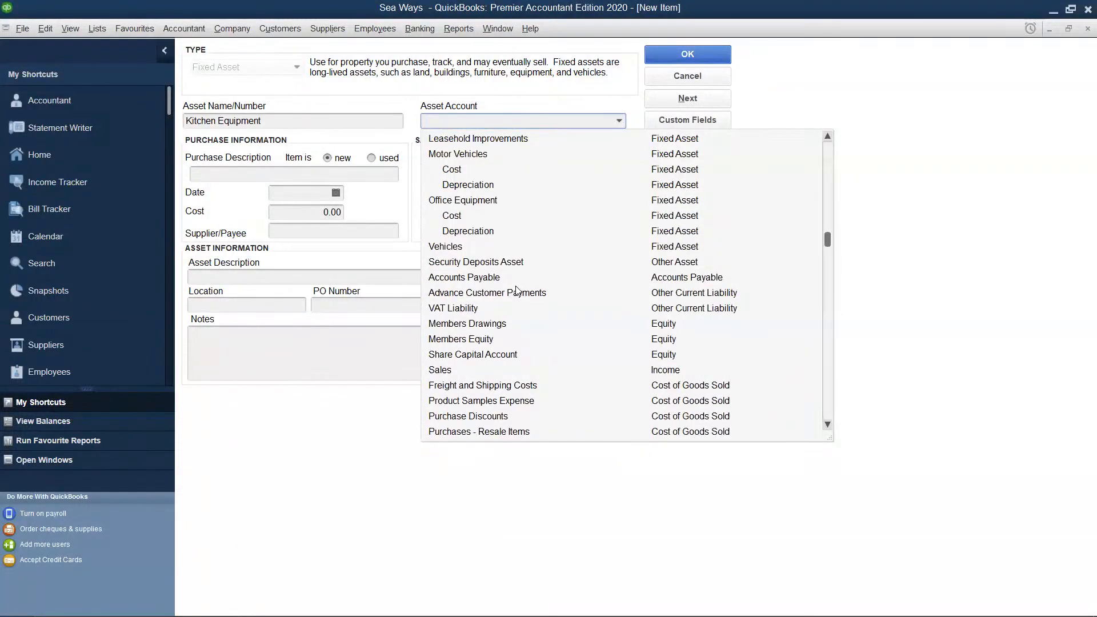
{"action": "scroll", "coordinate": [518, 292], "scroll_direction": "up", "scroll_amount": 1}
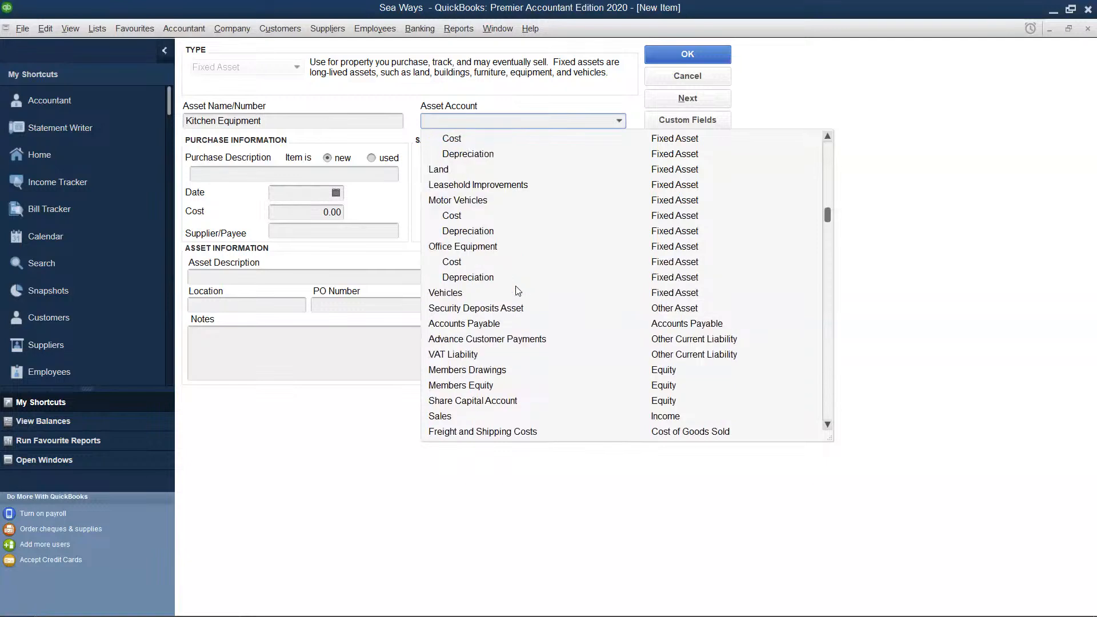
{"action": "scroll", "coordinate": [517, 291], "scroll_direction": "up", "scroll_amount": 1}
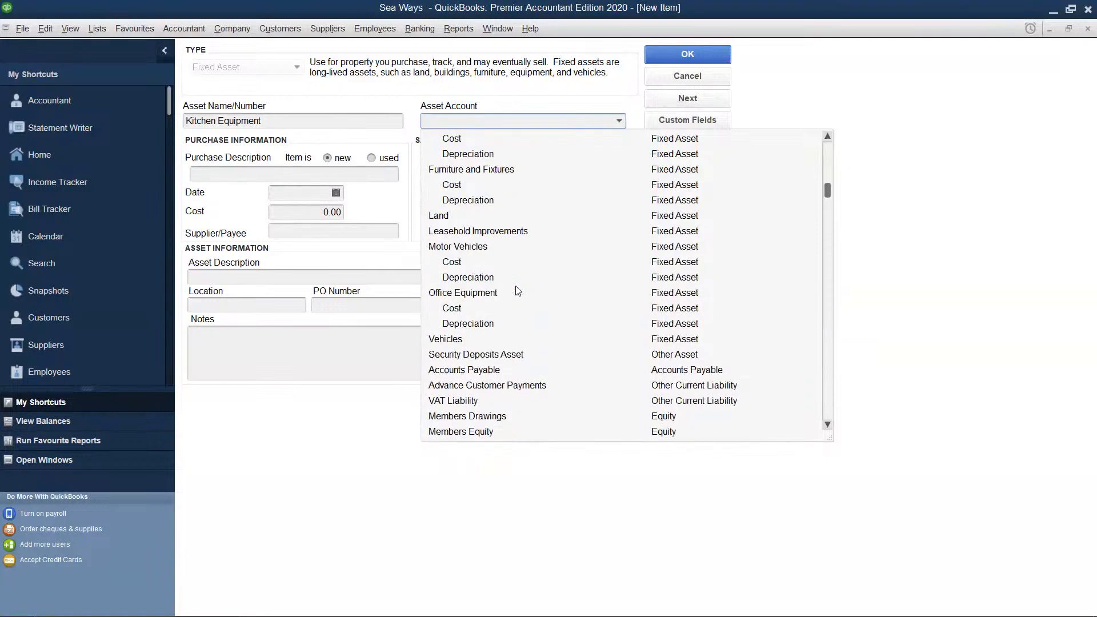
{"action": "scroll", "coordinate": [518, 290], "scroll_direction": "up", "scroll_amount": 2}
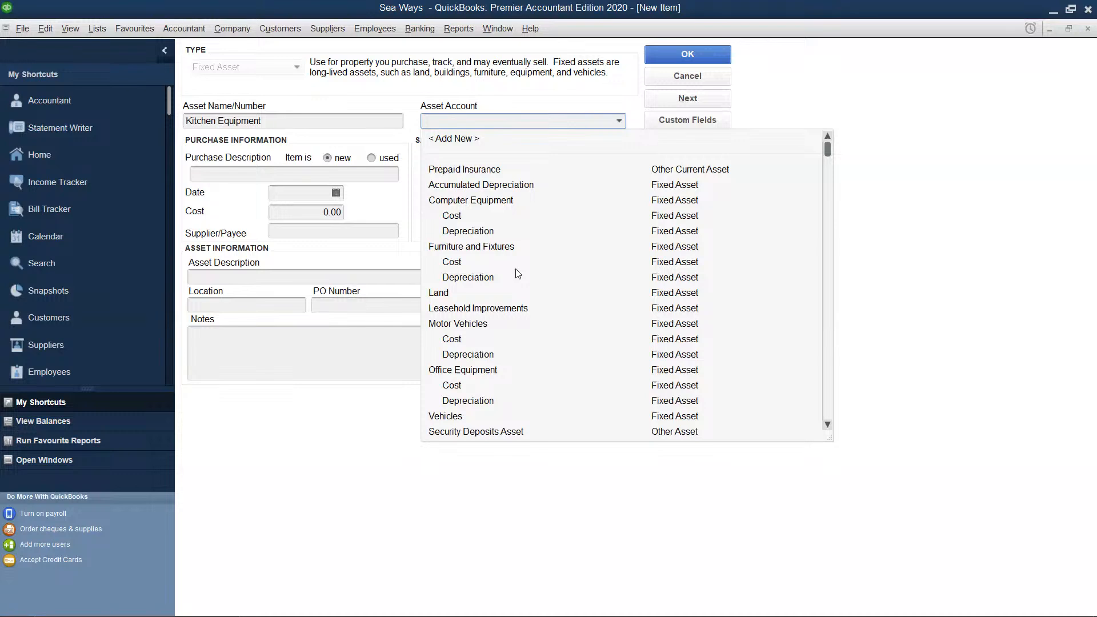
{"action": "scroll", "coordinate": [518, 274], "scroll_direction": "down", "scroll_amount": 1}
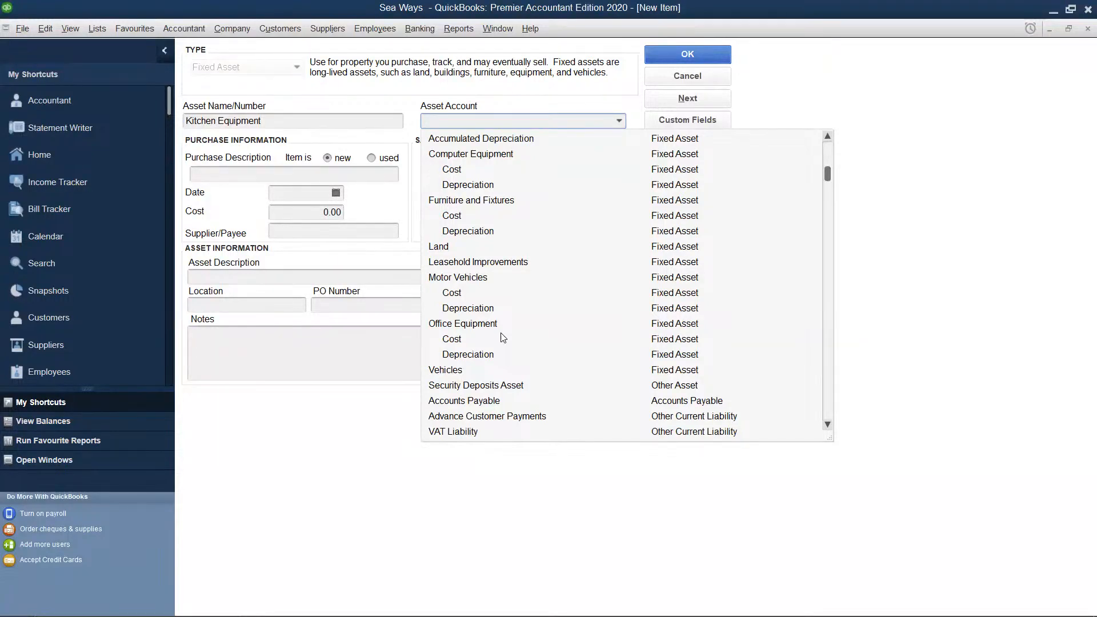
{"action": "scroll", "coordinate": [503, 338], "scroll_direction": "down", "scroll_amount": 4}
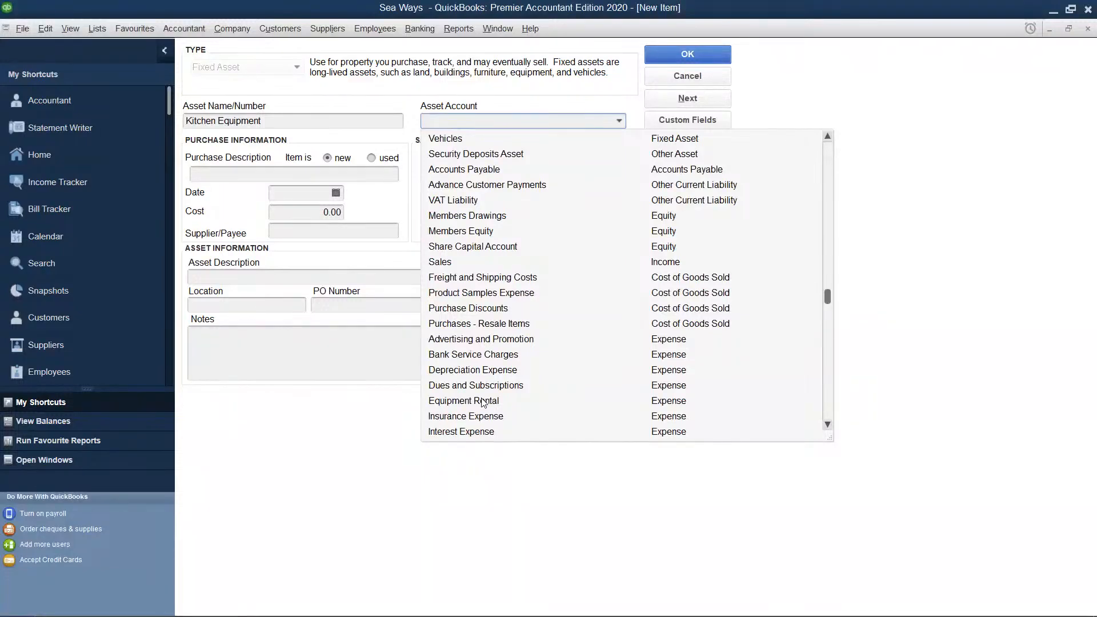
{"action": "scroll", "coordinate": [483, 403], "scroll_direction": "down", "scroll_amount": 3}
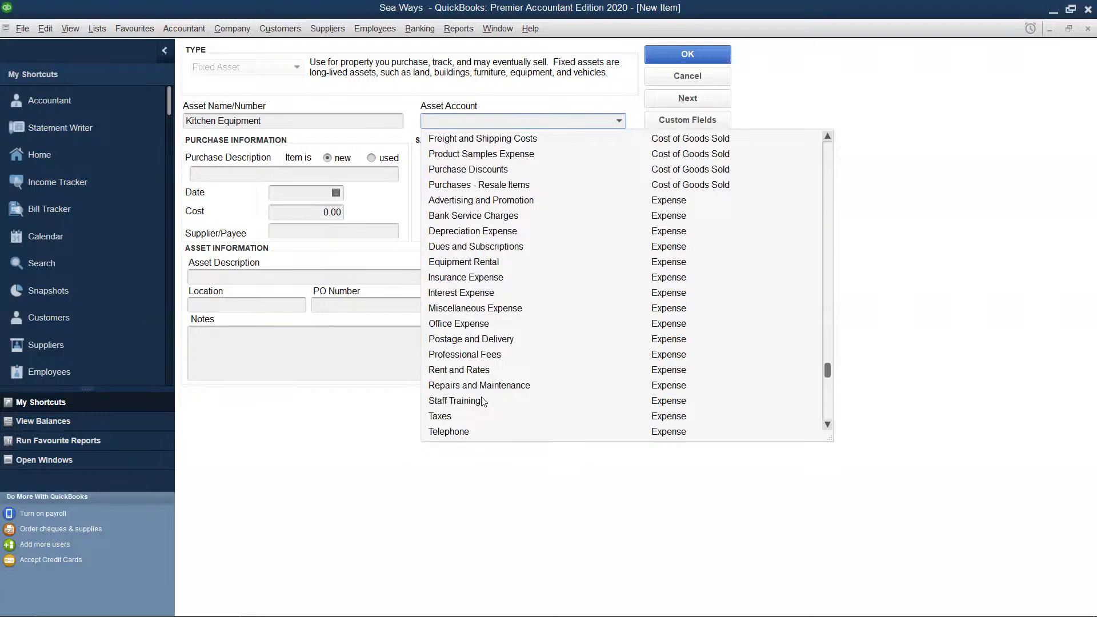
{"action": "scroll", "coordinate": [483, 402], "scroll_direction": "down", "scroll_amount": 2}
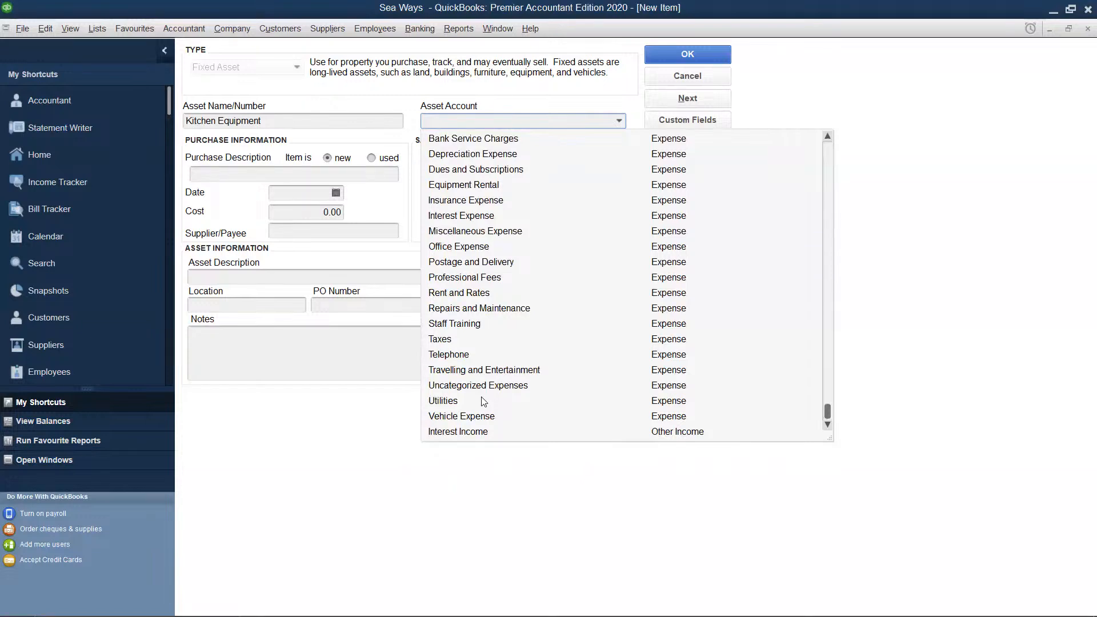
{"action": "scroll", "coordinate": [483, 402], "scroll_direction": "up", "scroll_amount": 11}
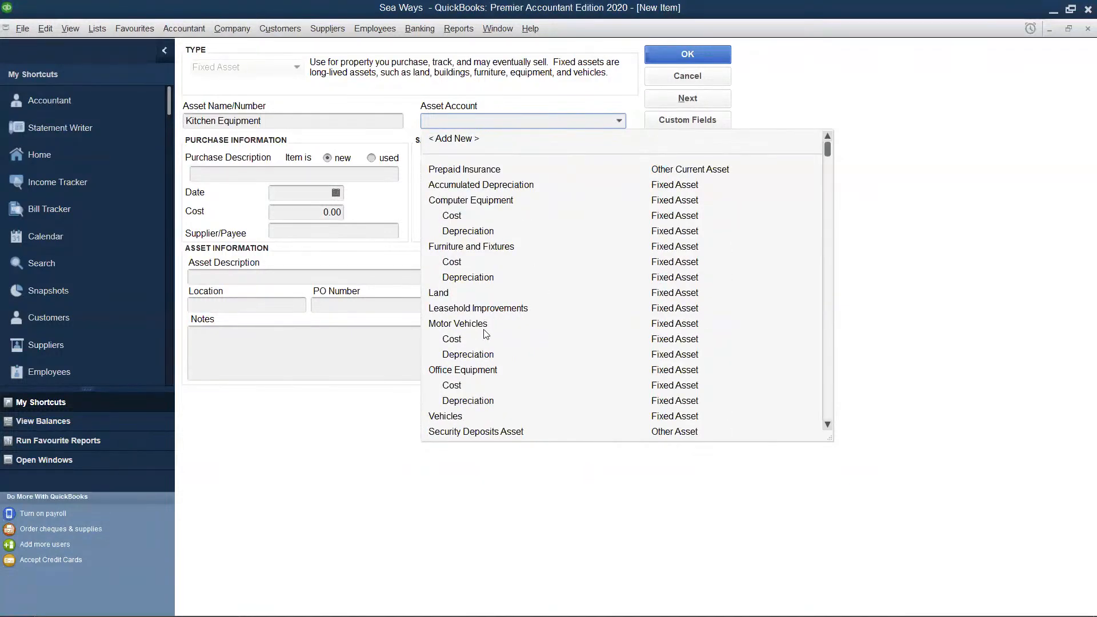
{"action": "left_click", "coordinate": [478, 370]}
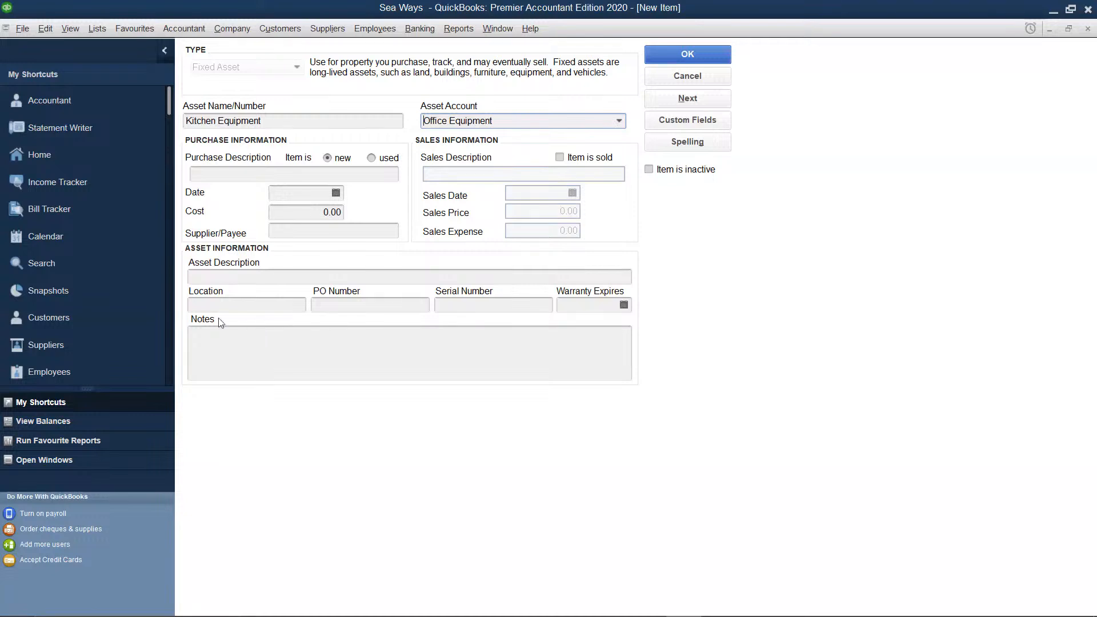
Set the kitchen equipment's purchase cost to 500,000 and try to save the item
{"action": "left_click", "coordinate": [360, 173]}
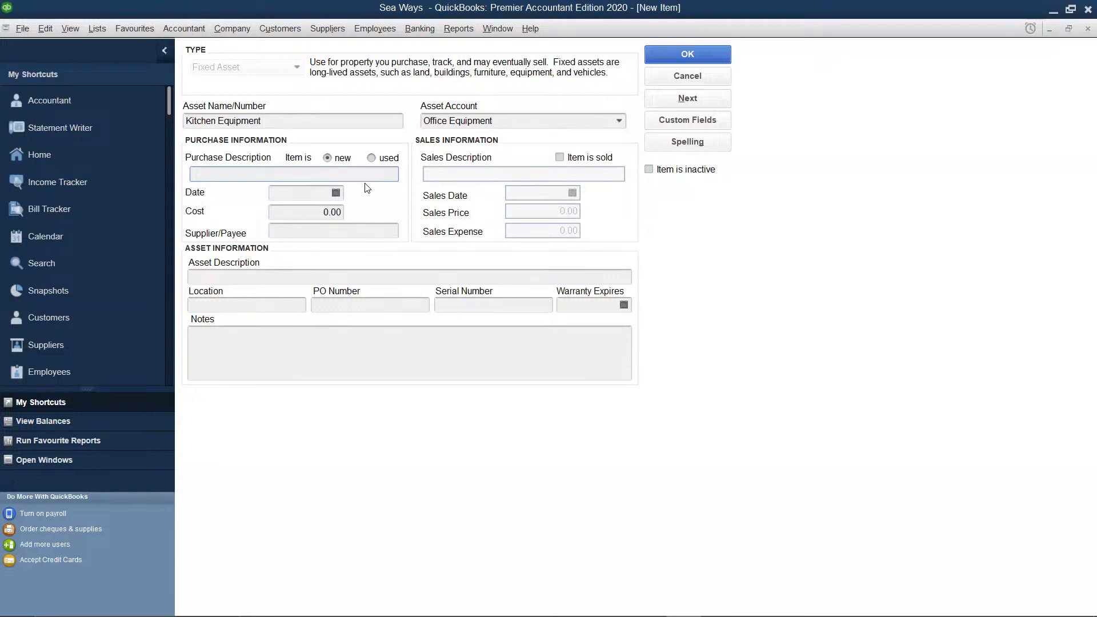
{"action": "left_click", "coordinate": [338, 211]}
{"action": "key", "text": "BackSpace"}
{"action": "key", "text": "BackSpace"}
{"action": "key", "text": "BackSpace"}
{"action": "key", "text": "BackSpace"}
{"action": "type", "text": "500"}
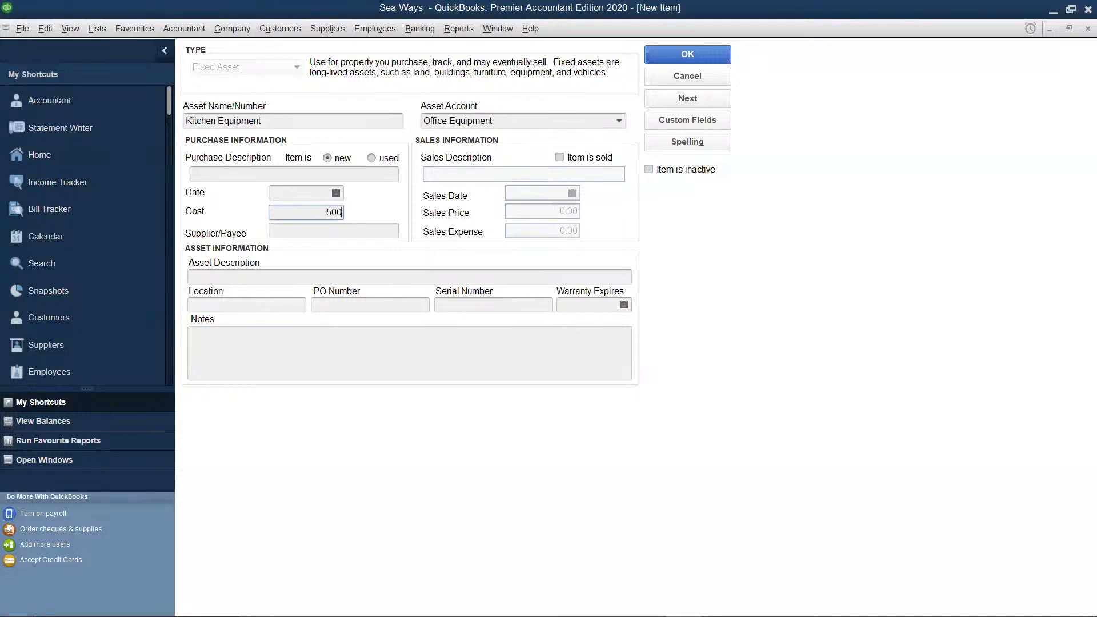
{"action": "type", "text": "000"}
{"action": "left_click", "coordinate": [706, 56]}
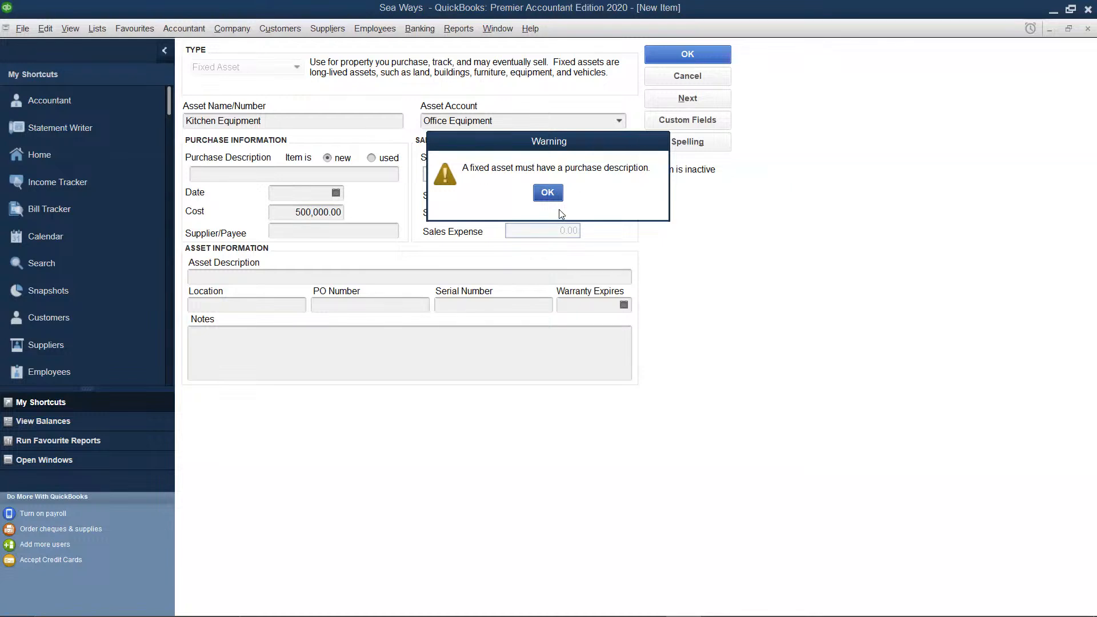
{"action": "left_click", "coordinate": [547, 194]}
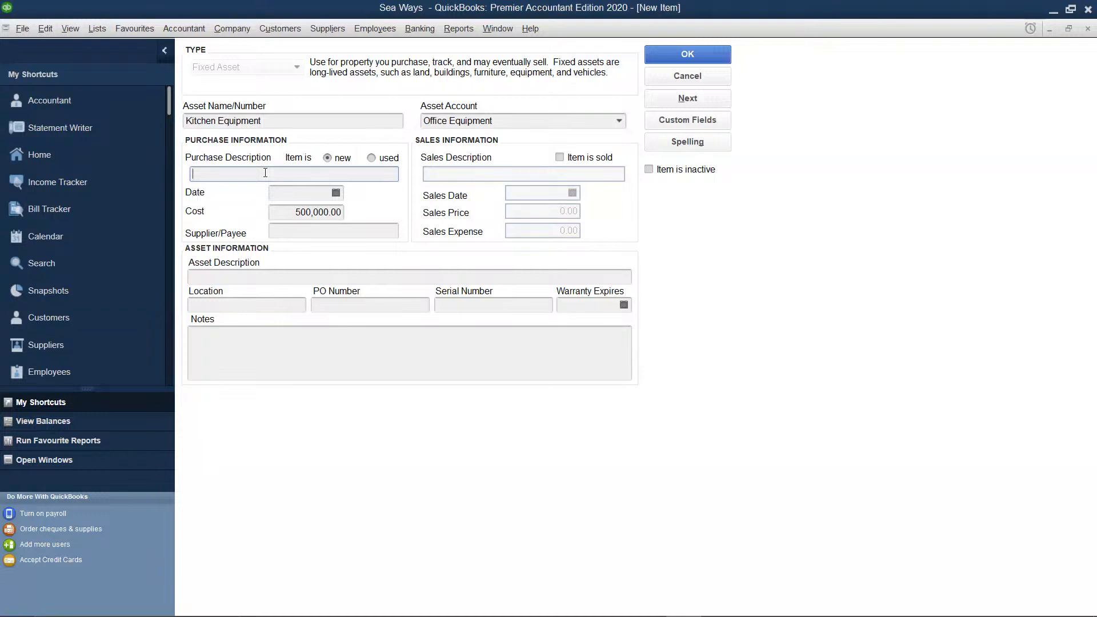
Enter "Purchase of second hand equipment" as the kitchen equipment's purchase description and try to save the item
{"action": "type", "text": "Purchase of second hand equipment"}
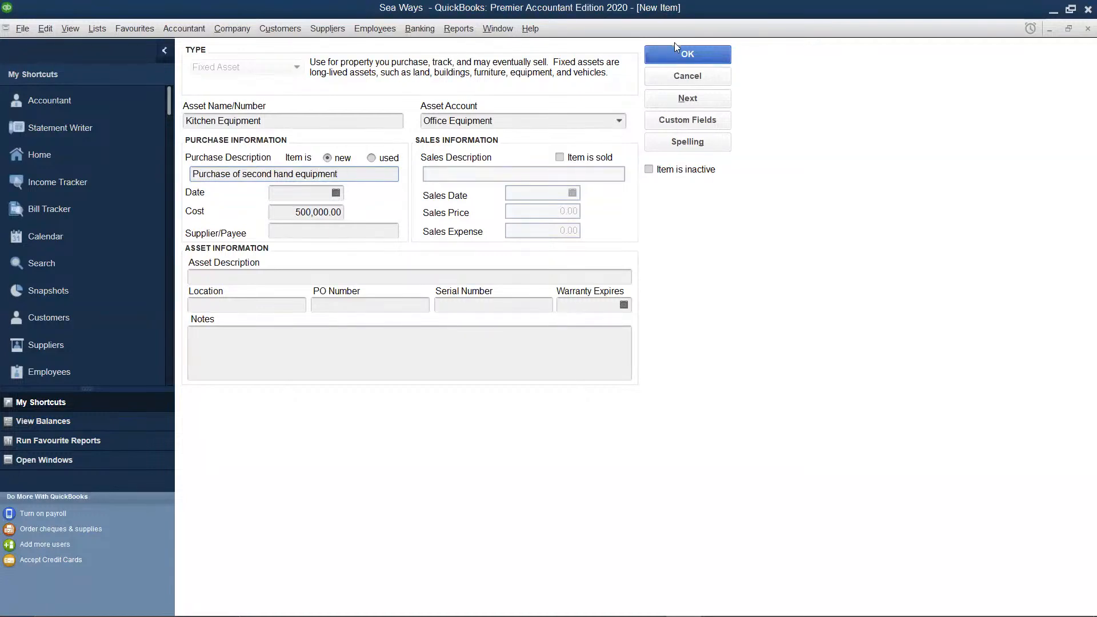
{"action": "left_click", "coordinate": [681, 55]}
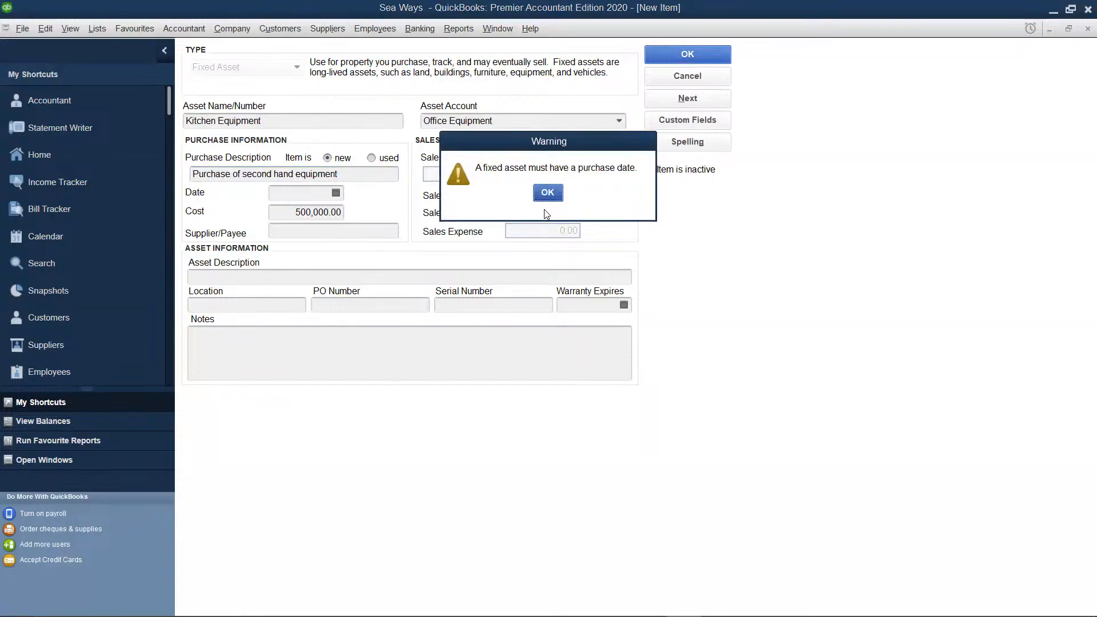
{"action": "left_click", "coordinate": [547, 193]}
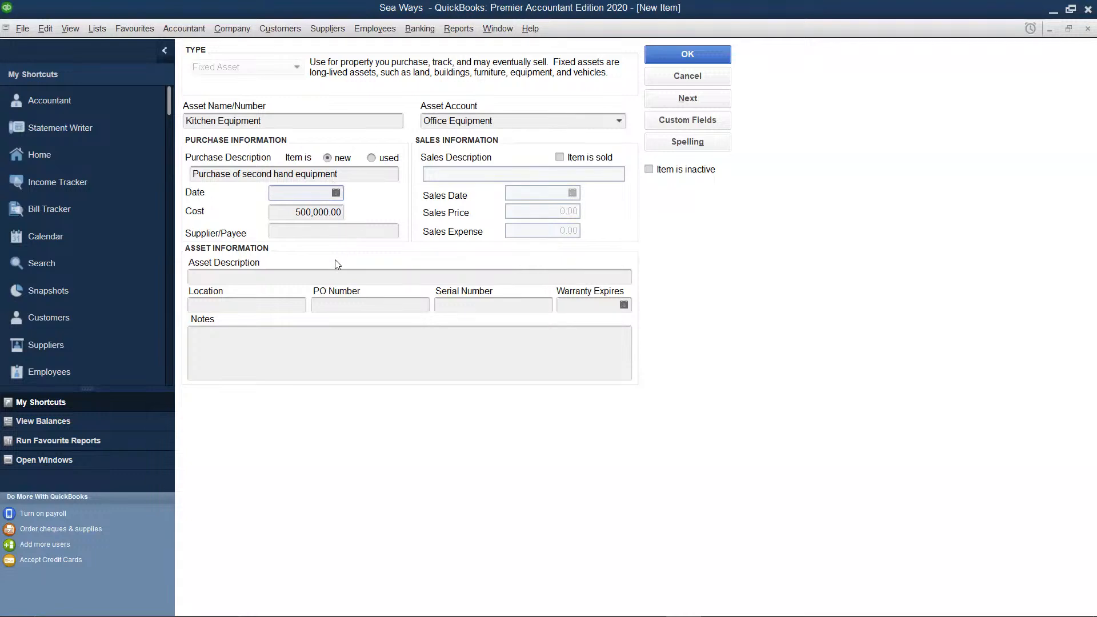
Set the kitchen equipment's purchase date to 05/05/2023 and save the item
{"action": "left_click", "coordinate": [329, 192]}
{"action": "type", "text": "05"}
{"action": "type", "text": "/05/2023"}
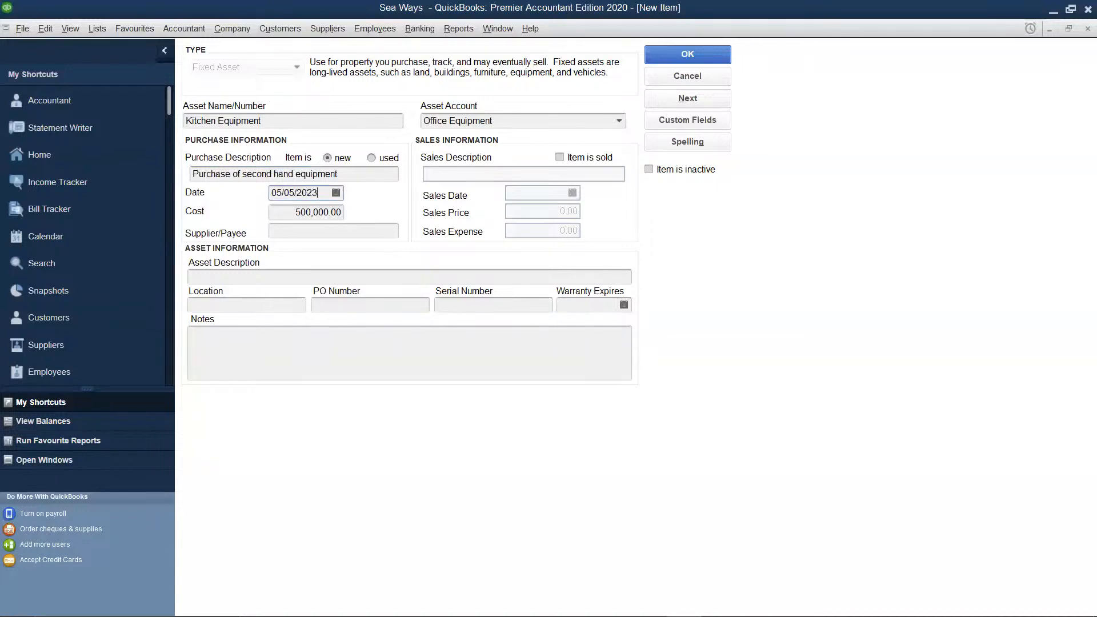
{"action": "left_click", "coordinate": [710, 52]}
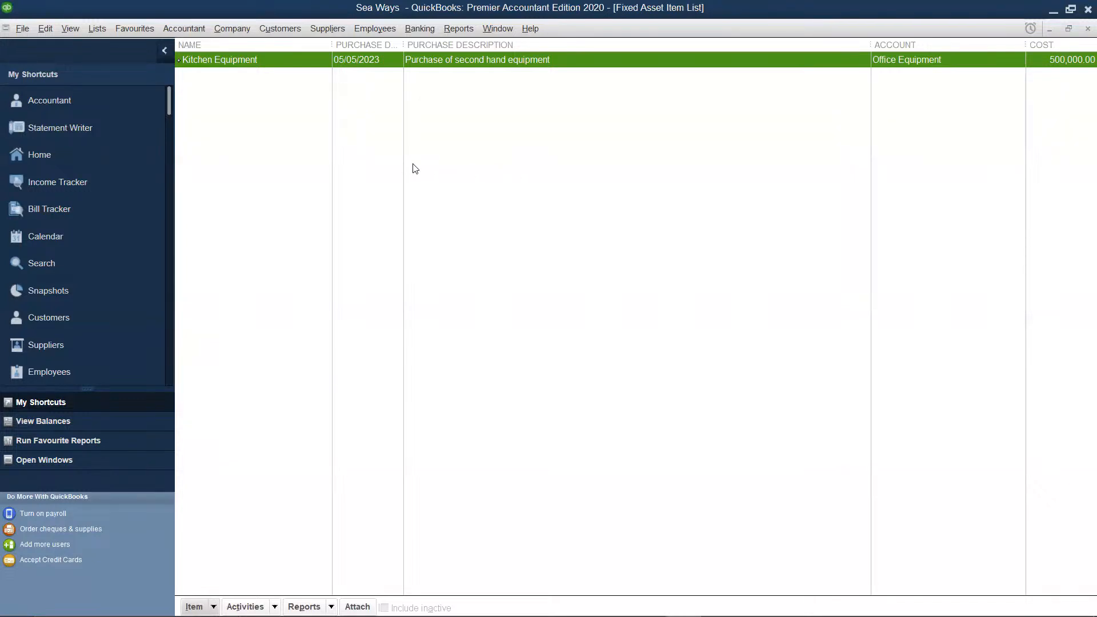
Start another fixed asset item and name it Buildings
{"action": "right_click", "coordinate": [392, 164]}
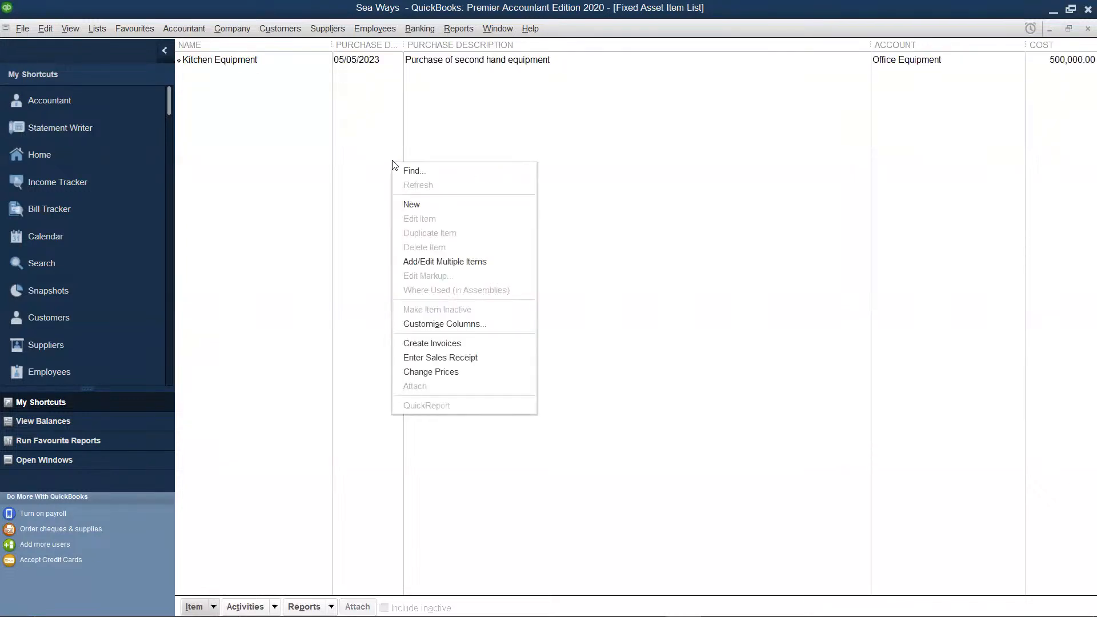
{"action": "left_click", "coordinate": [414, 205]}
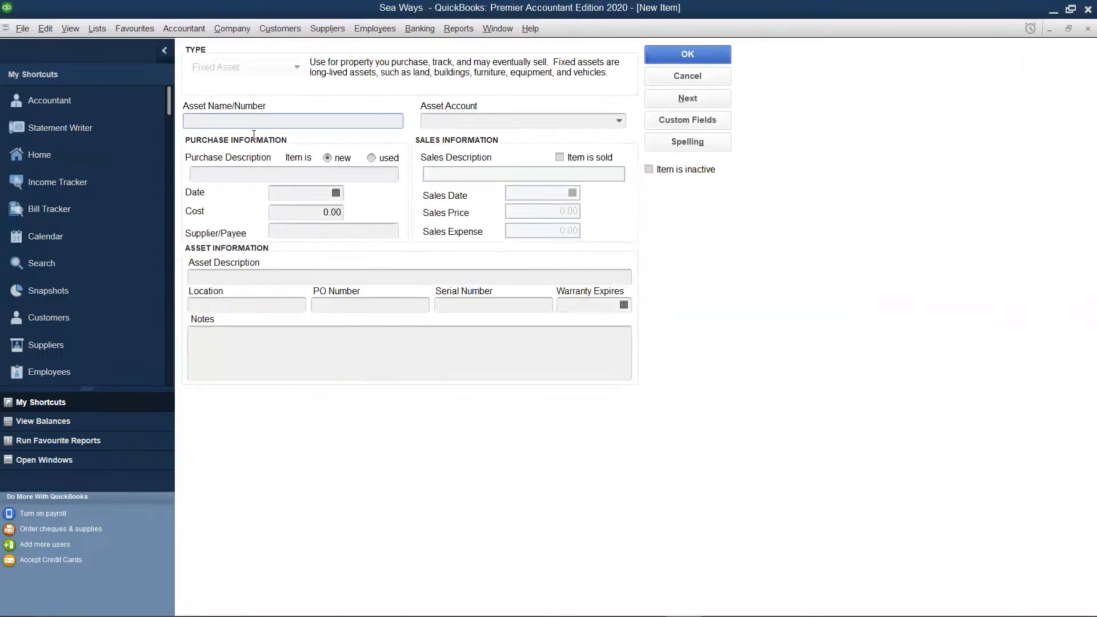
{"action": "type", "text": "Bui"}
{"action": "type", "text": "idungs"}
{"action": "key", "text": "BackSpace"}
{"action": "key", "text": "BackSpace"}
{"action": "key", "text": "BackSpace"}
{"action": "key", "text": "BackSpace"}
{"action": "key", "text": "BackSpace"}
{"action": "key", "text": "BackSpace"}
{"action": "key", "text": "BackSpace"}
{"action": "key", "text": "BackSpace"}
{"action": "key", "text": "BackSpace"}
{"action": "type", "text": "Buiidings"}
{"action": "left_click", "coordinate": [197, 121]}
{"action": "key", "text": "BackSpace"}
{"action": "type", "text": "l"}
{"action": "left_click", "coordinate": [241, 170]}
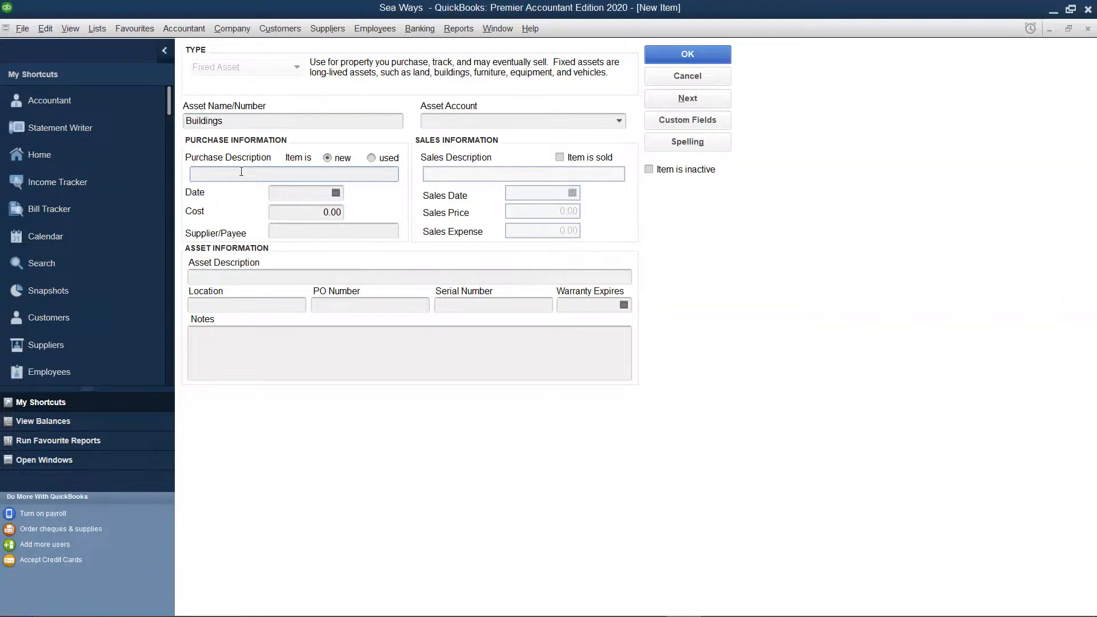
Enter "Purchase of a two storey building" as the purchase description of the Buildings item
{"action": "type", "text": "P"}
{"action": "key", "text": "BackSpace"}
{"action": "type", "text": "Purchae"}
{"action": "key", "text": "BackSpace"}
{"action": "key", "text": "BackSpace"}
{"action": "type", "text": "se of a two story"}
{"action": "key", "text": "BackSpace"}
{"action": "type", "text": "ey building"}
Set the Buildings item's purchase date to 05/05/2023
{"action": "left_click", "coordinate": [327, 195]}
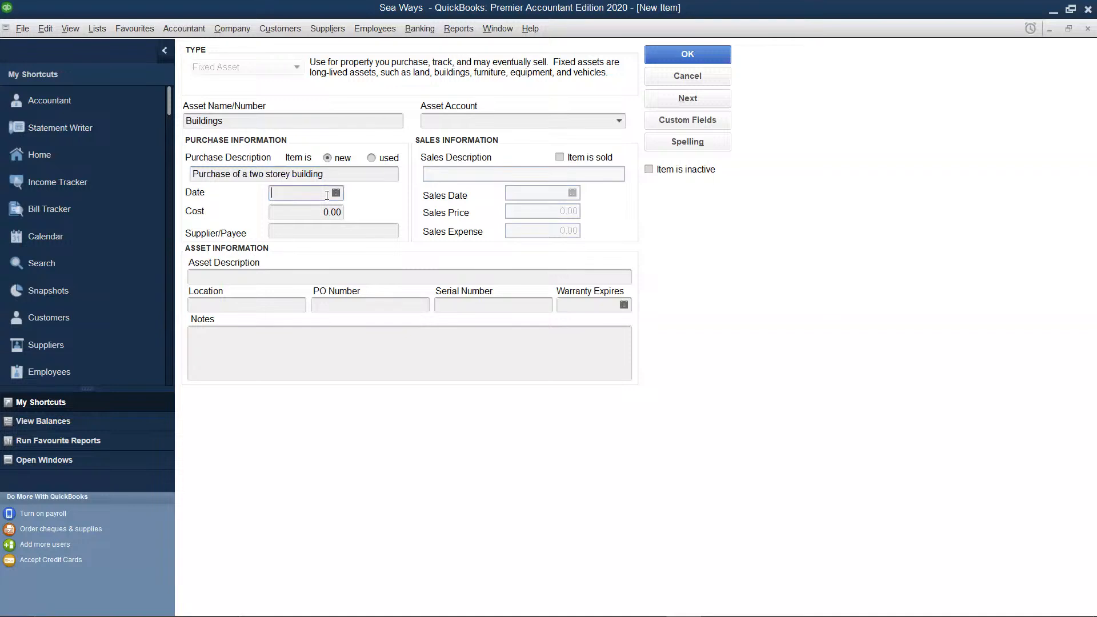
{"action": "type", "text": "05"}
{"action": "key", "text": "BackSpace"}
{"action": "key", "text": "BackSpace"}
{"action": "type", "text": "5/"}
{"action": "type", "text": "5/2023"}
Set the Buildings item's purchase cost to 3,500,000 and try to save the item
{"action": "left_click", "coordinate": [336, 212]}
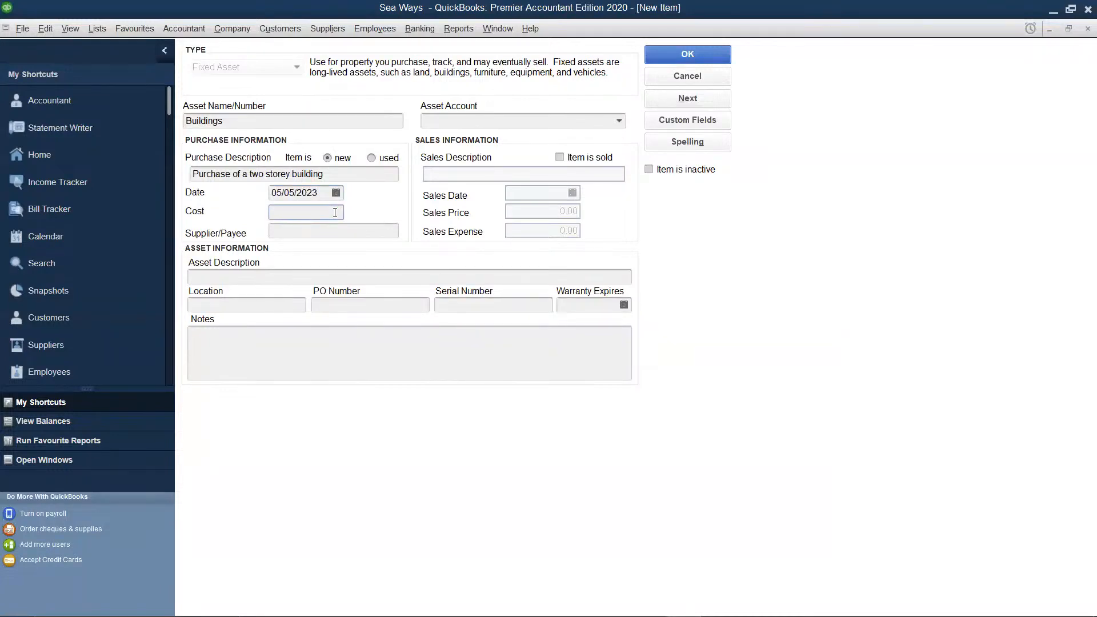
{"action": "type", "text": "3500000"}
{"action": "left_click", "coordinate": [706, 54]}
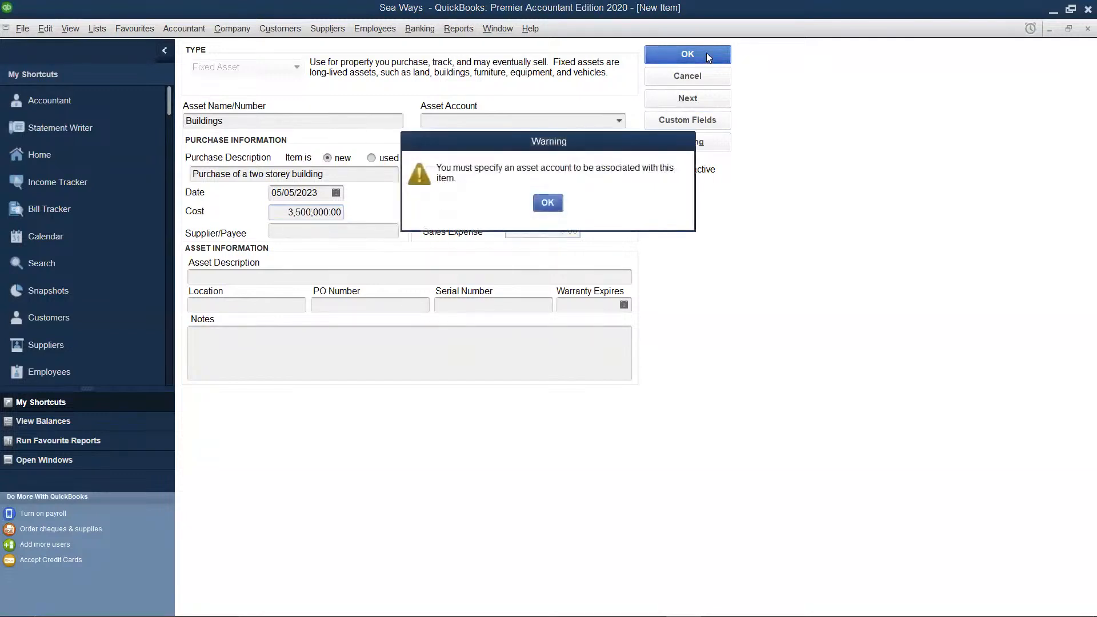
{"action": "left_click", "coordinate": [548, 204]}
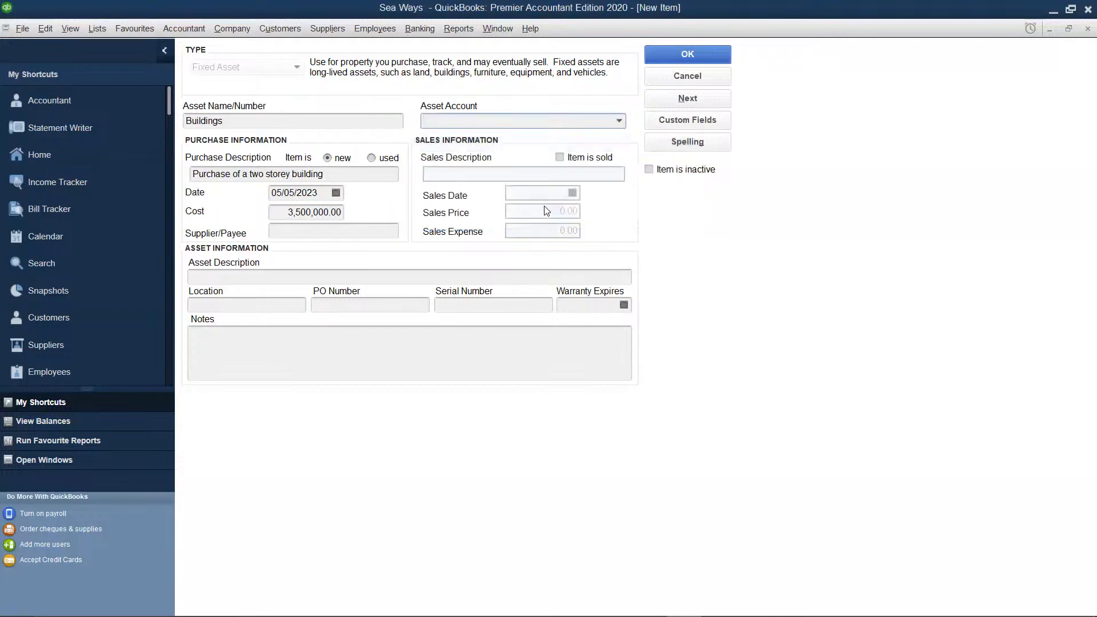
Assign the Buildings item to the Land asset account and save it, ignoring all spelling flags for "storey"
{"action": "left_click", "coordinate": [617, 121]}
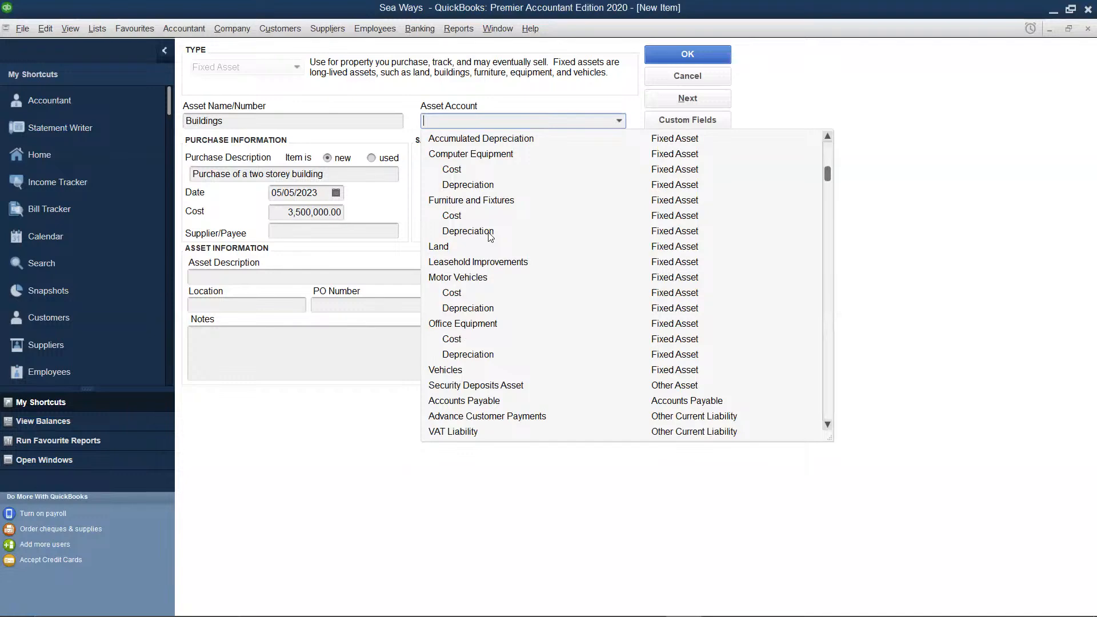
{"action": "scroll", "coordinate": [490, 235], "scroll_direction": "down", "scroll_amount": 3}
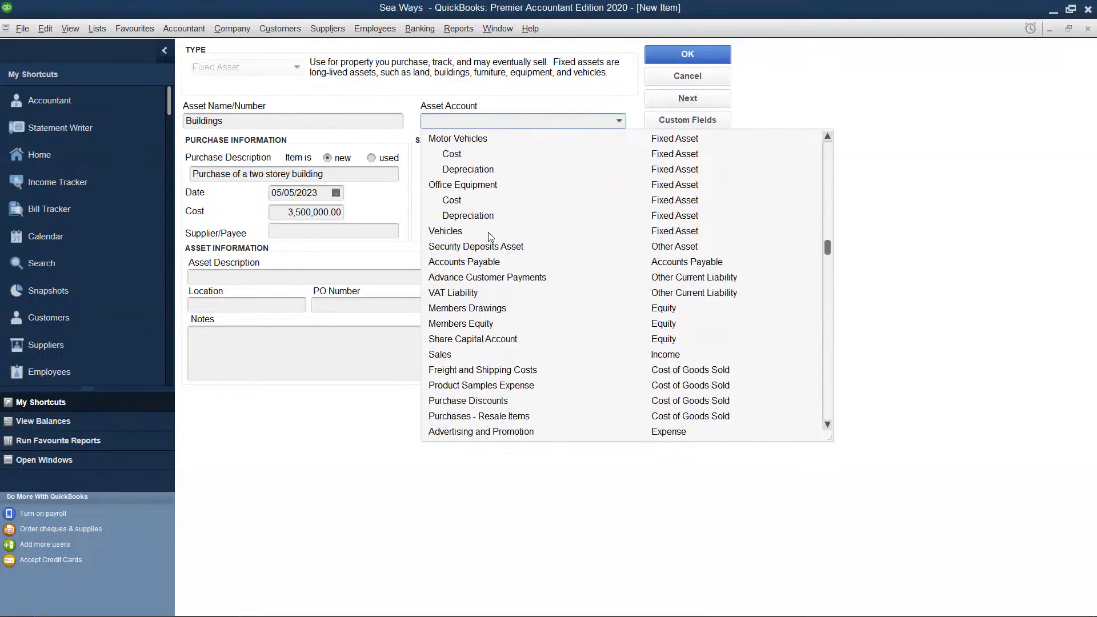
{"action": "scroll", "coordinate": [490, 235], "scroll_direction": "down", "scroll_amount": 6}
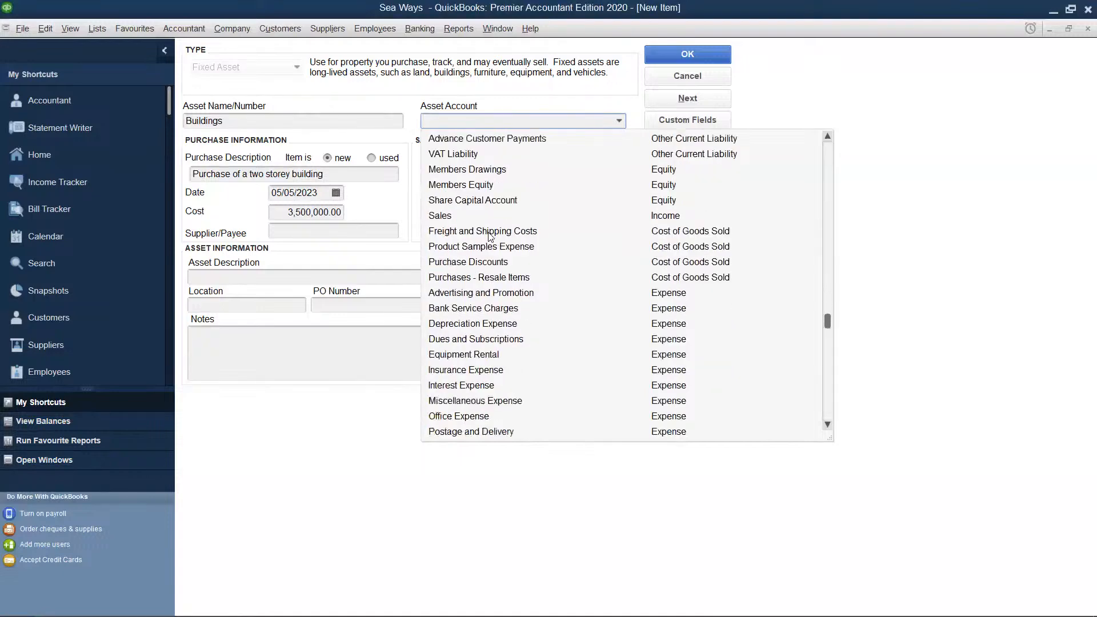
{"action": "scroll", "coordinate": [490, 235], "scroll_direction": "down", "scroll_amount": 1}
{"action": "scroll", "coordinate": [491, 236], "scroll_direction": "up", "scroll_amount": 11}
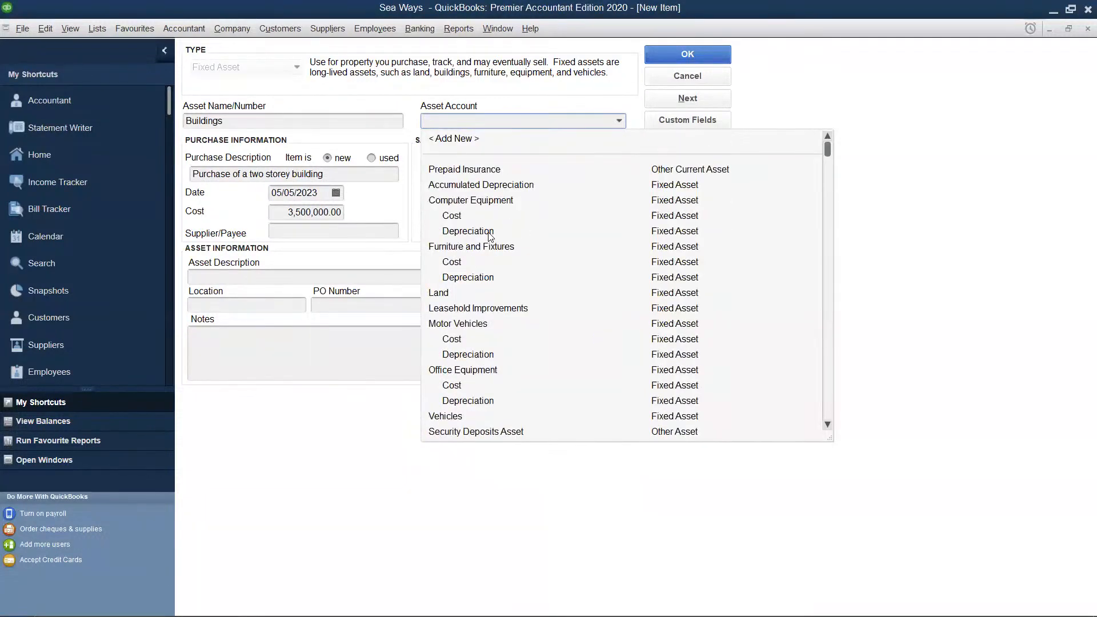
{"action": "left_click", "coordinate": [444, 293]}
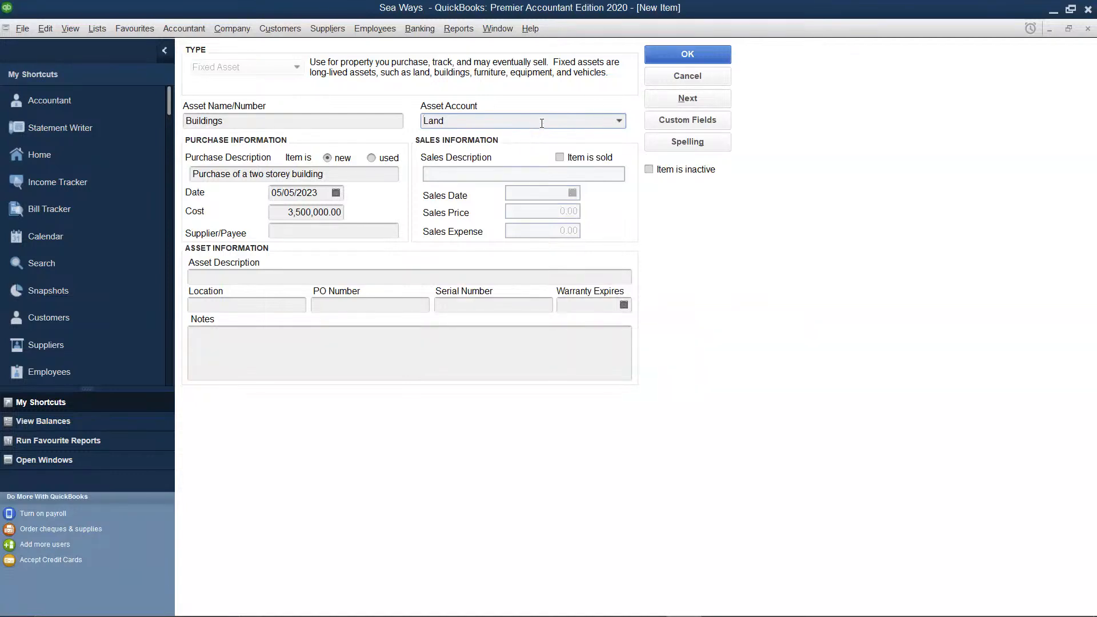
{"action": "left_click", "coordinate": [705, 49]}
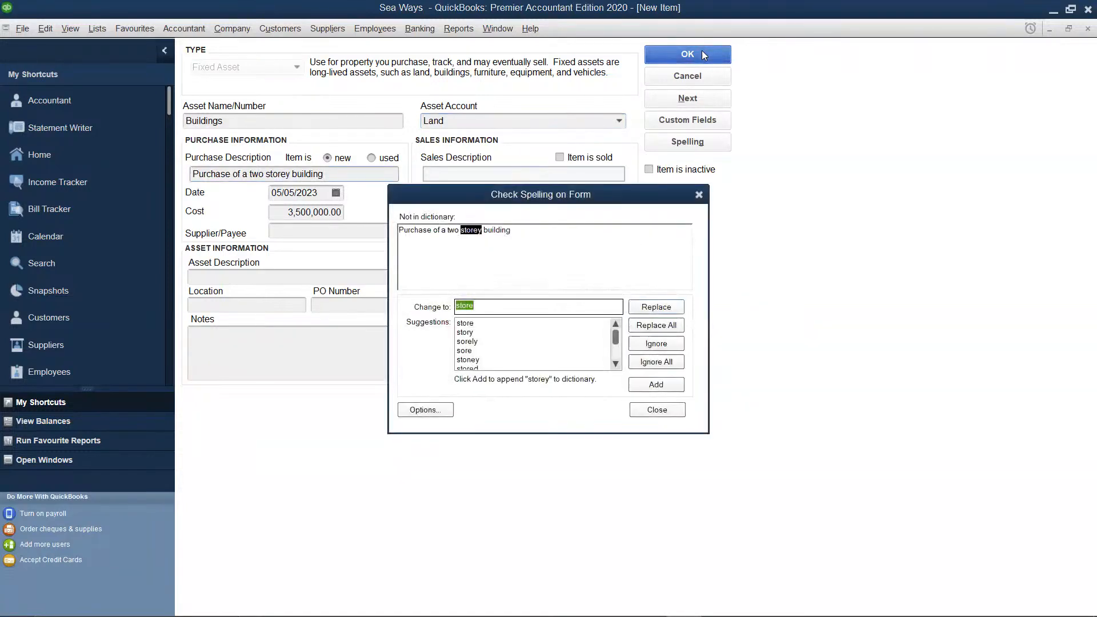
{"action": "left_click", "coordinate": [653, 365]}
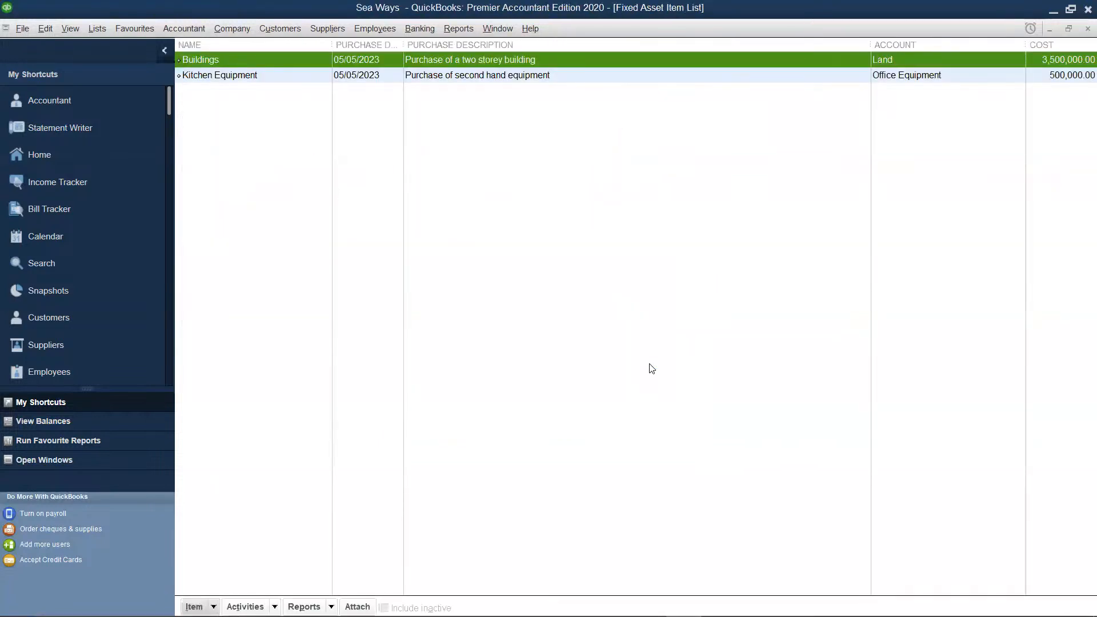
Start another fixed asset item named Motor Vehicle and assign it to the Motor Vehicles asset account
{"action": "right_click", "coordinate": [574, 147]}
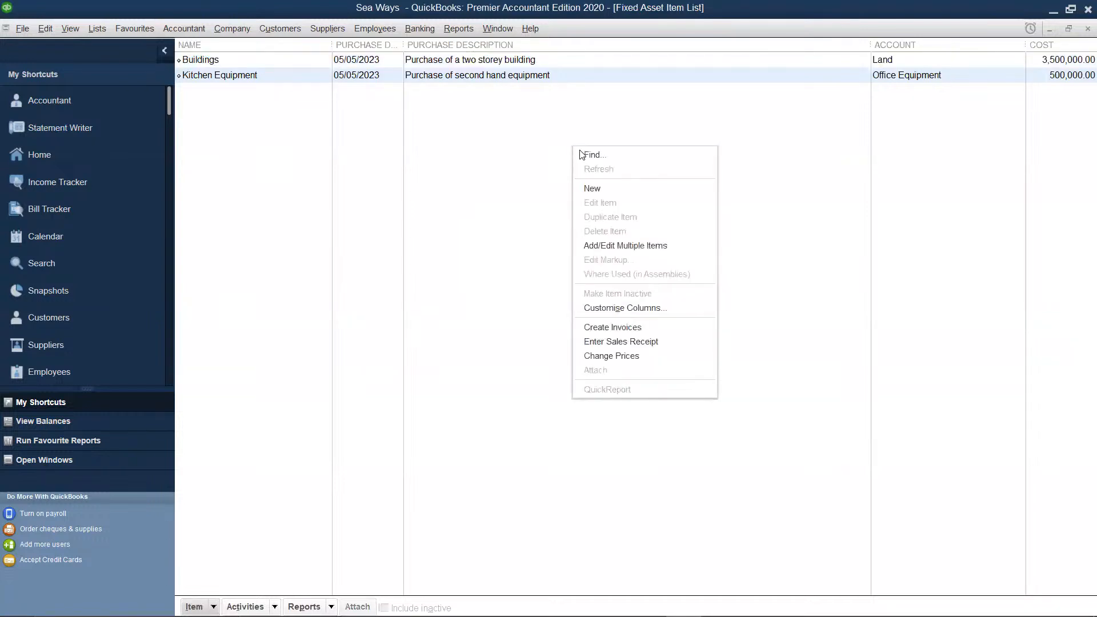
{"action": "left_click", "coordinate": [607, 193]}
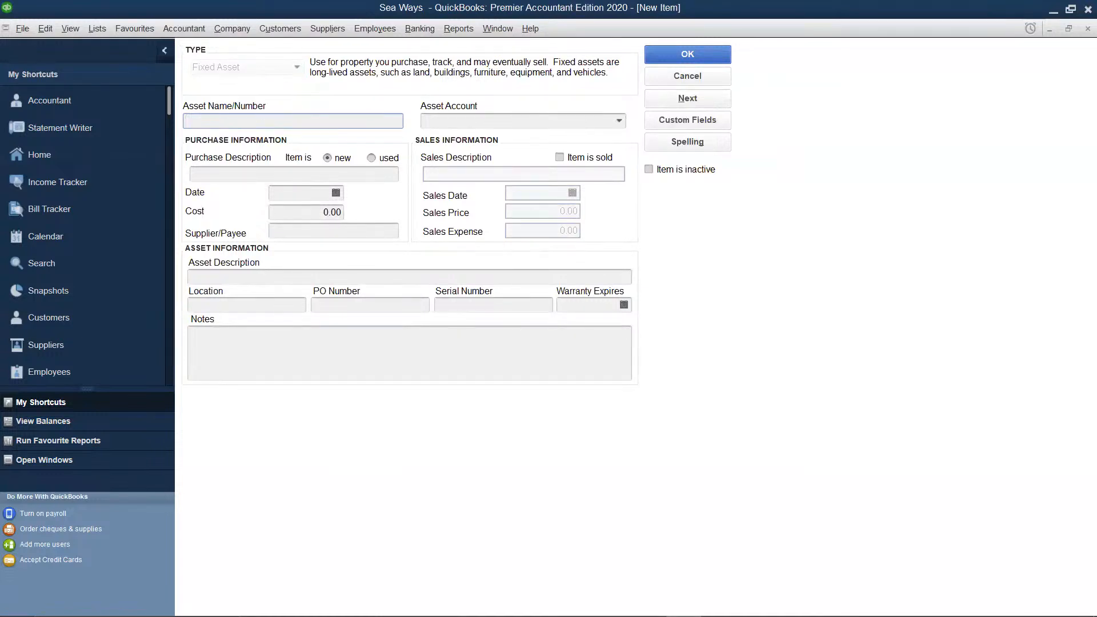
{"action": "type", "text": "Motor Vehicle"}
{"action": "left_click", "coordinate": [620, 121]}
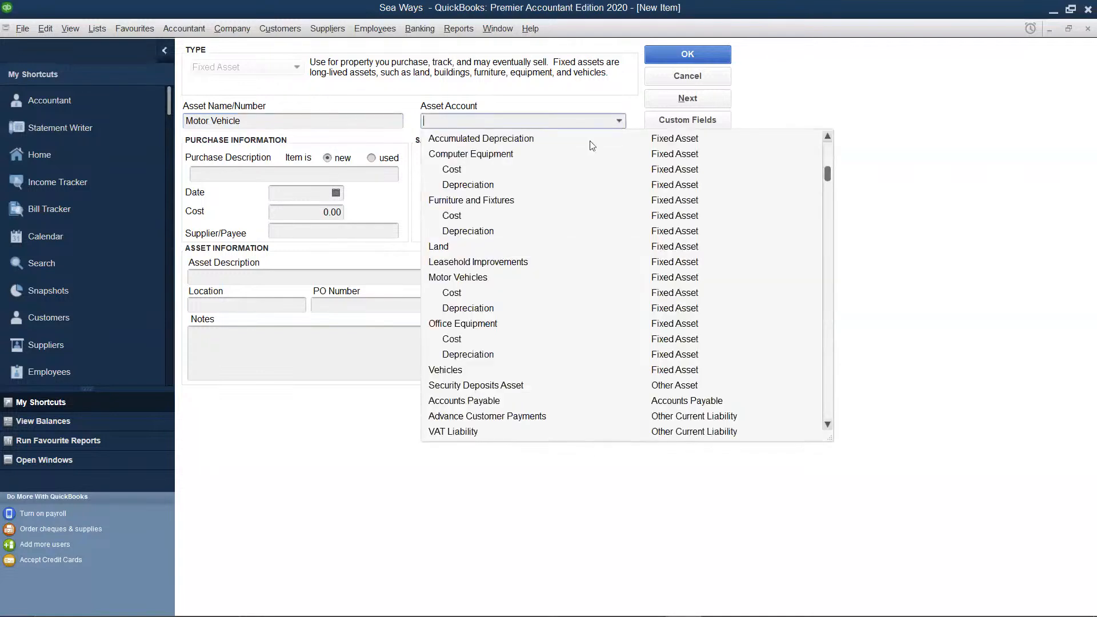
{"action": "left_click", "coordinate": [453, 279]}
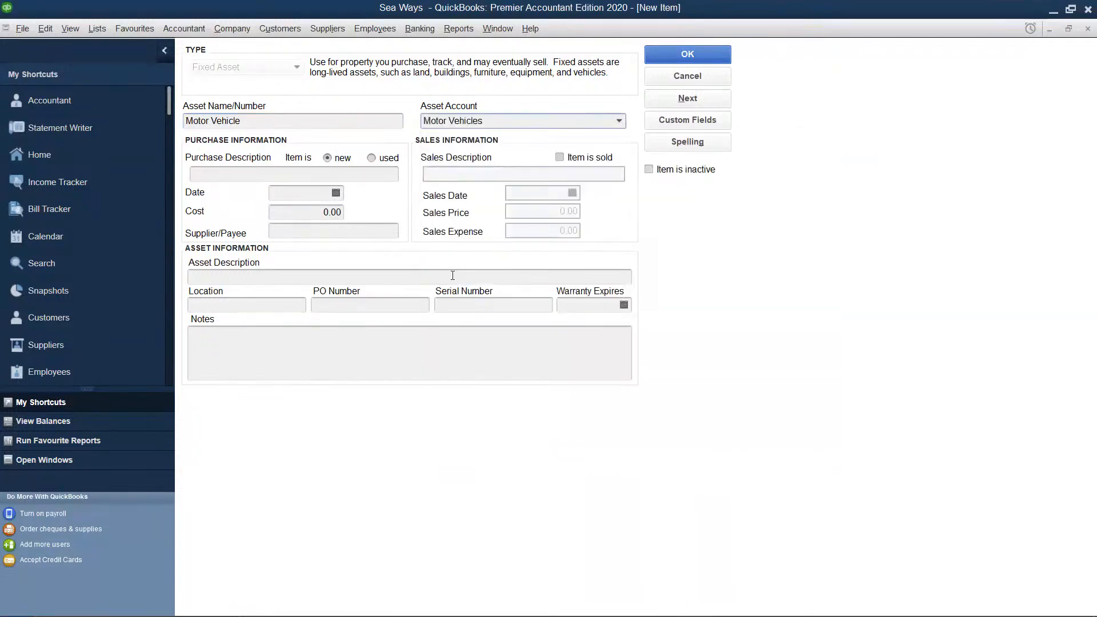
Enter "Purchase of a Vitz" as the motor vehicle's purchase description
{"action": "left_click", "coordinate": [334, 175]}
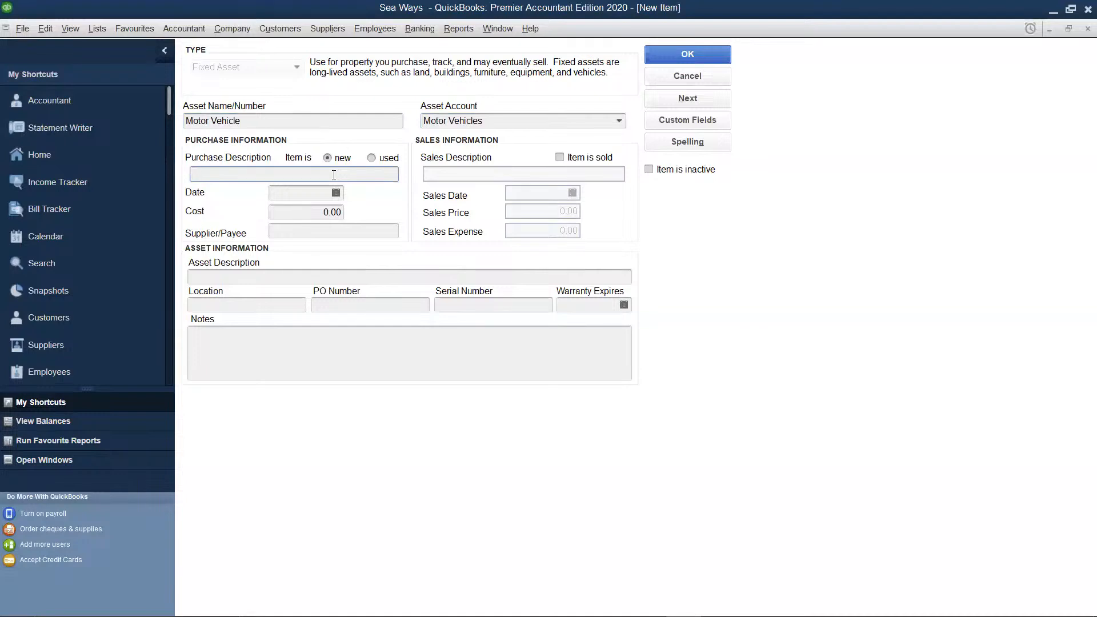
{"action": "type", "text": "Purchase of a V"}
{"action": "type", "text": "itz"}
Set the motor vehicle's purchase date to 02/02/2023
{"action": "left_click", "coordinate": [340, 195]}
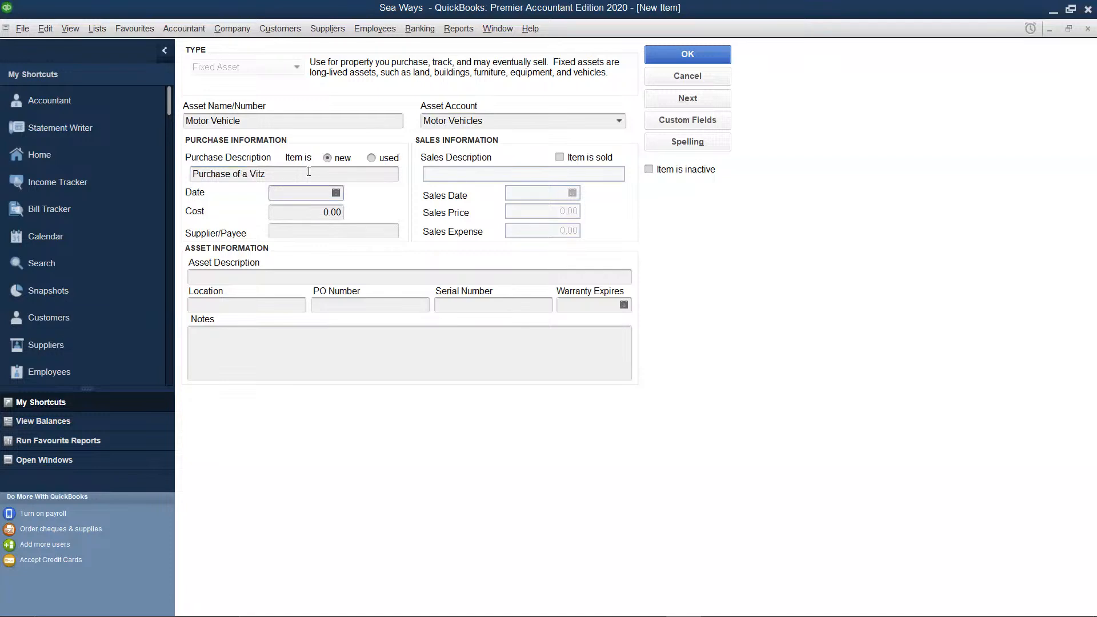
{"action": "type", "text": "02/02/2023"}
Set the motor vehicle's purchase cost to 1698150
{"action": "left_click", "coordinate": [341, 213]}
{"action": "key", "text": "BackSpace"}
{"action": "key", "text": "BackSpace"}
{"action": "key", "text": "BackSpace"}
{"action": "key", "text": "BackSpace"}
{"action": "type", "text": "16"}
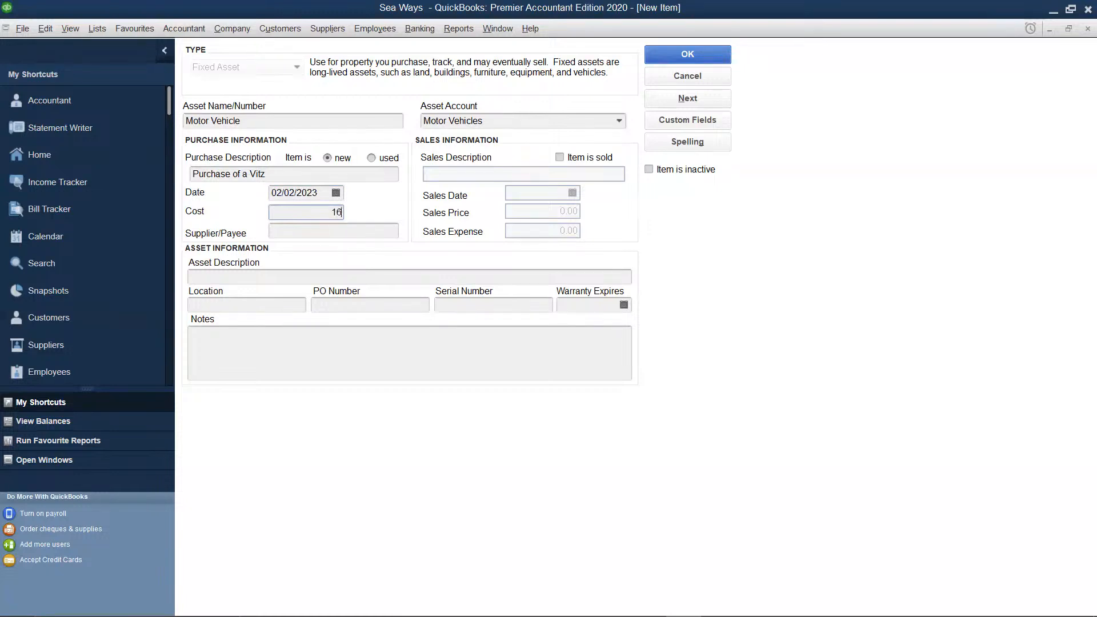
{"action": "type", "text": "98150"}
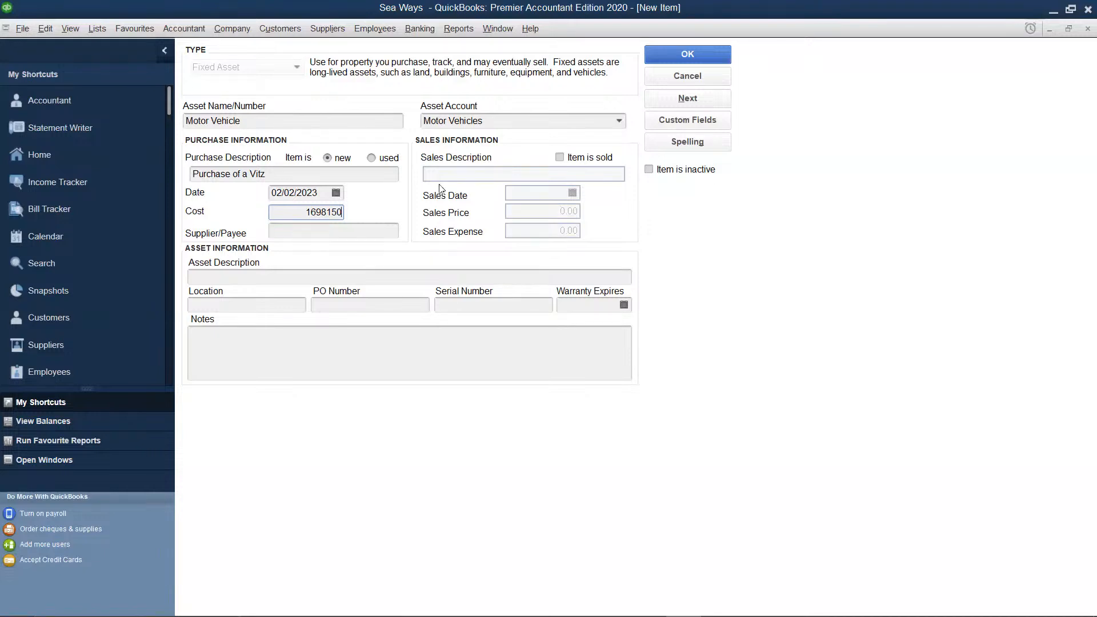
Mark the motor vehicle as used and sold, with a sales date of 05/05/2023
{"action": "left_click", "coordinate": [371, 158]}
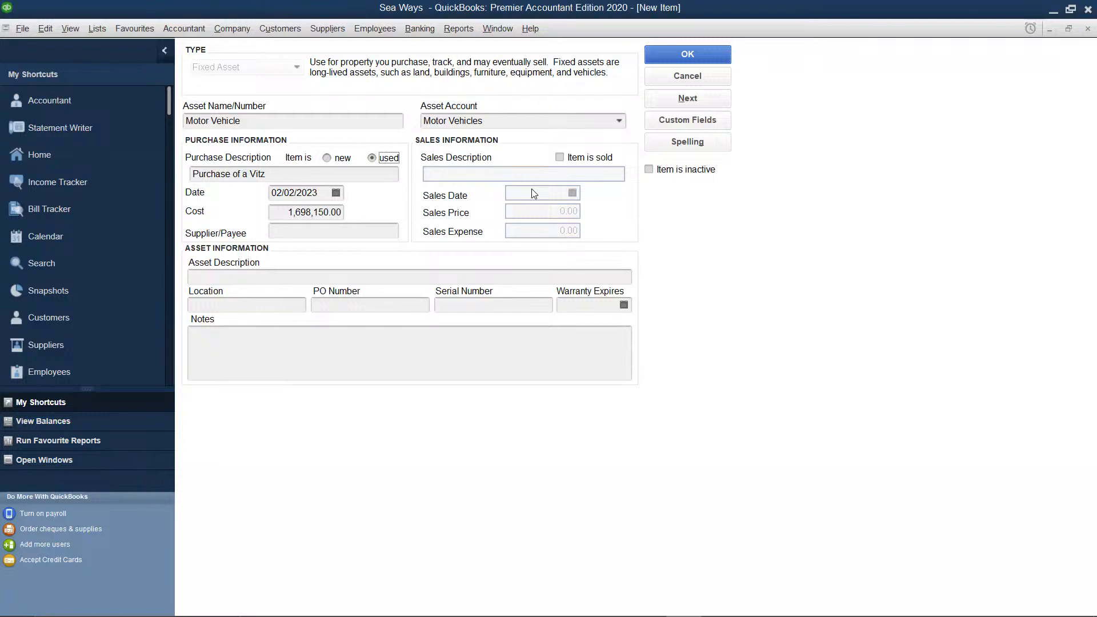
{"action": "left_click", "coordinate": [561, 159]}
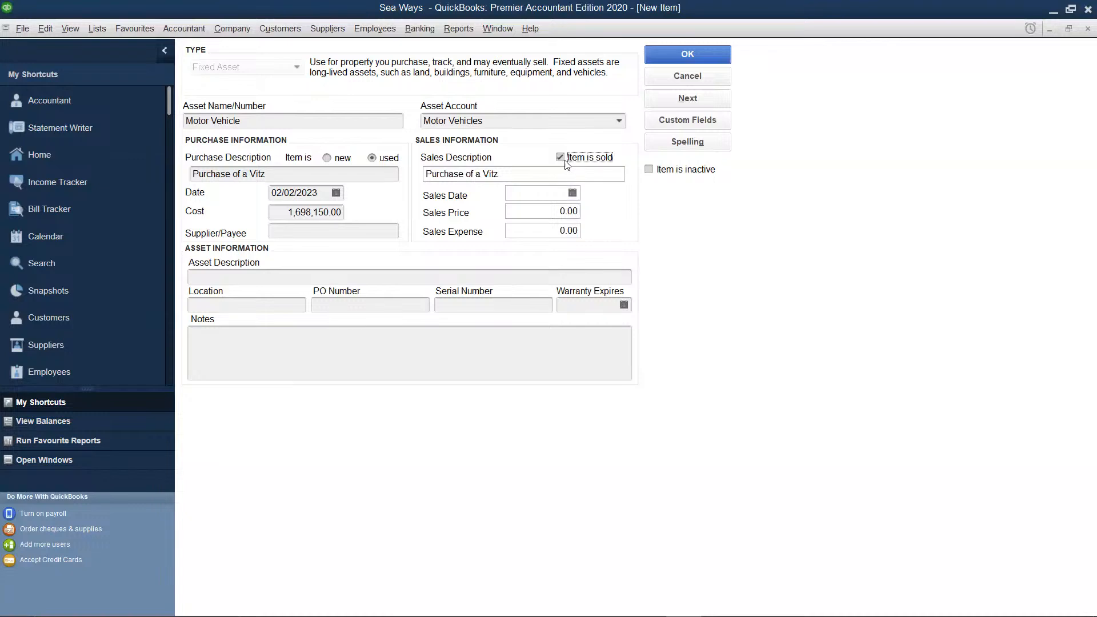
{"action": "left_click", "coordinate": [552, 196]}
{"action": "type", "text": "05/05/2023"}
Set the motor vehicle's sales price to 2000000 and save the item, ignoring all spelling flags for "Vitz", to continue with a new item
{"action": "left_click", "coordinate": [578, 212]}
{"action": "key", "text": "BackSpace"}
{"action": "key", "text": "BackSpace"}
{"action": "key", "text": "BackSpace"}
{"action": "key", "text": "BackSpace"}
{"action": "type", "text": "2000000"}
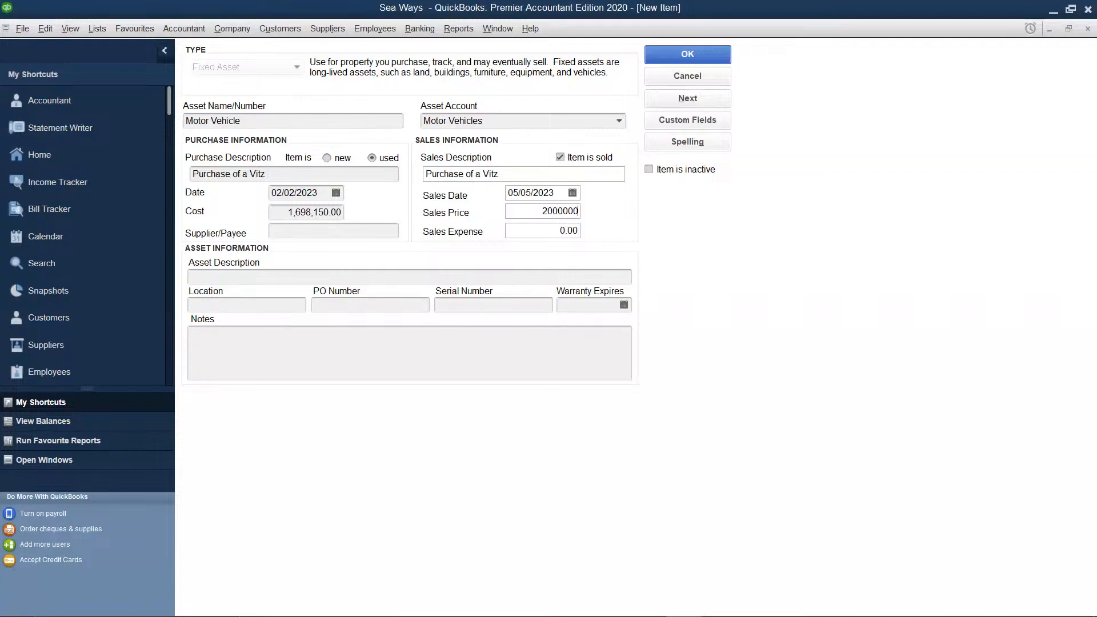
{"action": "left_click", "coordinate": [687, 99]}
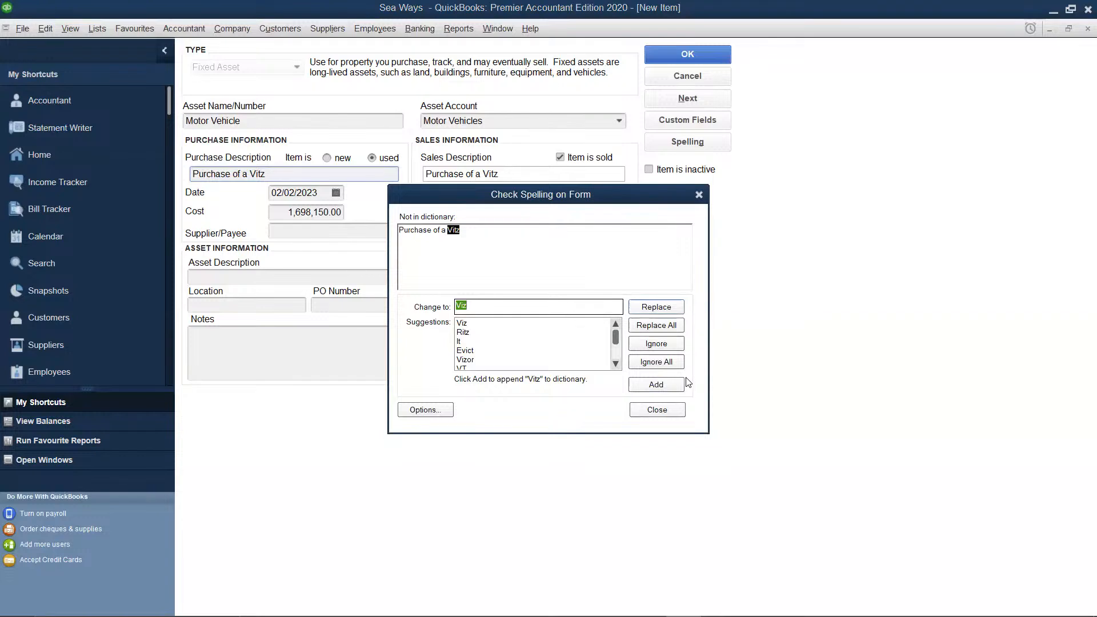
{"action": "left_click", "coordinate": [674, 365]}
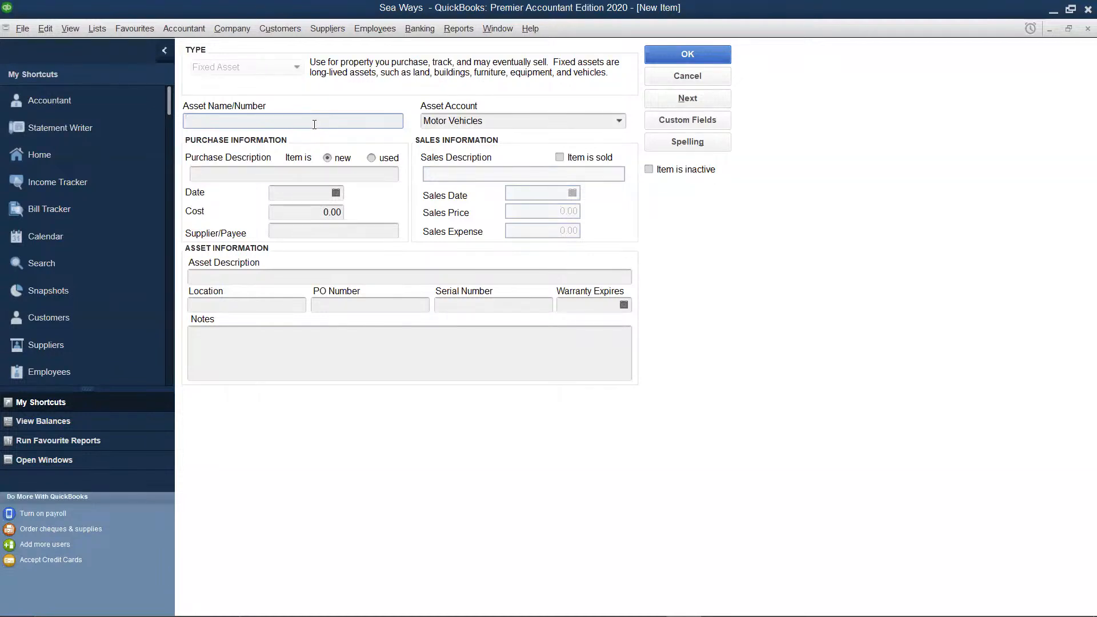
Name the new fixed asset item Computers and assign it to the Office Equipment asset account
{"action": "type", "text": "Computr"}
{"action": "key", "text": "BackSpace"}
{"action": "type", "text": "ers"}
{"action": "left_click", "coordinate": [509, 122]}
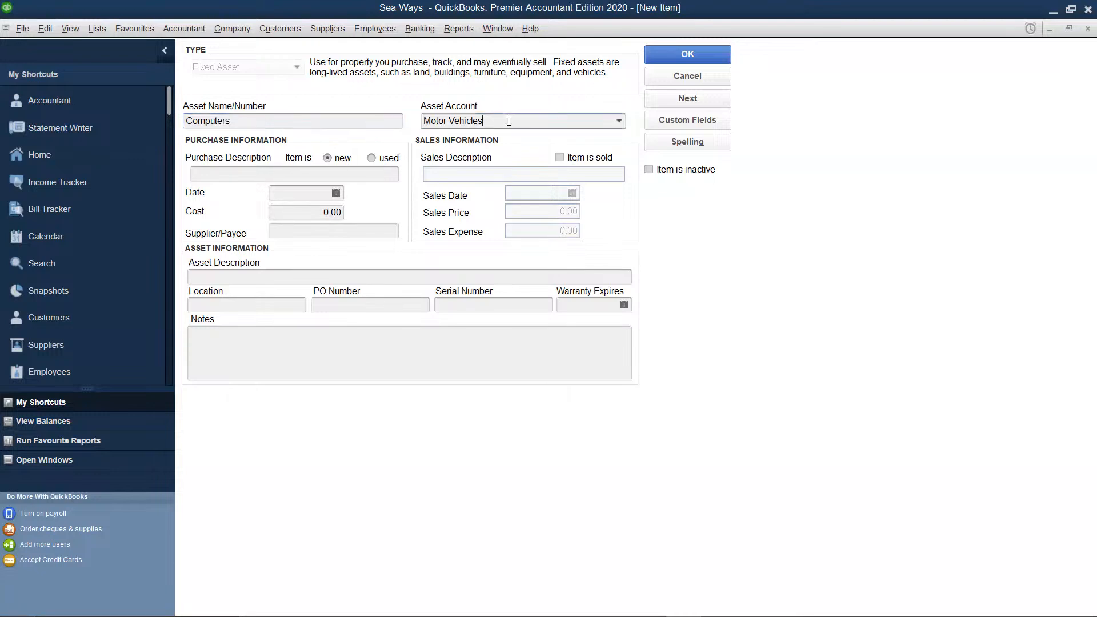
{"action": "left_click", "coordinate": [620, 120]}
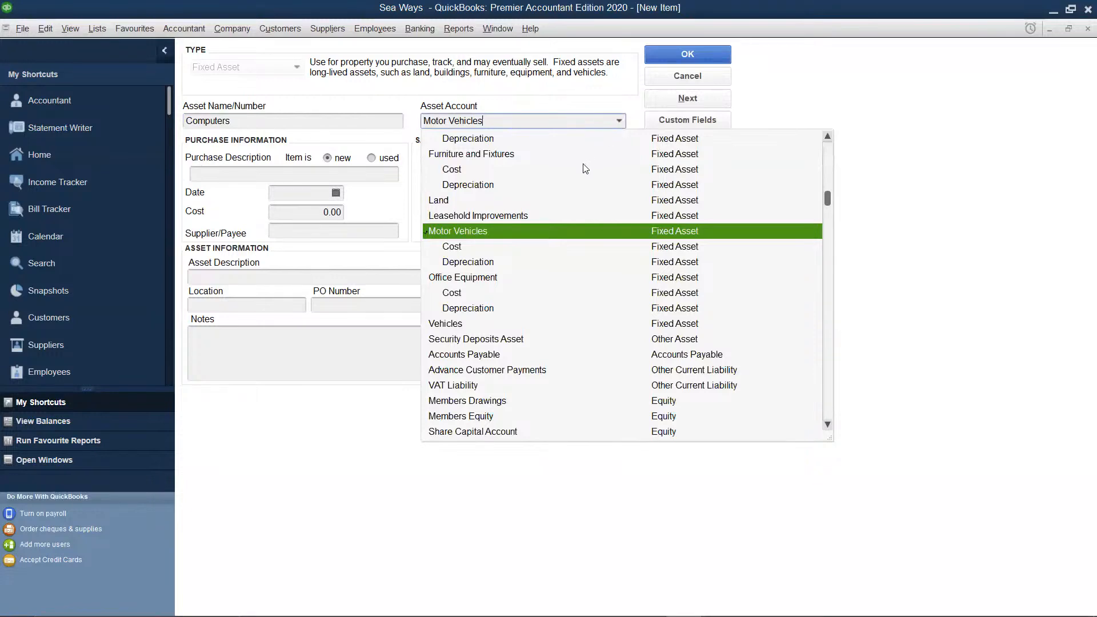
{"action": "left_click", "coordinate": [464, 279]}
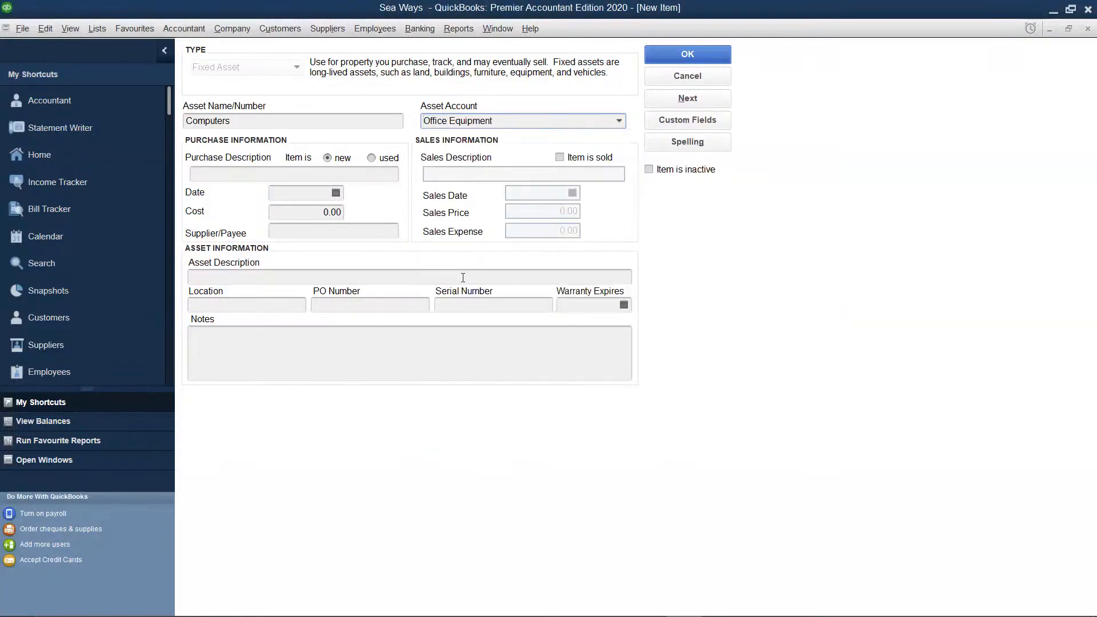
Enter "Purchase of 2 computers" as the purchase description of the Computers item
{"action": "left_click", "coordinate": [302, 174]}
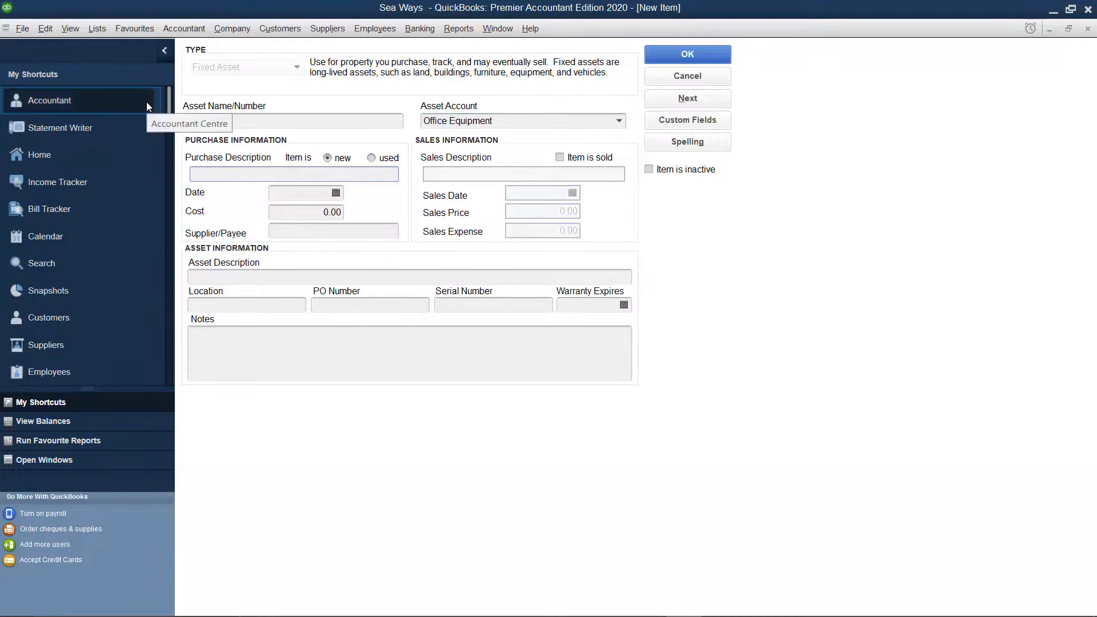
{"action": "type", "text": "Purchas"}
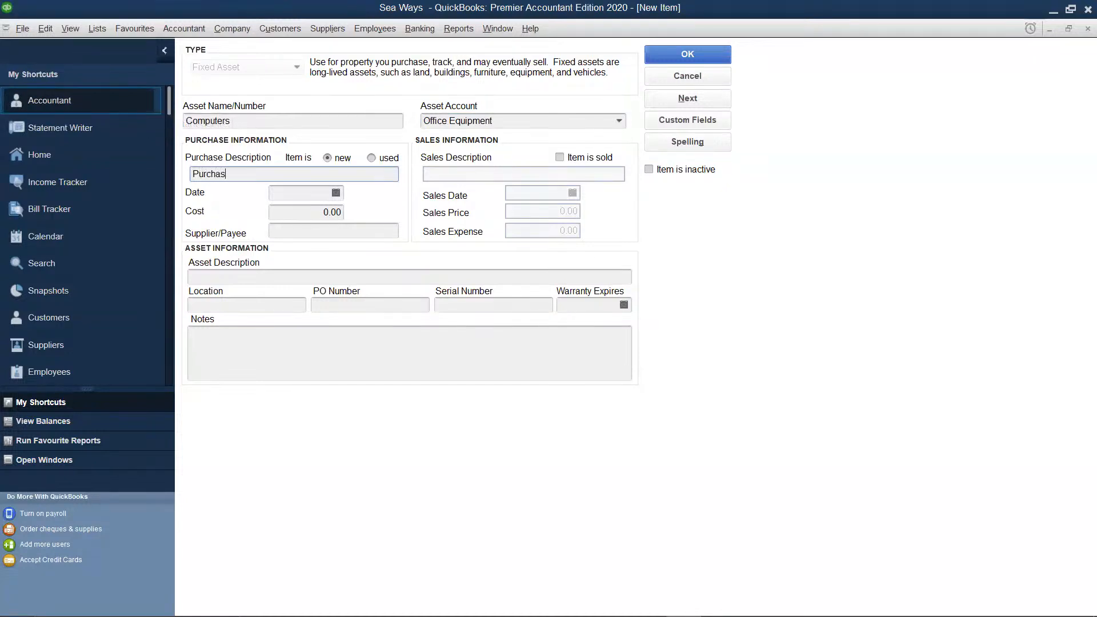
{"action": "type", "text": "e of 2 computers"}
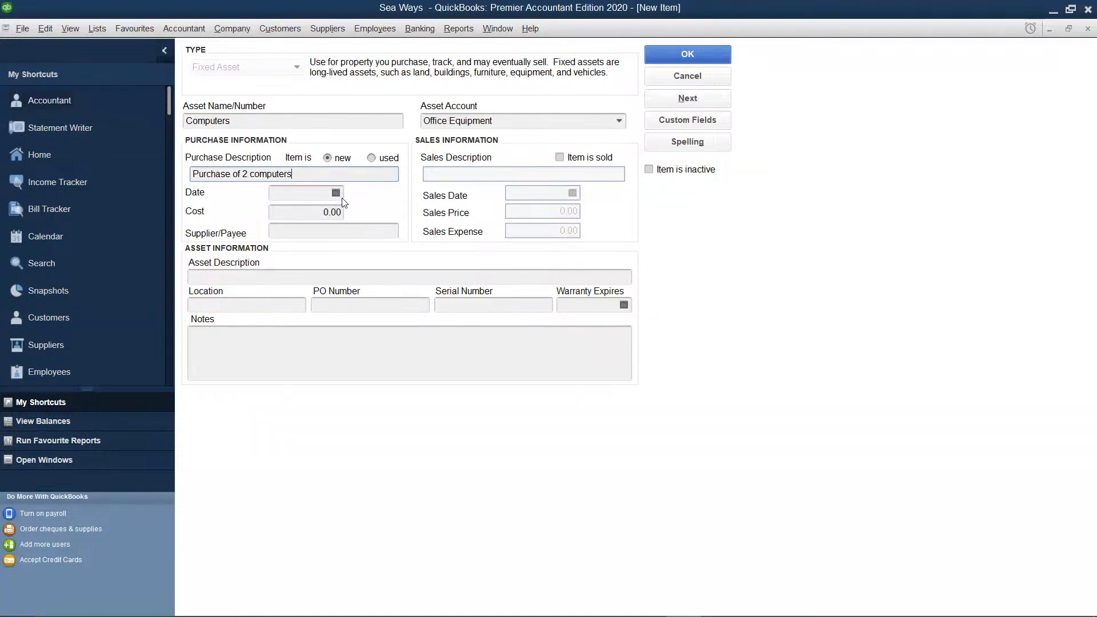
Set the purchase date of the computers to 04/05/2023
{"action": "left_click", "coordinate": [318, 194]}
{"action": "type", "text": "04/"}
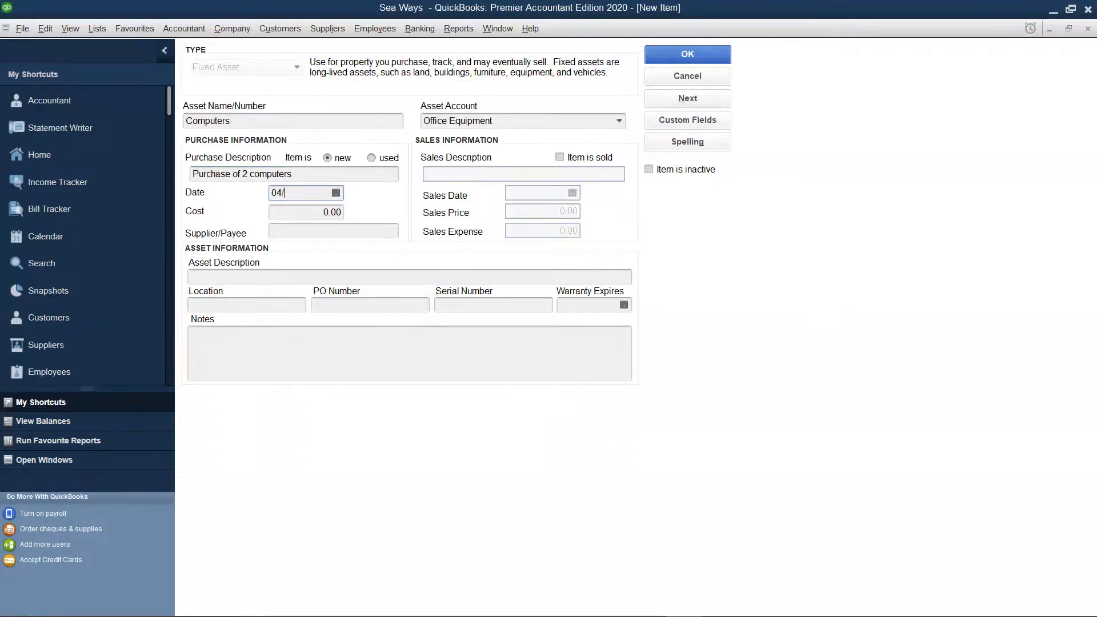
{"action": "type", "text": "05/2023"}
Set the purchase cost of the computers to 85600 and save the item to the fixed asset list
{"action": "left_click", "coordinate": [341, 212]}
{"action": "key", "text": "BackSpace"}
{"action": "key", "text": "BackSpace"}
{"action": "key", "text": "BackSpace"}
{"action": "type", "text": "856"}
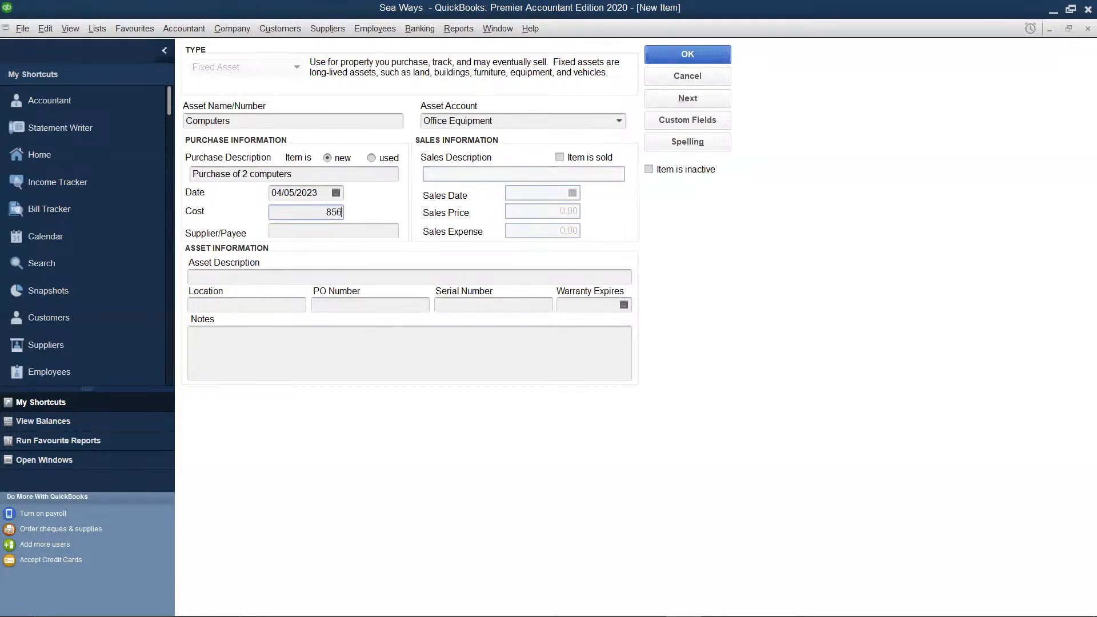
{"action": "type", "text": "00"}
{"action": "left_click", "coordinate": [702, 54]}
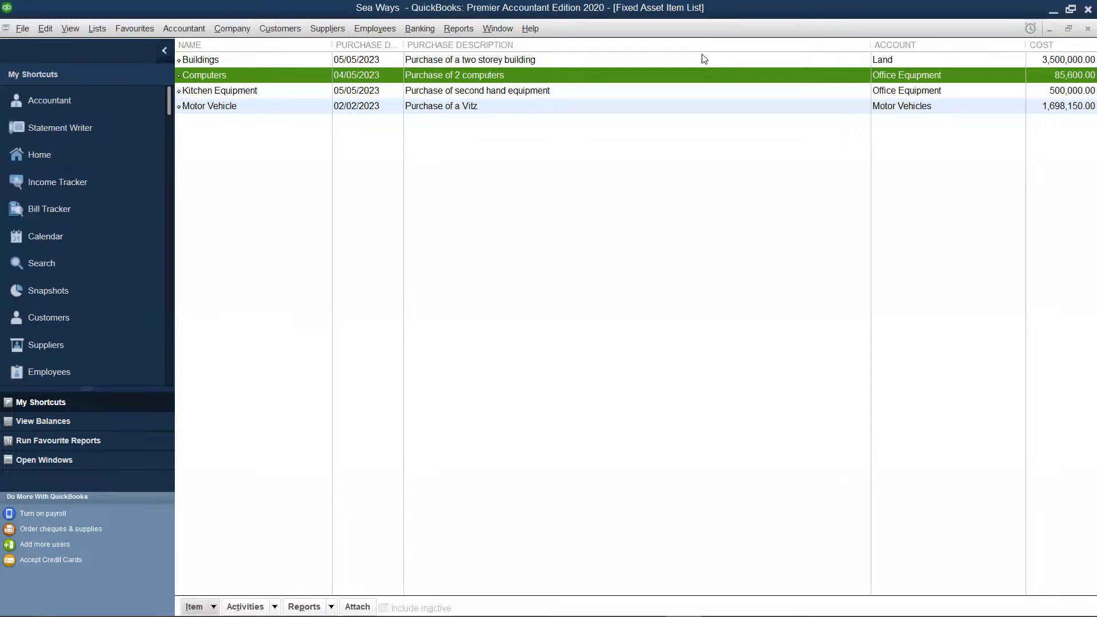
Create another fixed asset item named Furniture and assign it to the Furniture and Fixtures asset account
{"action": "right_click", "coordinate": [437, 189]}
{"action": "left_click", "coordinate": [472, 232]}
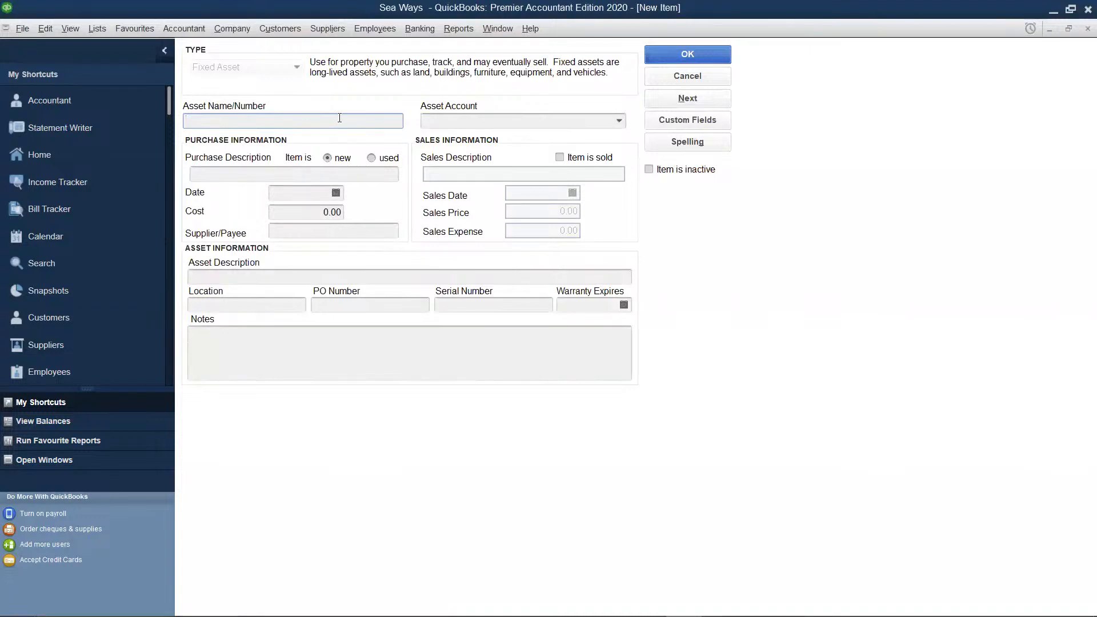
{"action": "type", "text": "Furniture"}
{"action": "left_click", "coordinate": [450, 126]}
{"action": "left_click", "coordinate": [621, 120]}
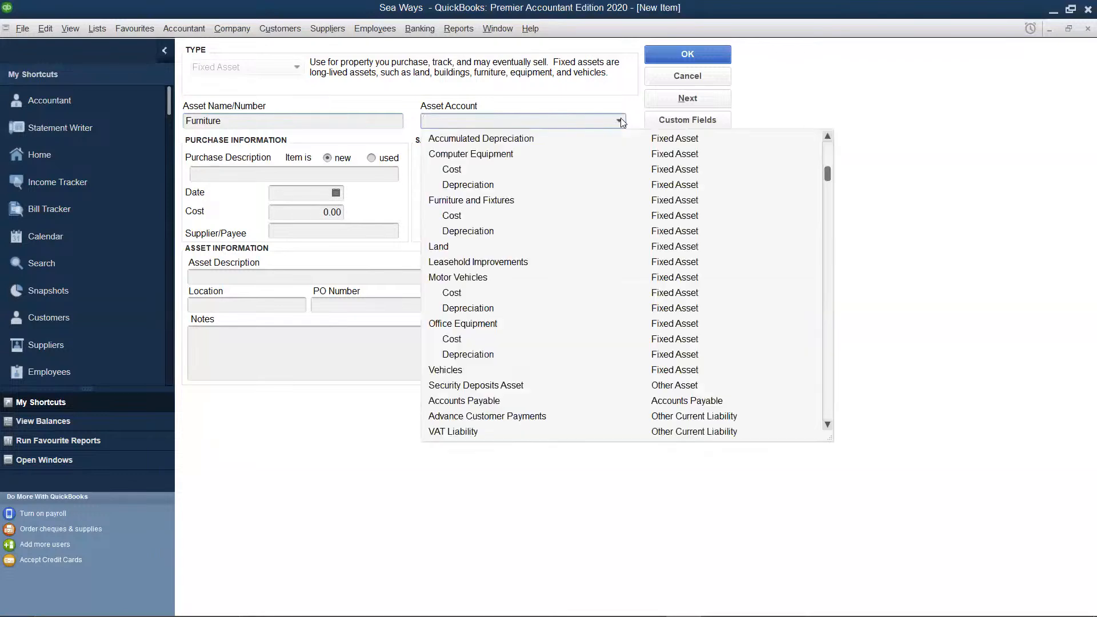
{"action": "left_click", "coordinate": [450, 205]}
Enter "Purchase of sofa" as the furniture's purchase description
{"action": "left_click", "coordinate": [321, 173]}
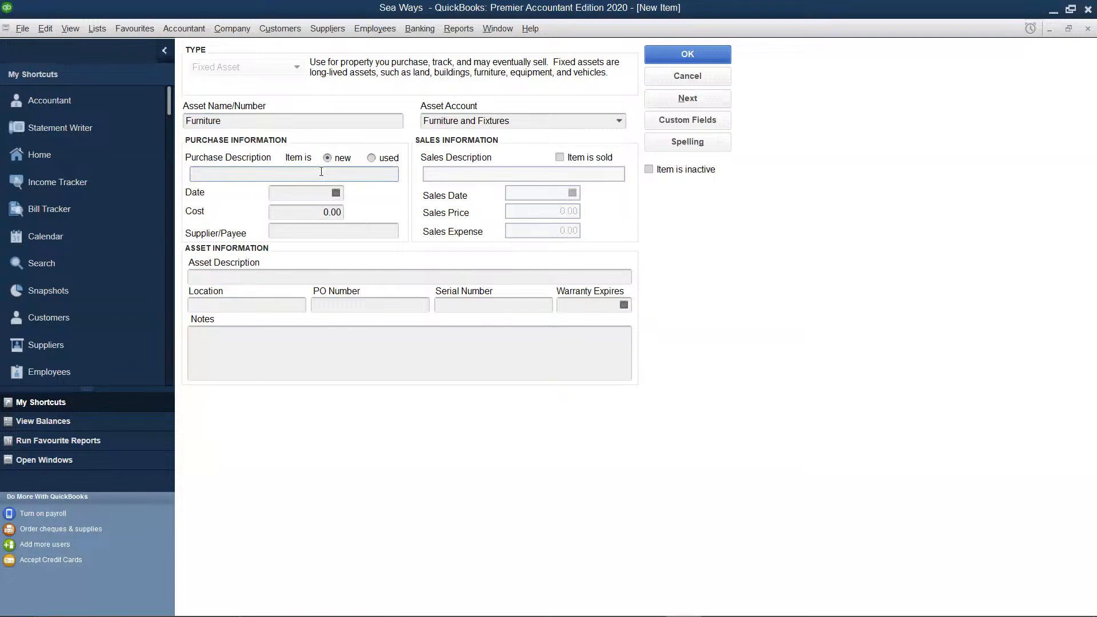
{"action": "type", "text": "Purchase of sofa"}
Set the furniture's purchase date to 01/05/2023 and its cost to 245650
{"action": "left_click", "coordinate": [337, 193]}
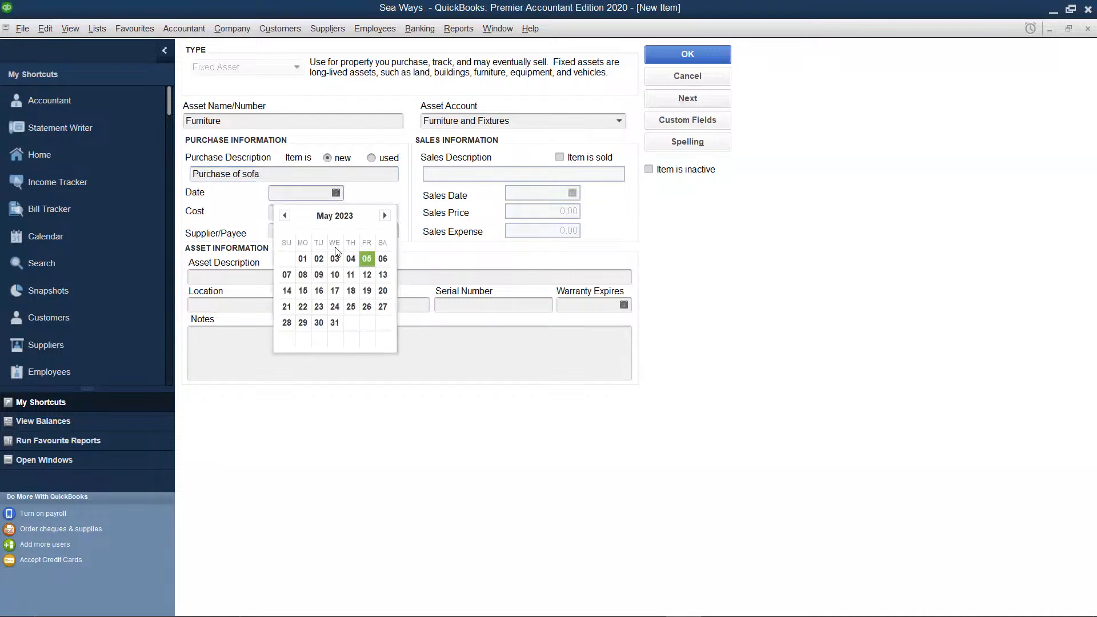
{"action": "left_click", "coordinate": [309, 261]}
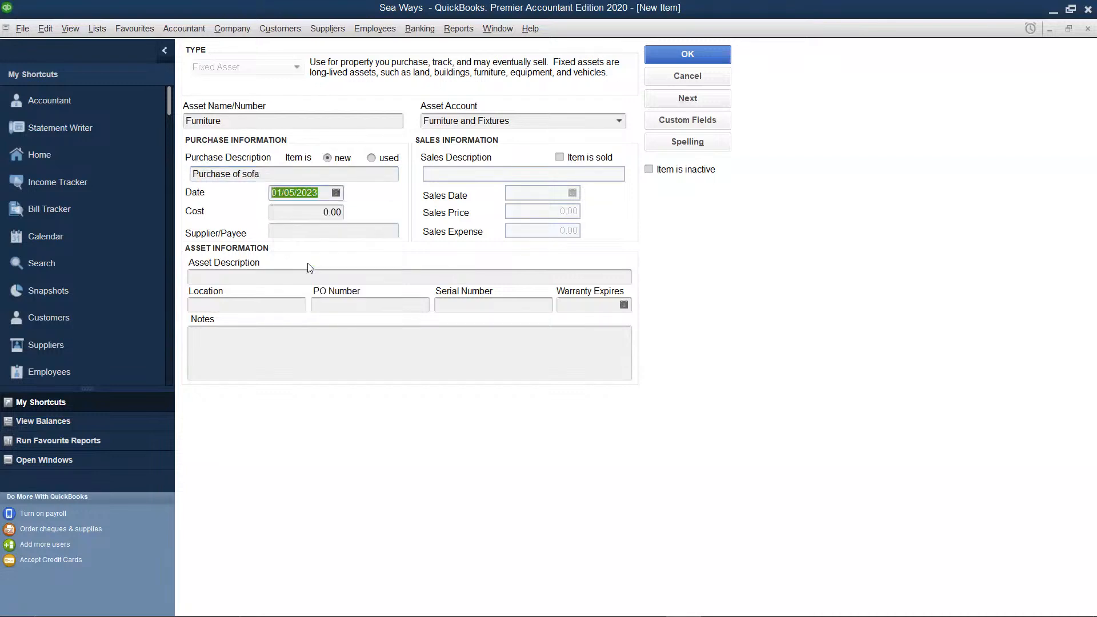
{"action": "left_click", "coordinate": [343, 213]}
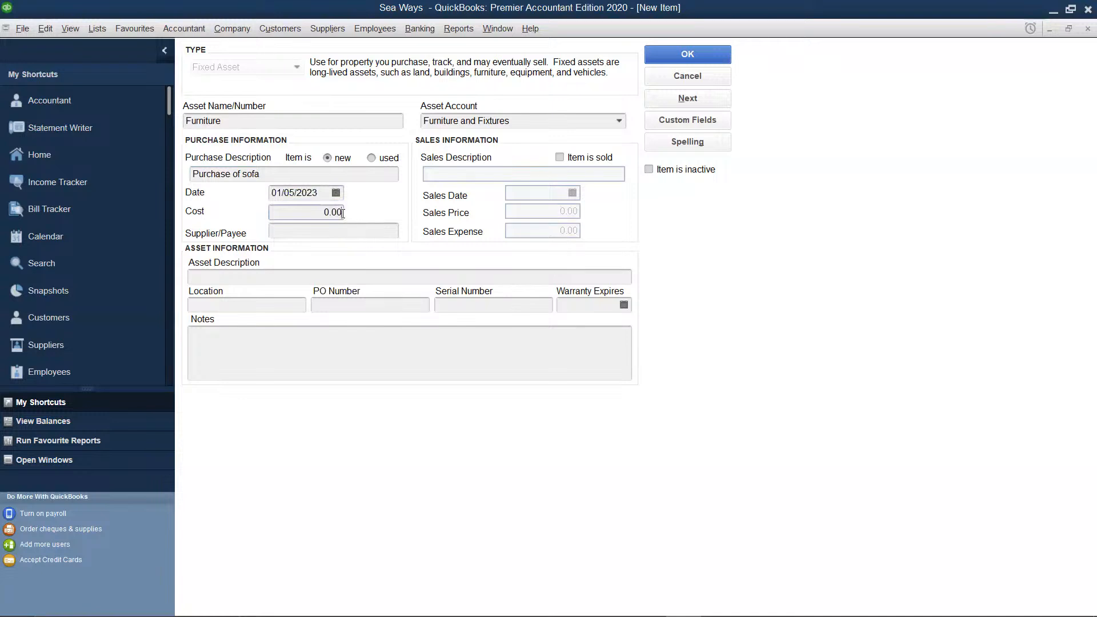
{"action": "key", "text": "BackSpace"}
{"action": "key", "text": "BackSpace"}
{"action": "key", "text": "BackSpace"}
{"action": "key", "text": "BackSpace"}
{"action": "type", "text": "245"}
{"action": "type", "text": "650"}
Correct the furniture's purchase description to "Purchase of a sofa" and save the item
{"action": "left_click", "coordinate": [243, 175]}
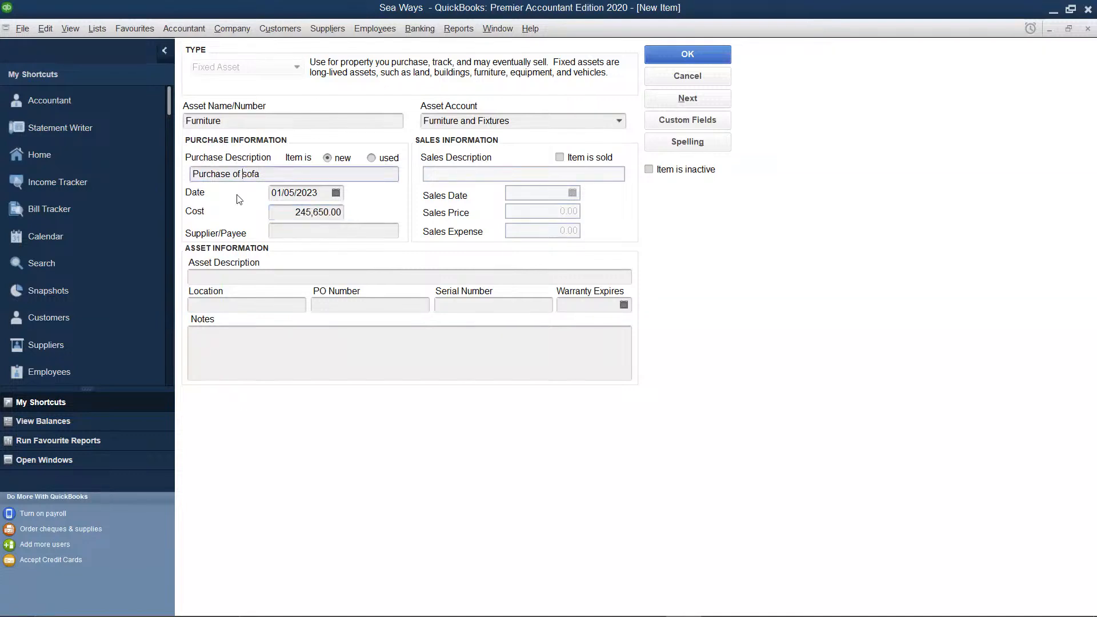
{"action": "type", "text": "a"}
{"action": "left_click", "coordinate": [663, 54]}
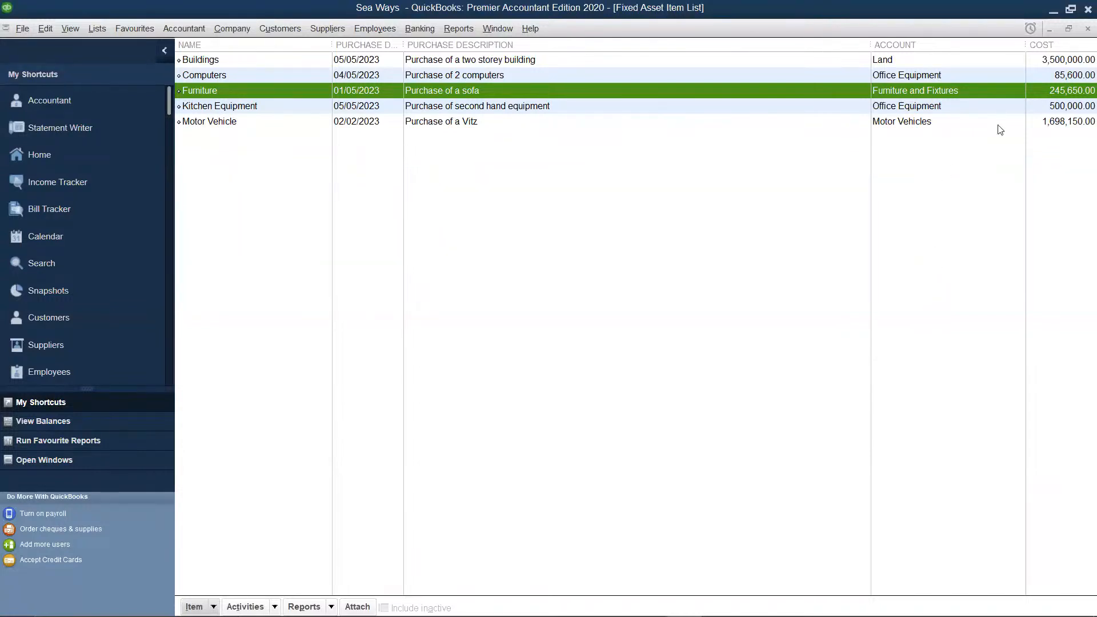
Exit QuickBooks Desktop and confirm closing the program
{"action": "left_click", "coordinate": [1082, 10]}
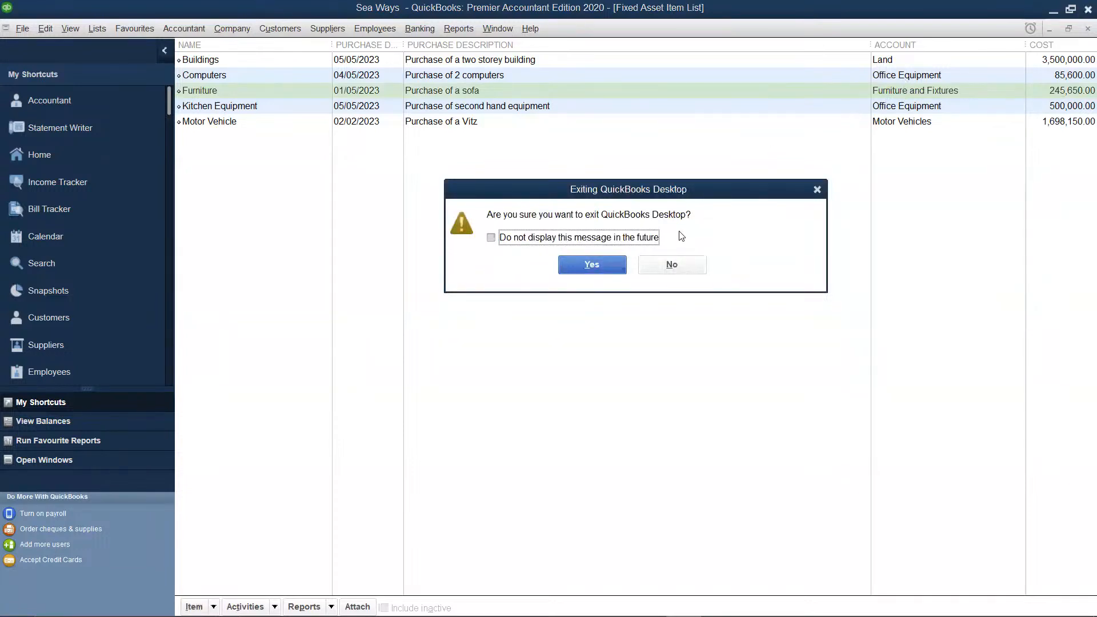
{"action": "left_click", "coordinate": [578, 267]}
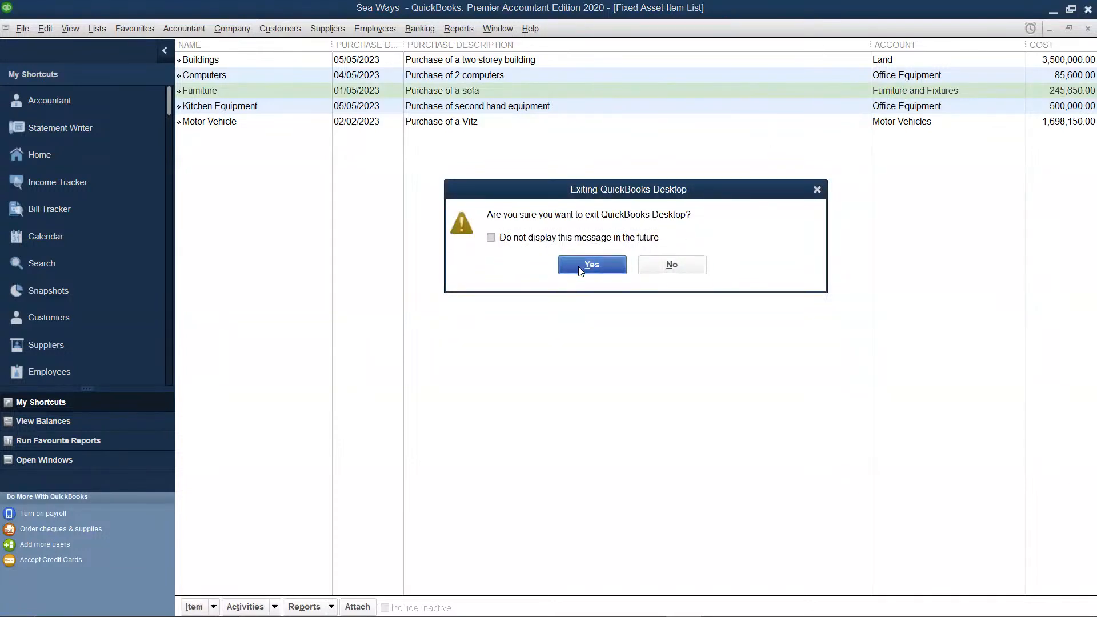
{"action": "left_click", "coordinate": [1082, 14]}
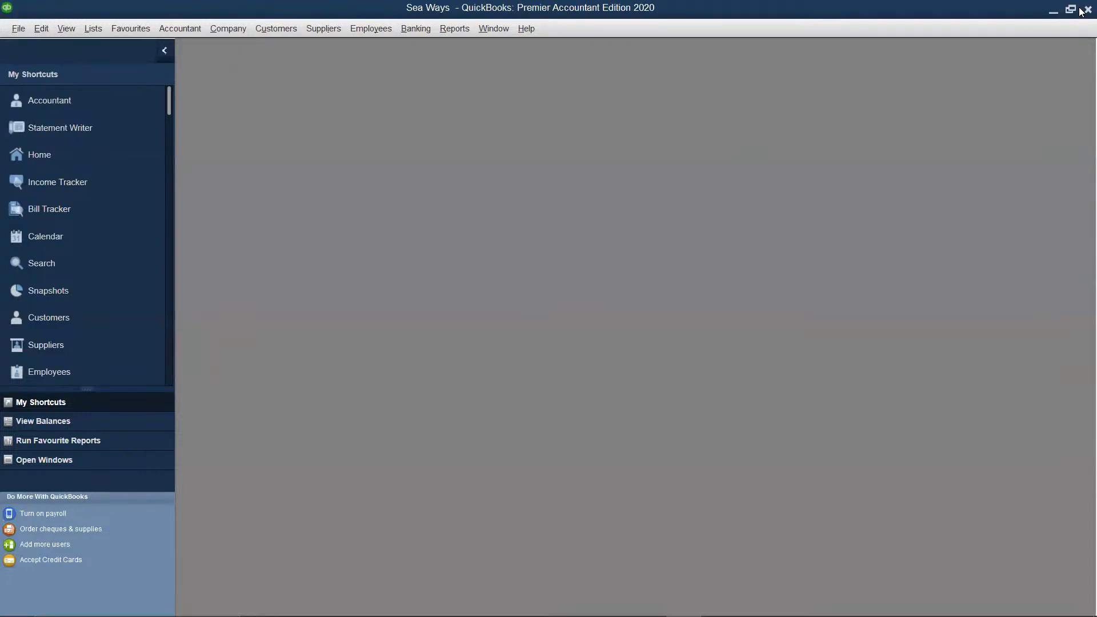